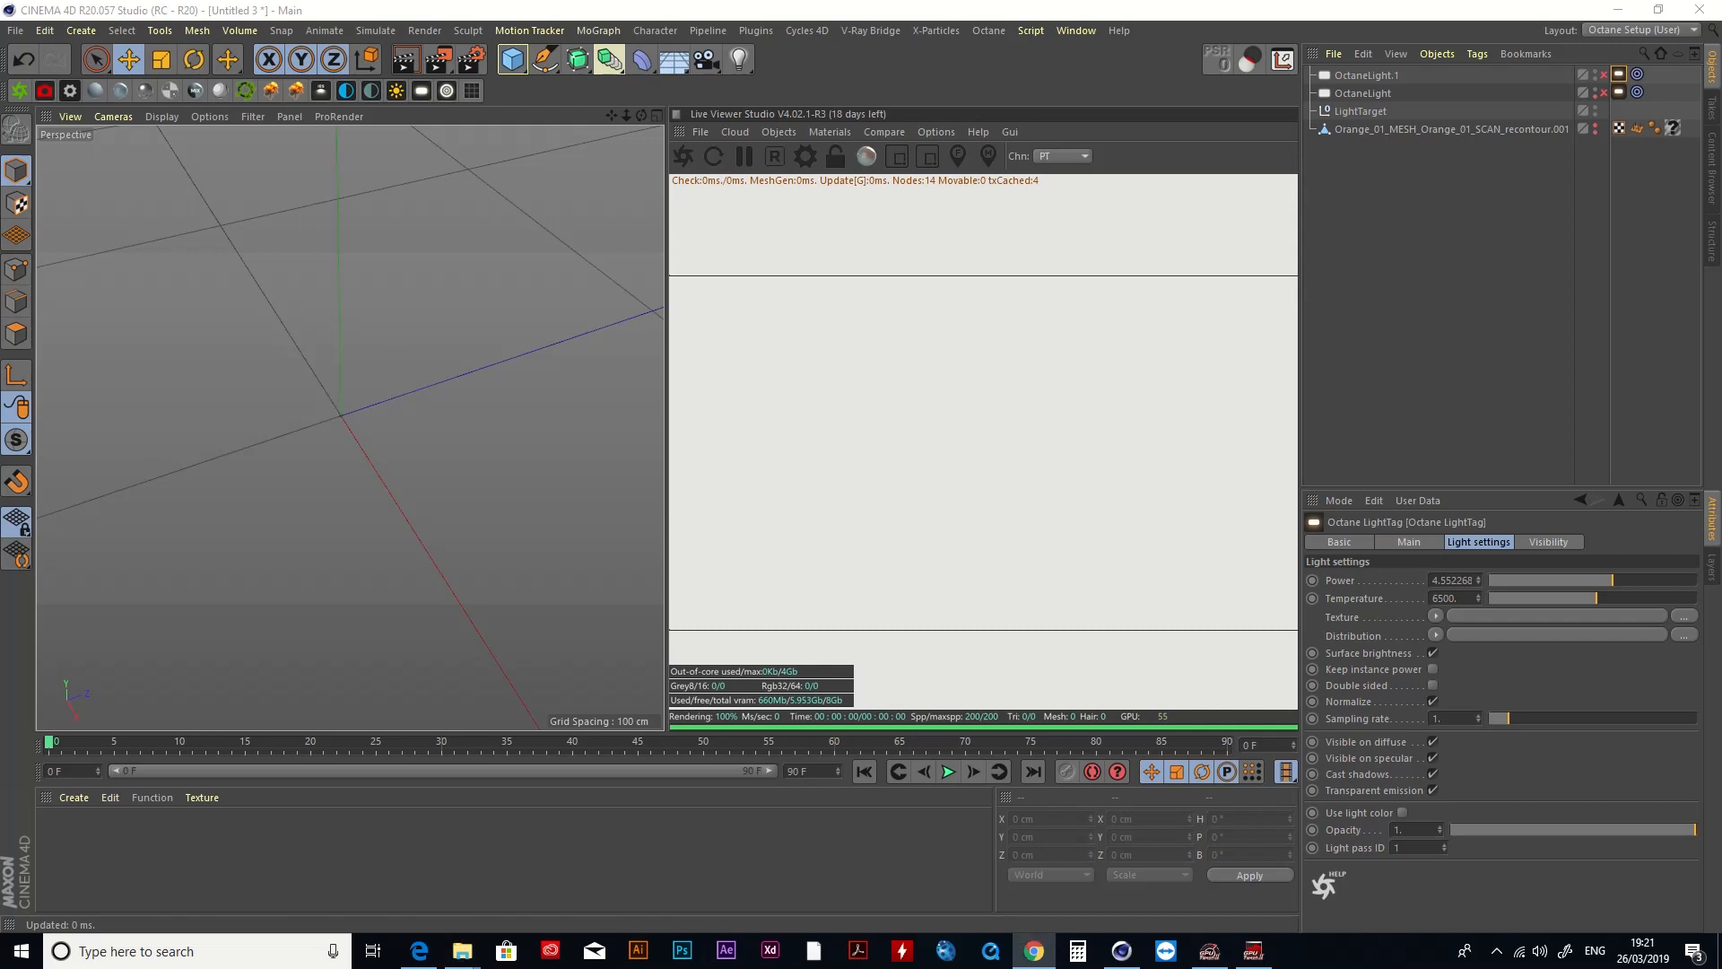
Step: Review the Fruit Pack (Vol. 01) web page in Chrome and the contents of the Orange_01 texture folder in File Explorer
drag(1721, 5, 1026, 56)
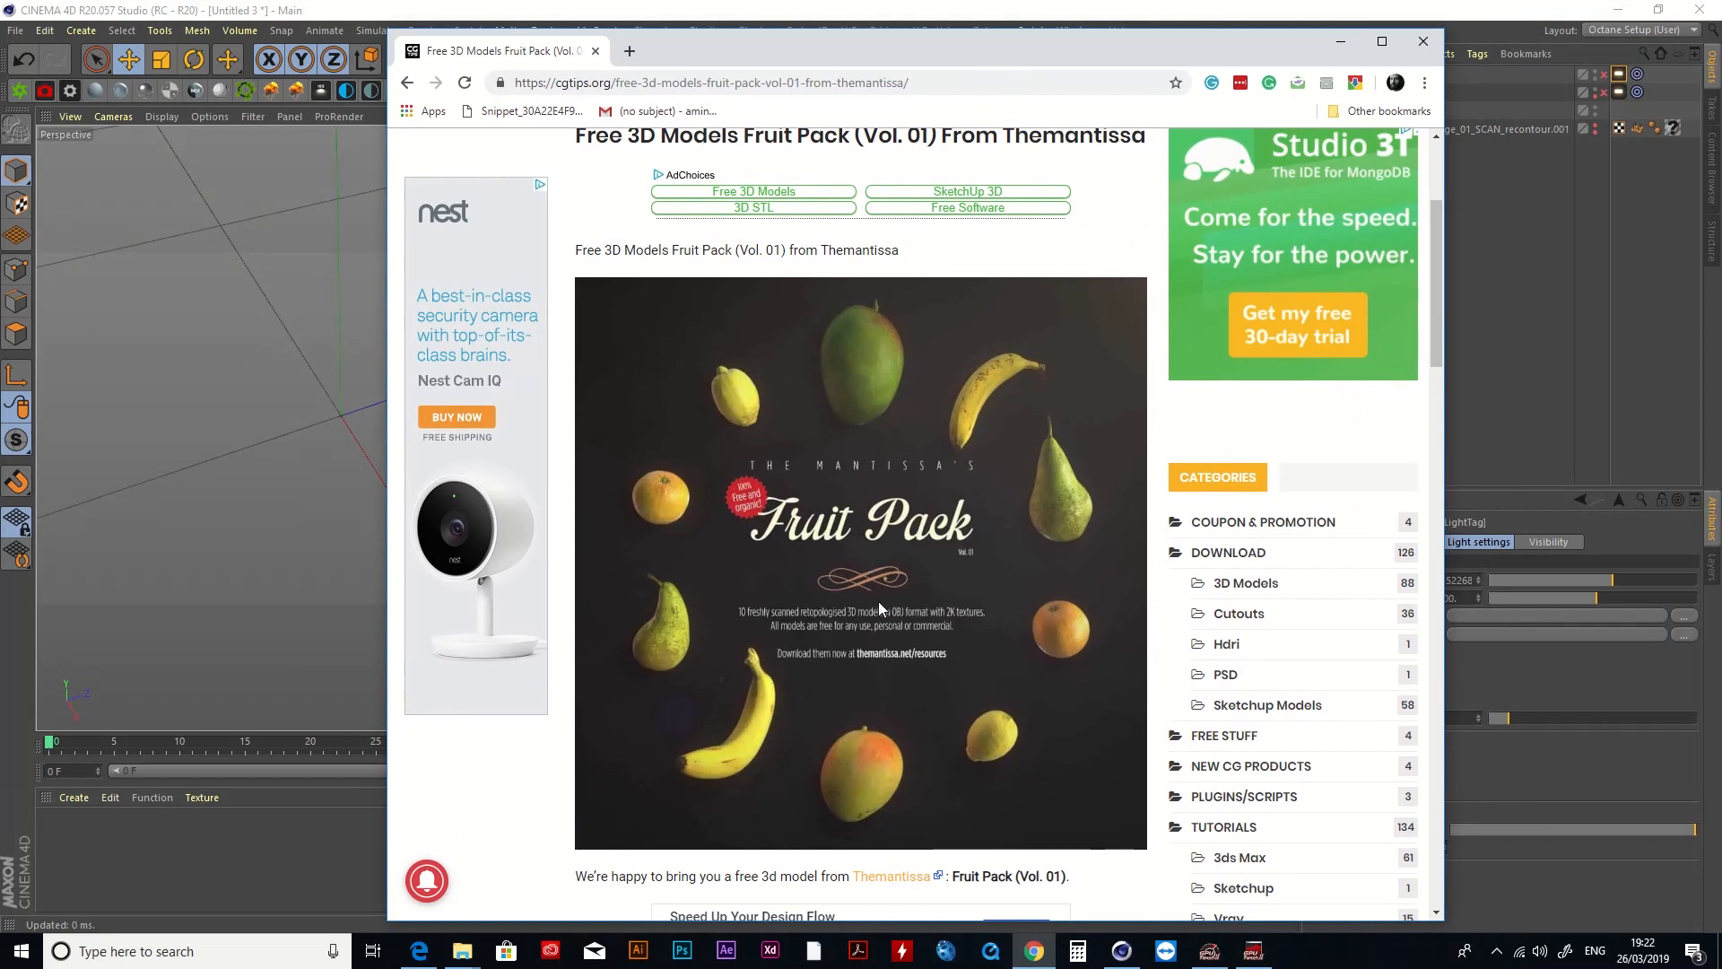
scroll(904, 612, down, 3)
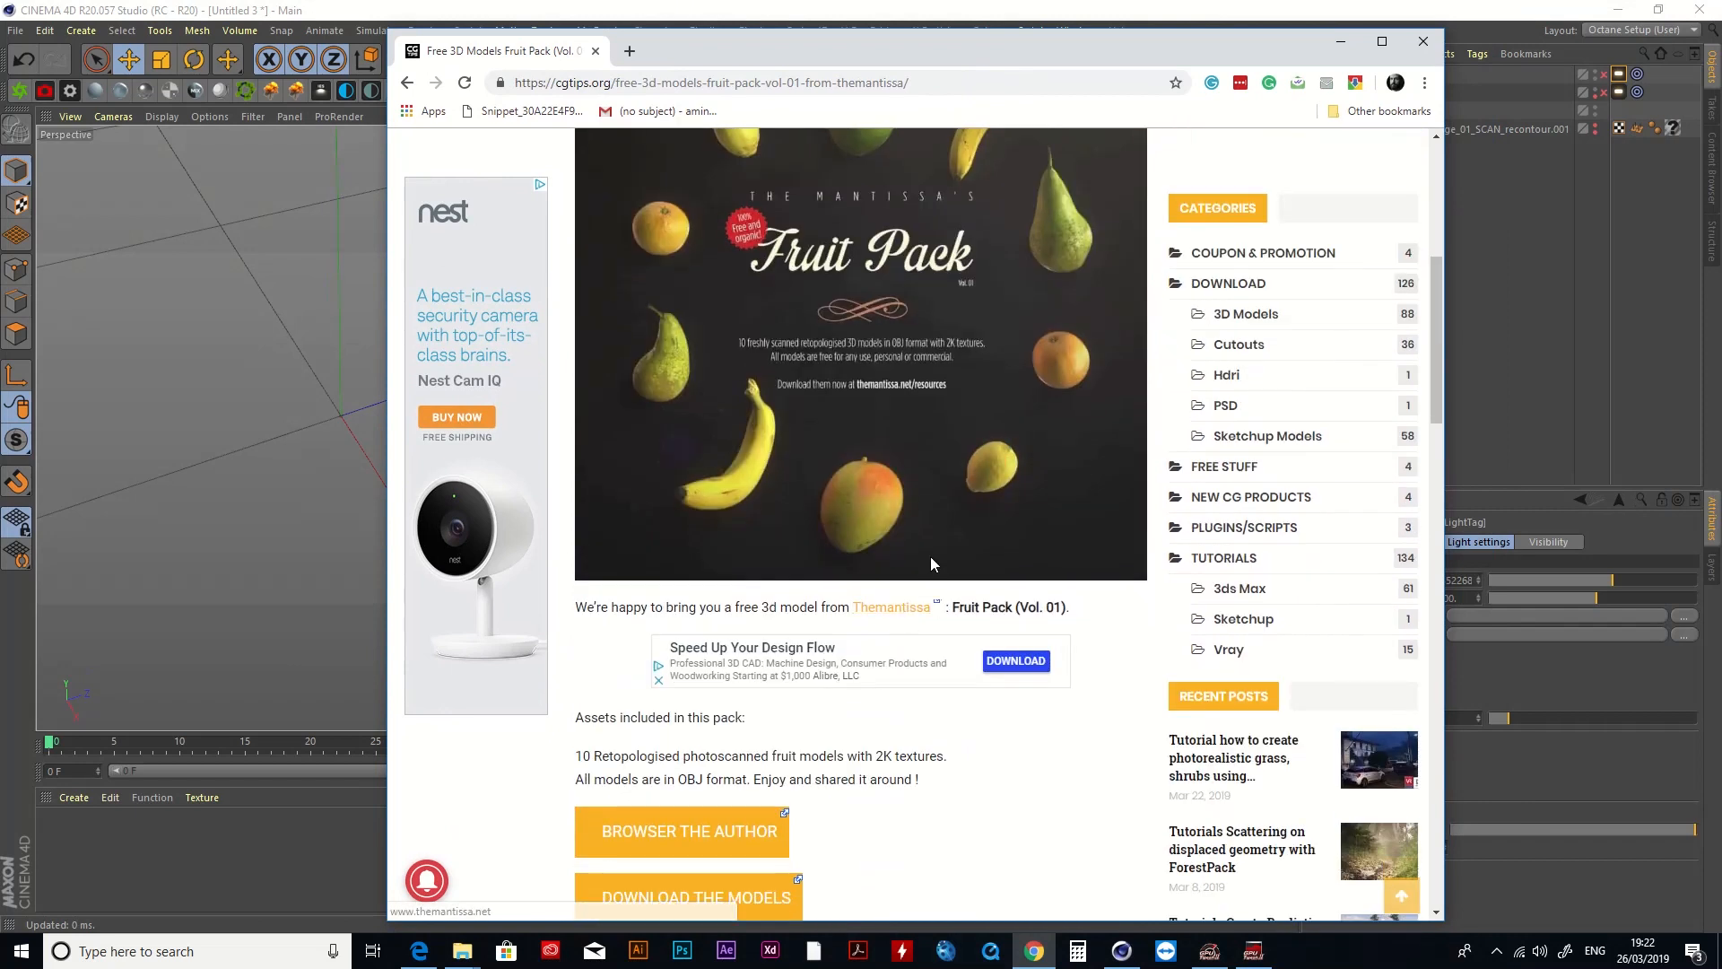
scroll(935, 563, up, 2)
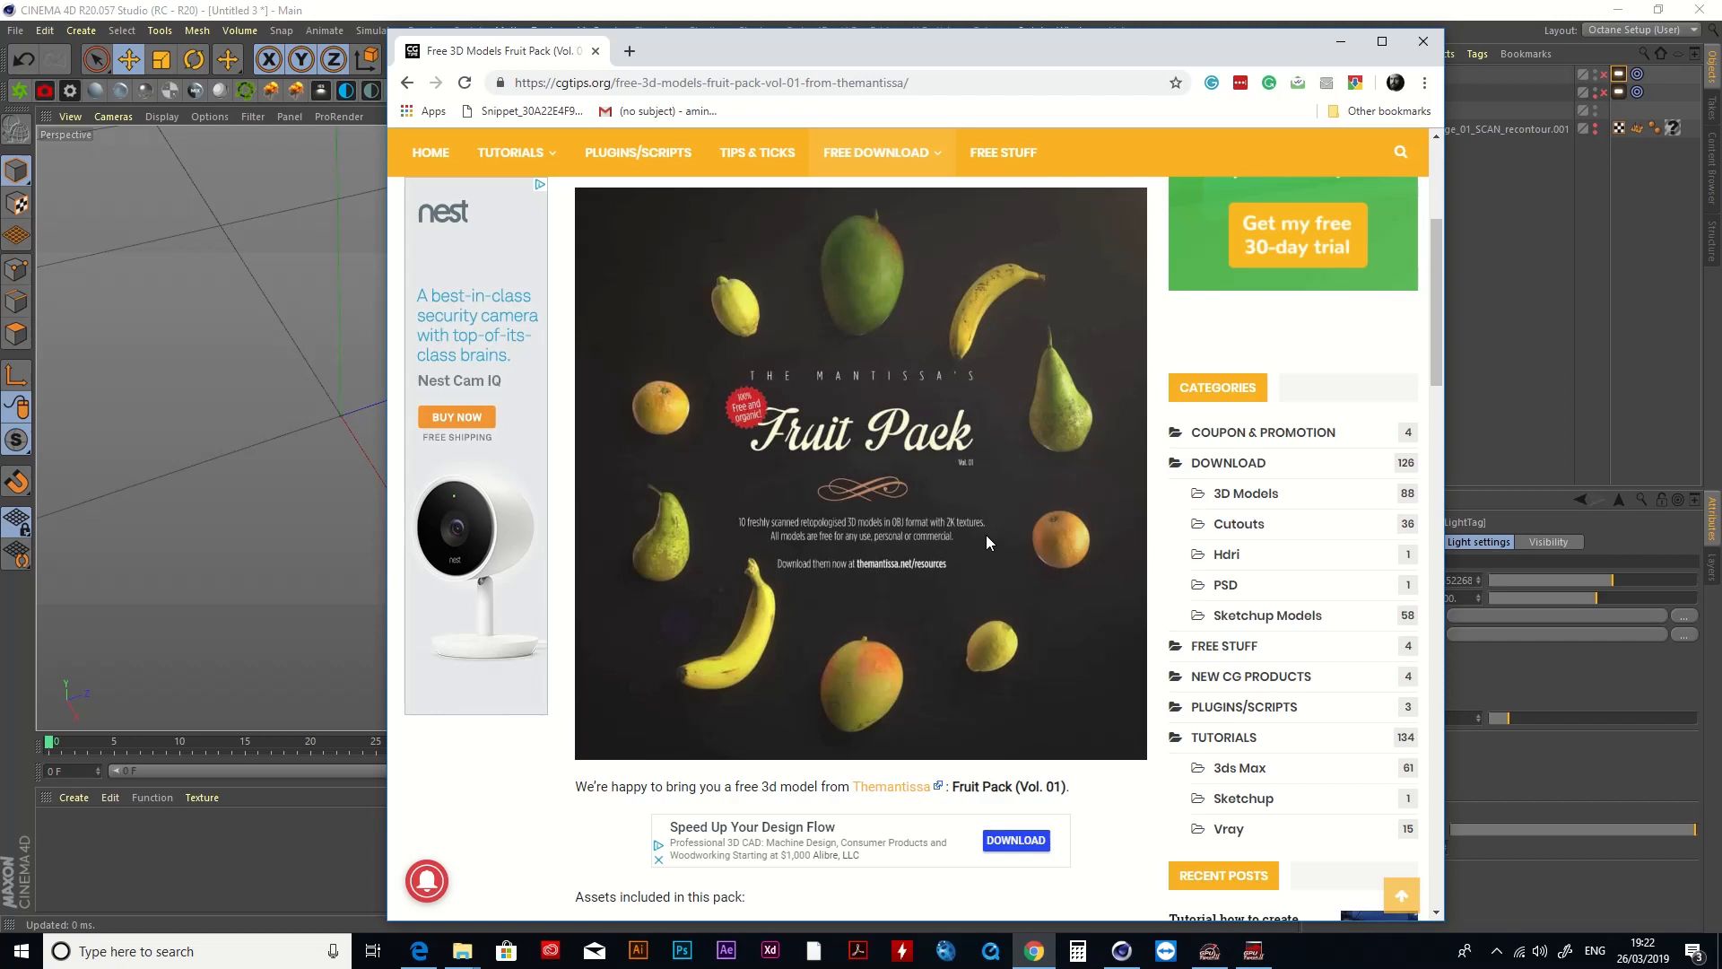
click(1424, 43)
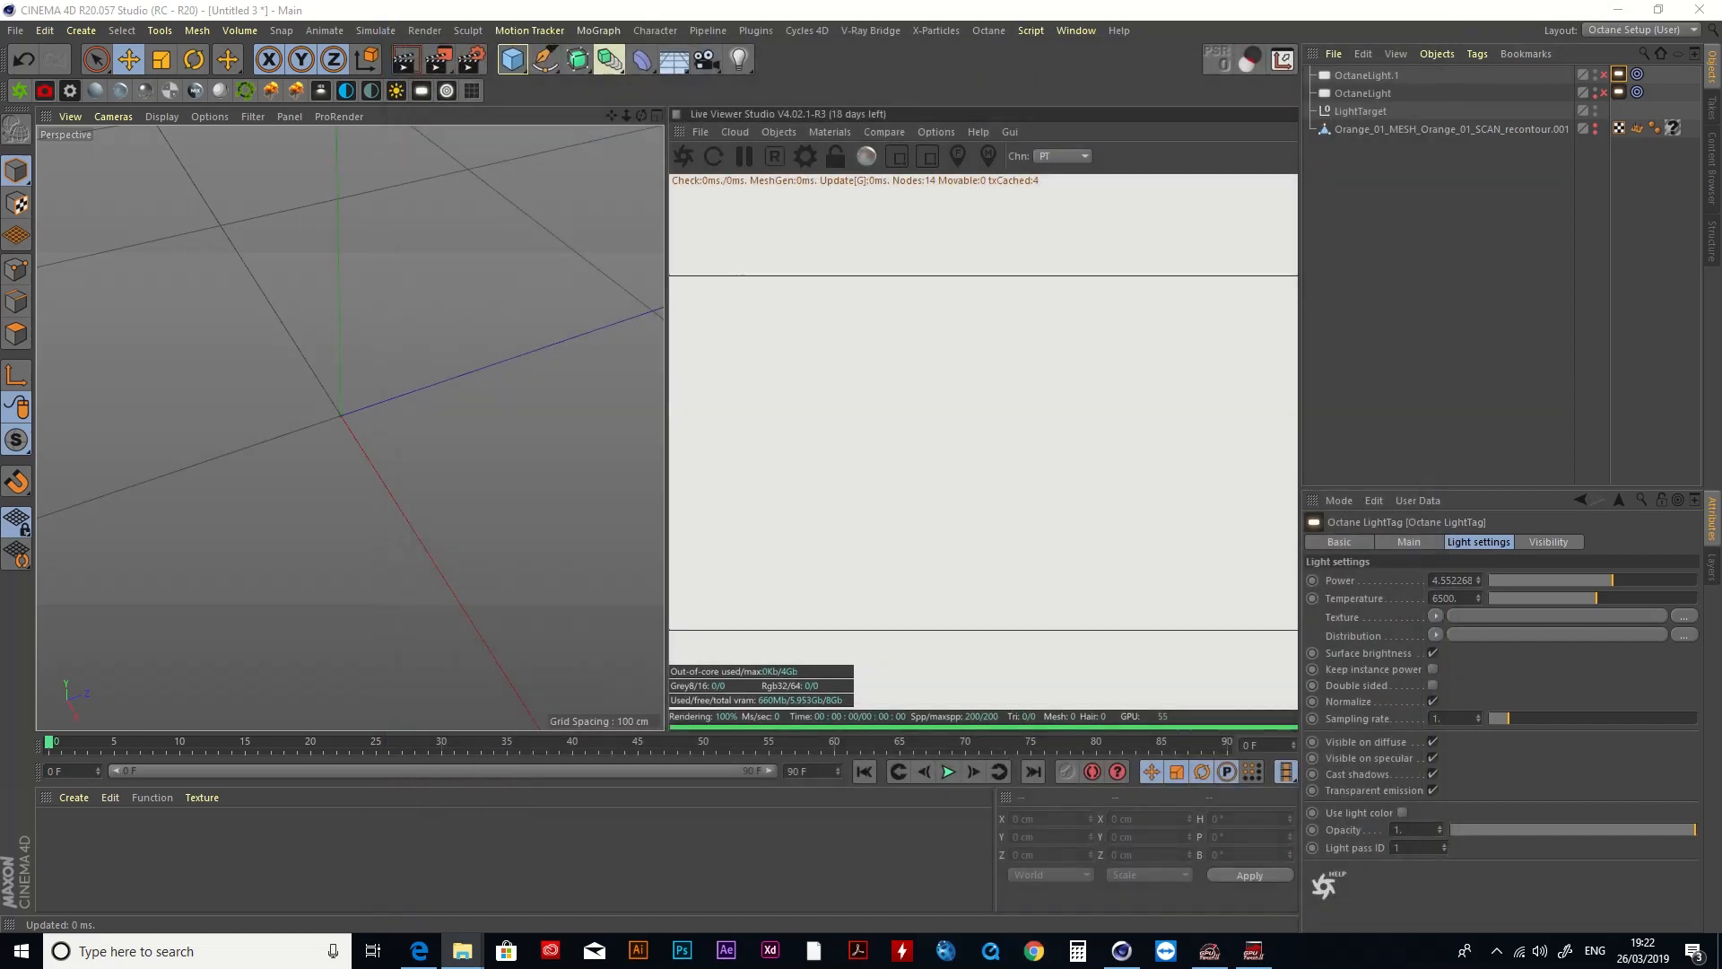
drag(1721, 340, 566, 138)
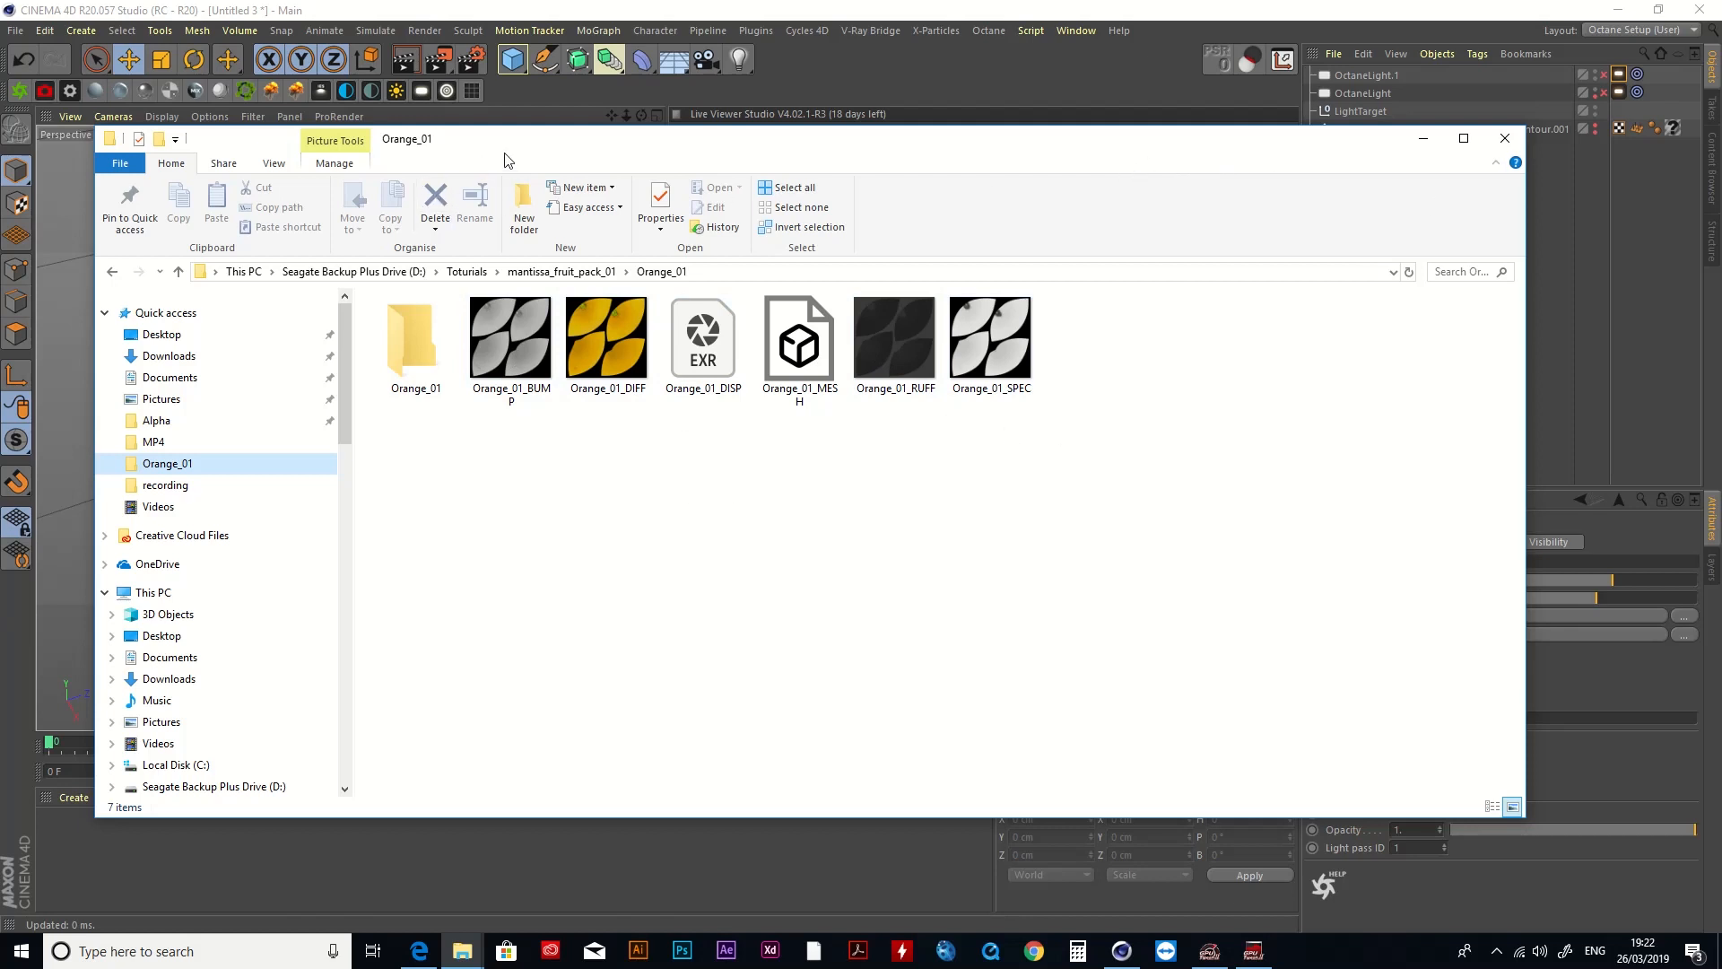
key(alt+Tab)
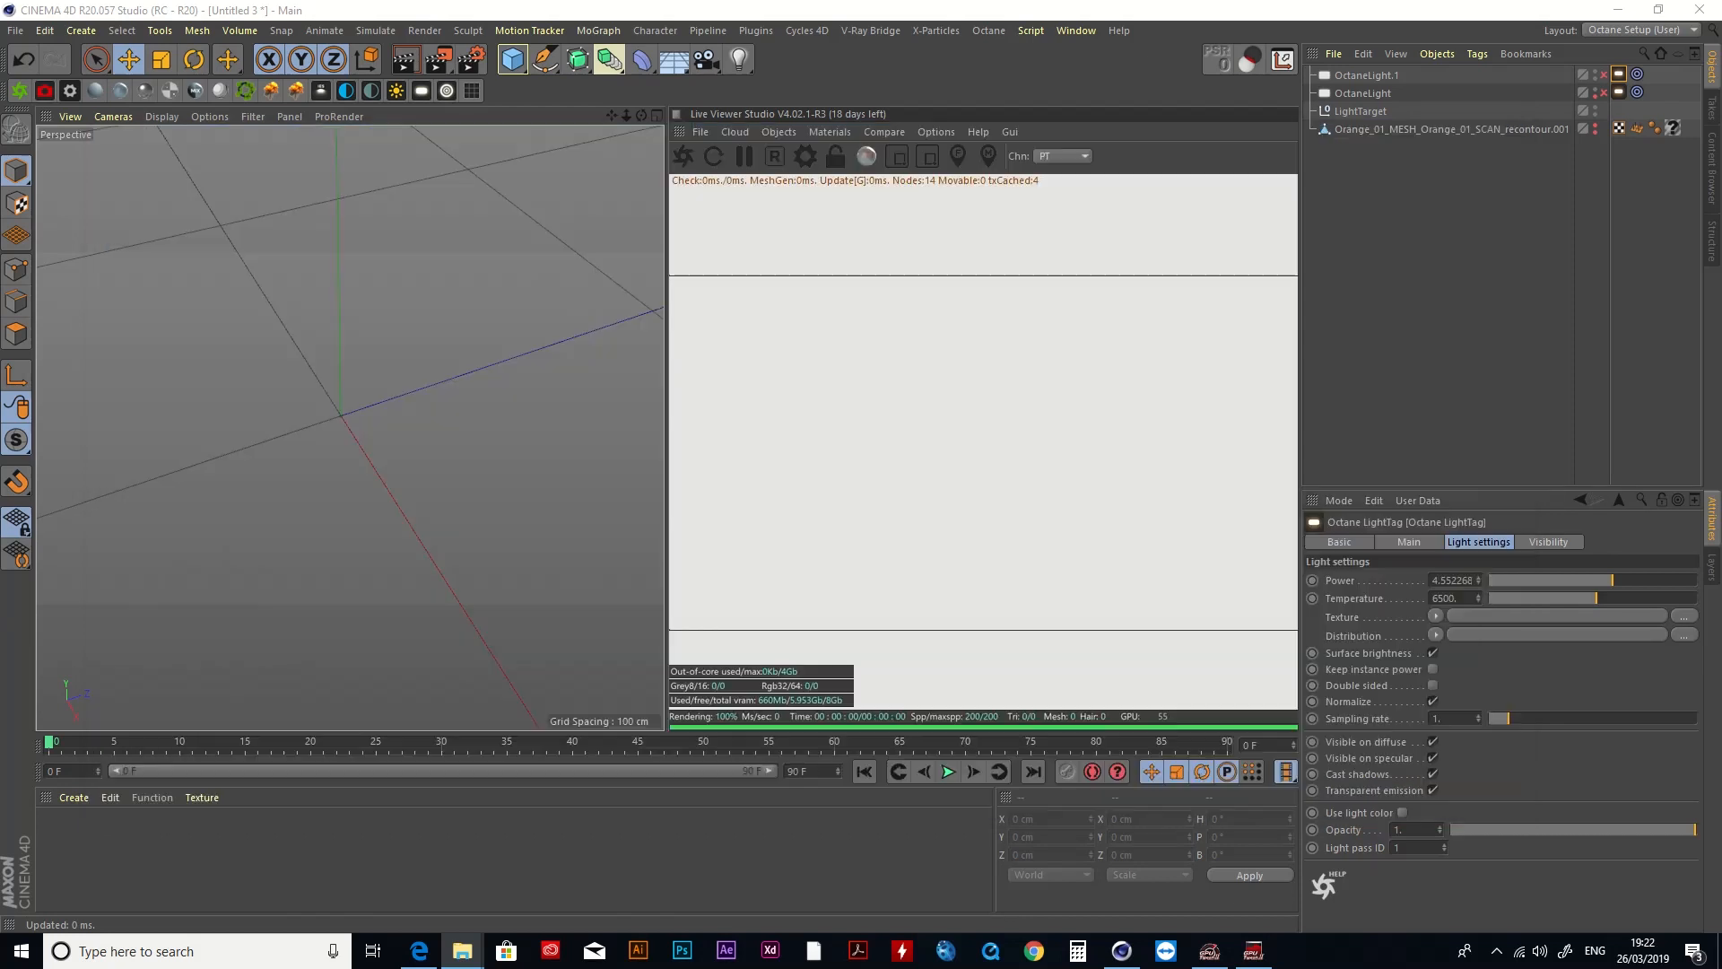
Step: Make the hidden orange mesh visible in the viewport and render, and frame it in the perspective view
alt+click(1595, 126)
mouse_move(641, 116)
mouse_down()
mouse_move(718, 135)
mouse_move(641, 171)
mouse_move(601, 161)
mouse_move(646, 184)
mouse_move(633, 180)
mouse_move(678, 162)
mouse_move(660, 112)
mouse_move(637, 160)
mouse_move(639, 117)
mouse_up()
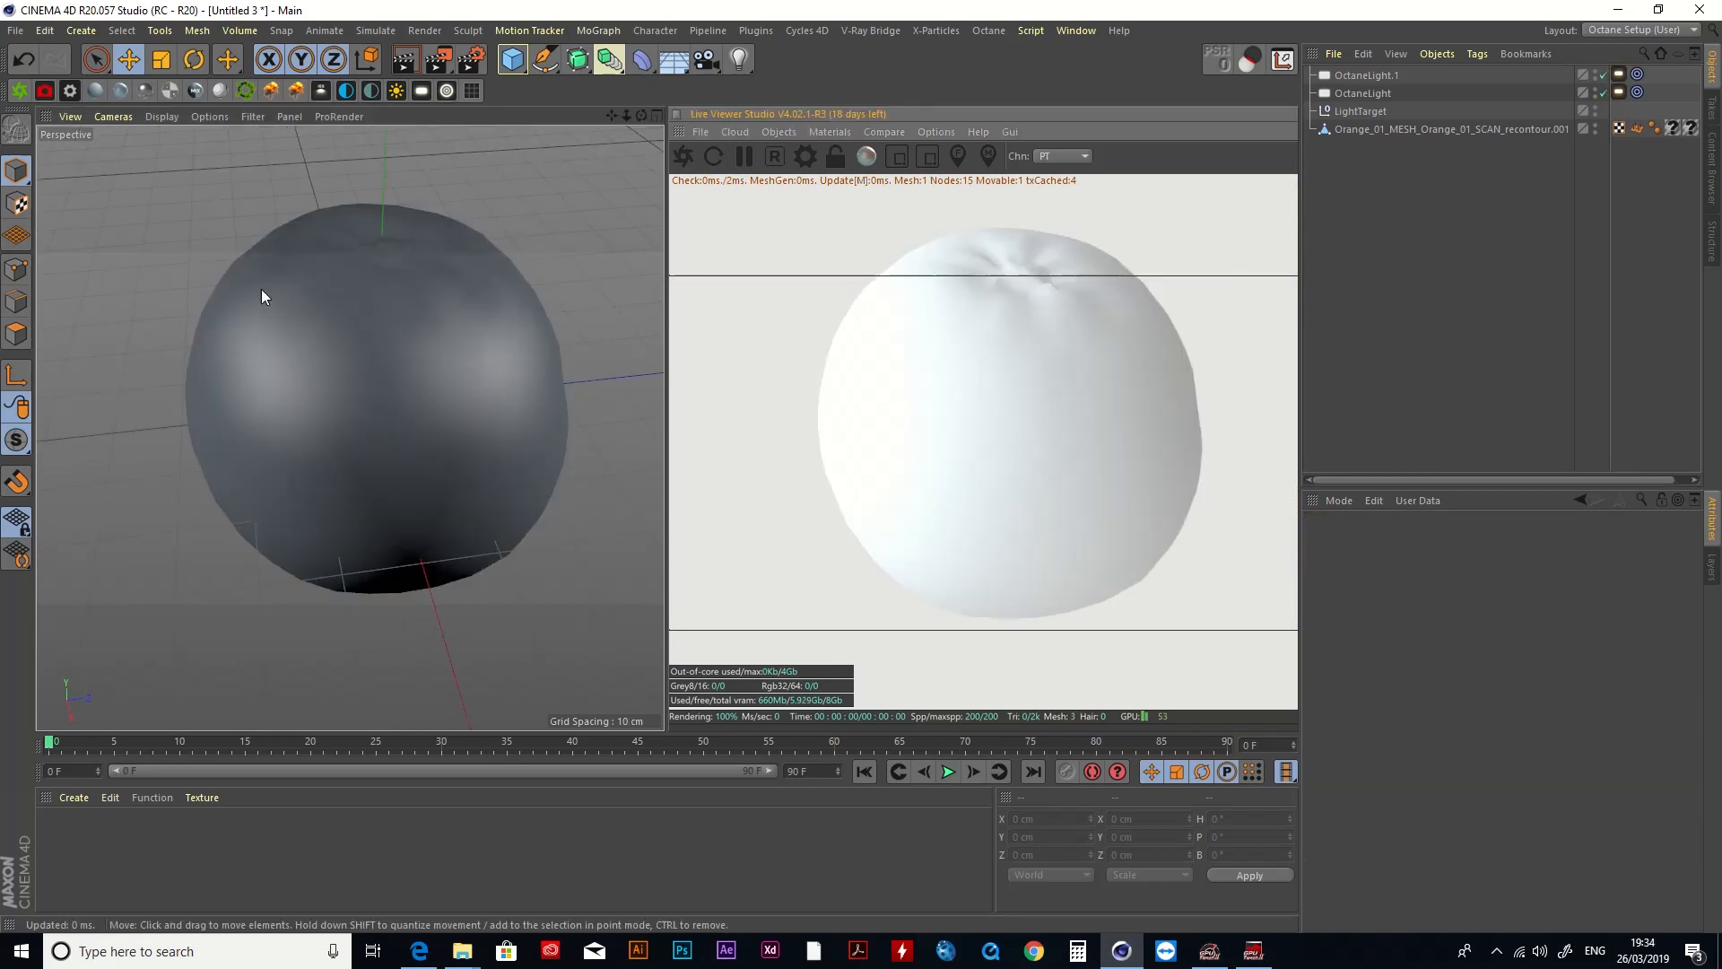
Step: Create an Octane glossy material and open it in the node editor, with room for texture nodes beside it
click(122, 90)
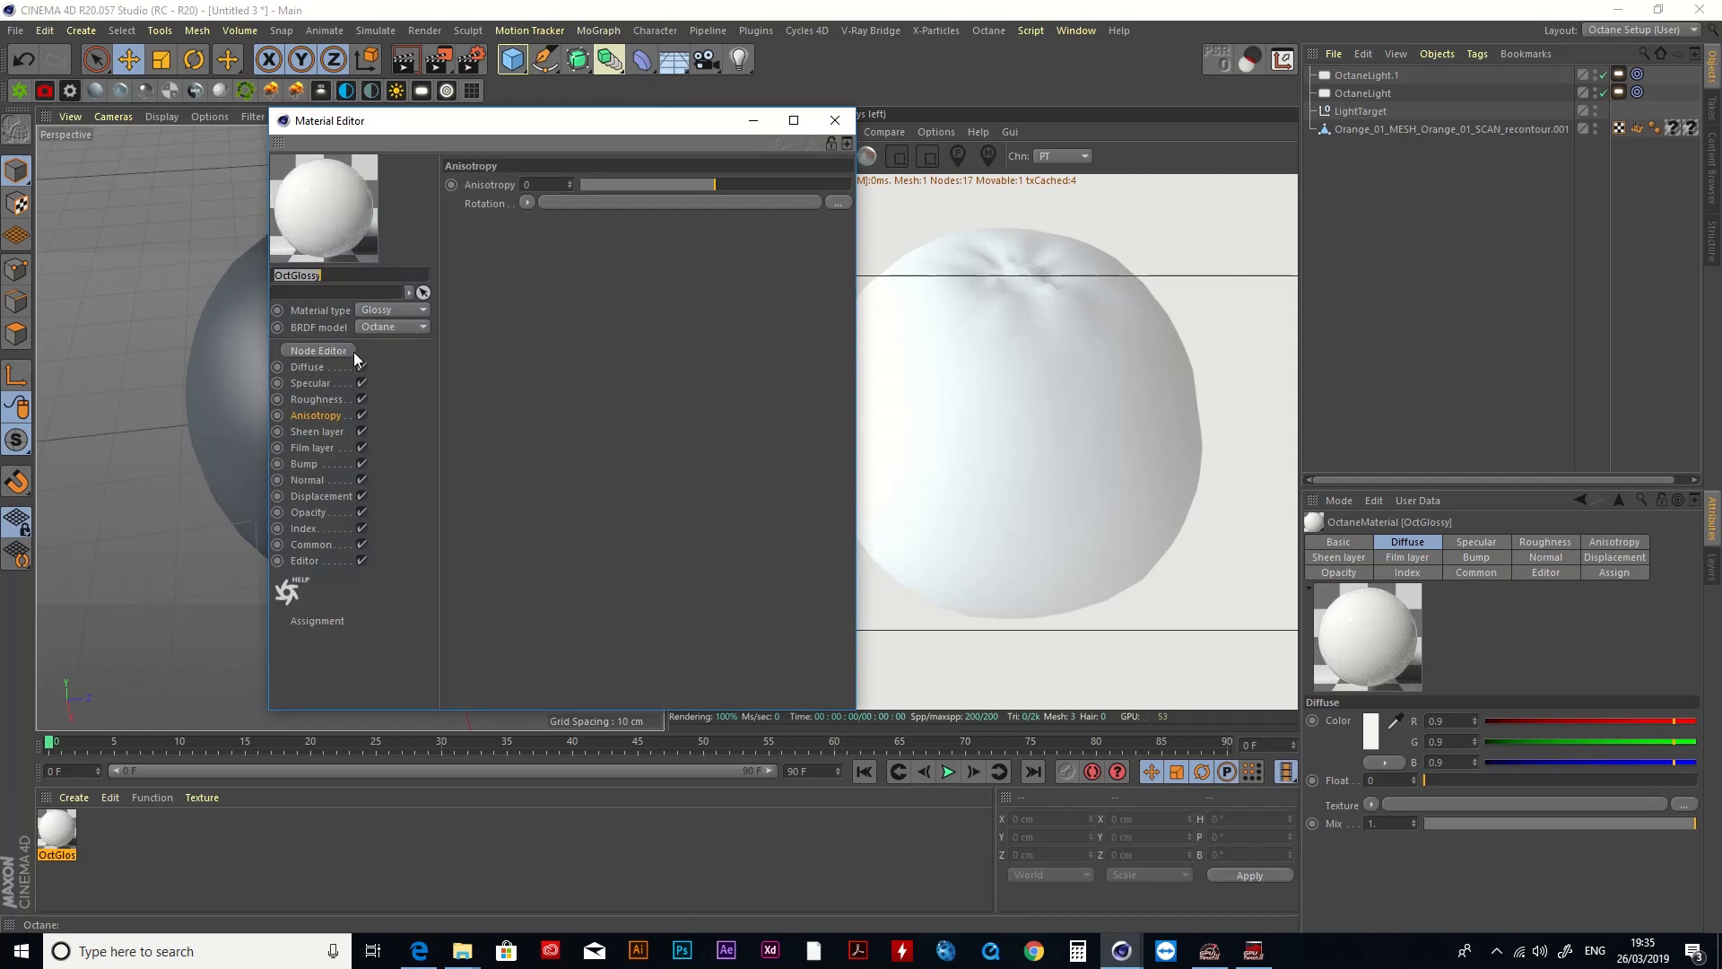
click(308, 352)
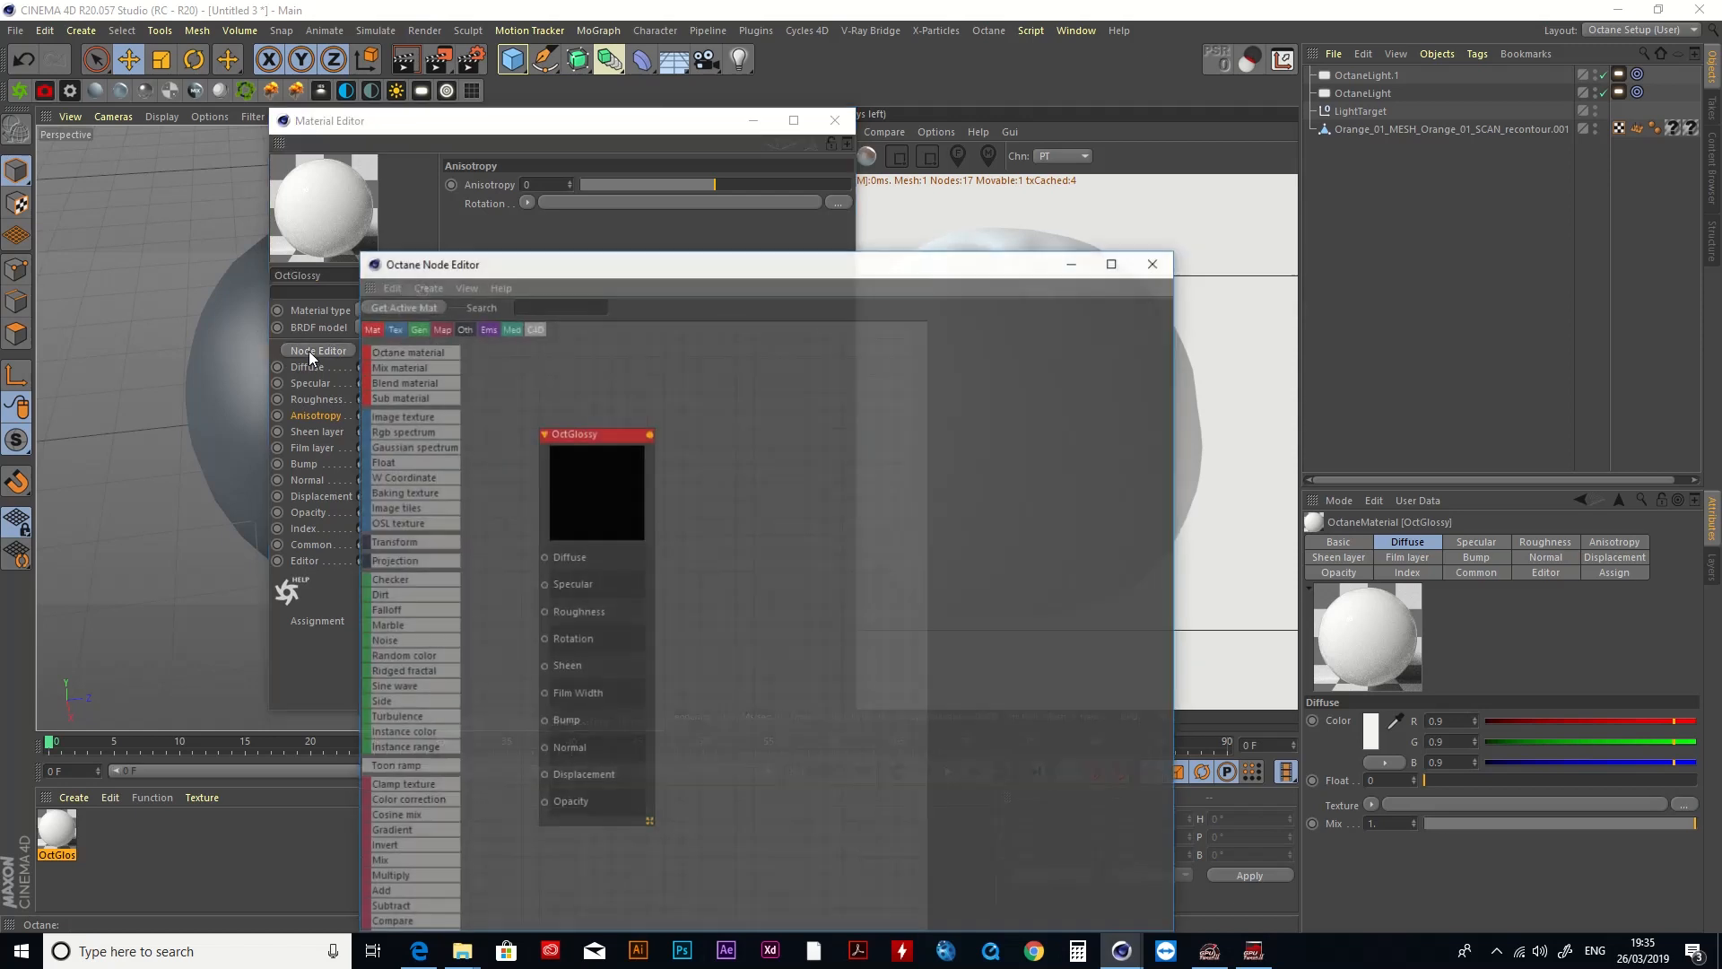
drag(587, 466, 798, 491)
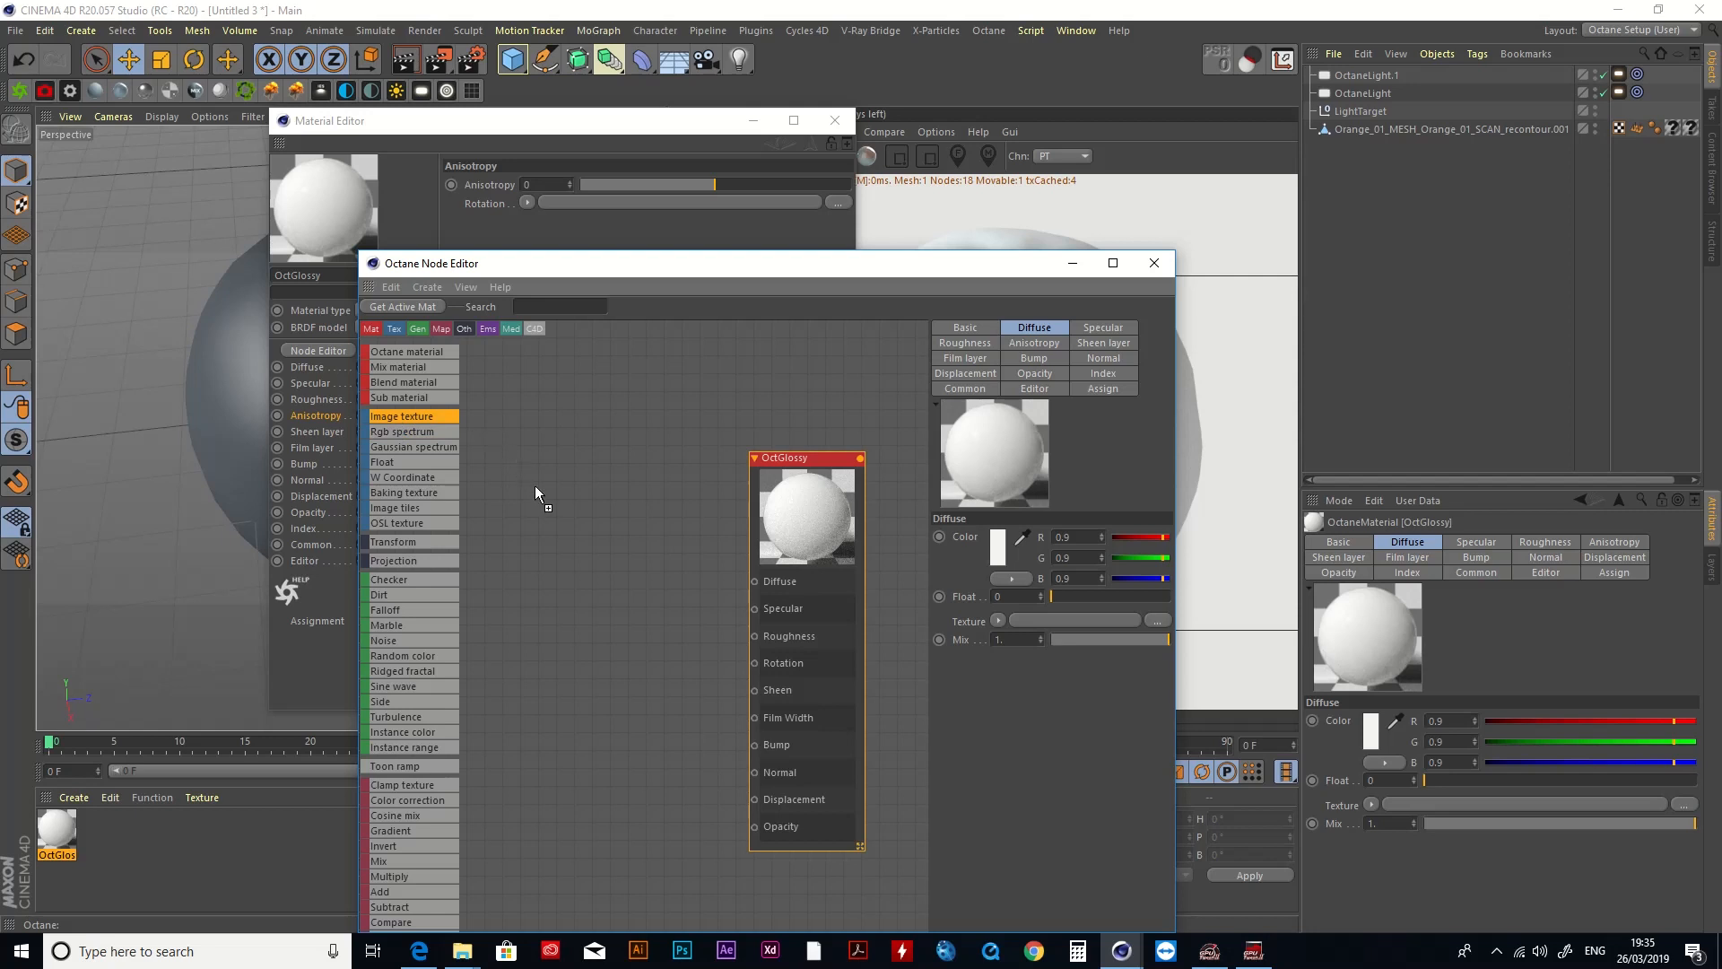
Step: Add an image texture node with the Orange_01_DIFF file and connect it to the glossy material's Diffuse input
drag(534, 486, 535, 487)
click(583, 534)
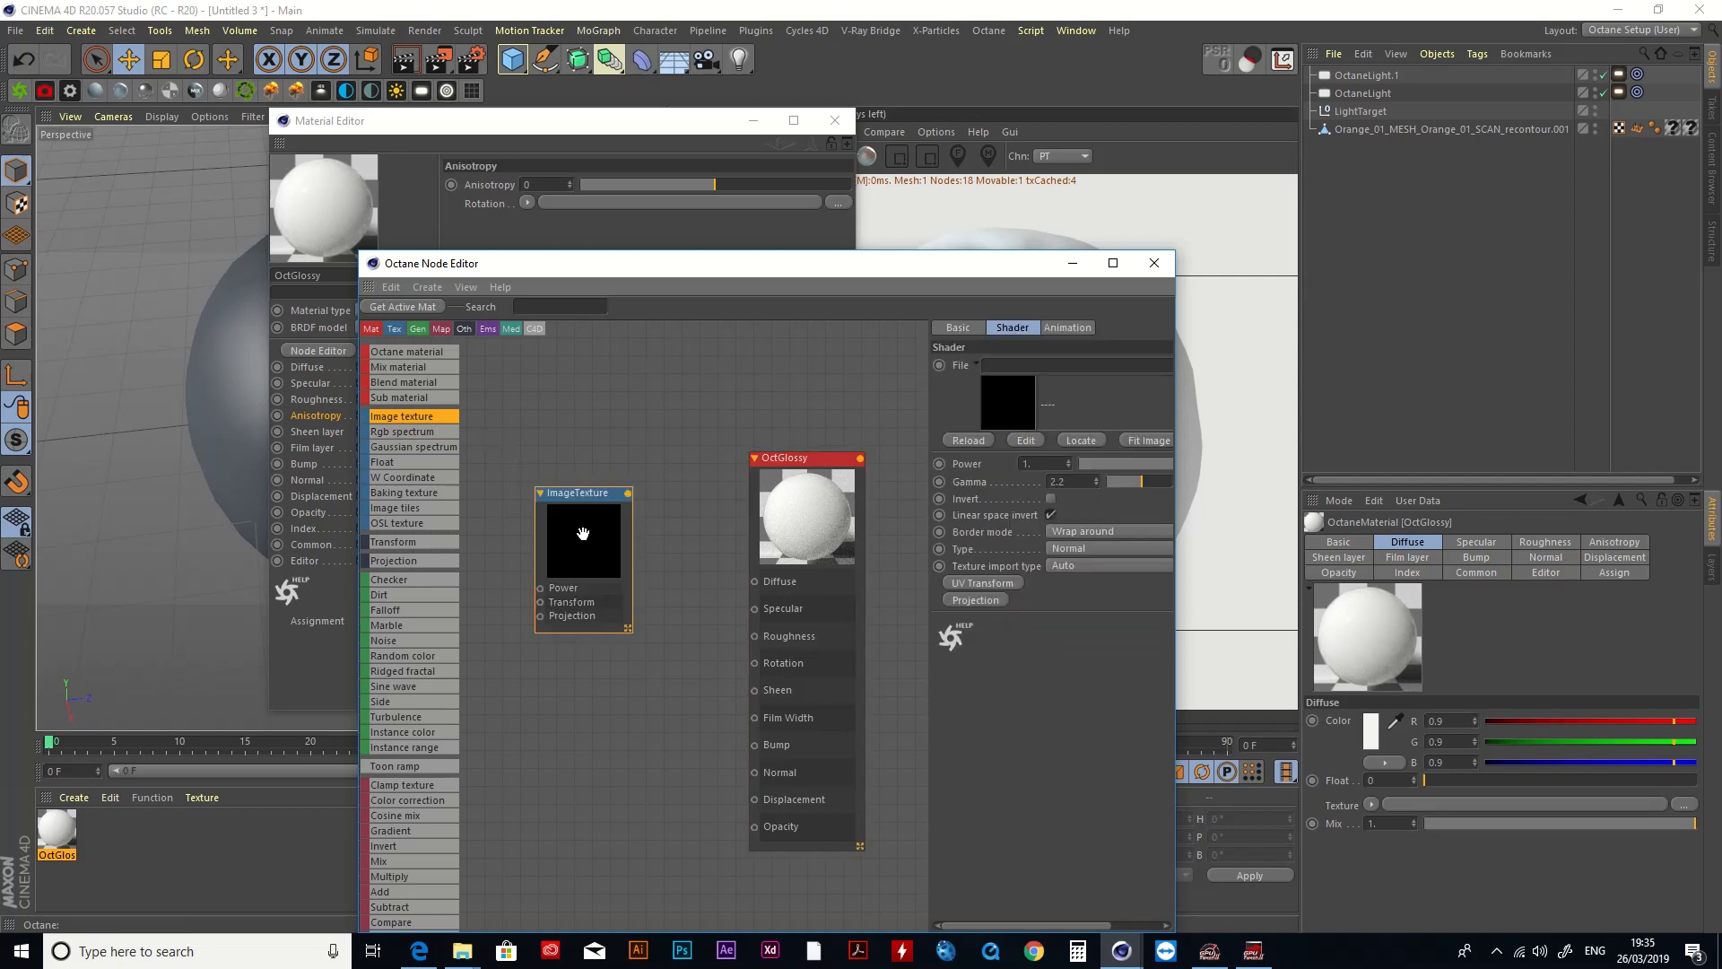
drag(1176, 555, 1443, 555)
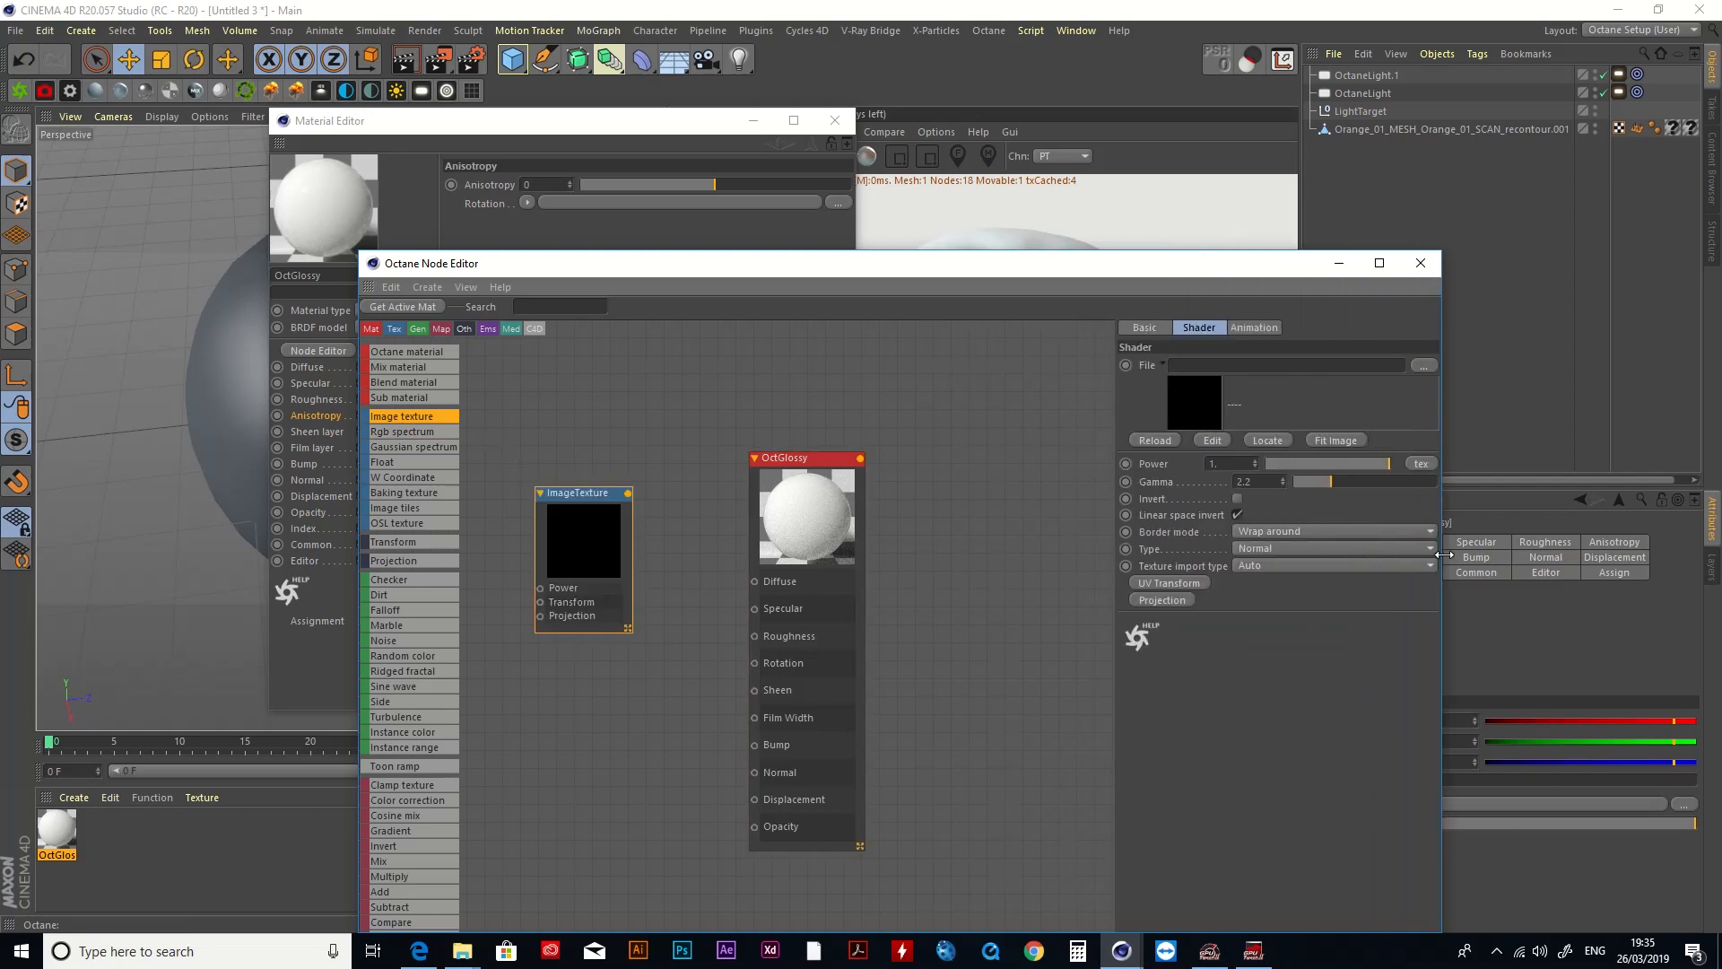
click(1426, 368)
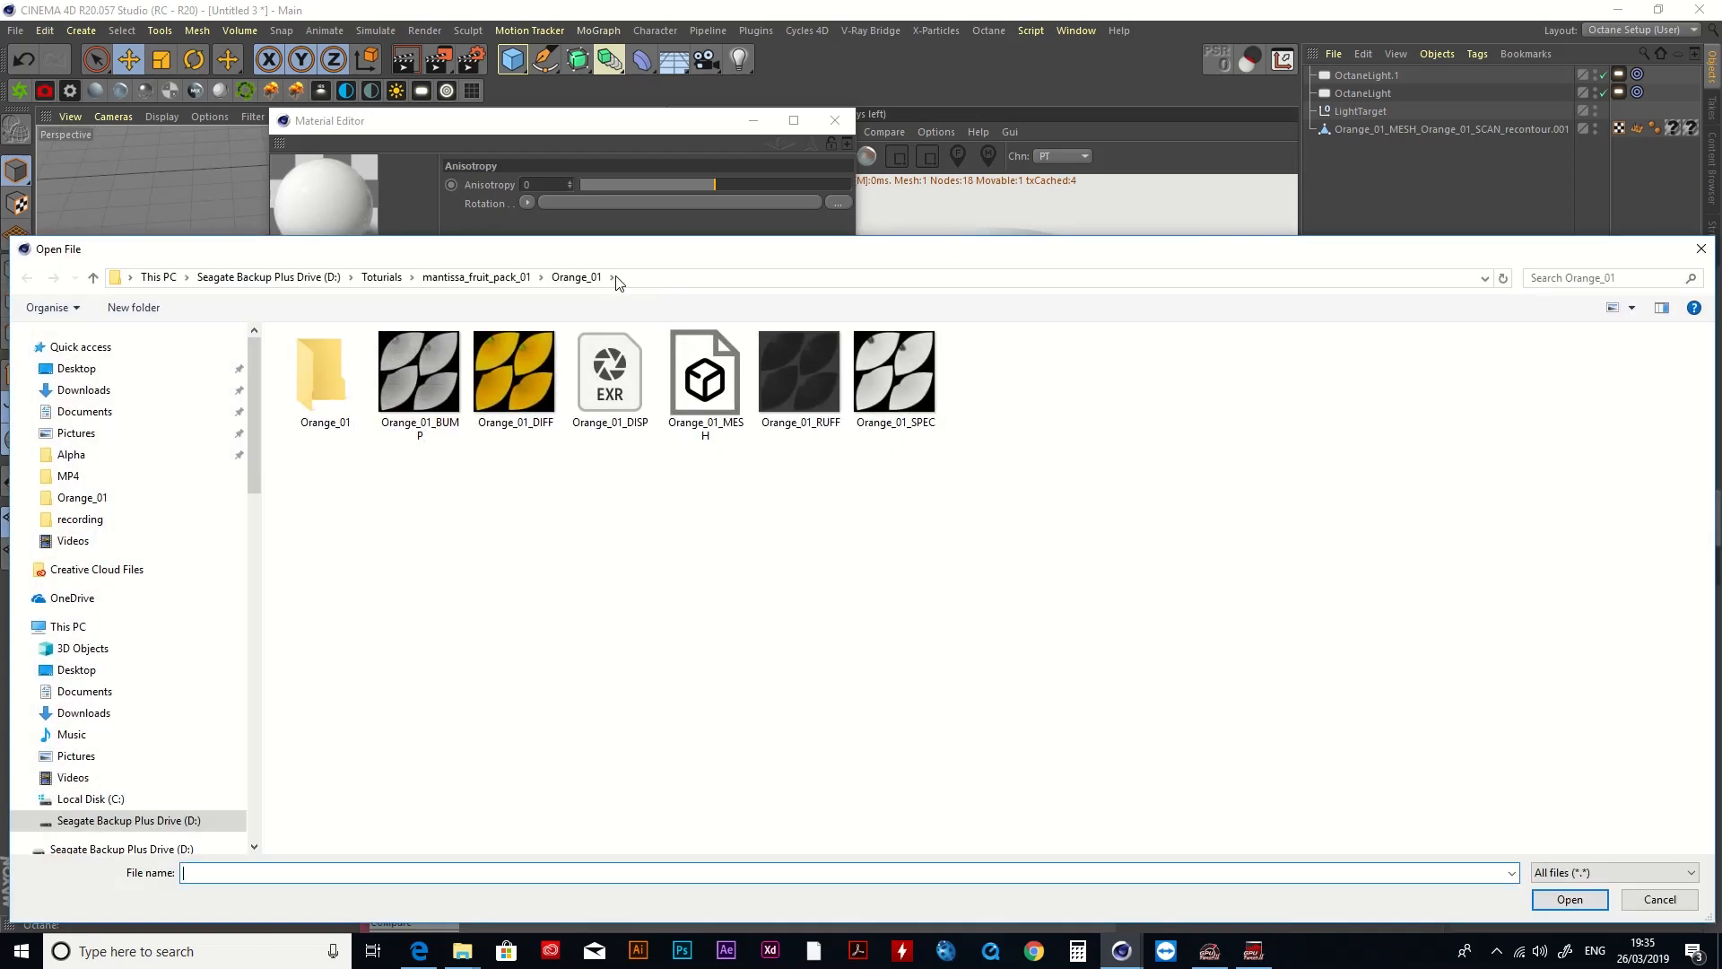
double_click(510, 375)
drag(629, 493, 755, 582)
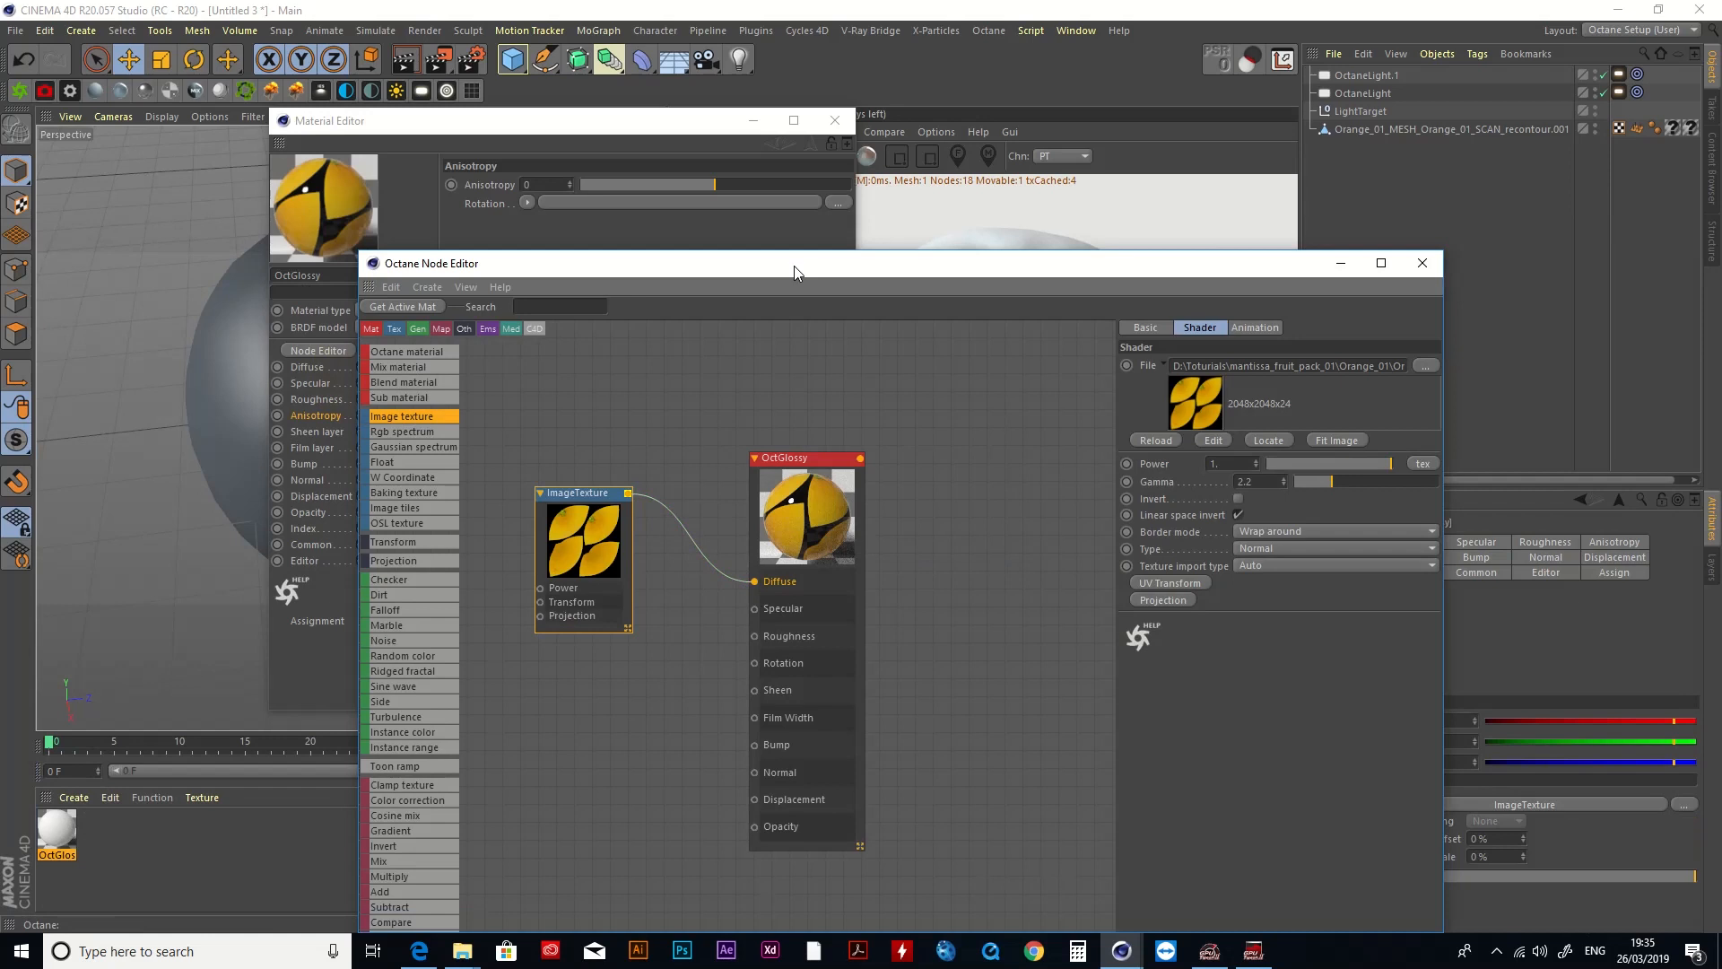
Step: Apply the glossy material to the orange mesh, keeping the node editor clear of the model and render
drag(794, 266, 876, 526)
drag(56, 830, 350, 420)
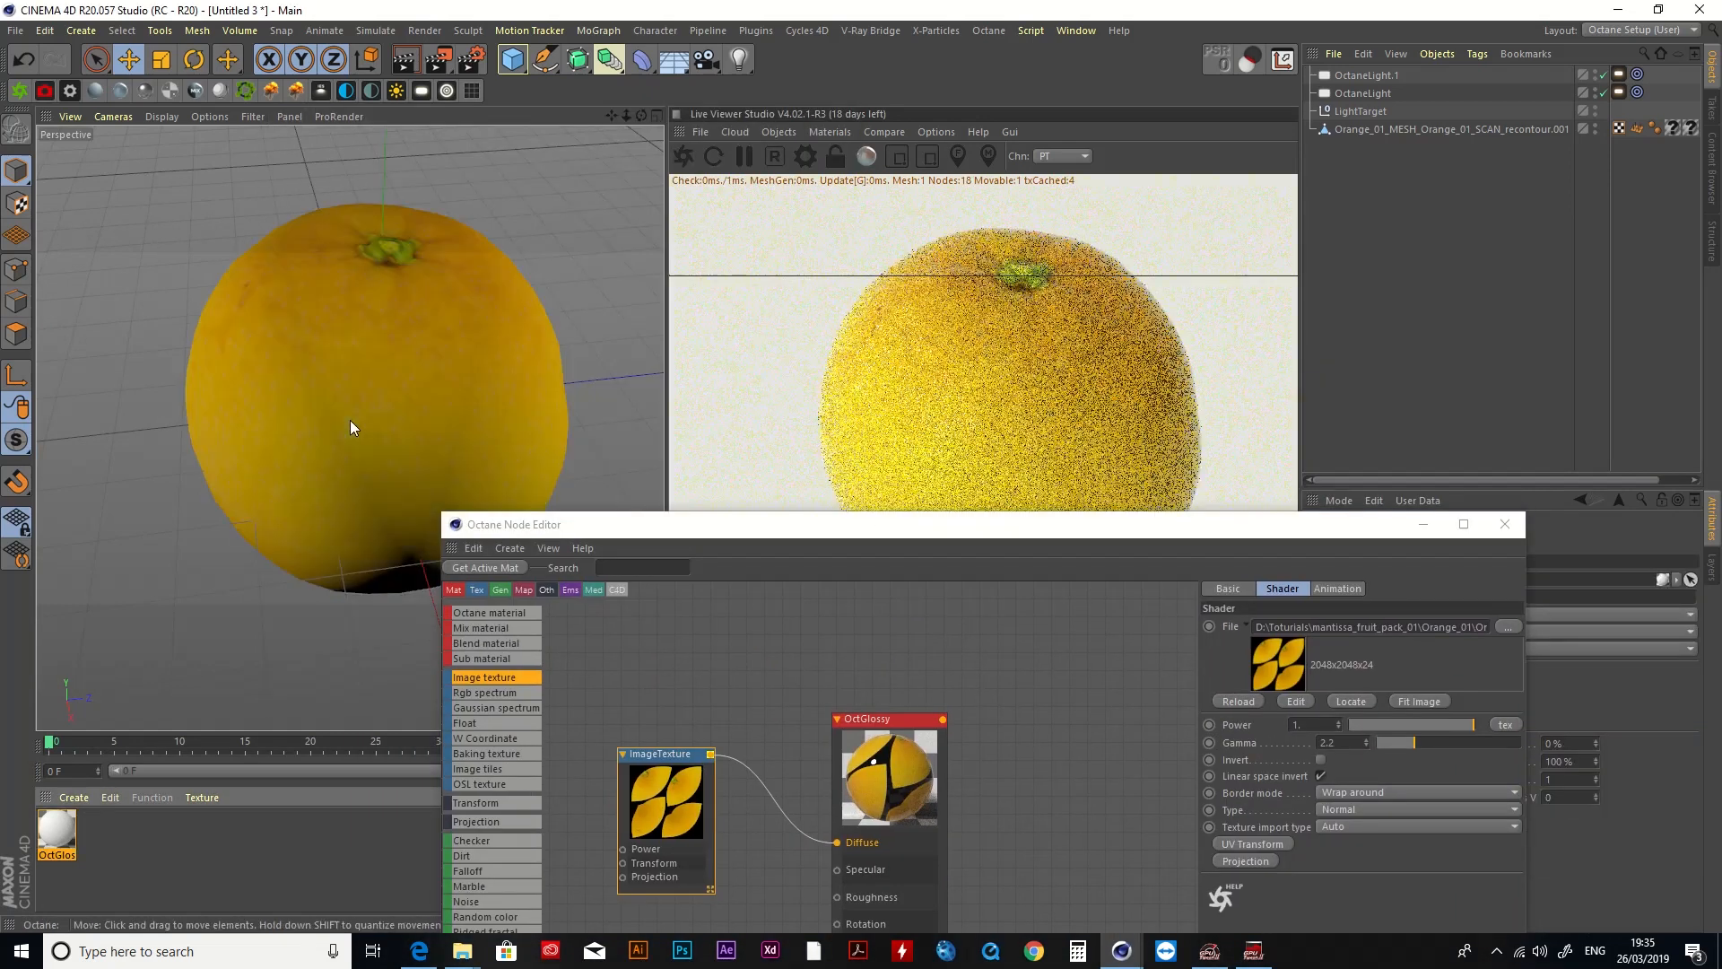
drag(912, 535, 939, 704)
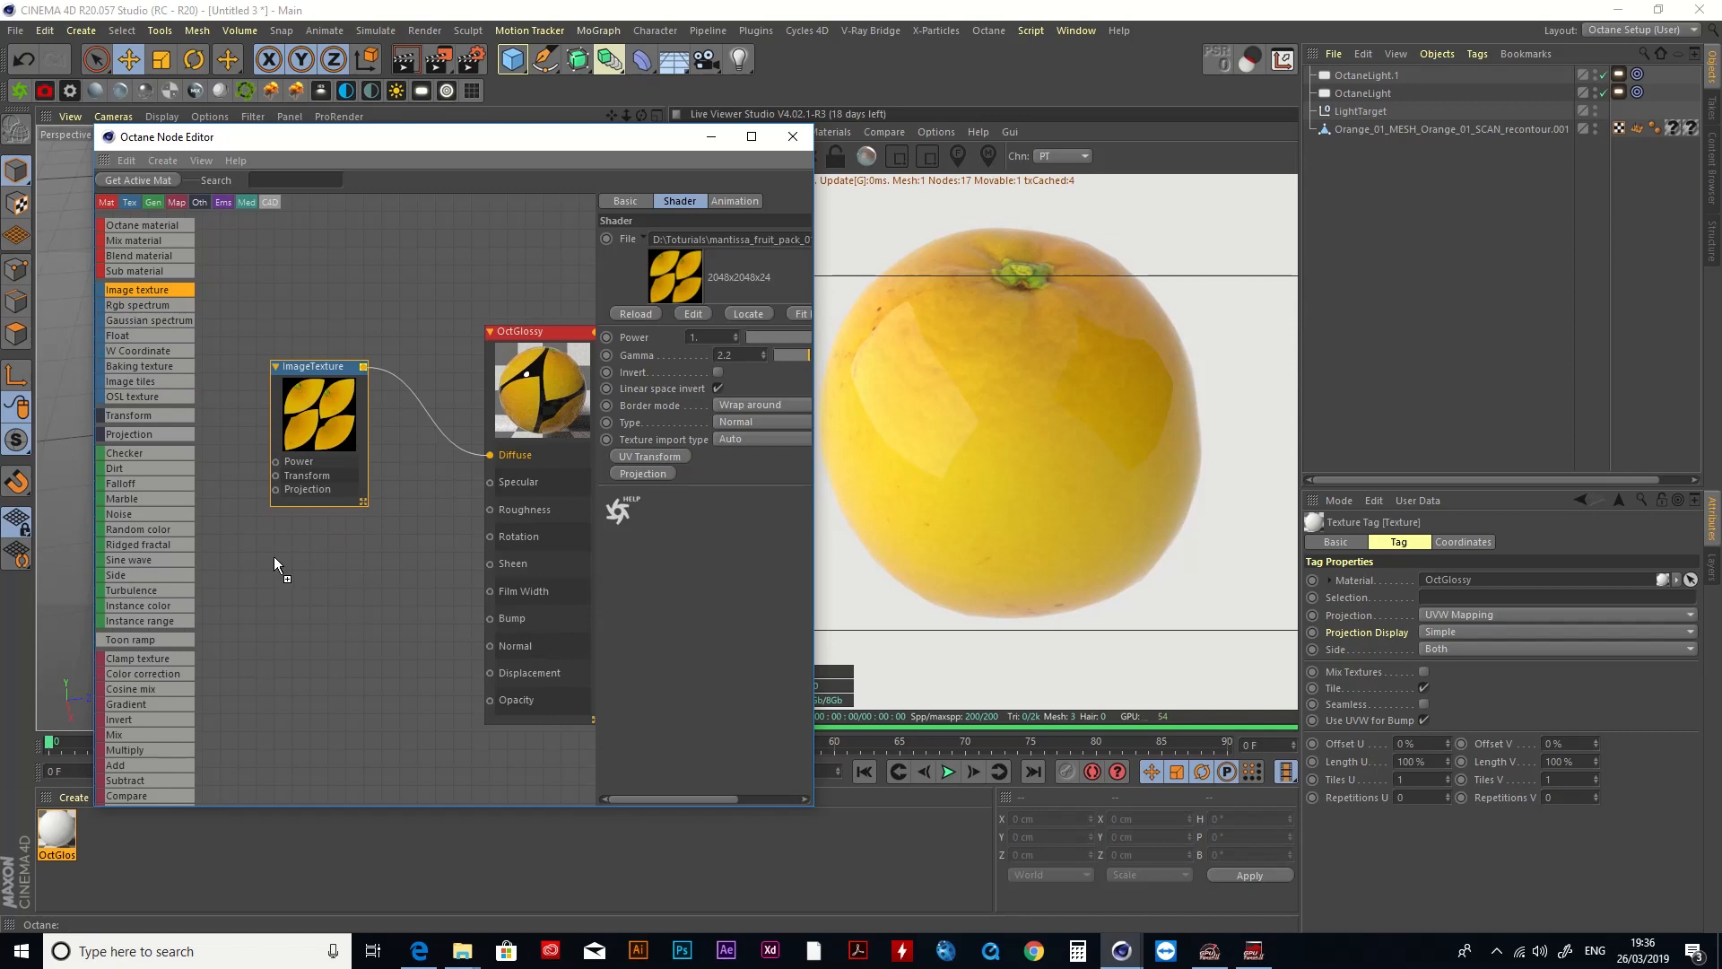
Step: Add a second image texture node with the Orange_01_BUMP file and connect it to the material's Bump input
drag(257, 569, 256, 569)
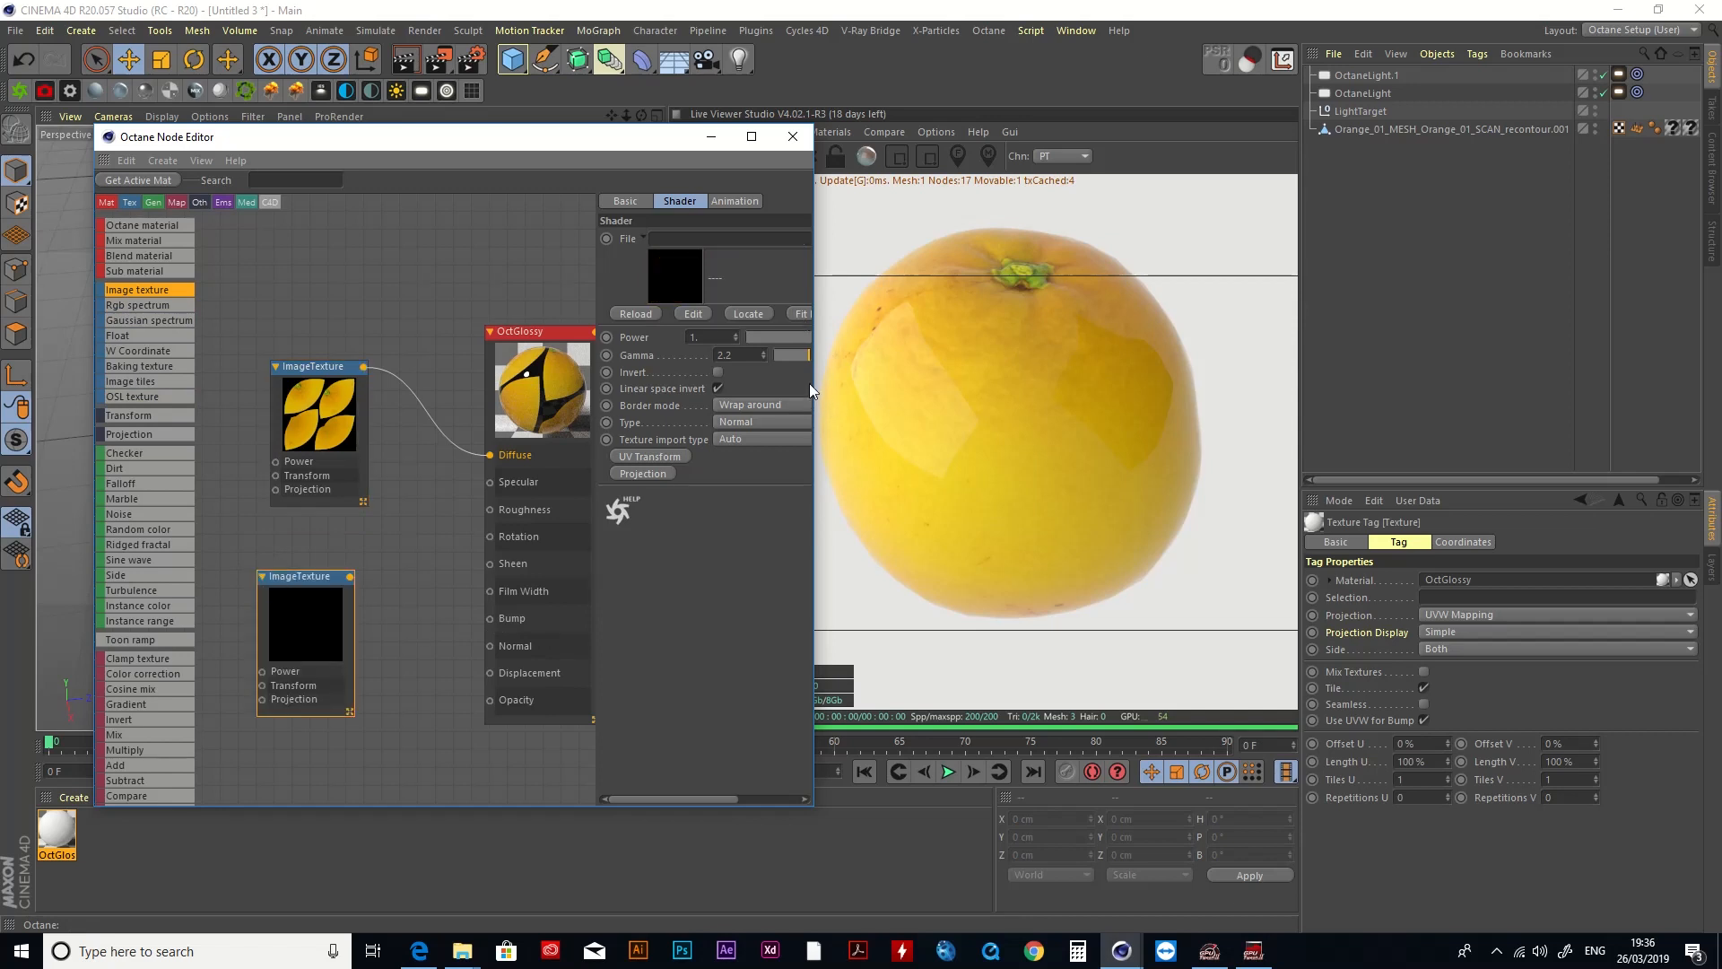
drag(813, 391, 956, 395)
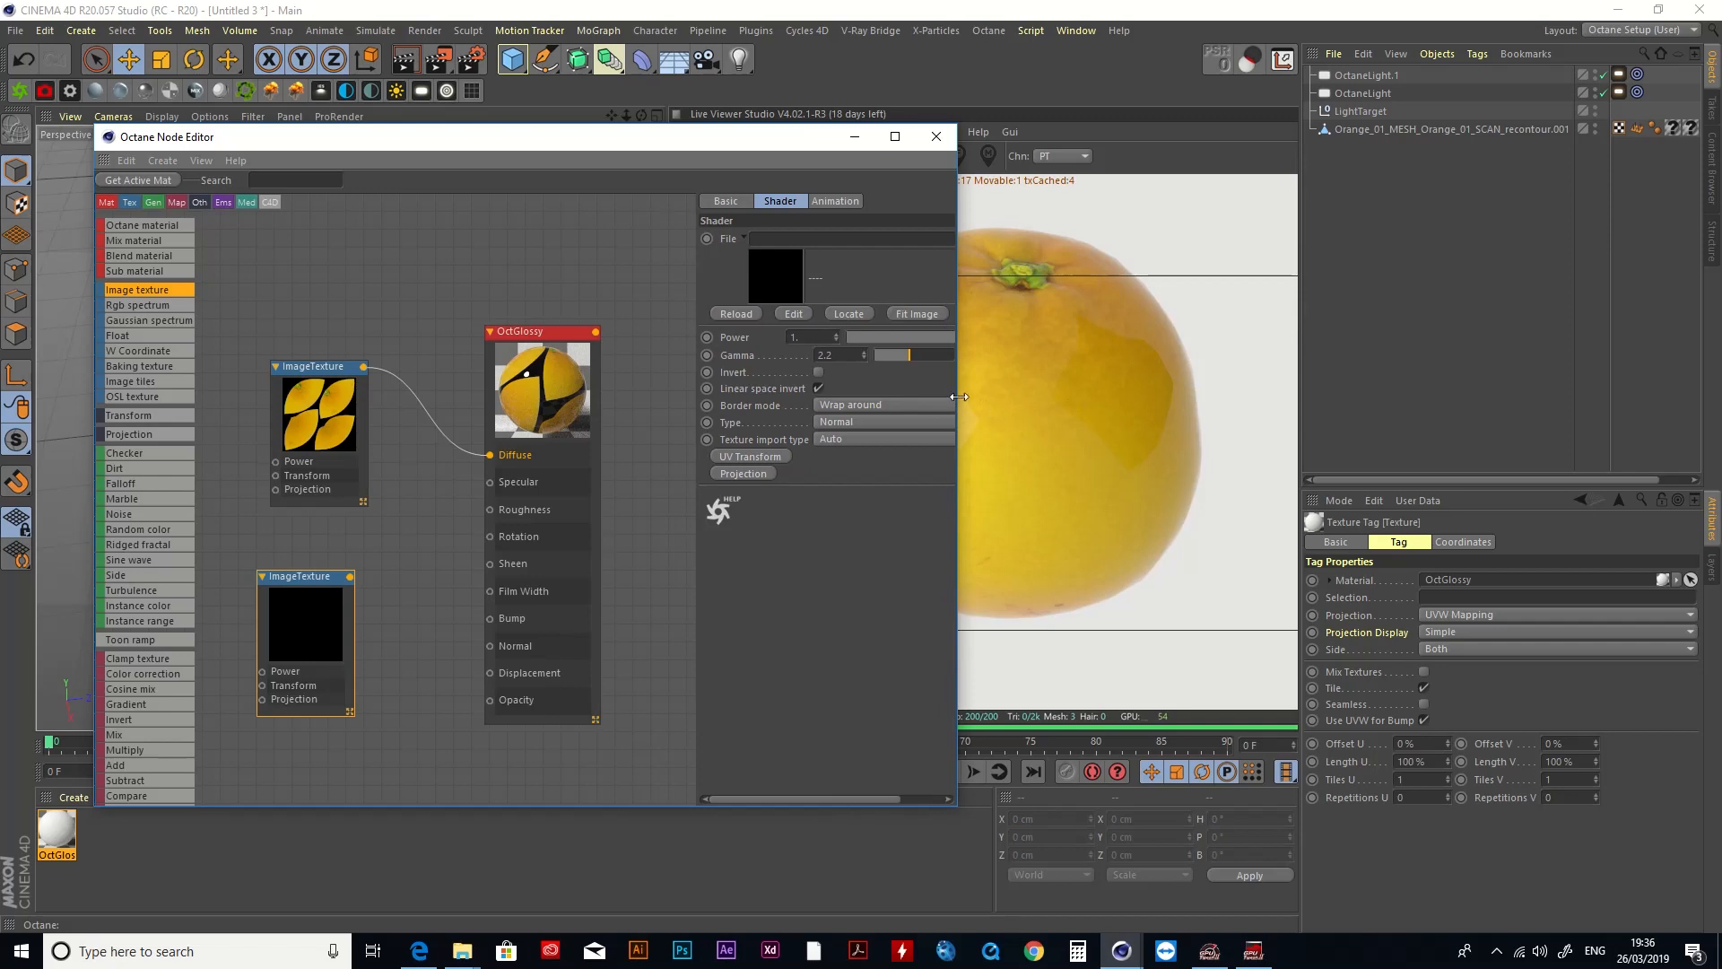
drag(956, 394, 1207, 380)
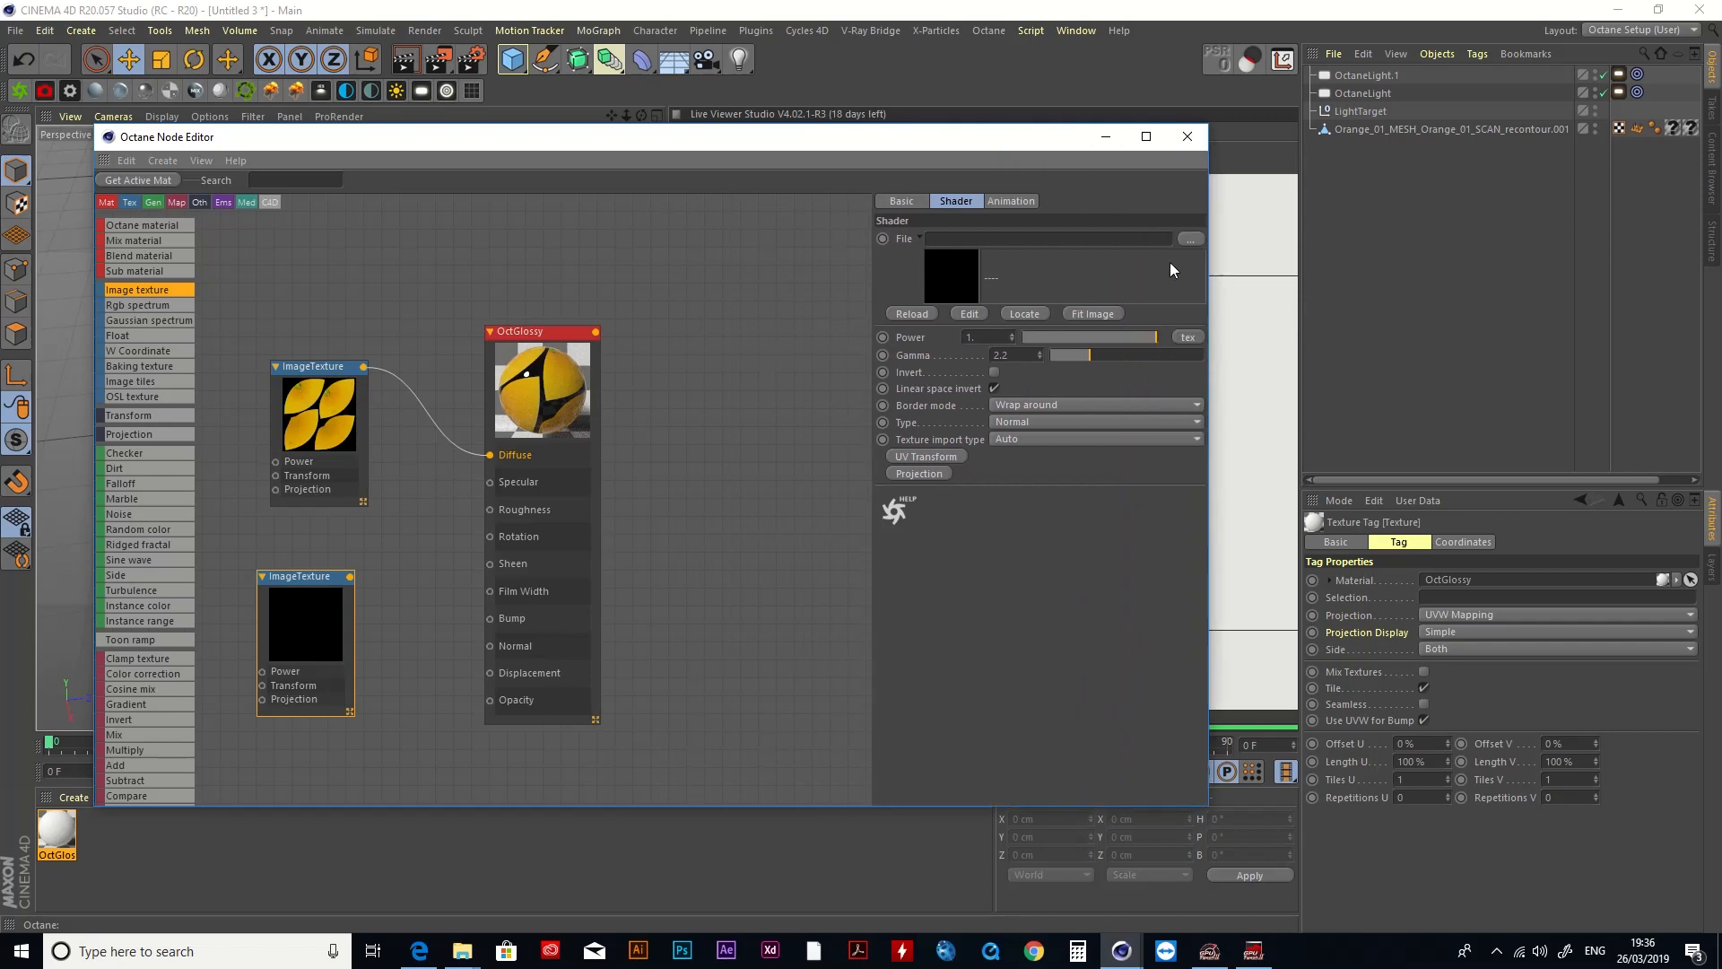
click(1191, 238)
drag(133, 562, 274, 604)
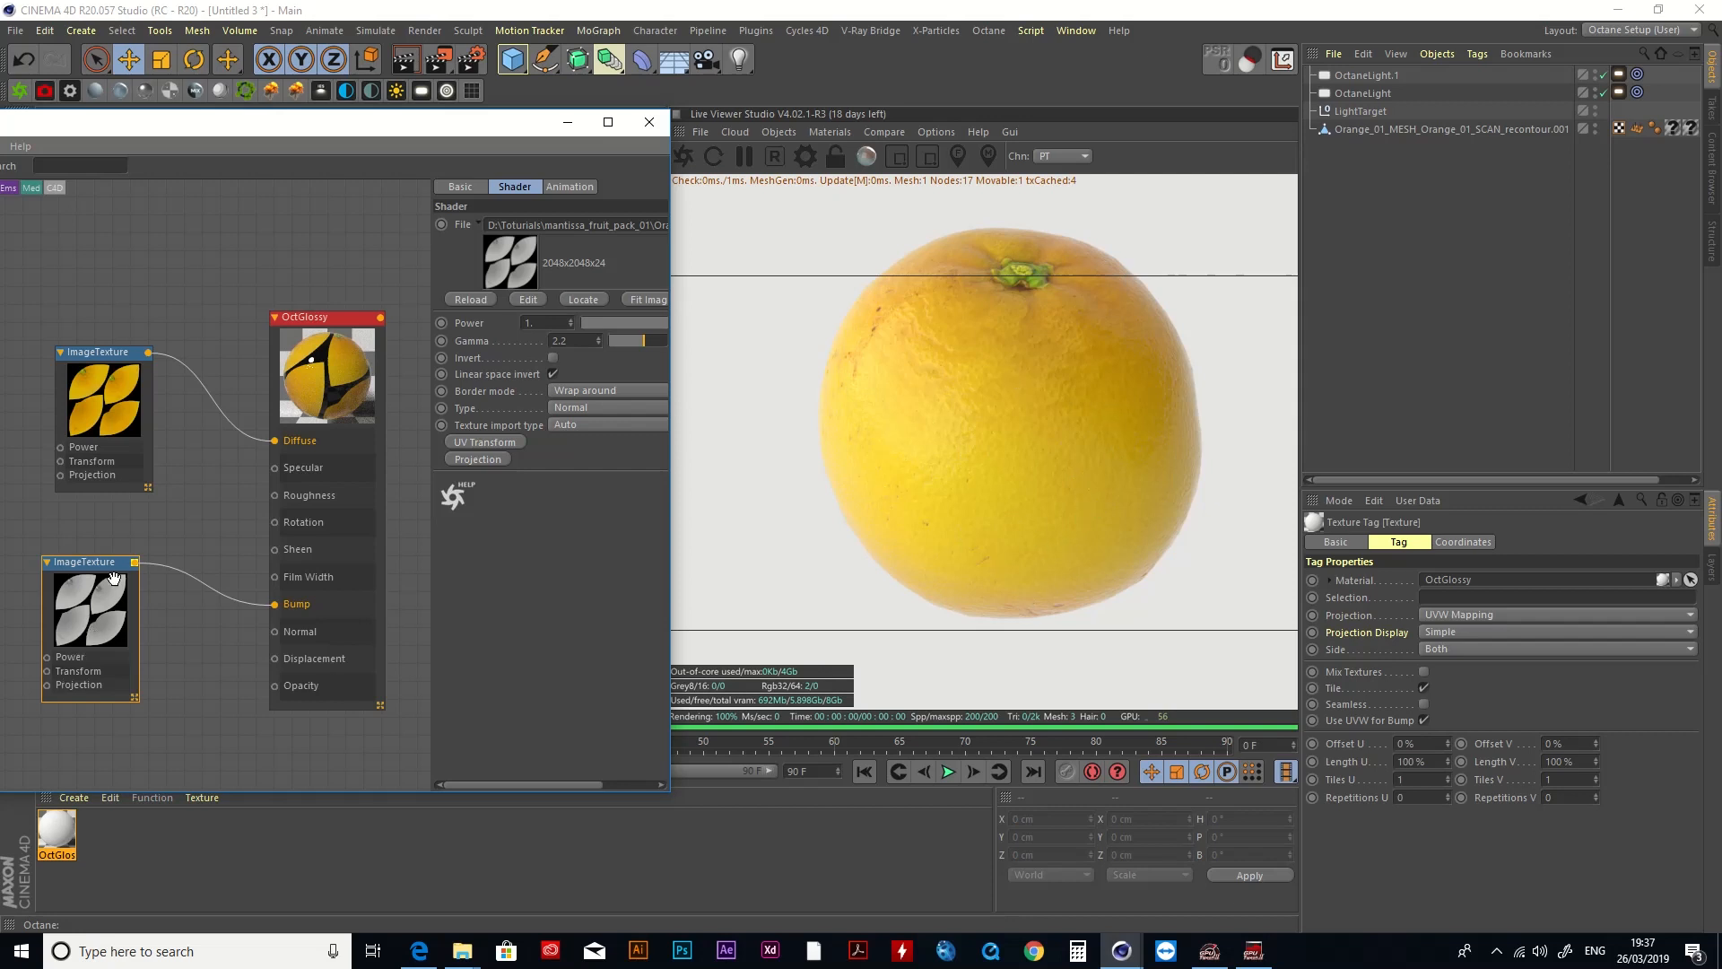
Step: Add an image texture node with the Orange_01_SPEC file, without copying it to the project, and connect it to the Specular input
drag(257, 128, 361, 84)
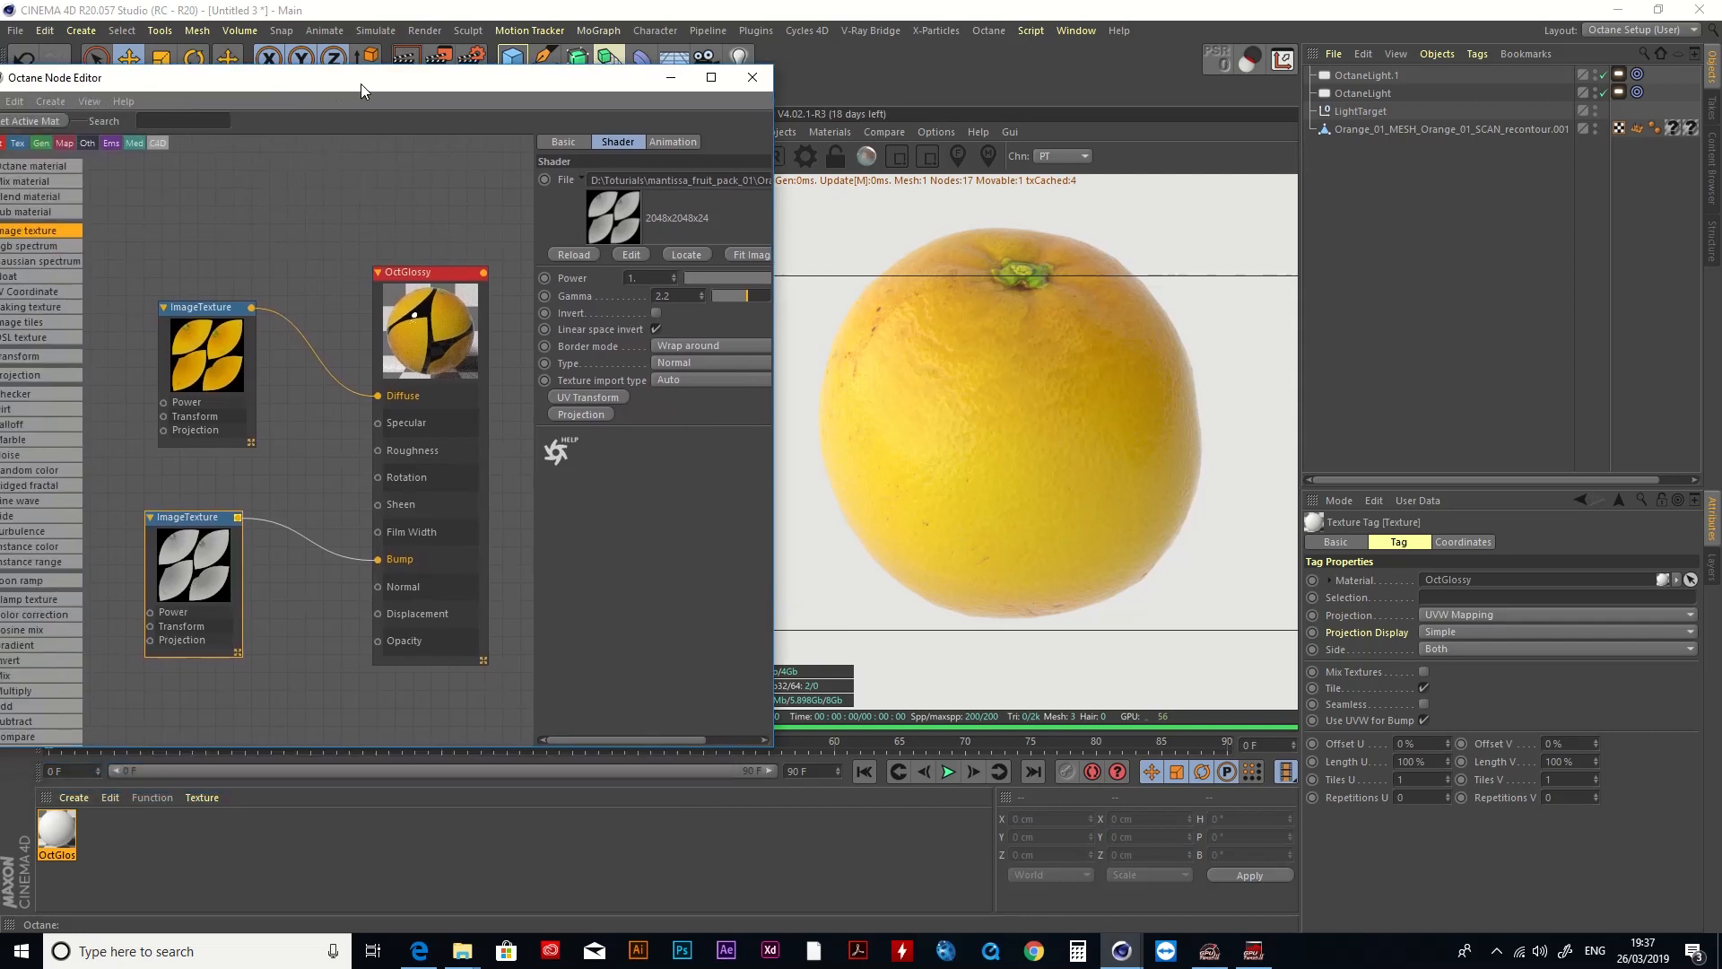
drag(206, 586, 232, 670)
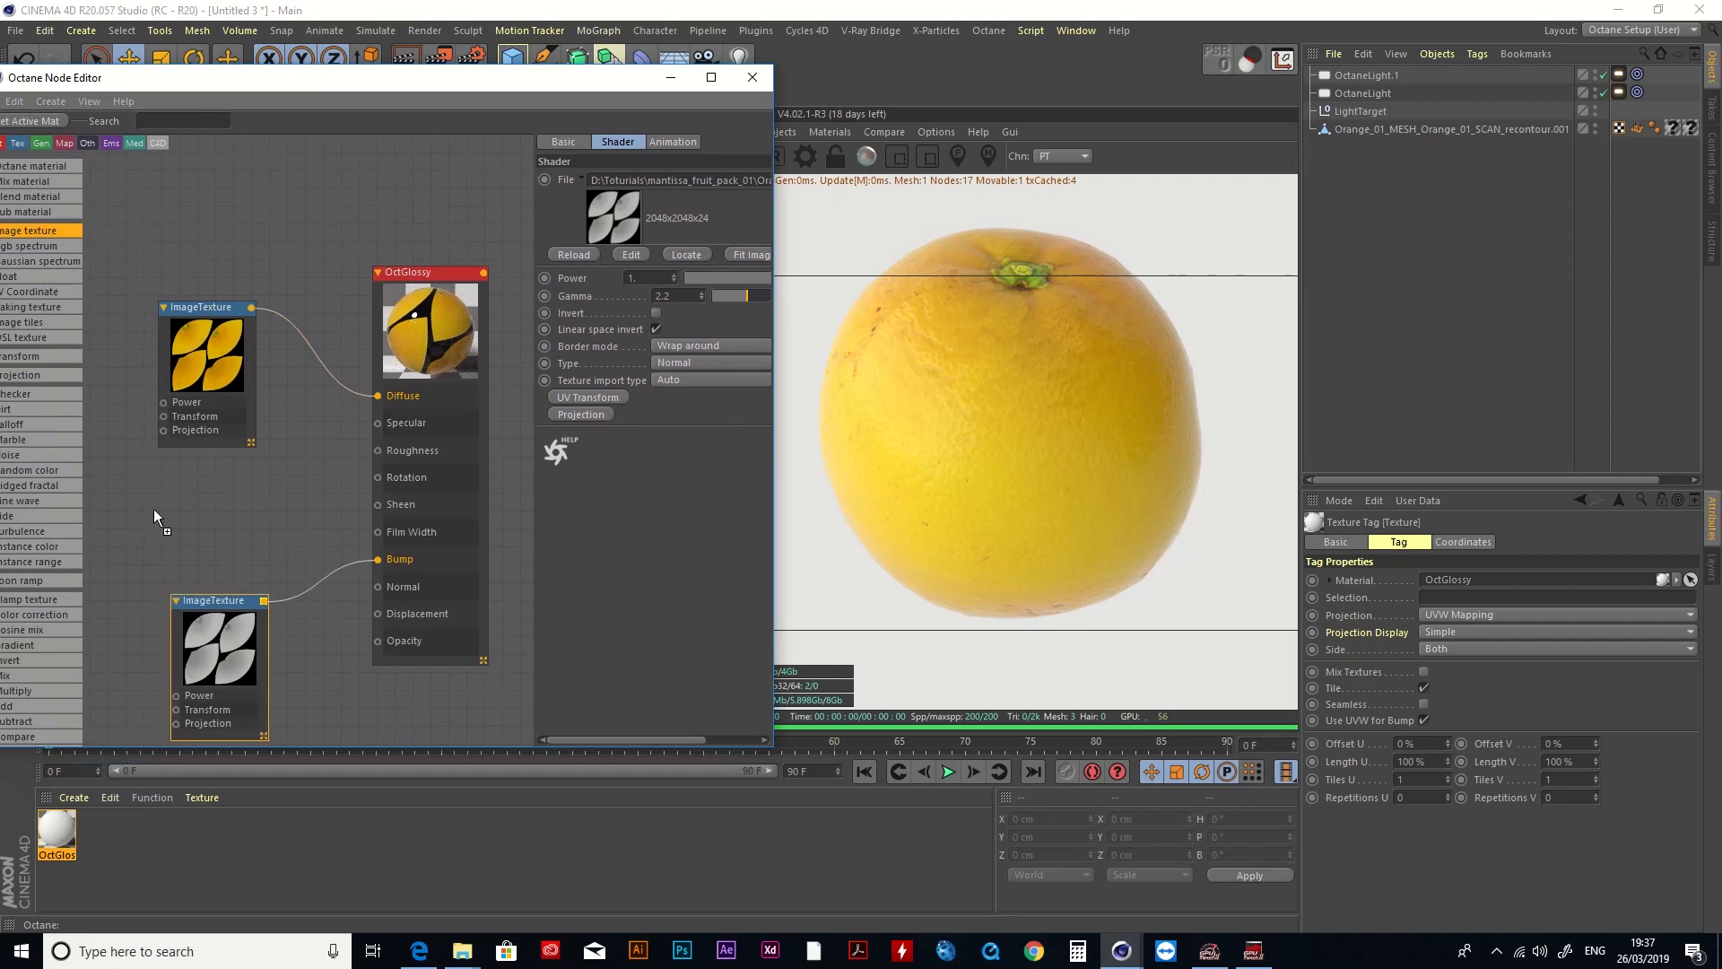
drag(153, 509, 154, 509)
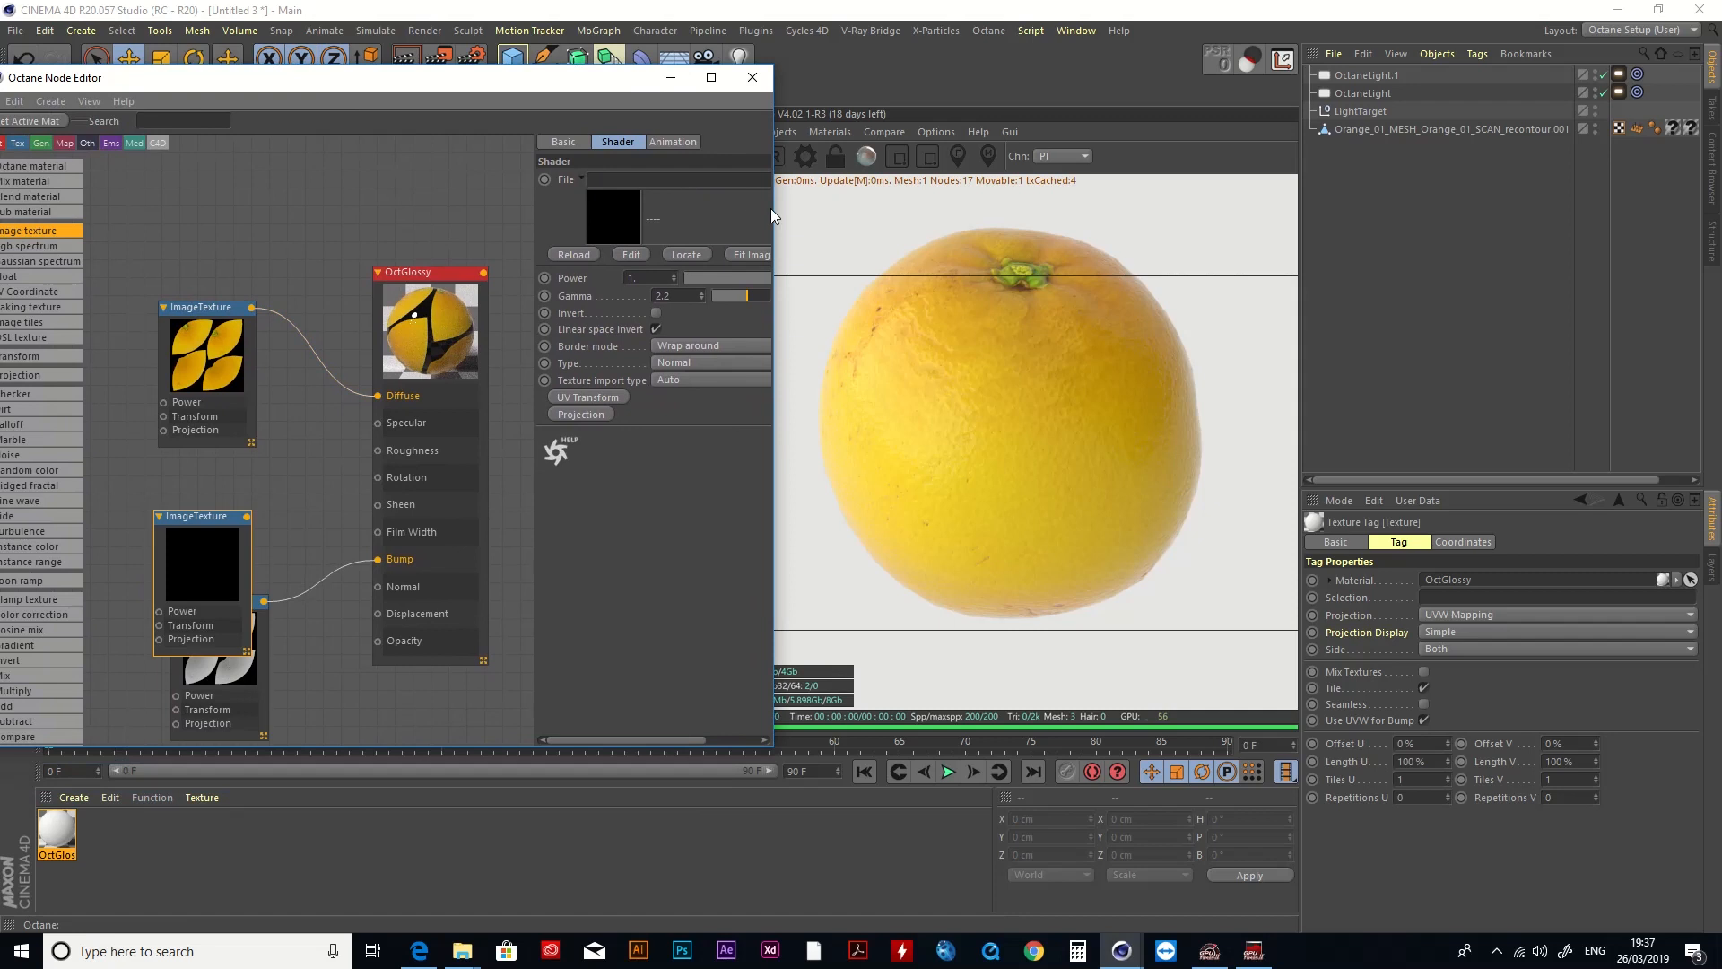
drag(772, 215, 1175, 178)
click(1169, 180)
click(1588, 754)
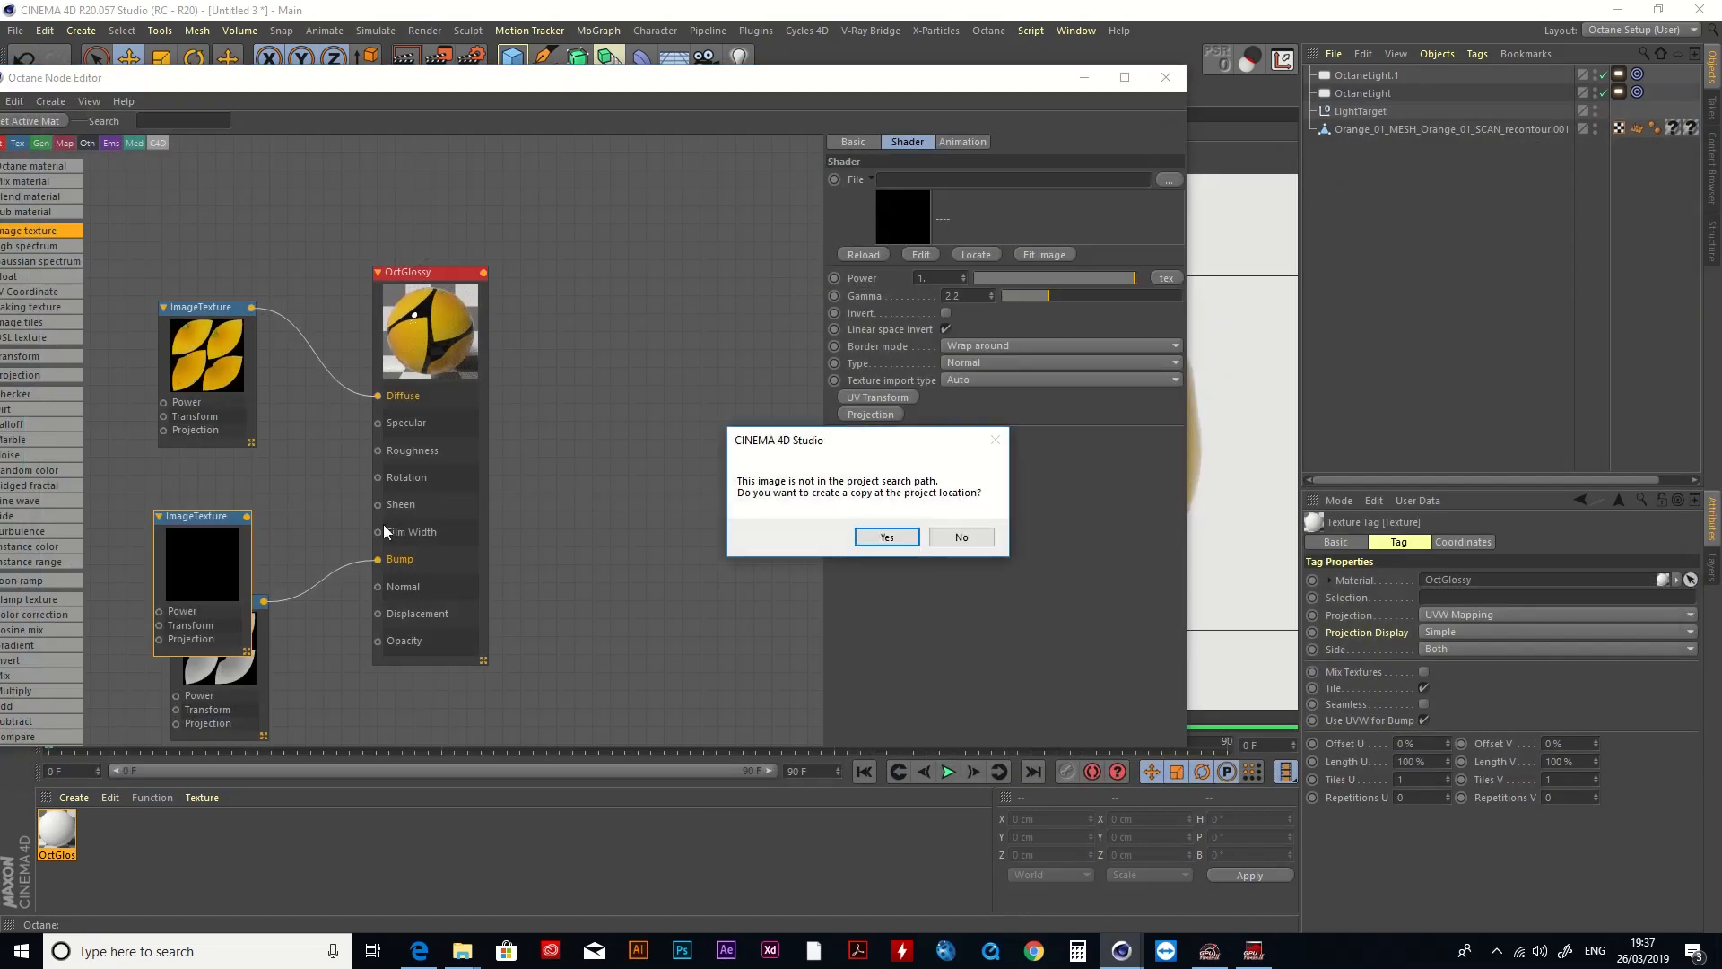
click(969, 537)
drag(248, 517, 378, 423)
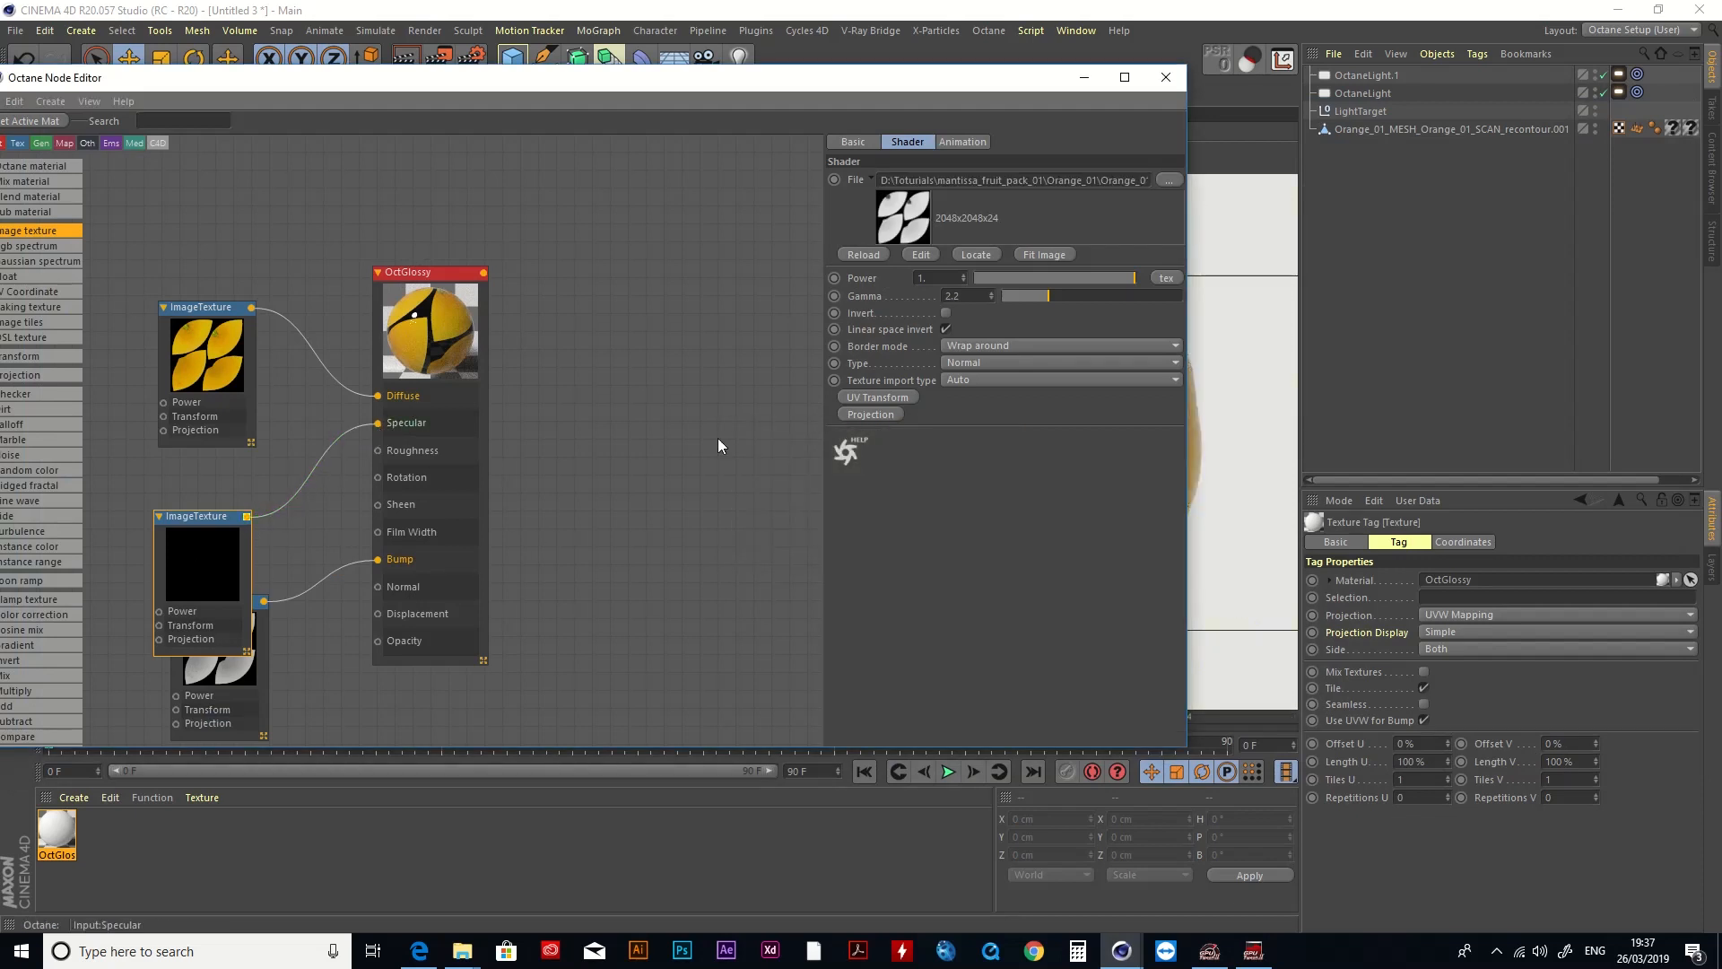
Step: Close the node editor and inspect the textured orange from other angles in the Live Viewer
click(1166, 77)
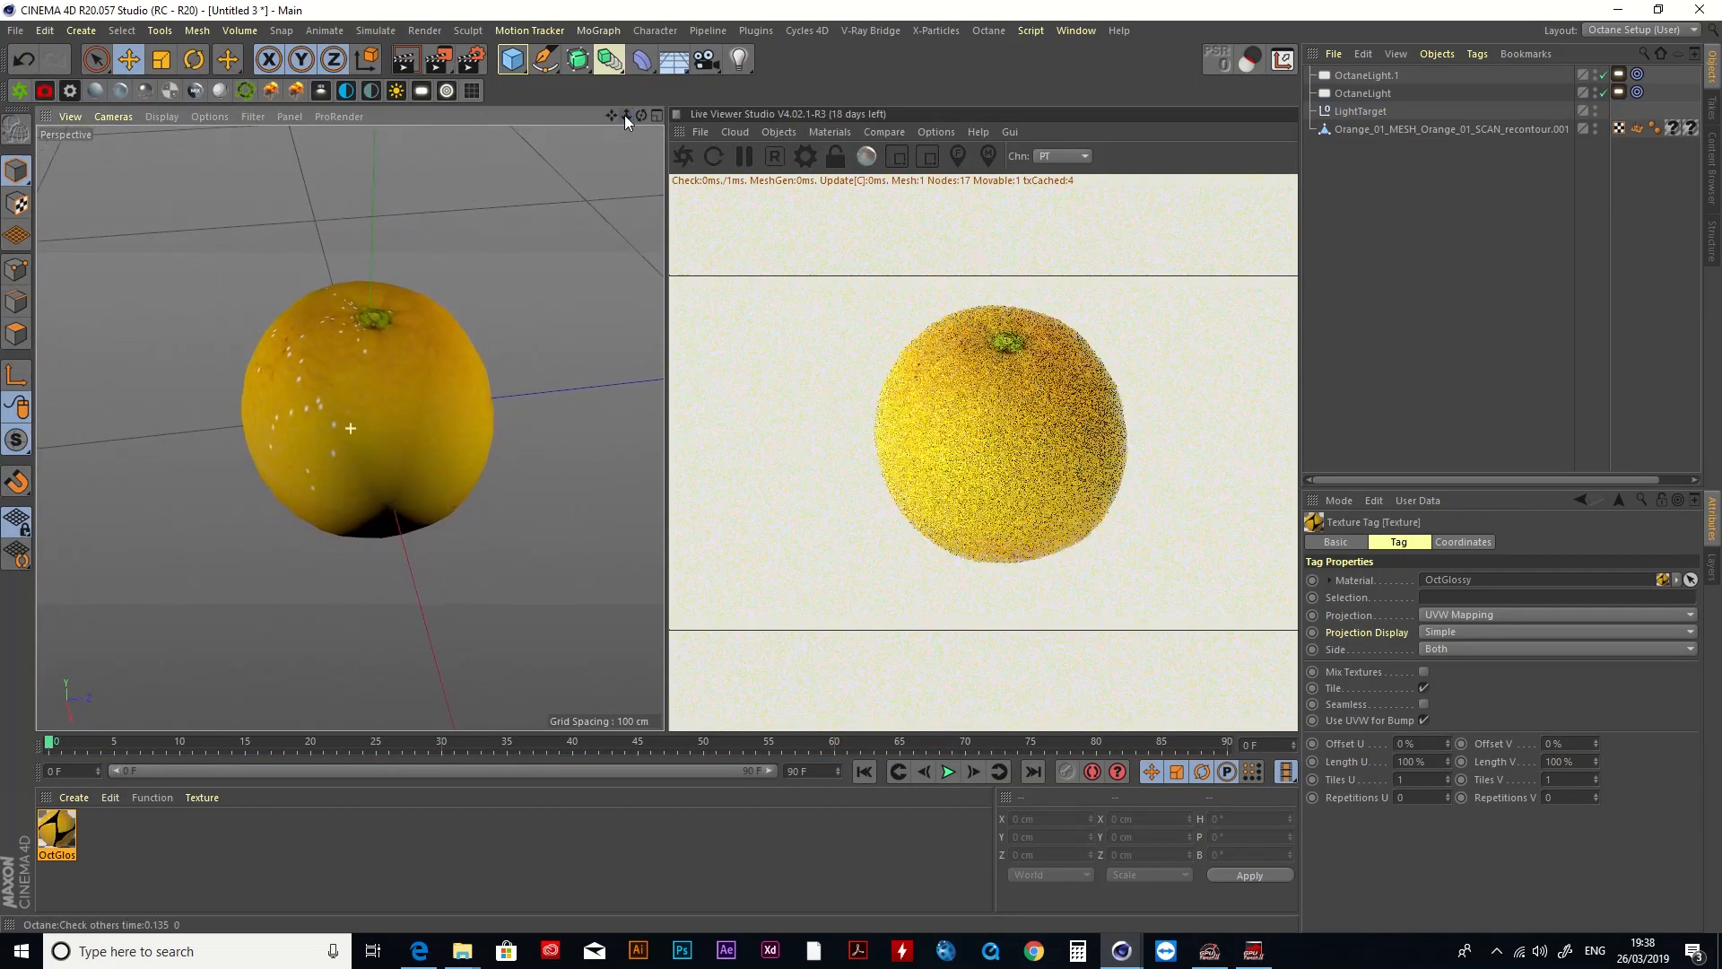
drag(640, 115, 601, 148)
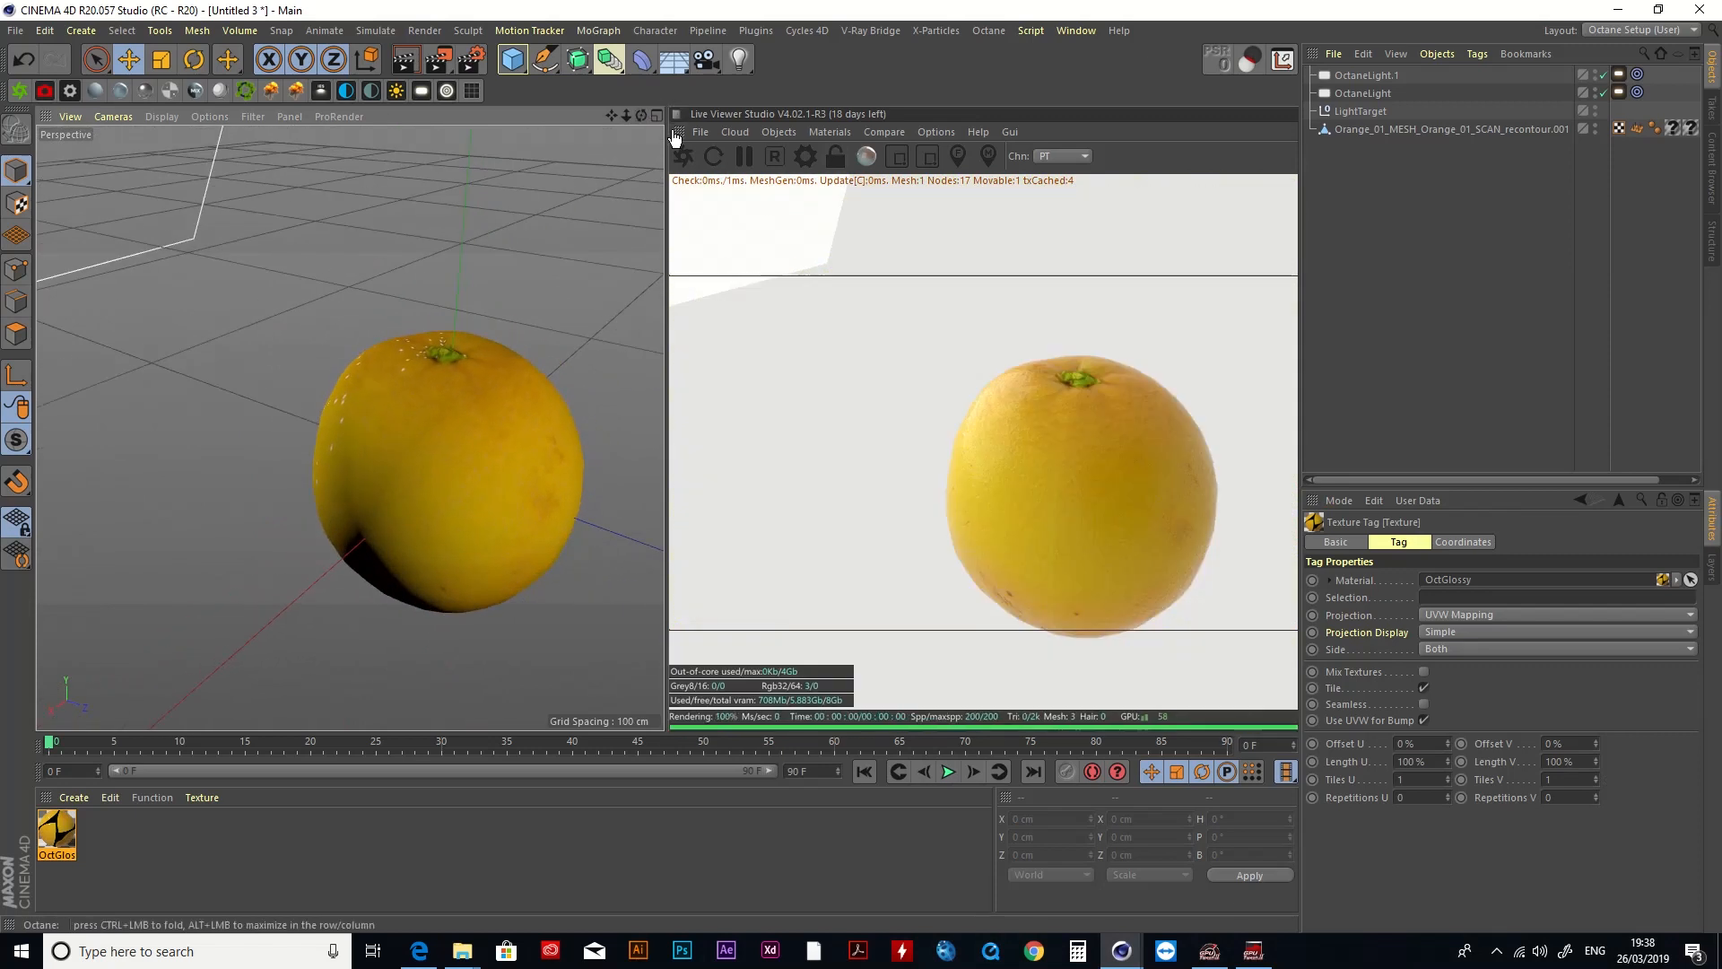
drag(642, 115, 638, 109)
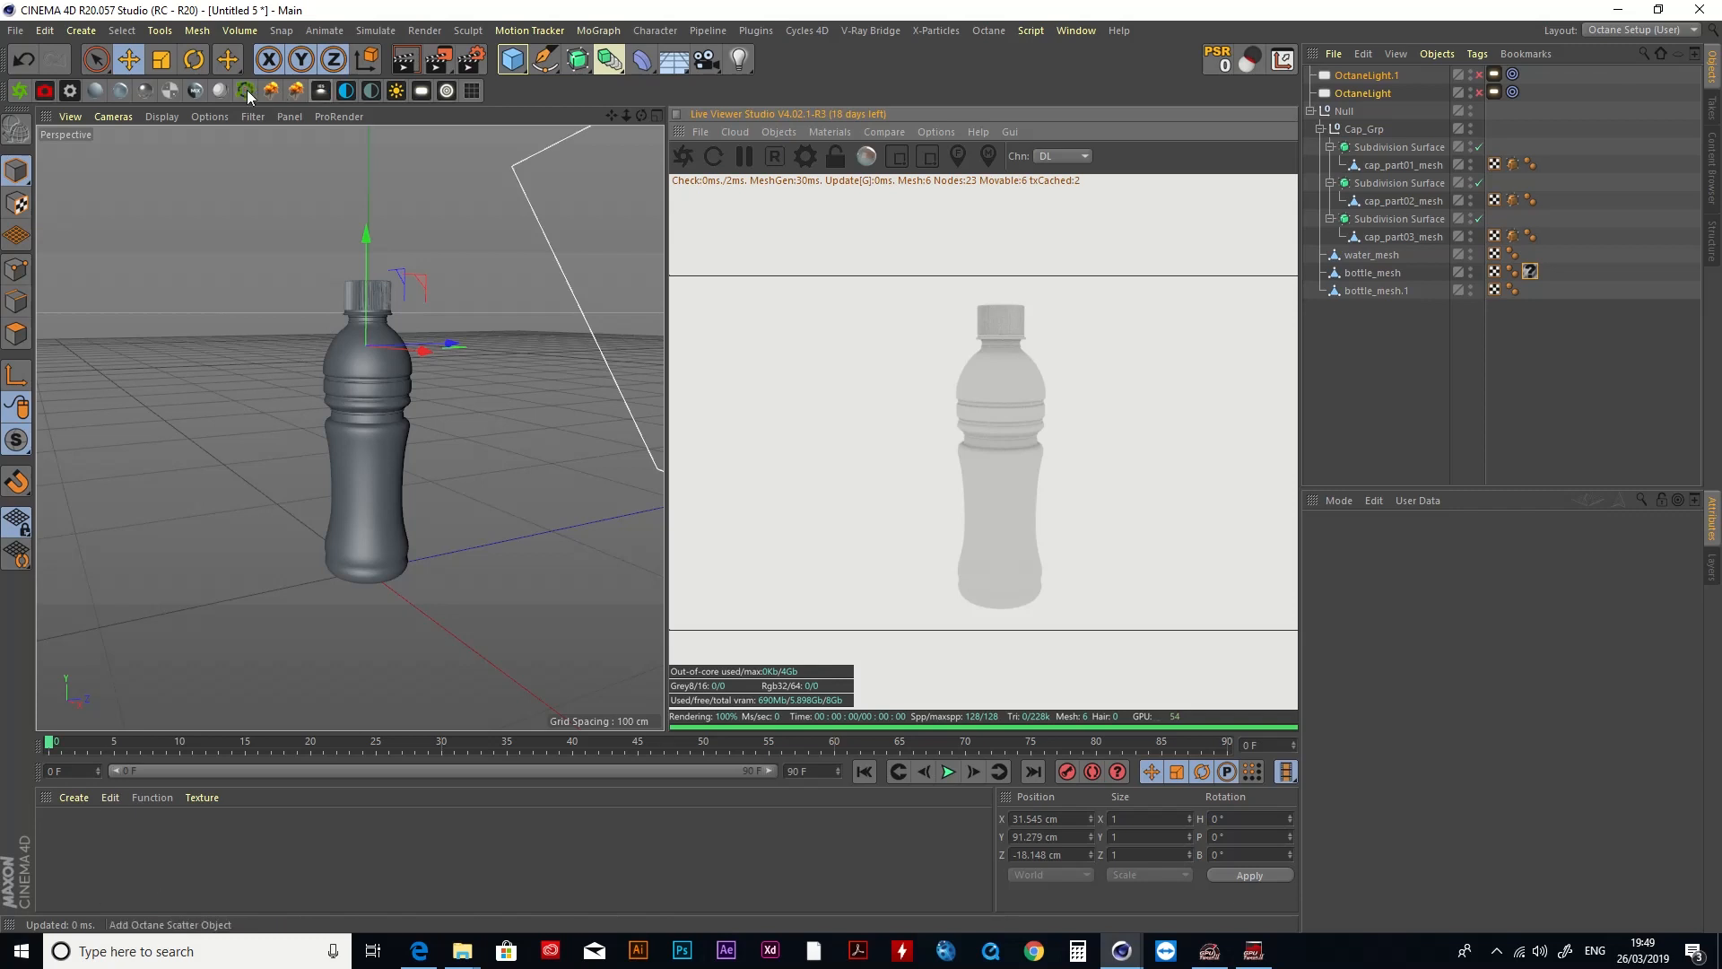
Step: In the bottle scene, create Octane specular materials and assign them to the bottle and water meshes
click(171, 90)
drag(56, 830, 1003, 363)
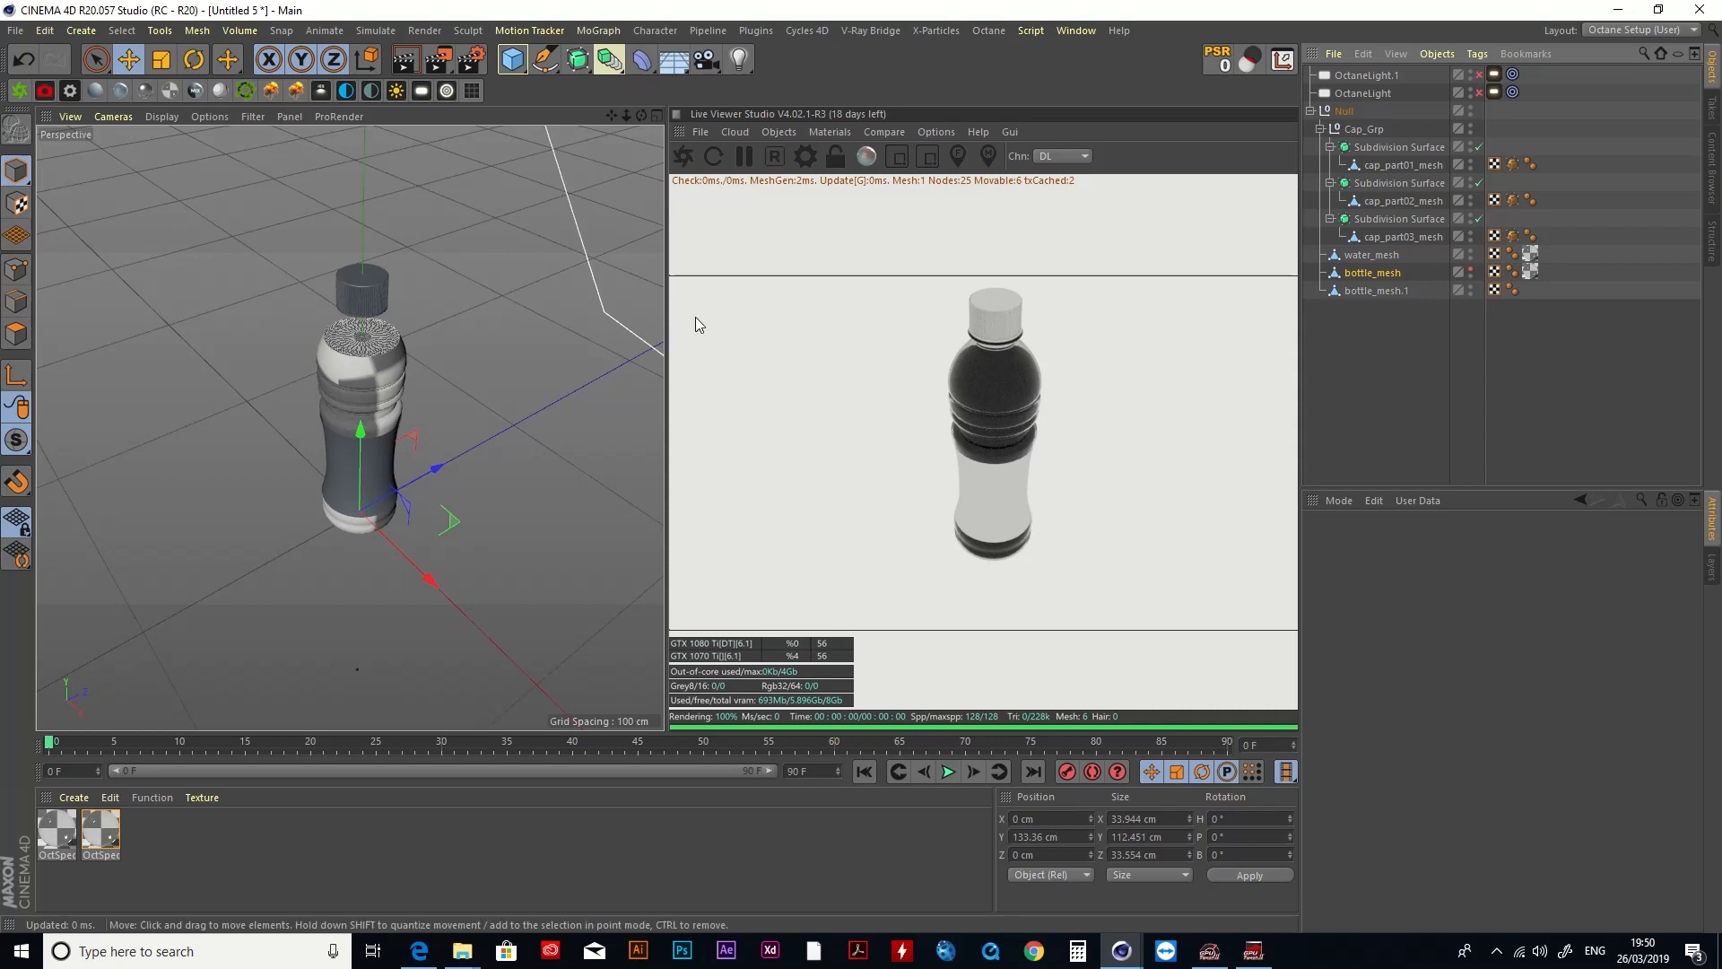
Step: Enable both Octane lights in the bottle scene and view the bottle from a lower angle
click(1478, 93)
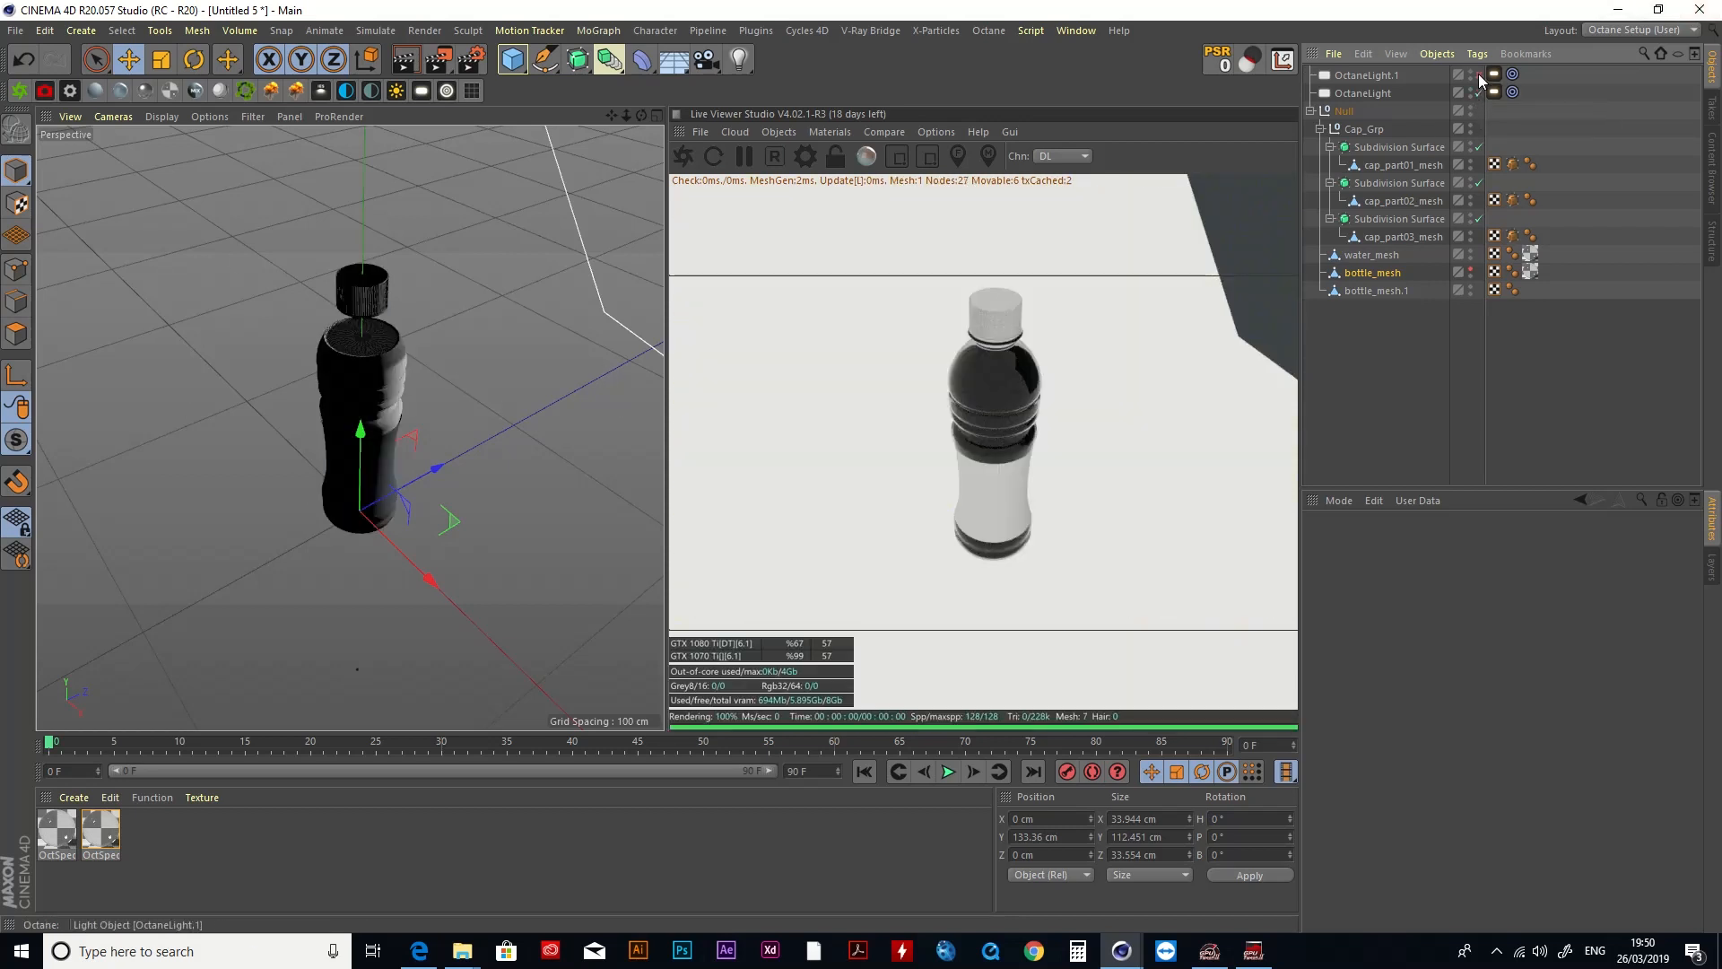
click(1478, 76)
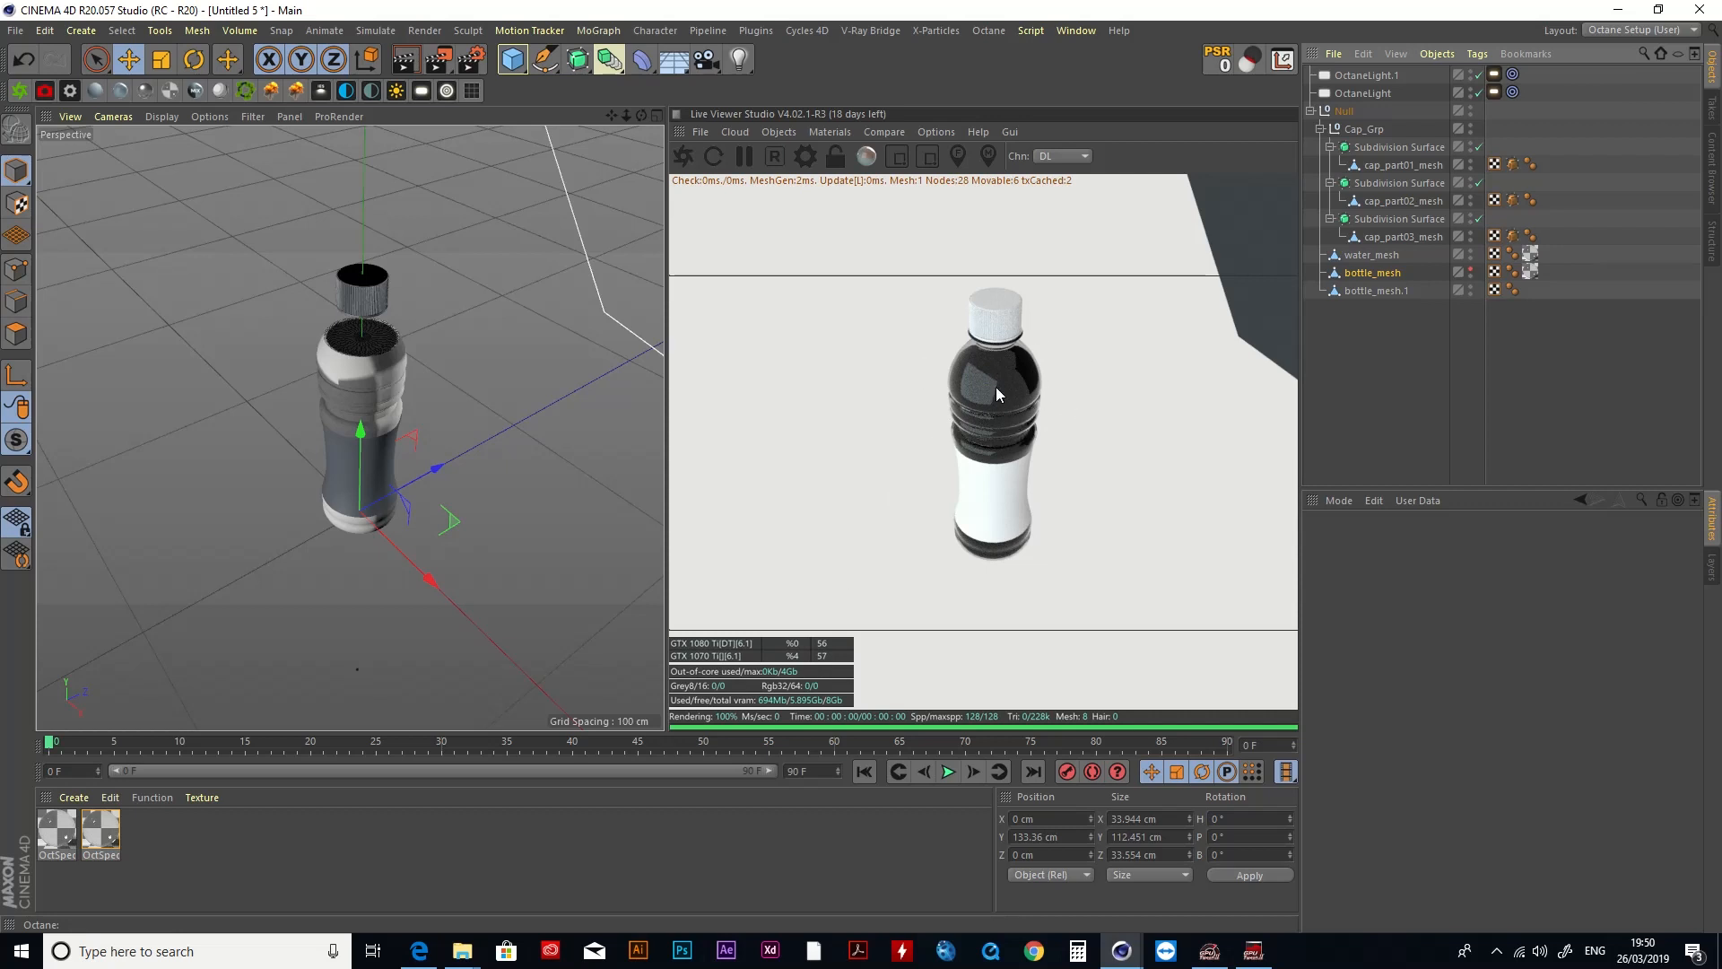
alt+drag(459, 341, 366, 291)
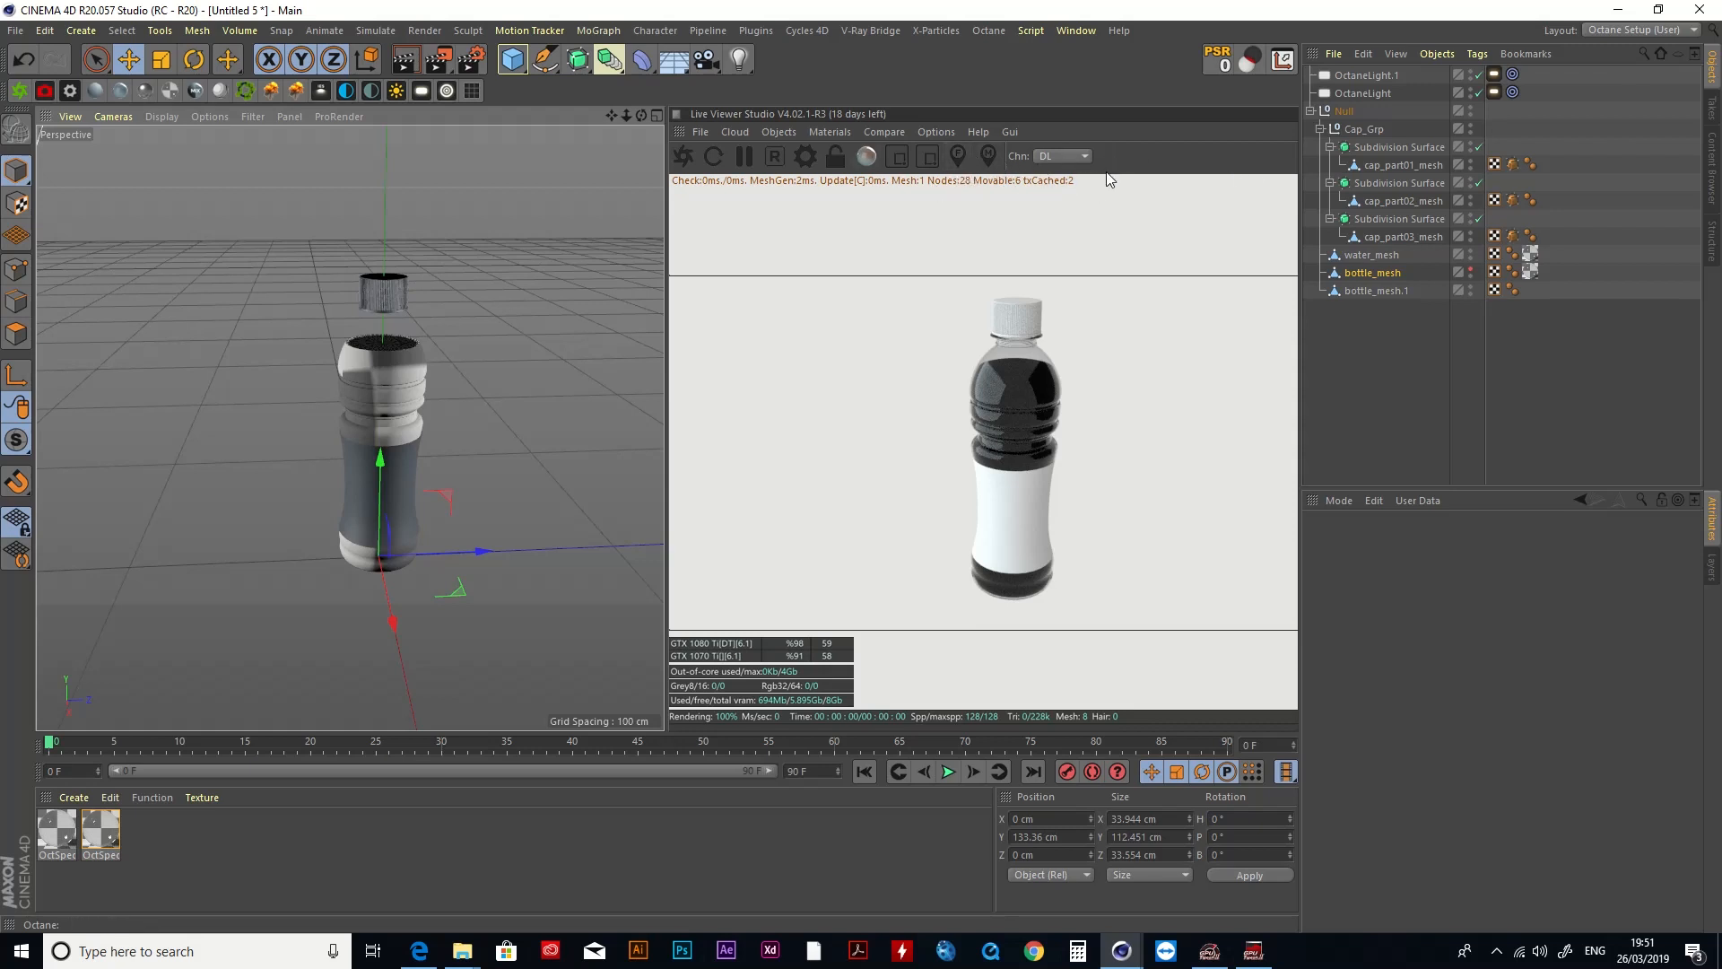
Step: Switch the Live Viewer's render kernel from direct lighting to PT
click(1057, 157)
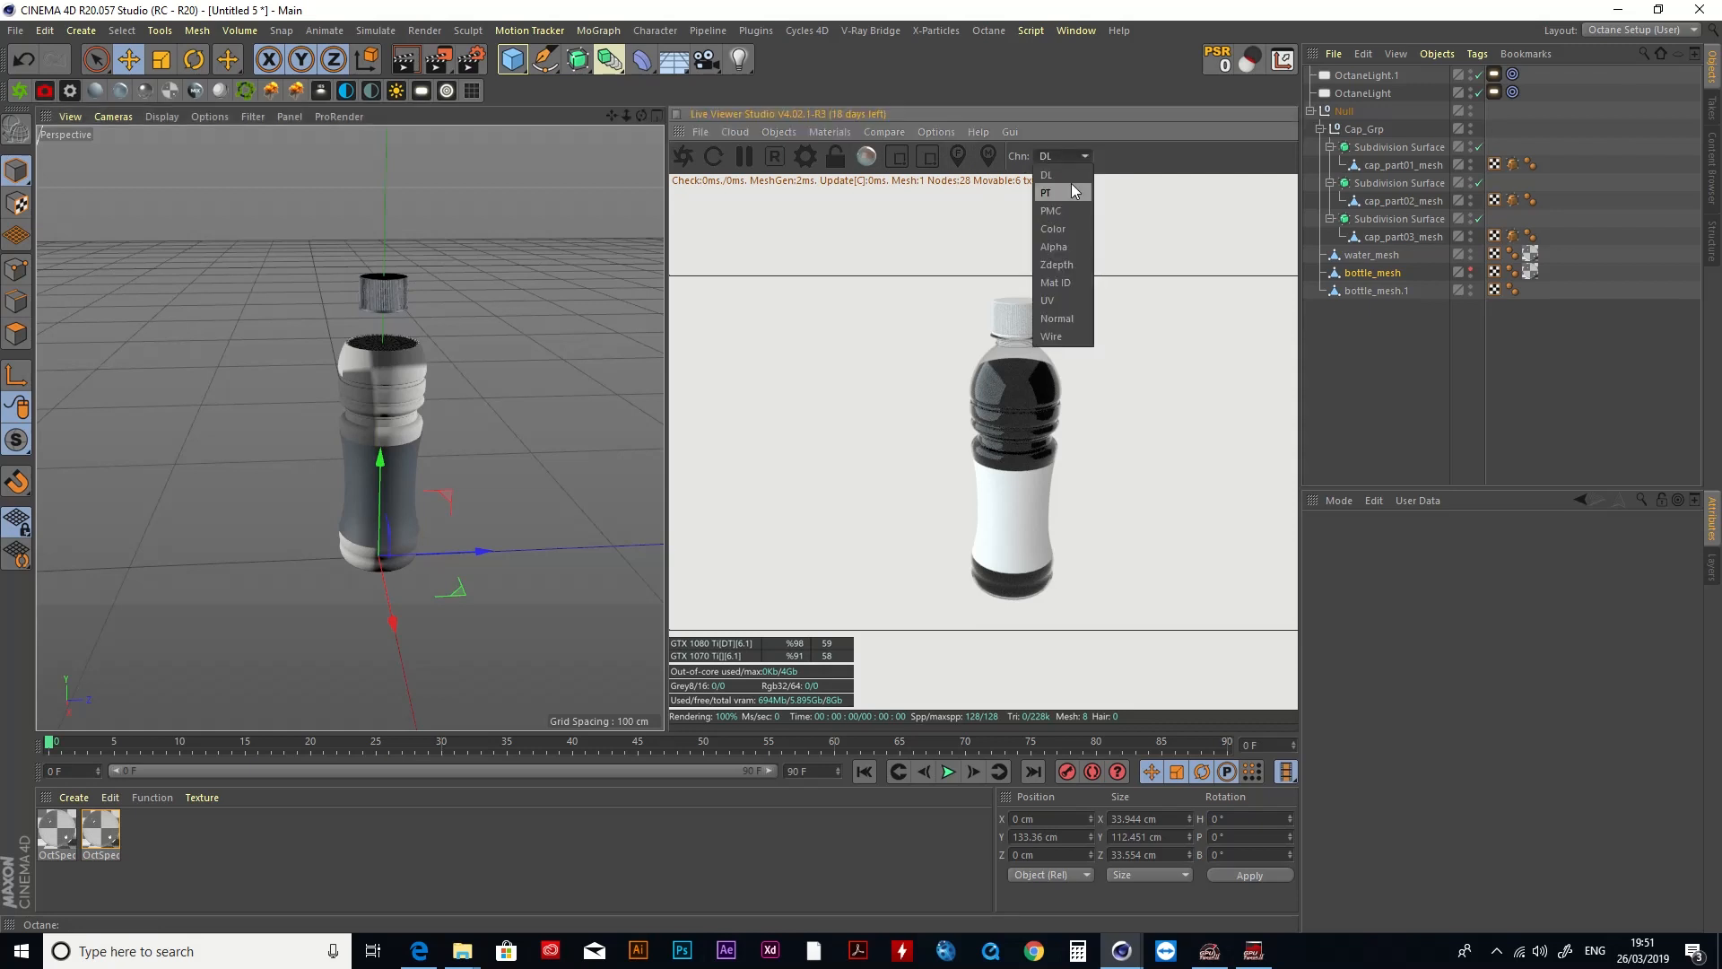
click(1069, 192)
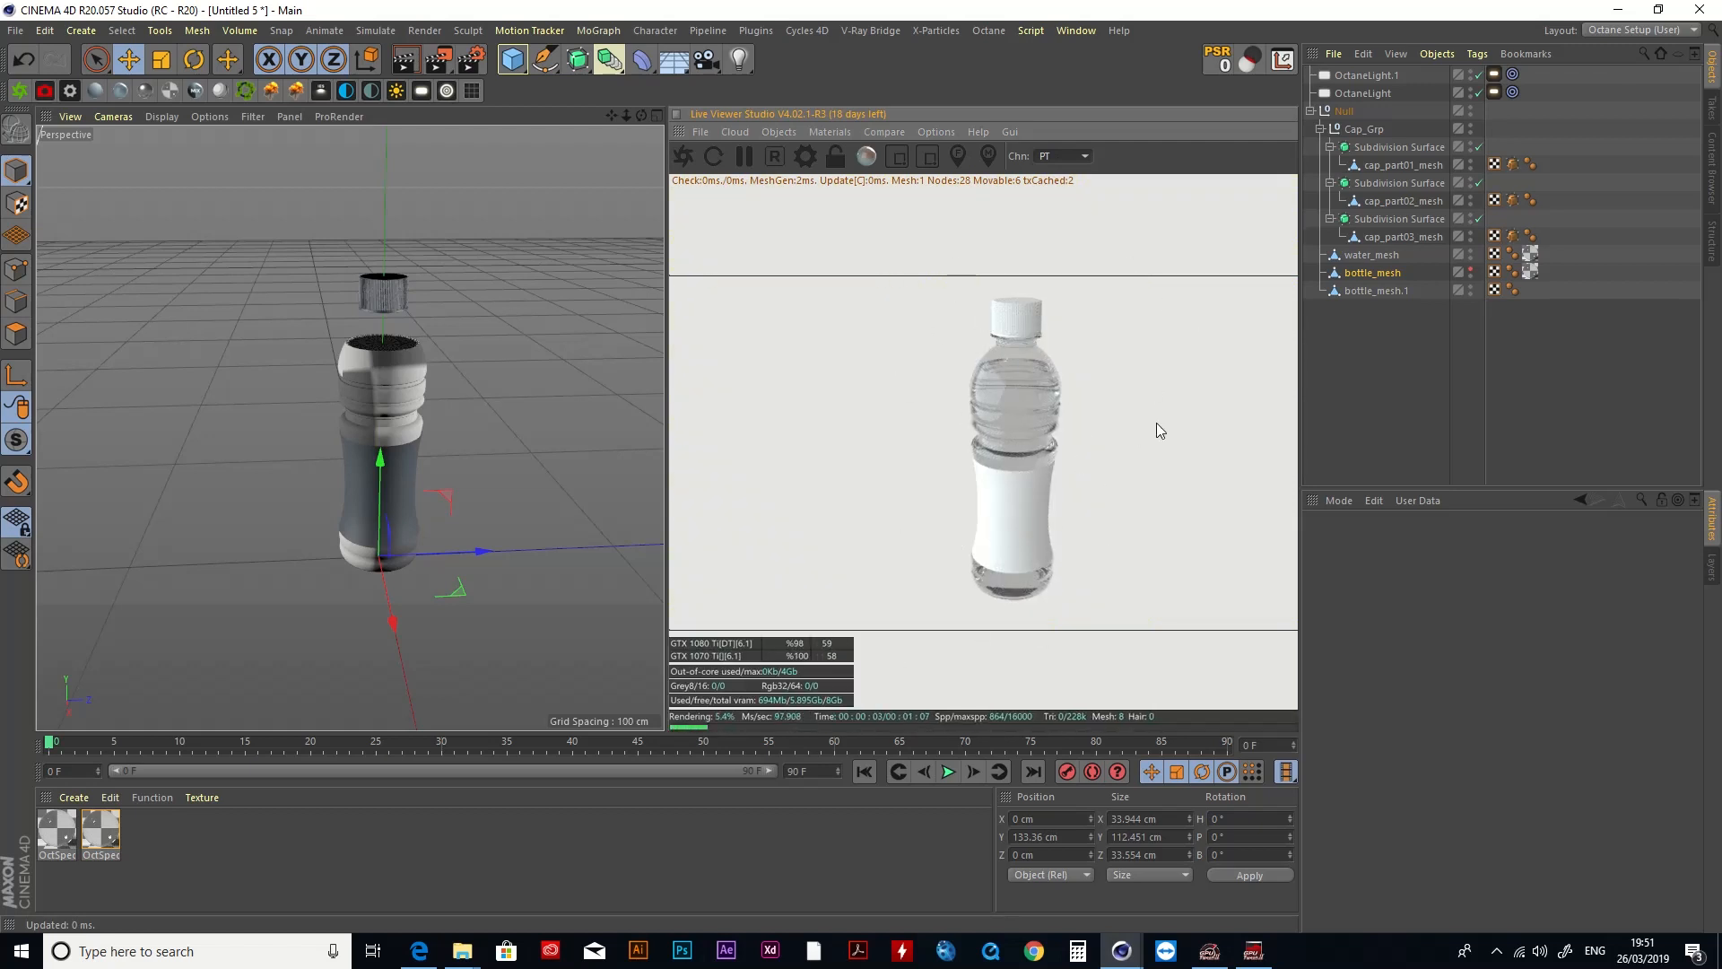
Step: Set the pathtracing kernel's maximum samples to 200 in the Octane settings
click(806, 159)
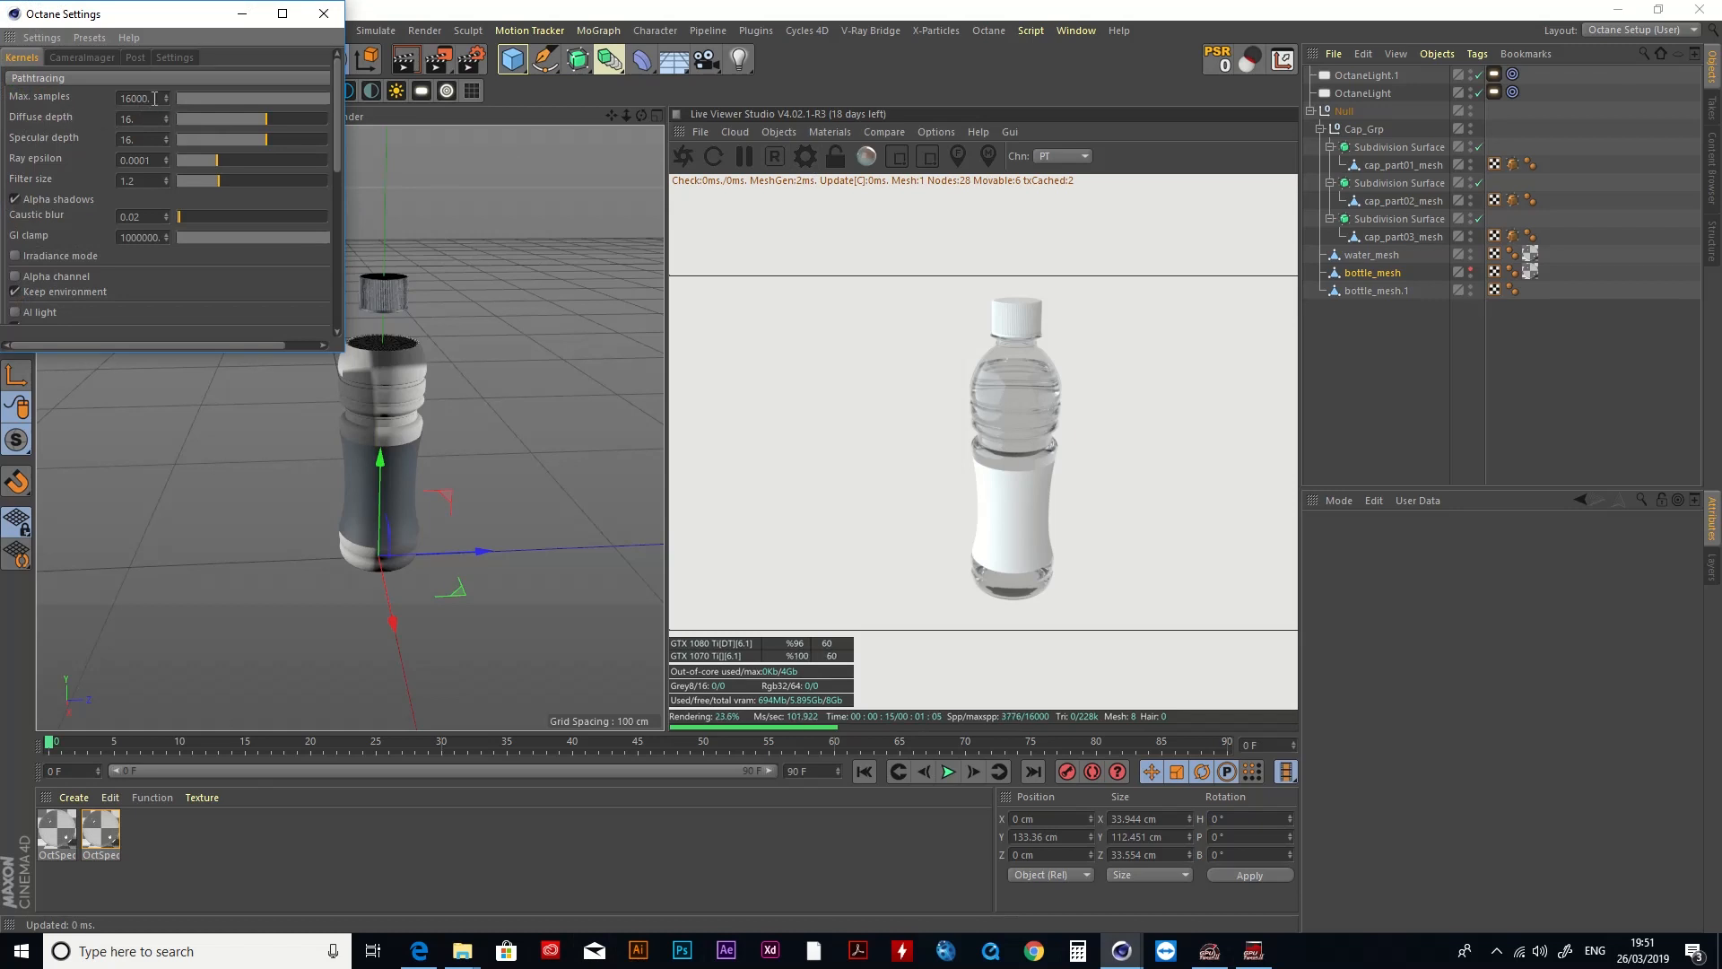
double_click(153, 99)
text(1)
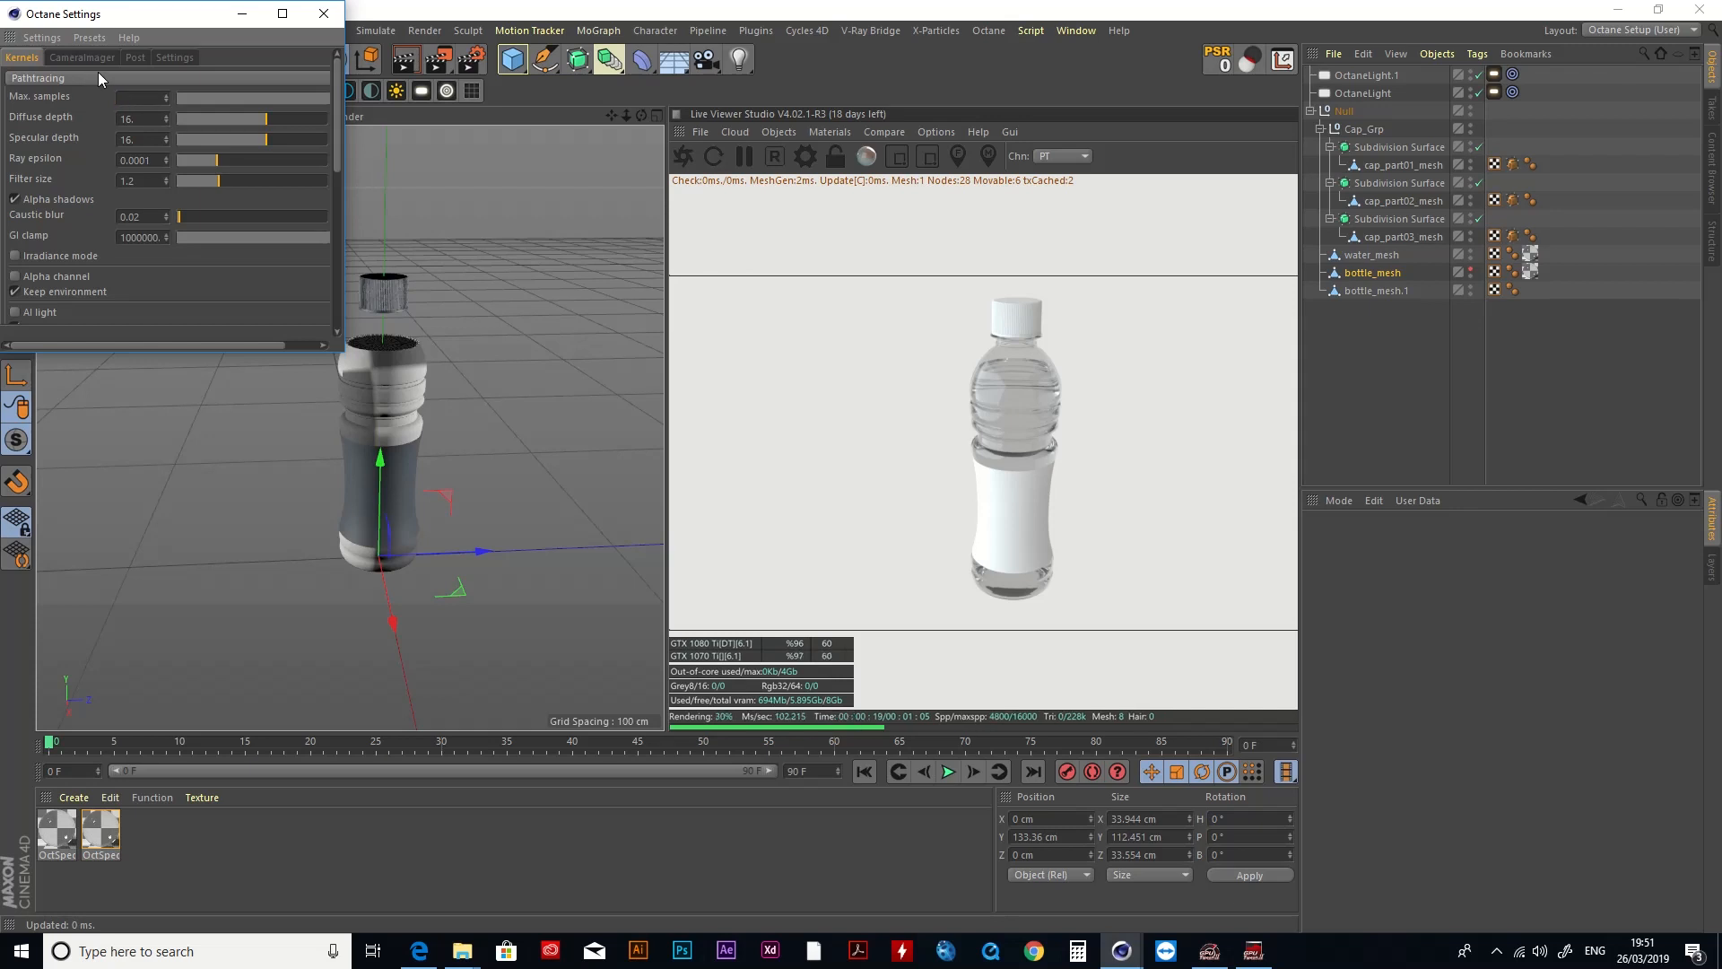
text(00)
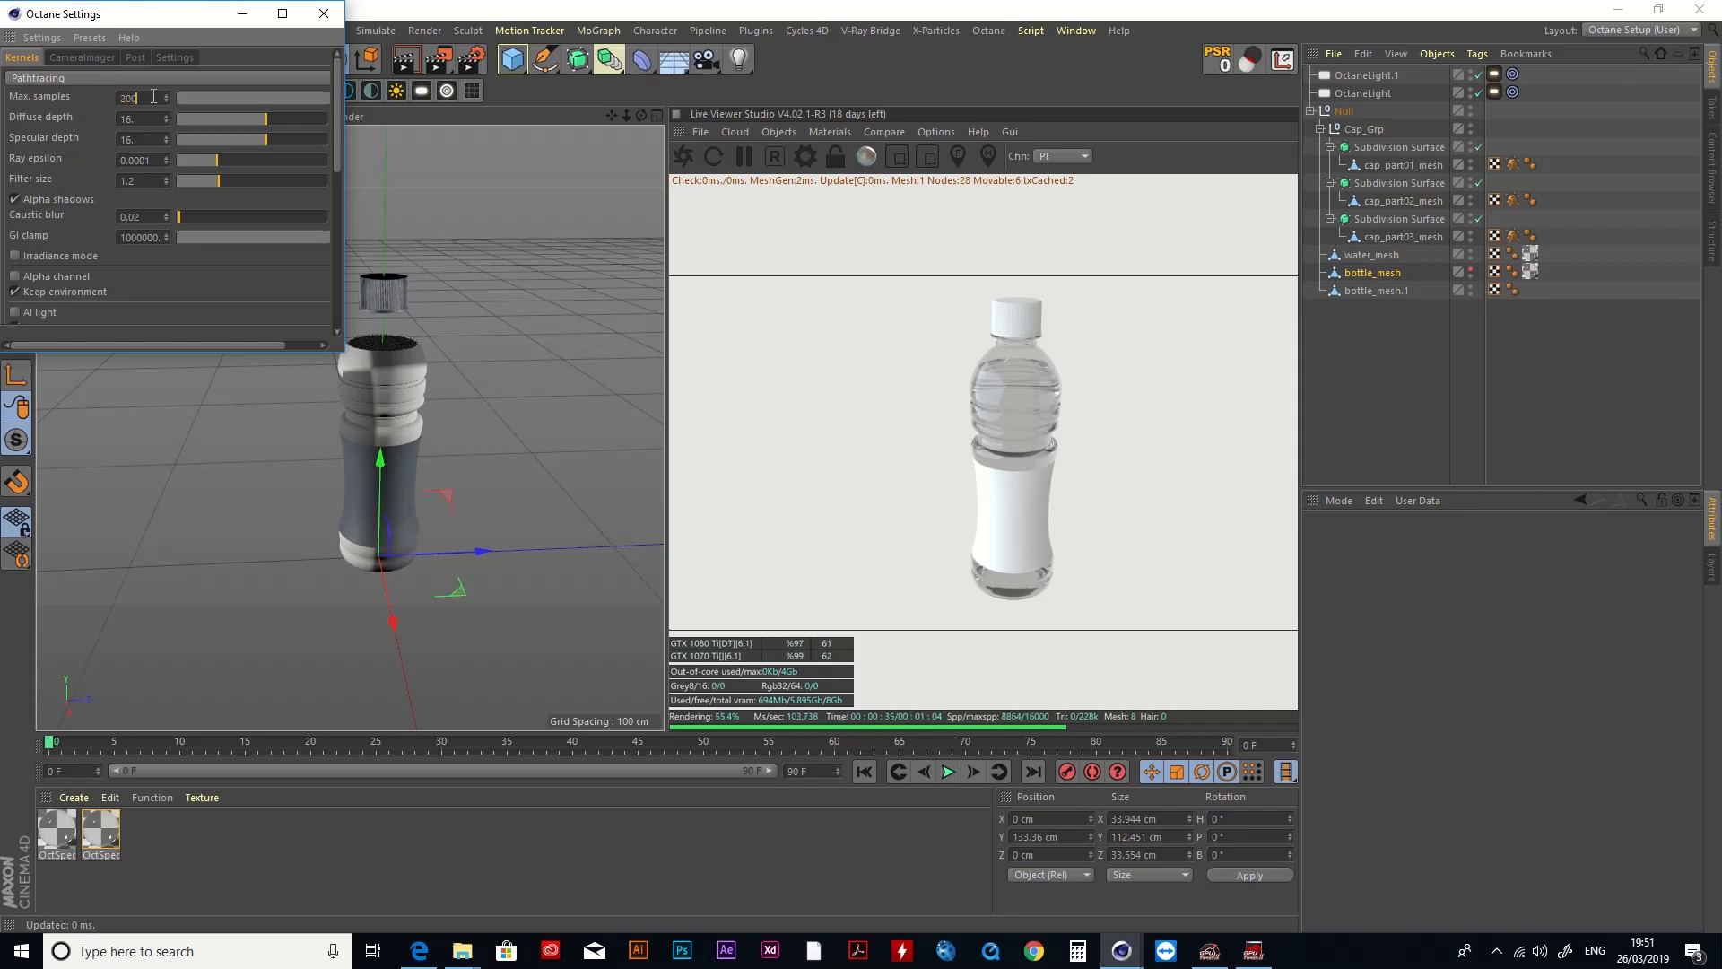
key(Return)
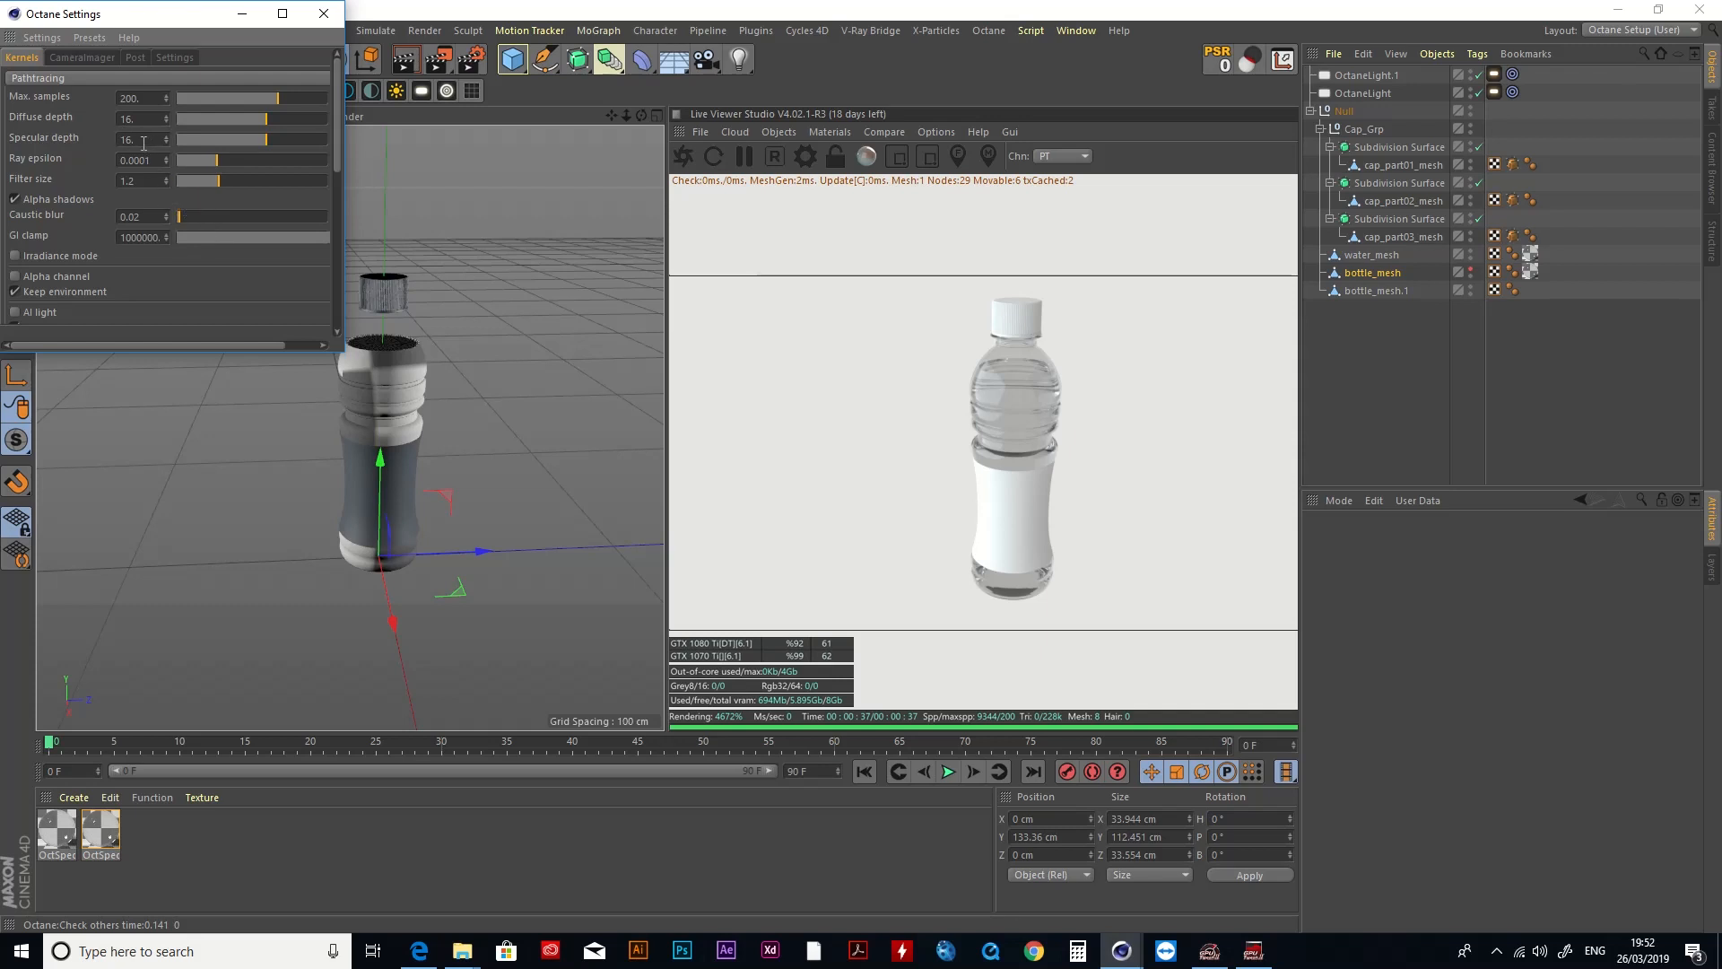
Step: Try a specular depth of 5 for the pathtracing kernel and return it to 16
drag(140, 140, 105, 141)
text(5)
key(Return)
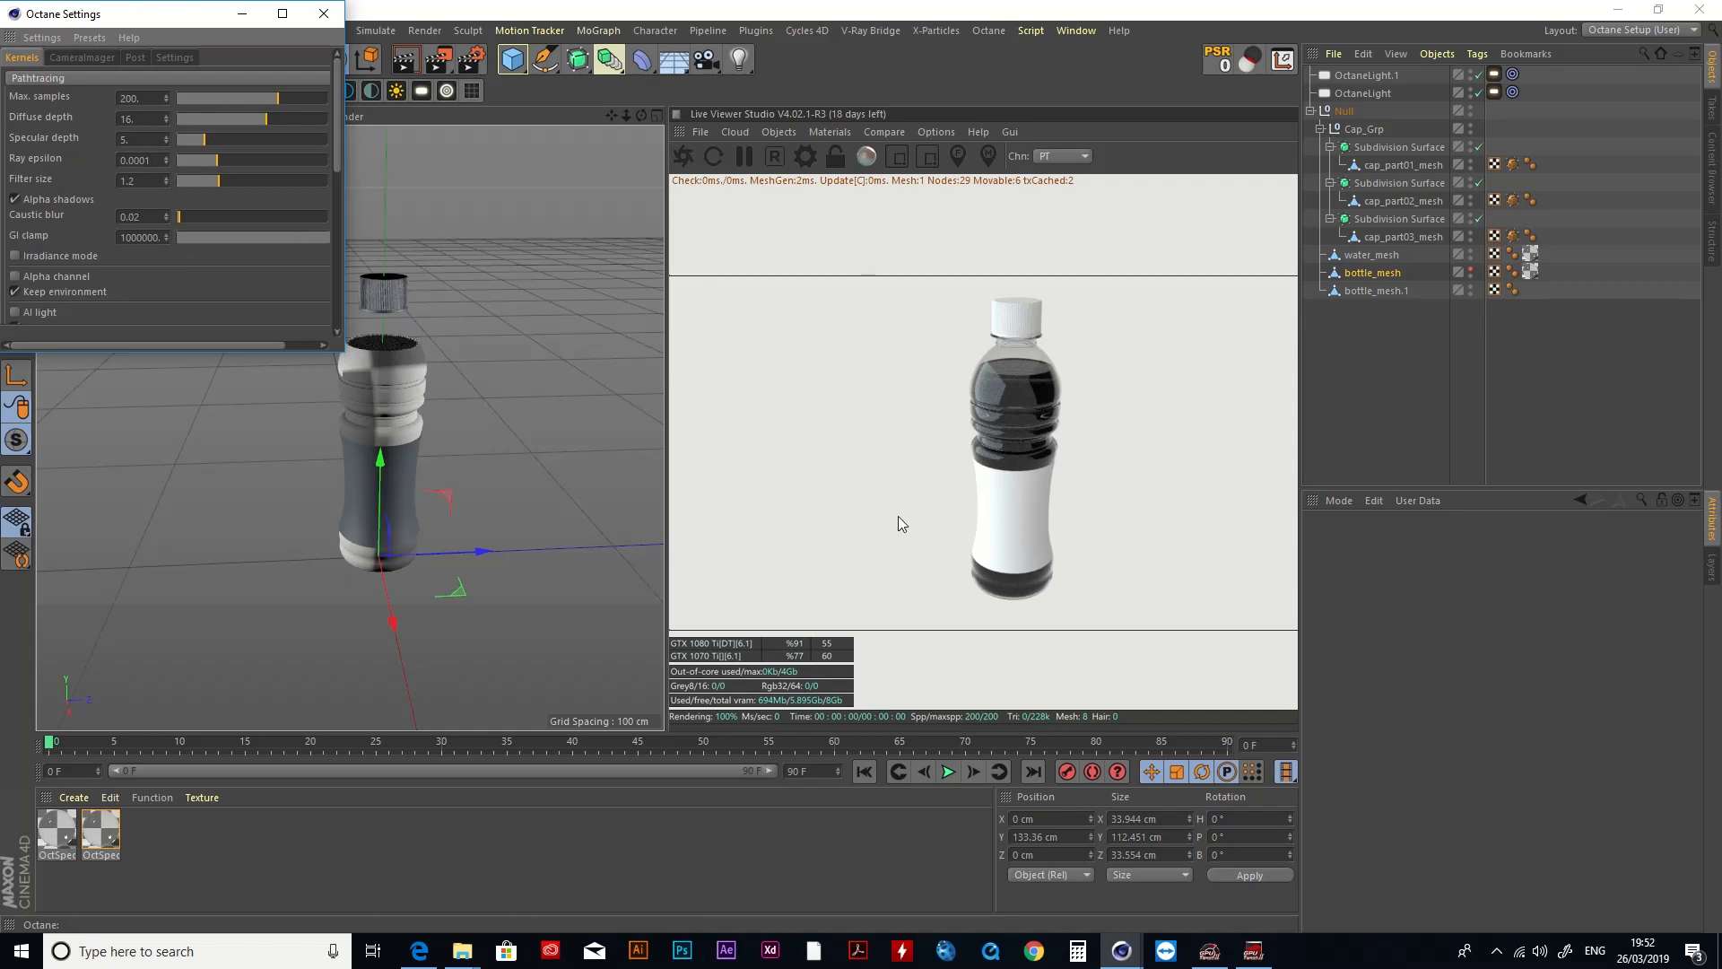
click(136, 140)
text(16)
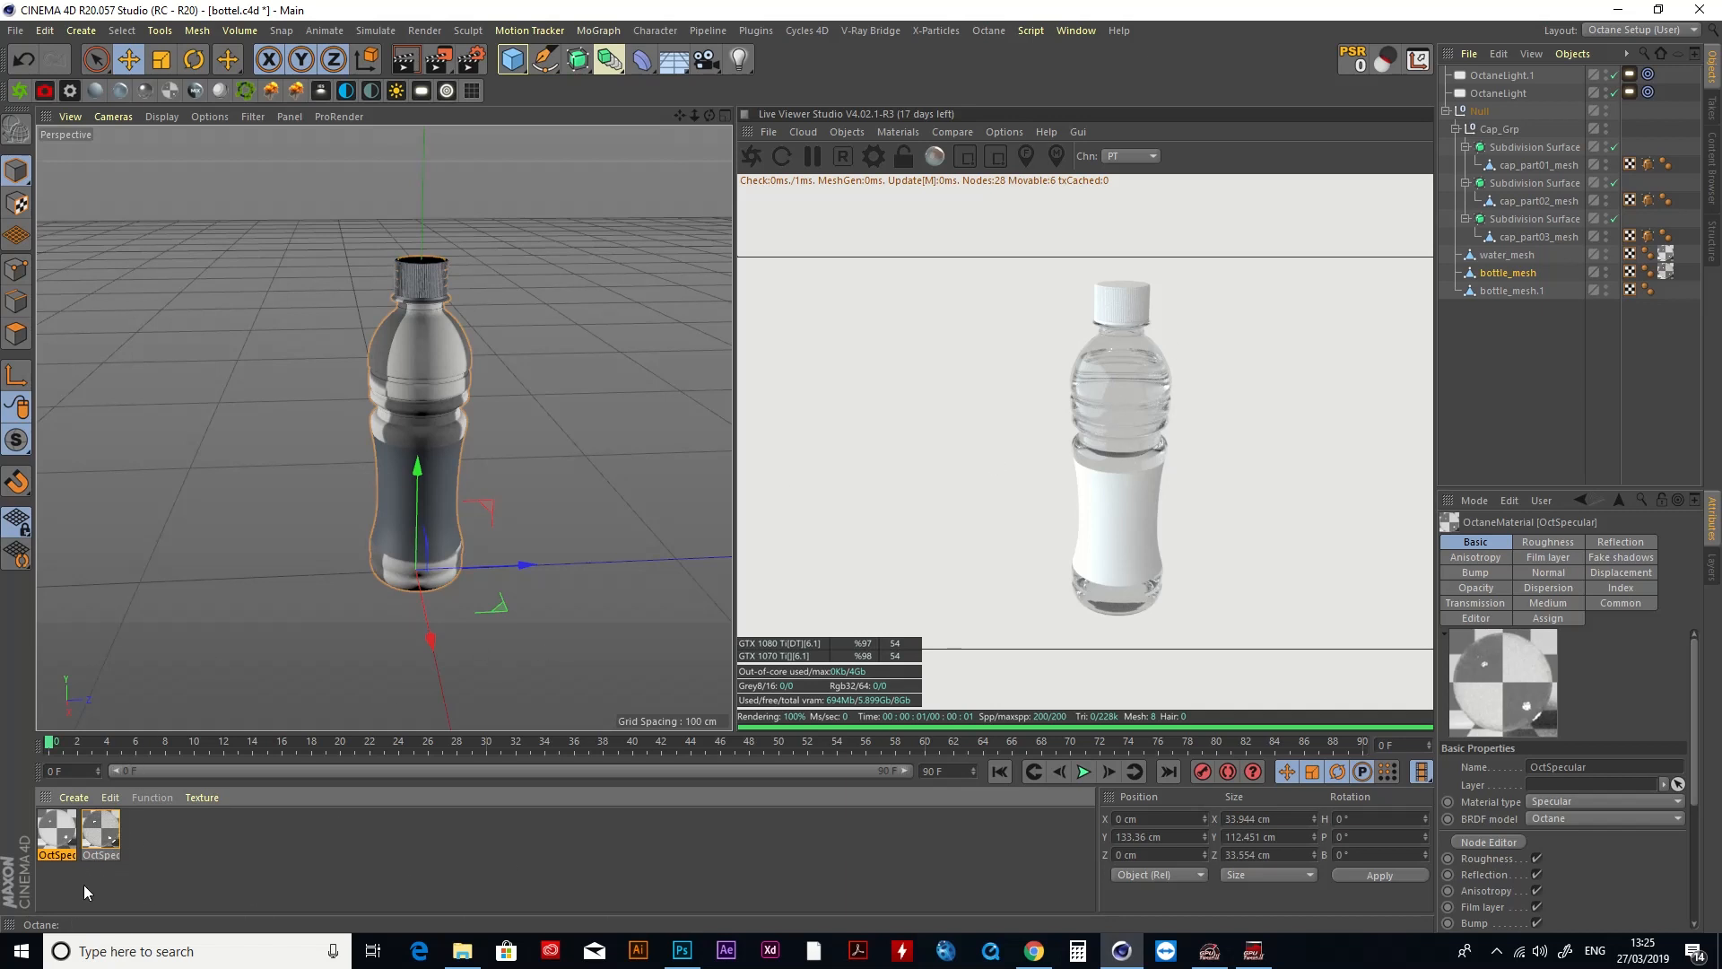
Step: Open the water's specular material in the node editor and add a Scattering medium node
double_click(57, 832)
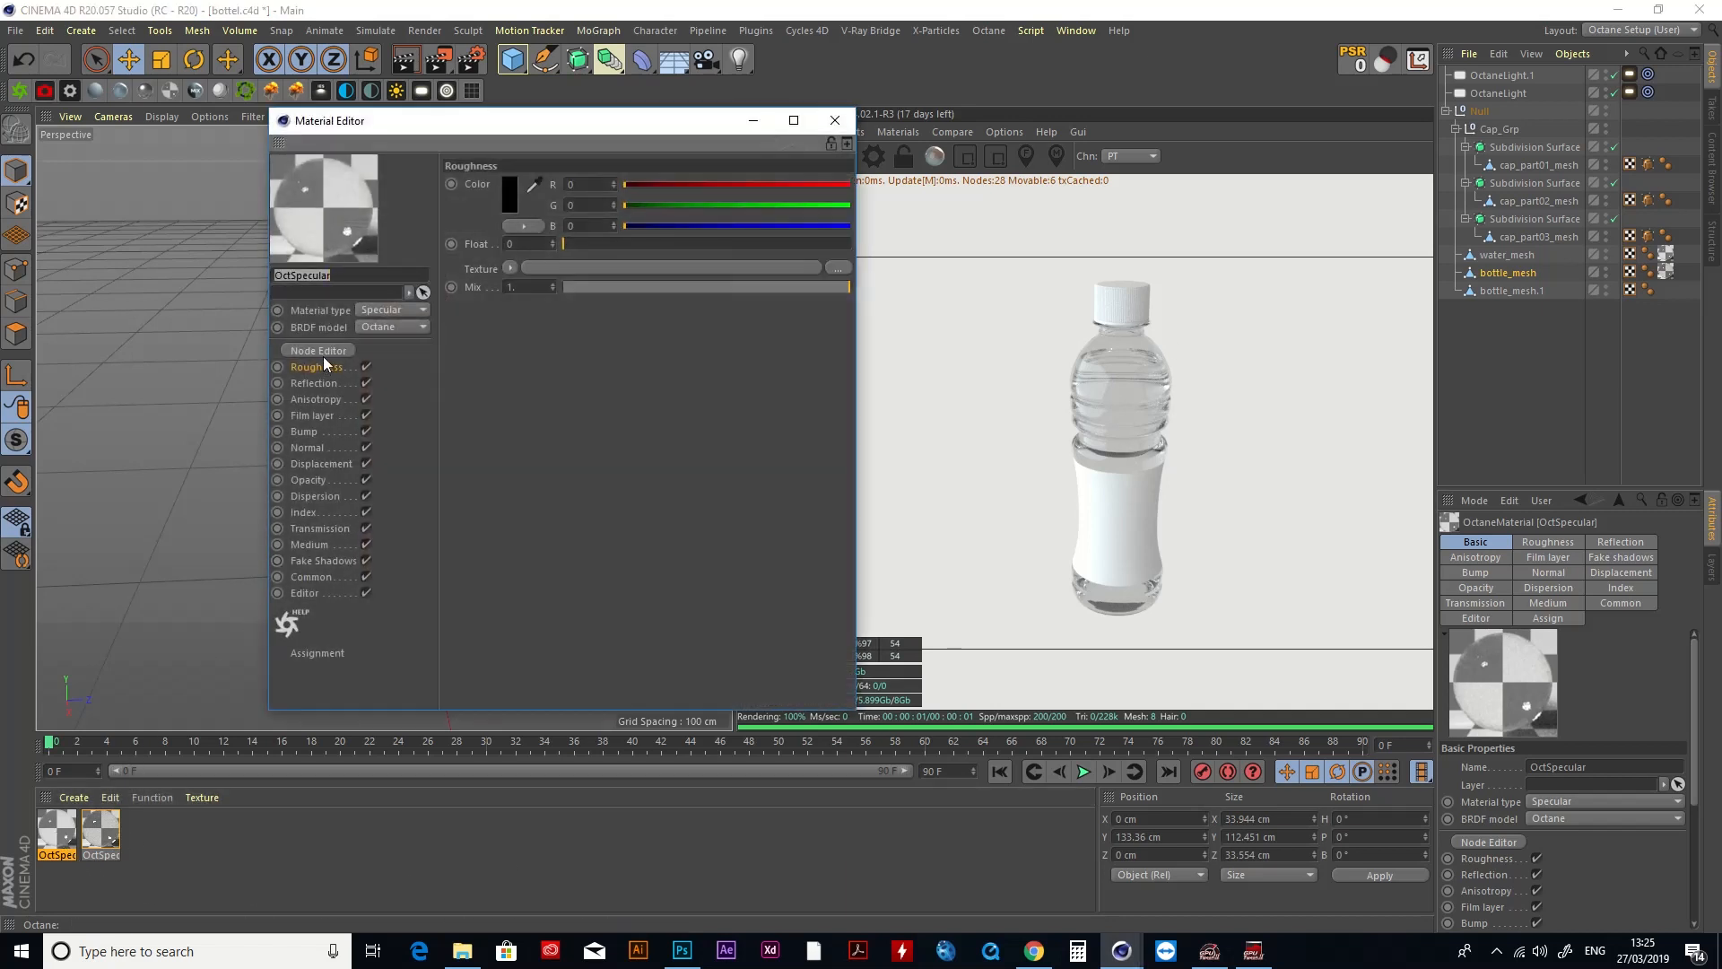
click(323, 356)
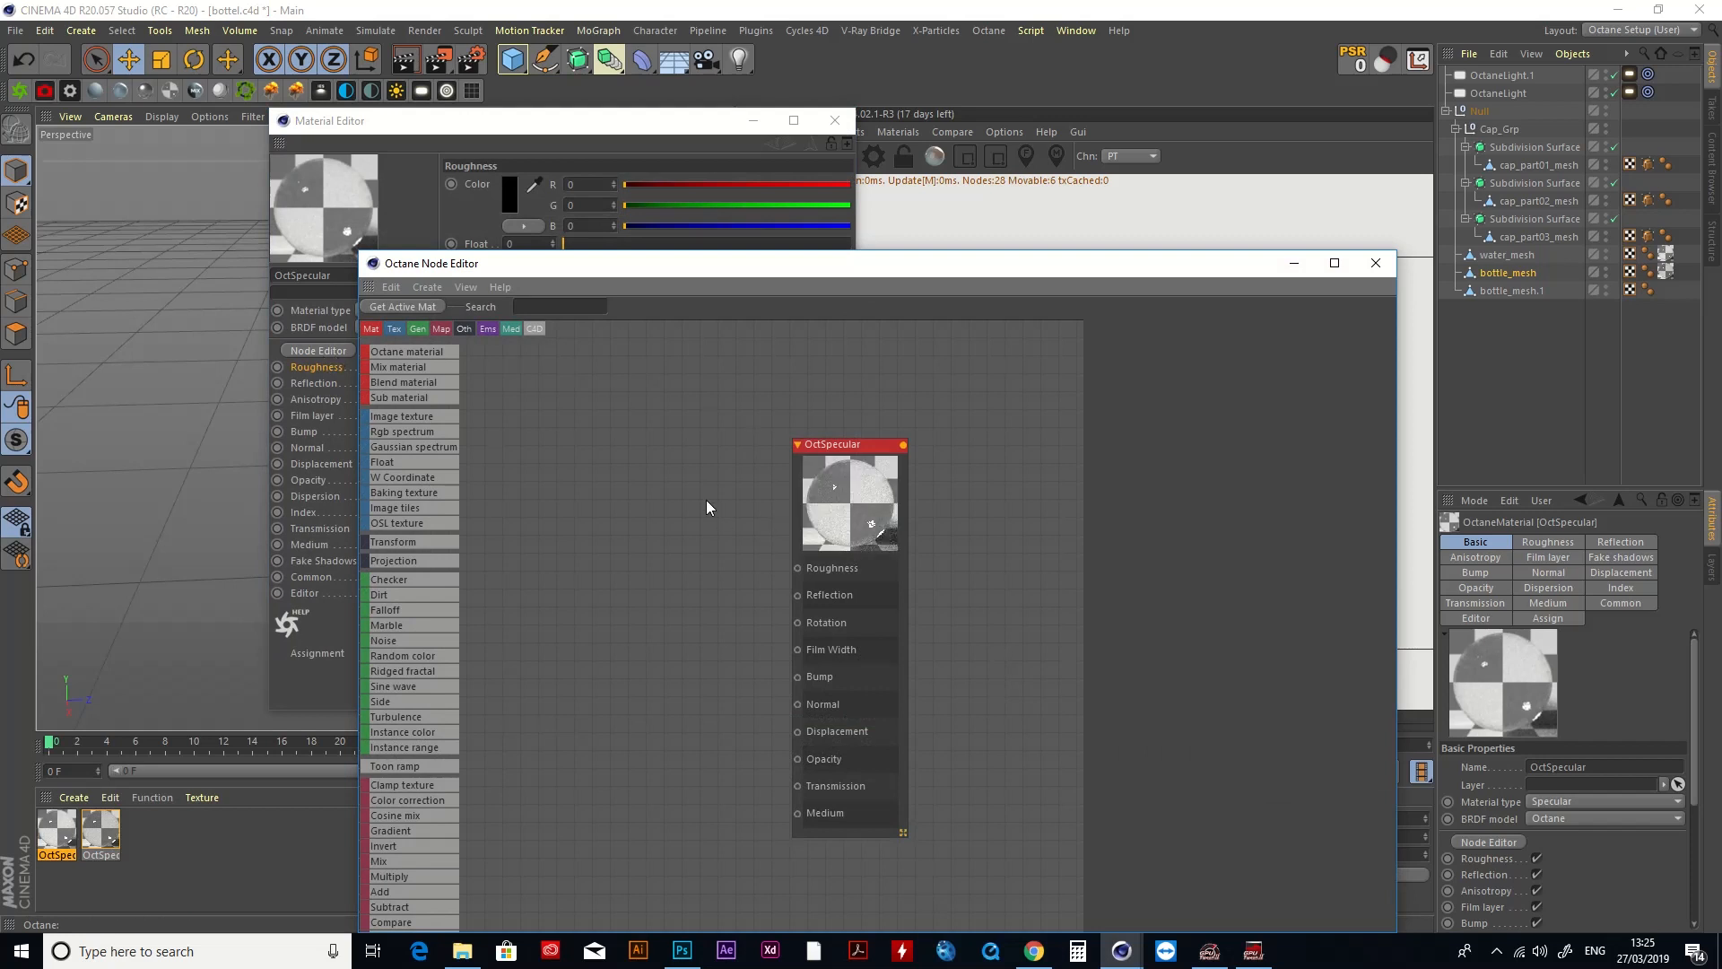
scroll(386, 691, down, 2)
scroll(386, 691, down, 2)
scroll(385, 690, down, 2)
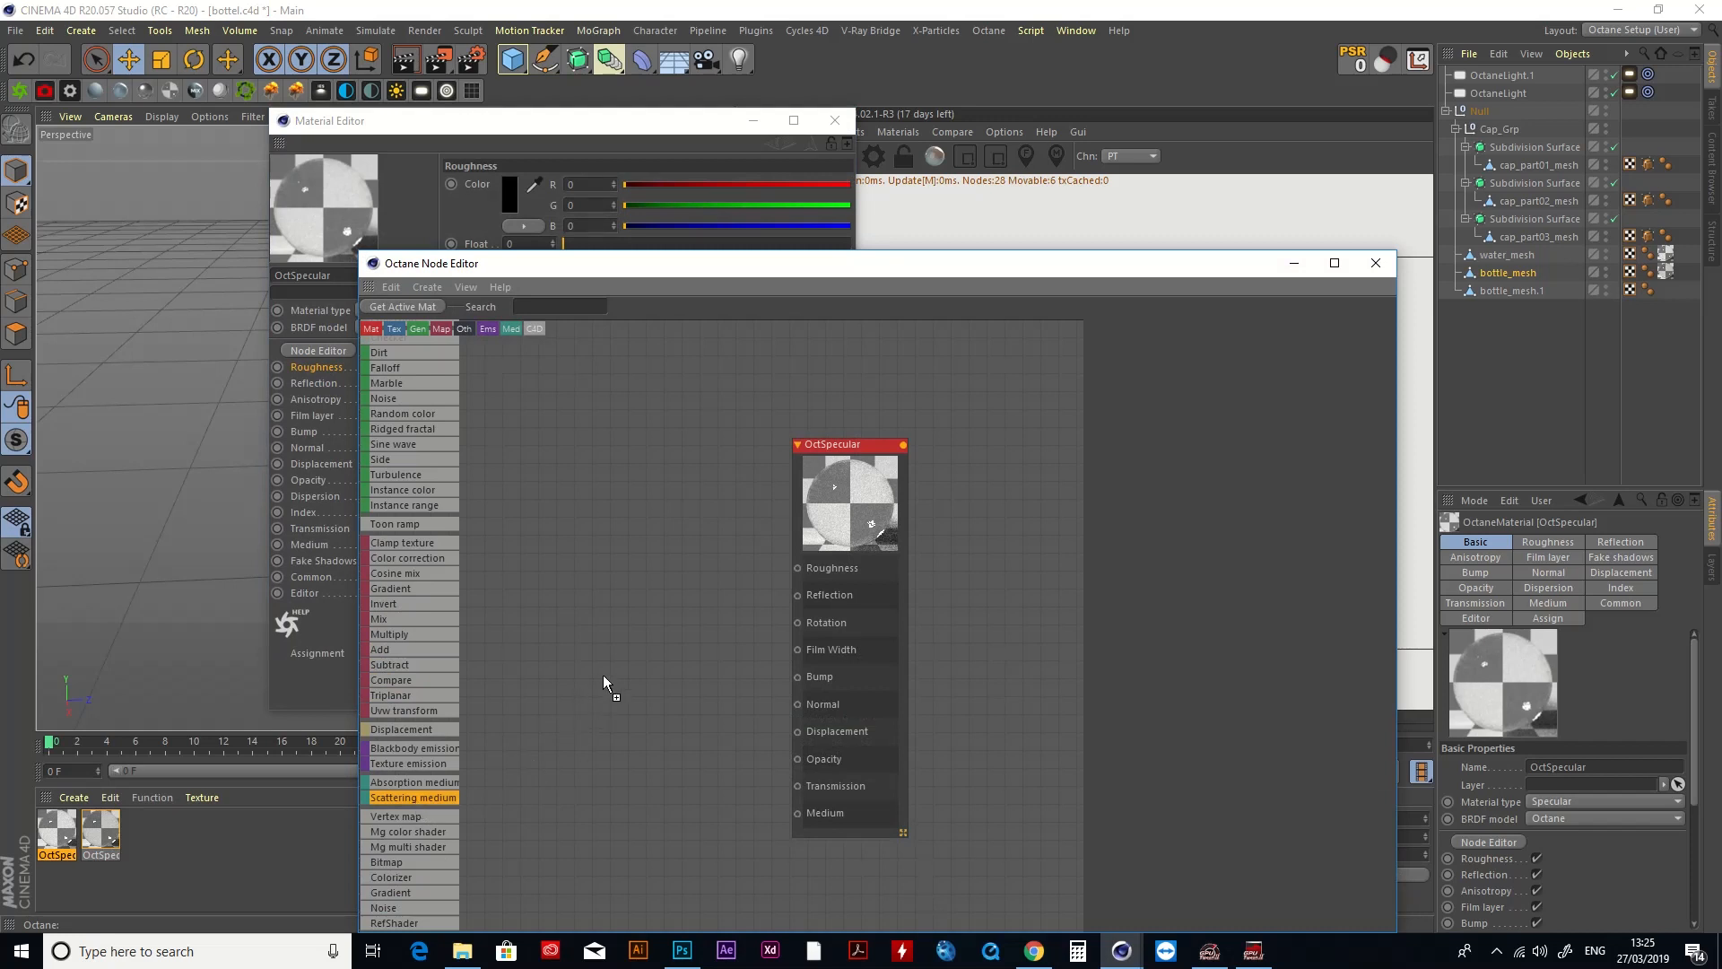
drag(604, 676, 604, 677)
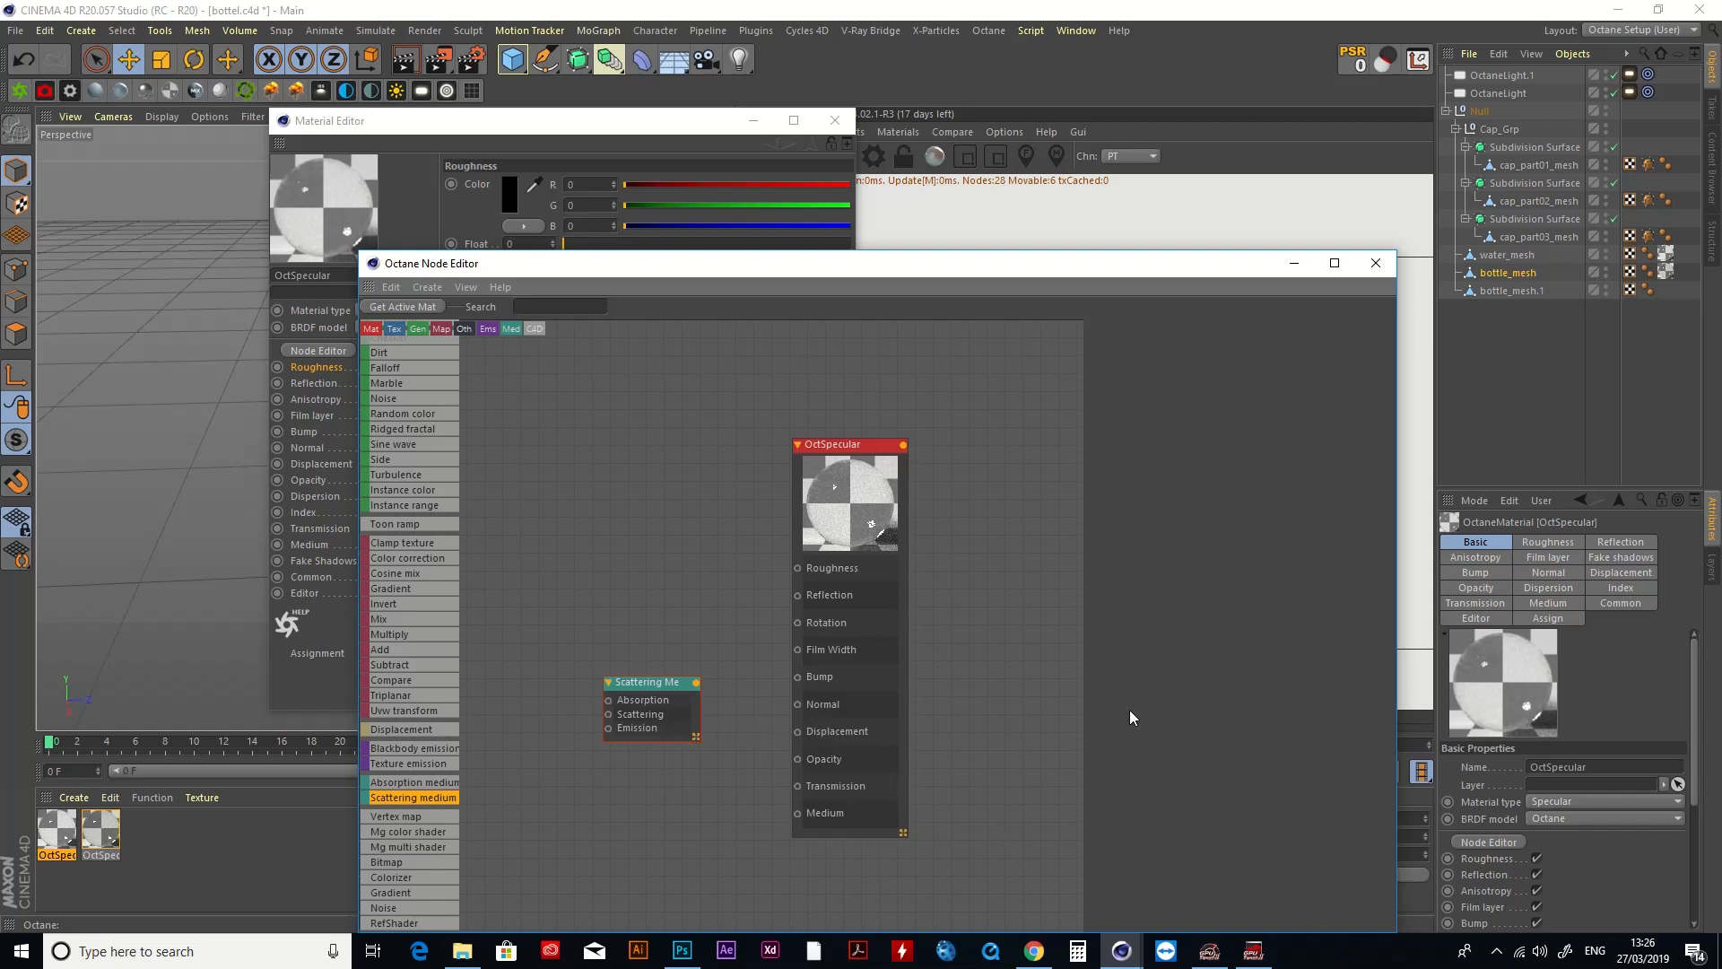
Step: Uncover the Live Viewer's bottle render and connect the Scattering medium node to the specular material's Medium input
drag(977, 273, 521, 191)
click(613, 120)
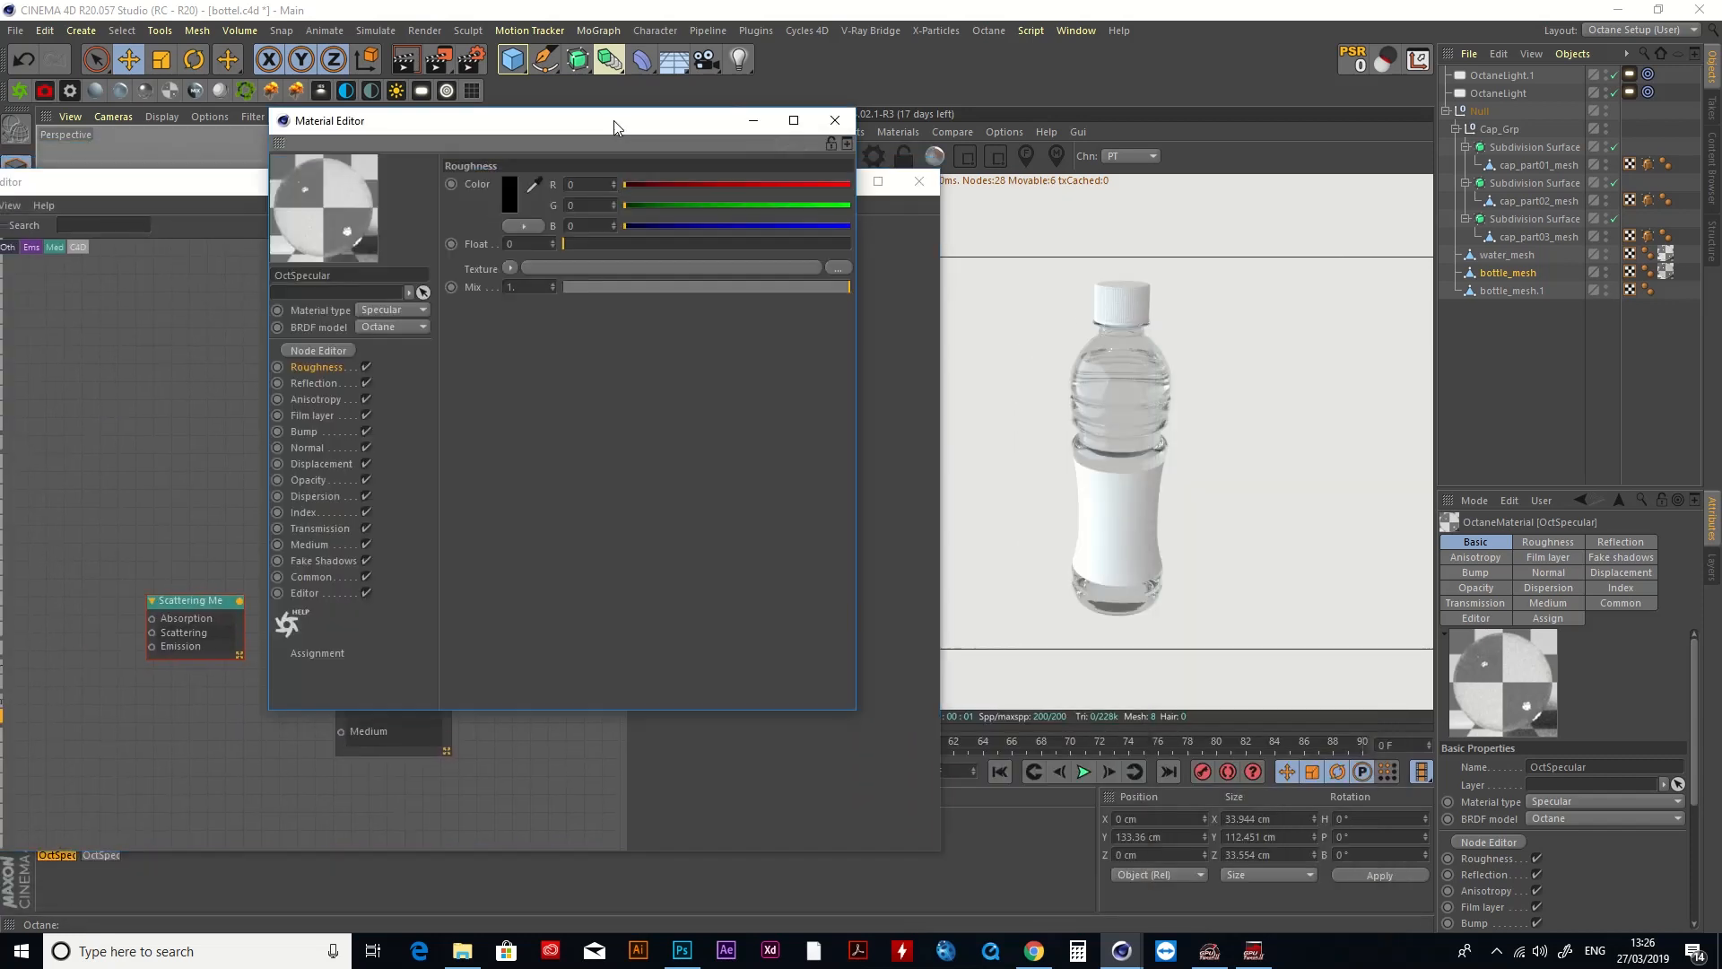
click(836, 121)
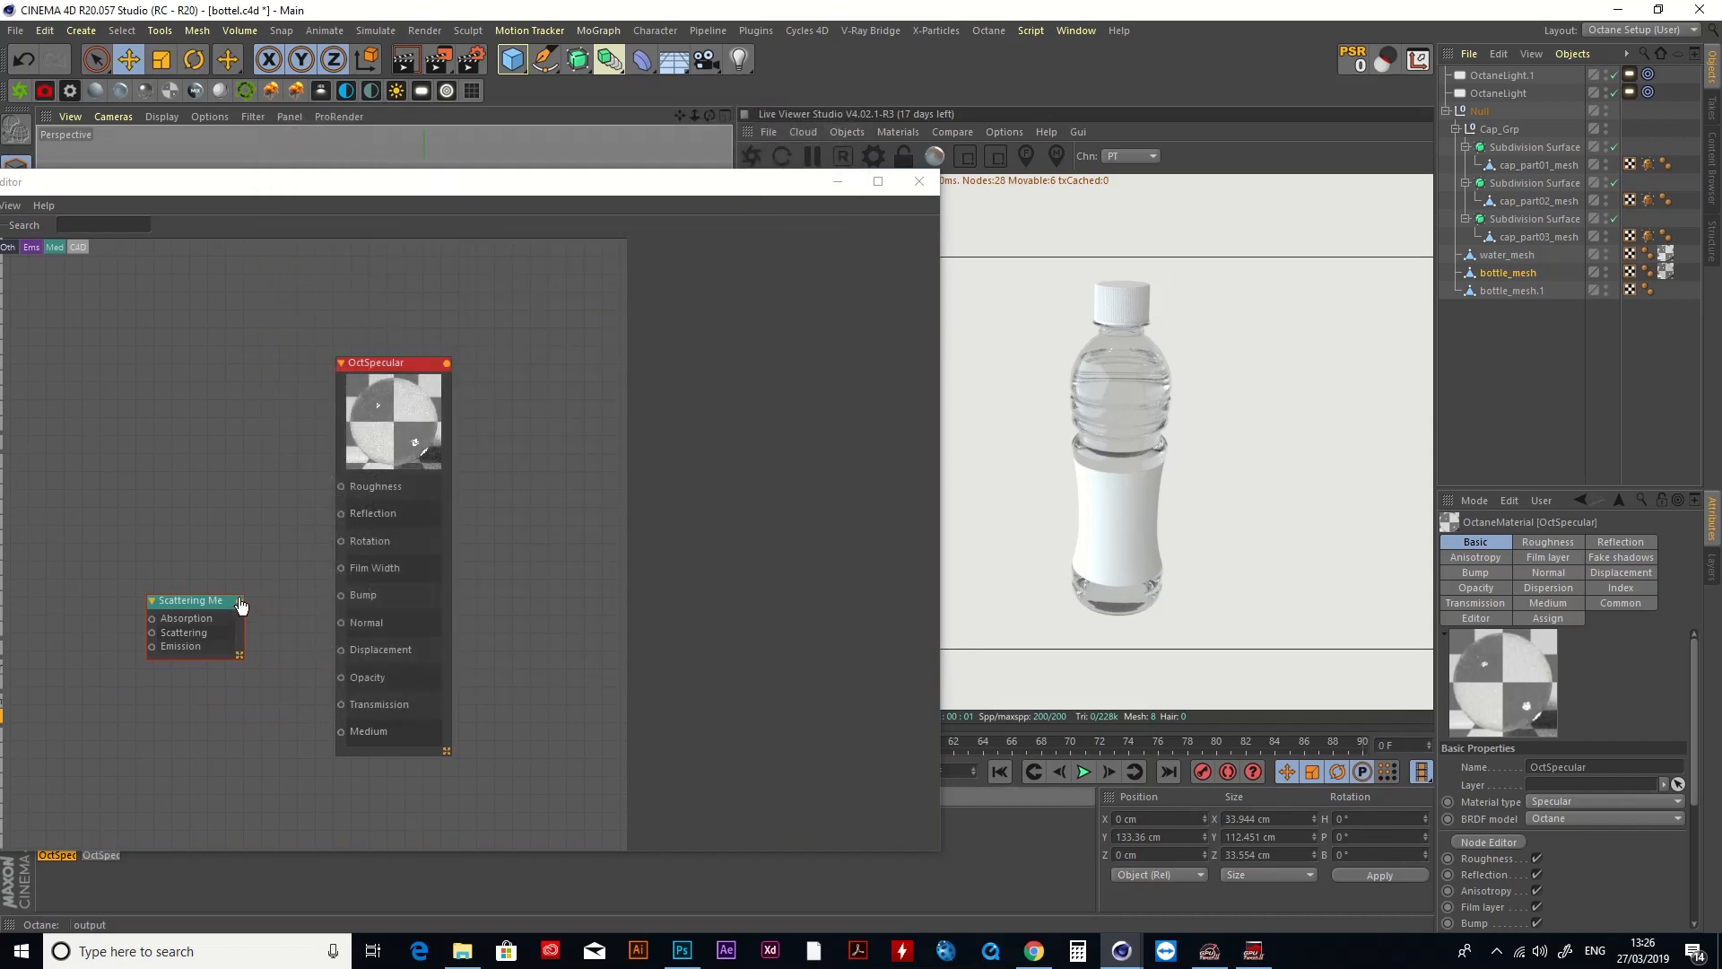
drag(240, 603, 339, 737)
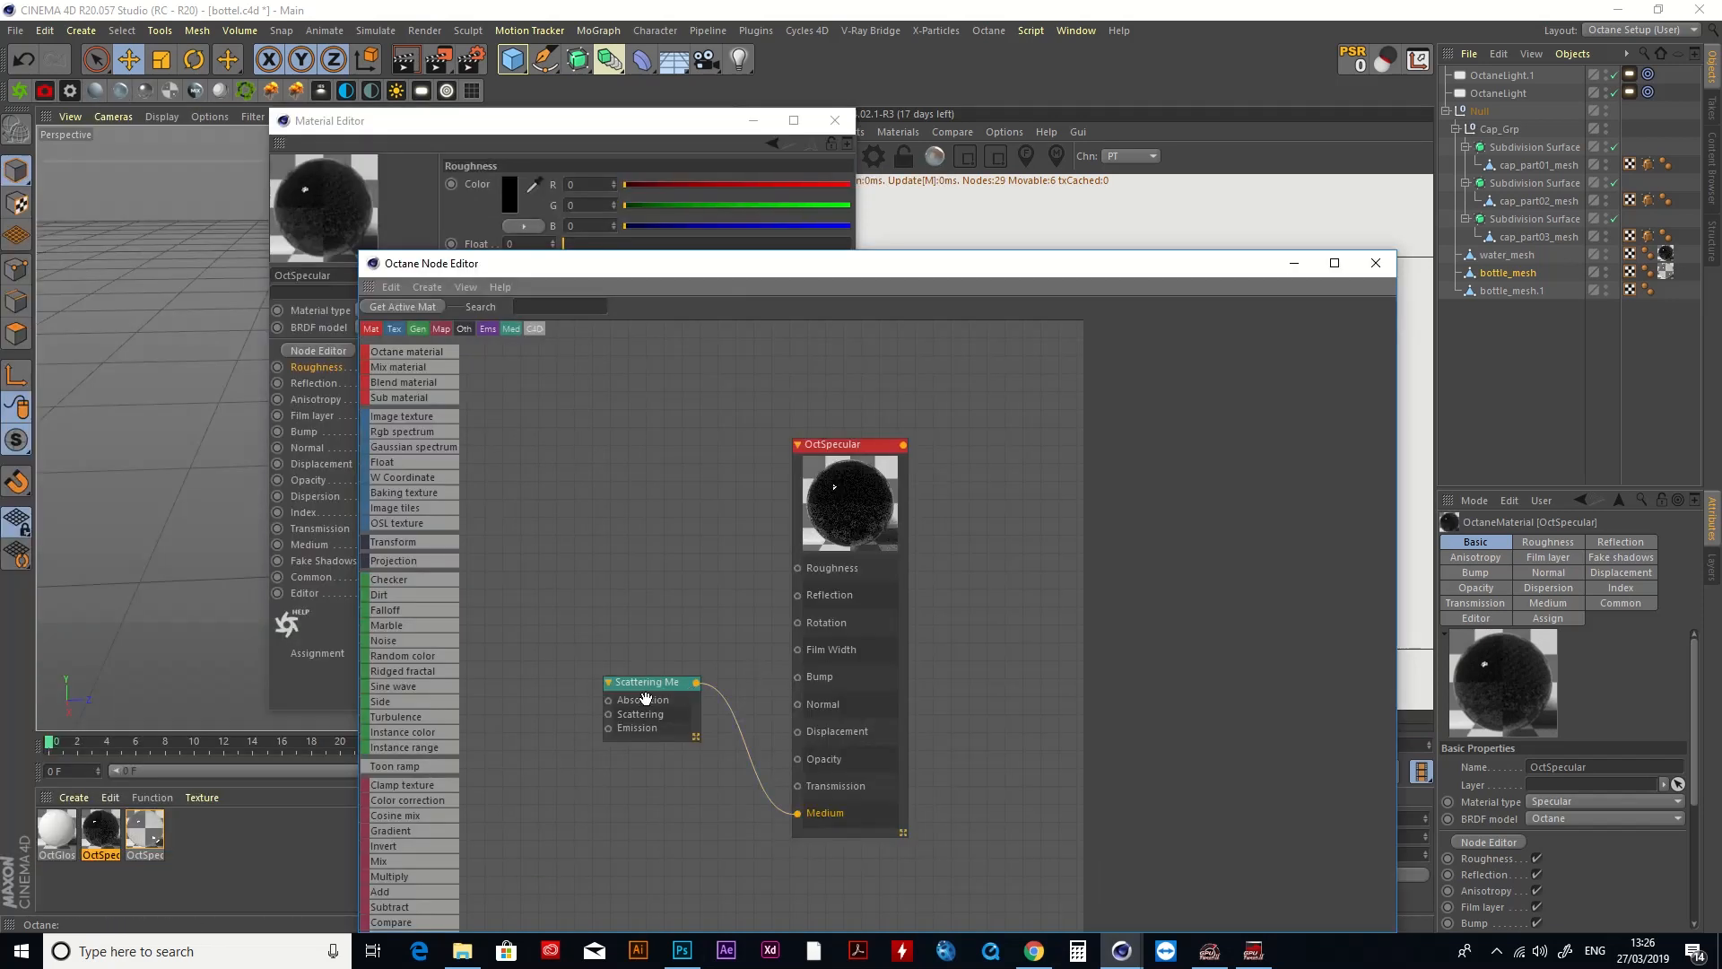
Step: Add an RGB spectrum node and connect it to the scattering medium's Scattering and Absorption inputs
drag(646, 698, 648, 742)
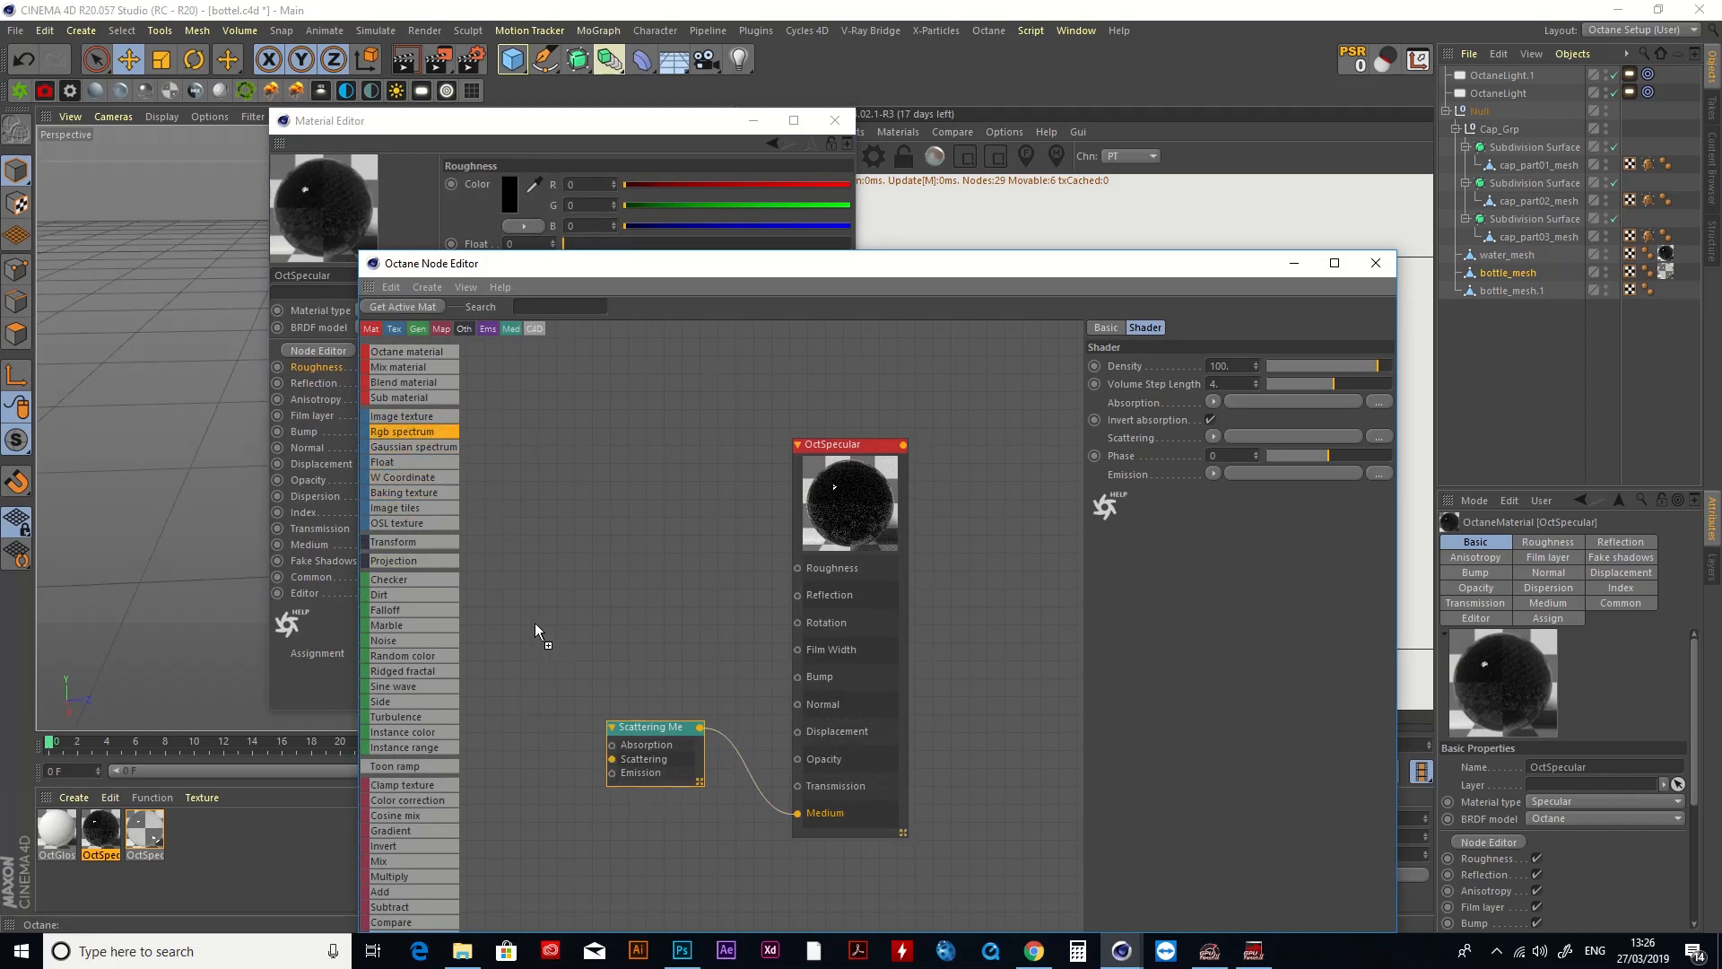
drag(513, 586, 514, 592)
drag(589, 599, 611, 760)
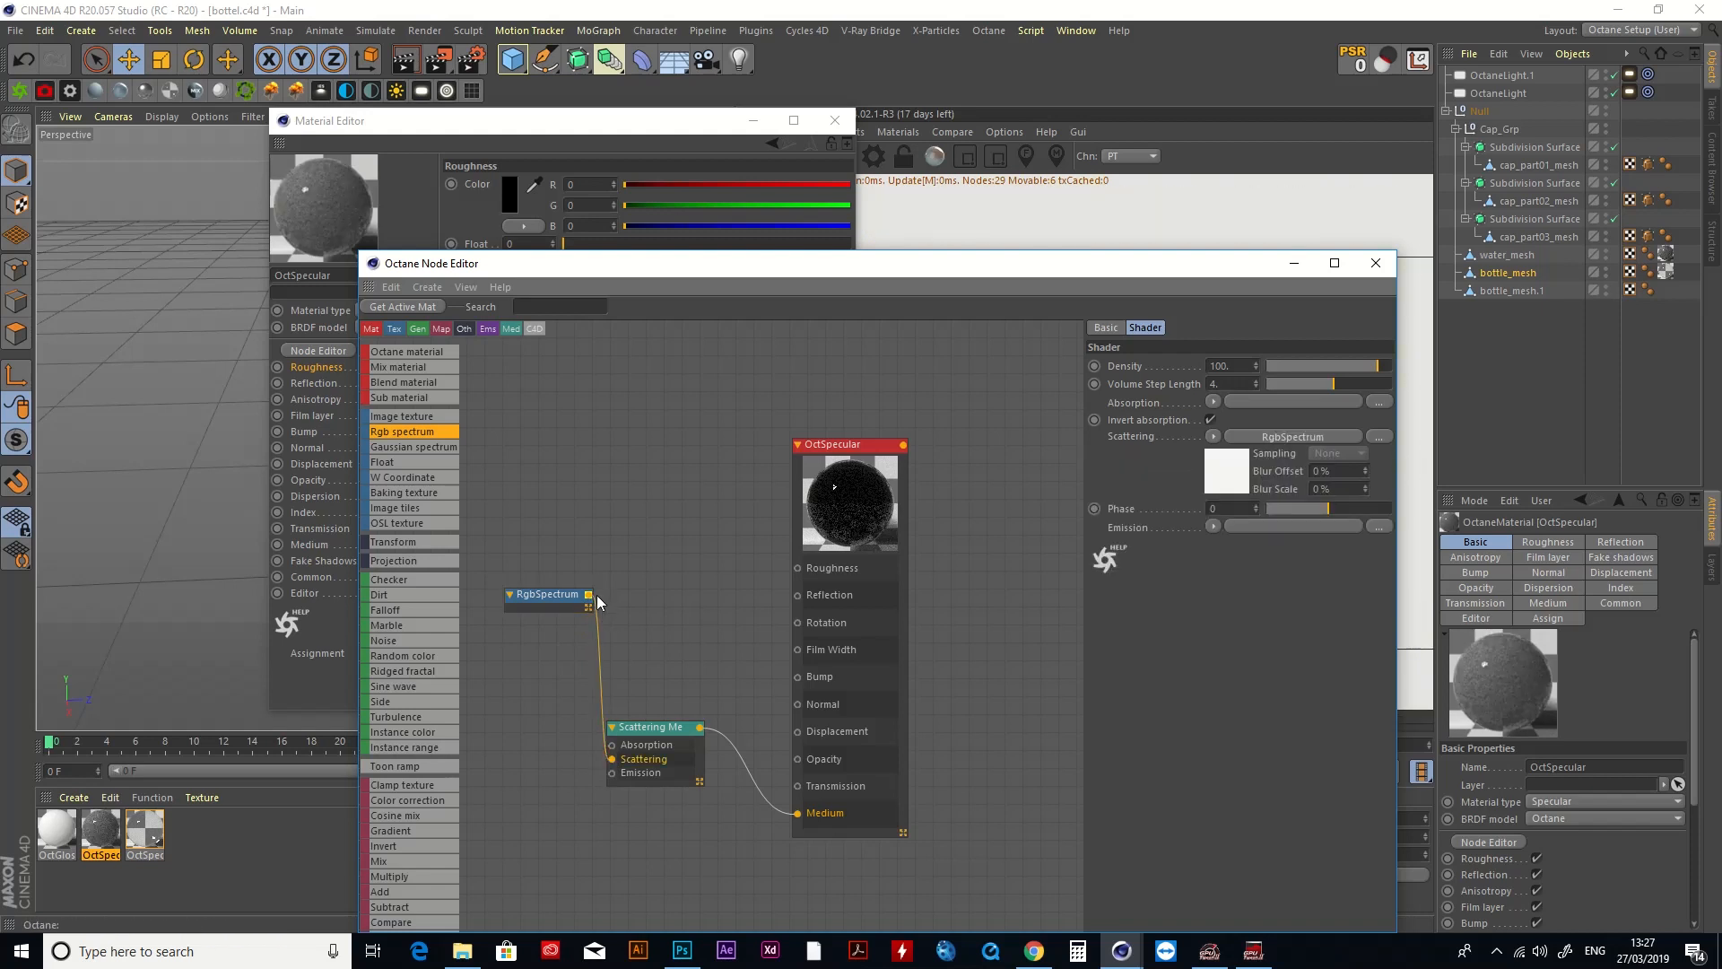
drag(589, 600, 612, 745)
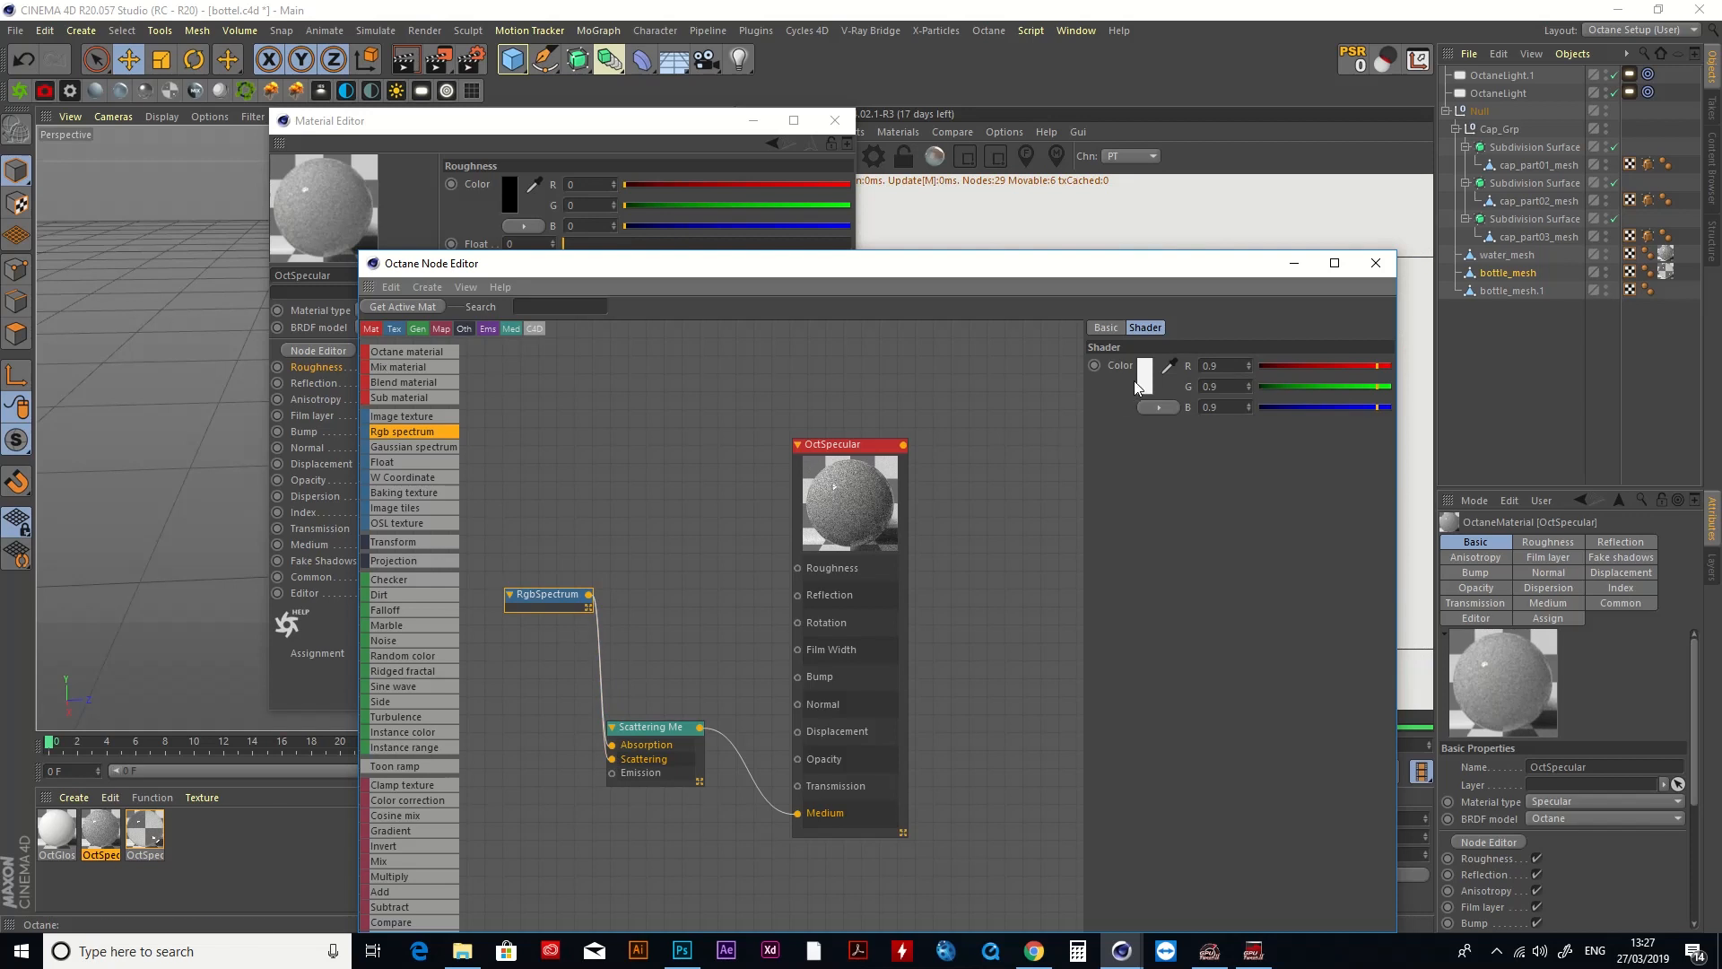
Step: Set the RGB spectrum color to yellow with hue 56°, saturation 62% and value 100%
click(1144, 377)
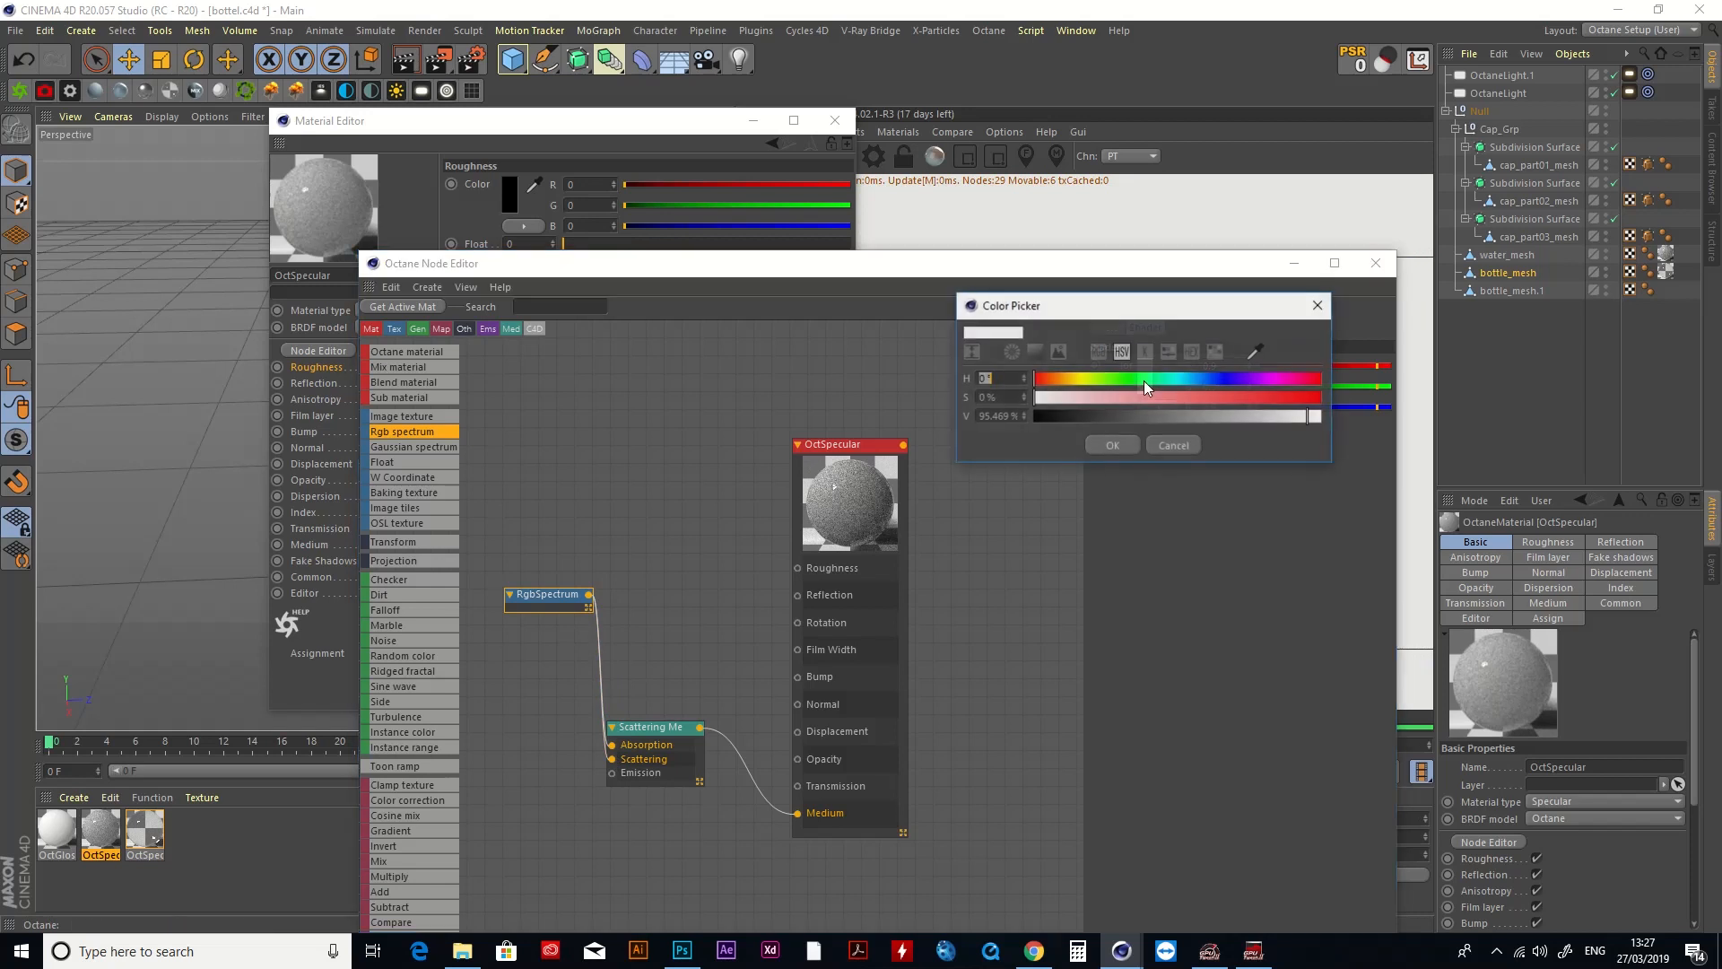
click(1079, 379)
drag(1295, 397, 1329, 400)
drag(1312, 417, 1329, 417)
click(1213, 398)
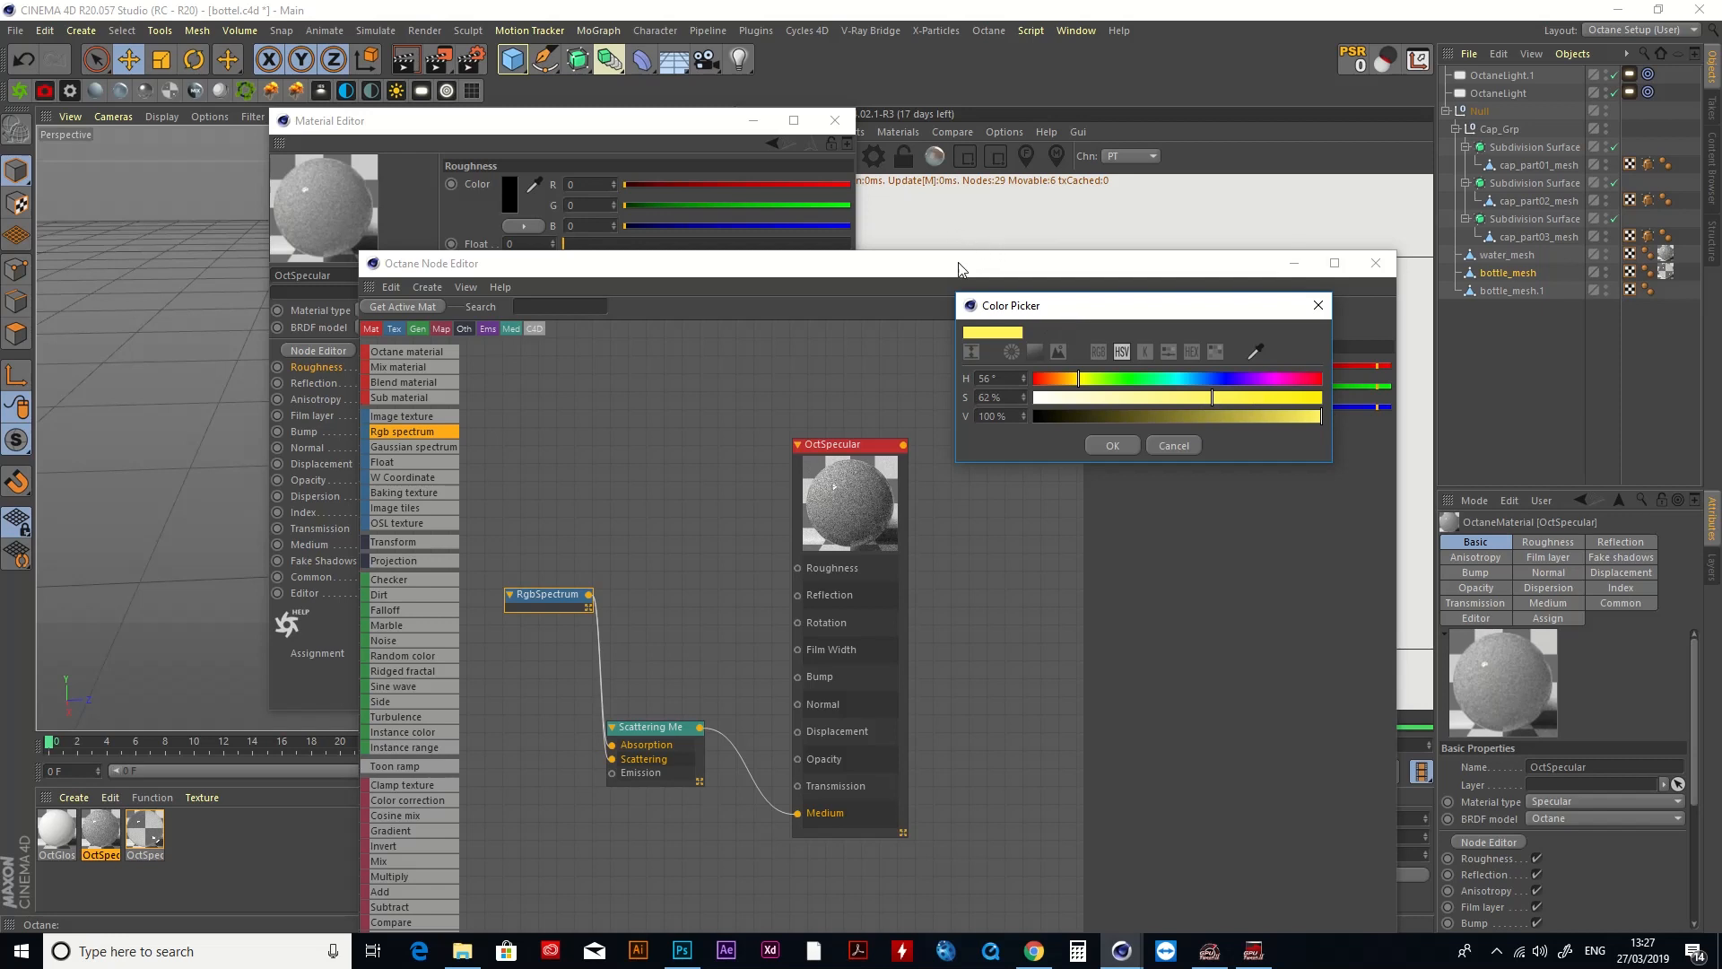
click(1113, 446)
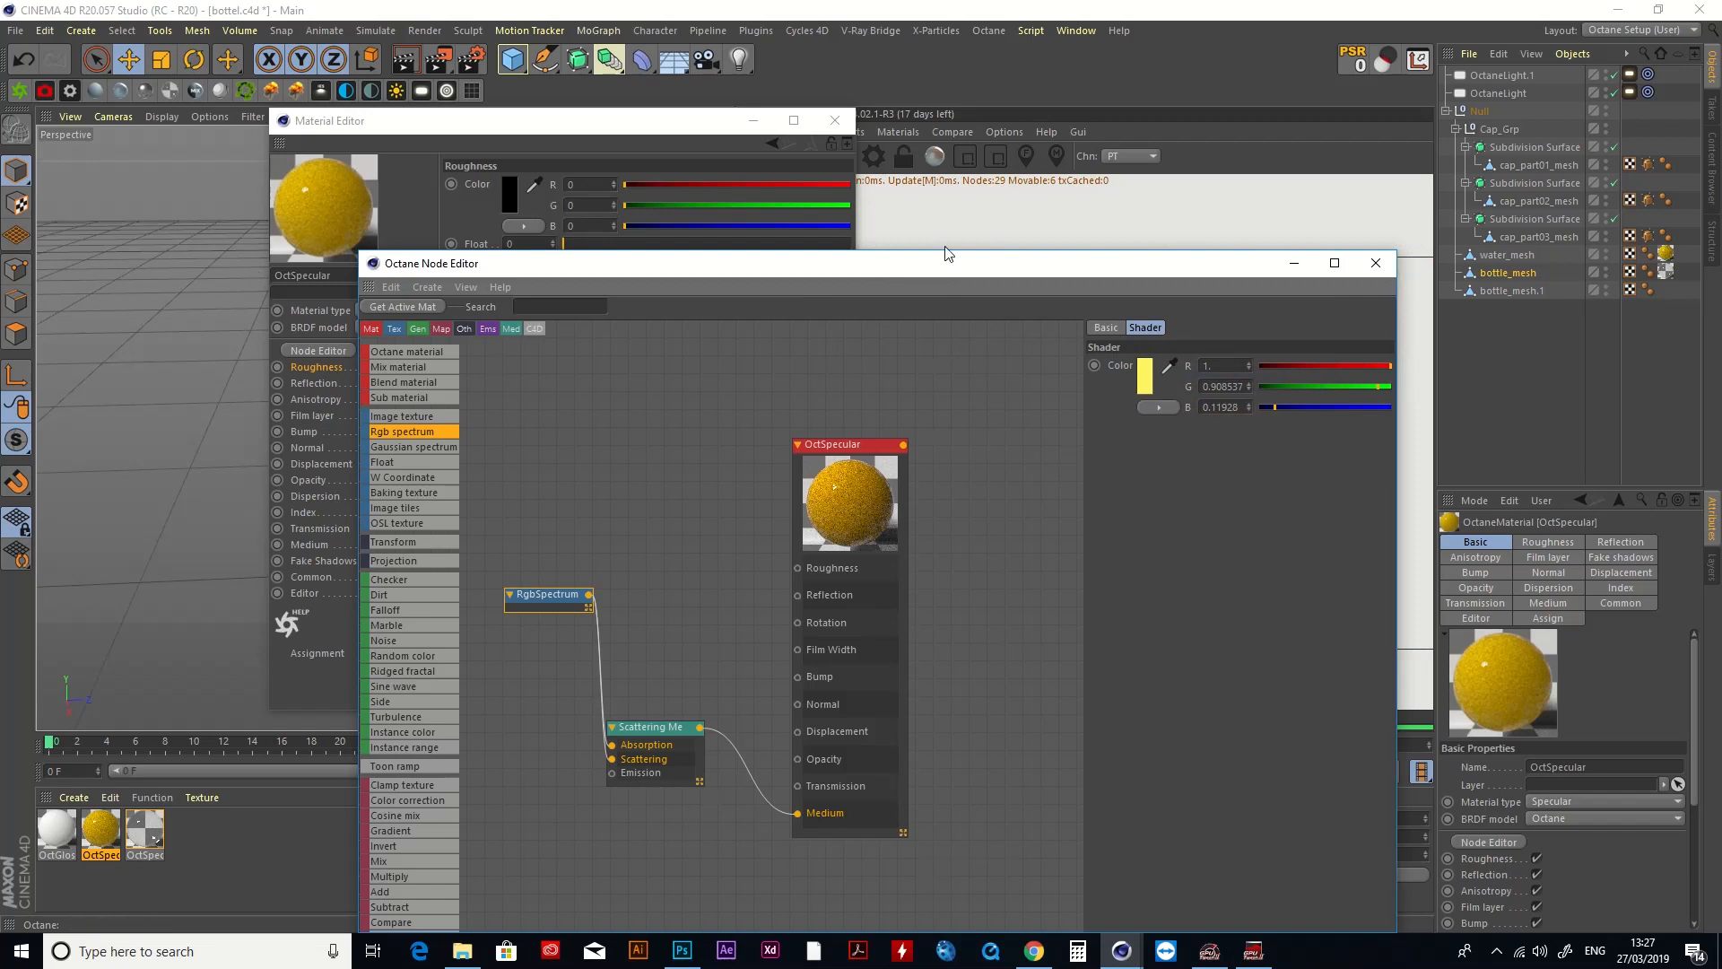
Step: Lower the scattering medium's density to about 16.36 while keeping the bottle render in view
drag(1108, 267, 1202, 568)
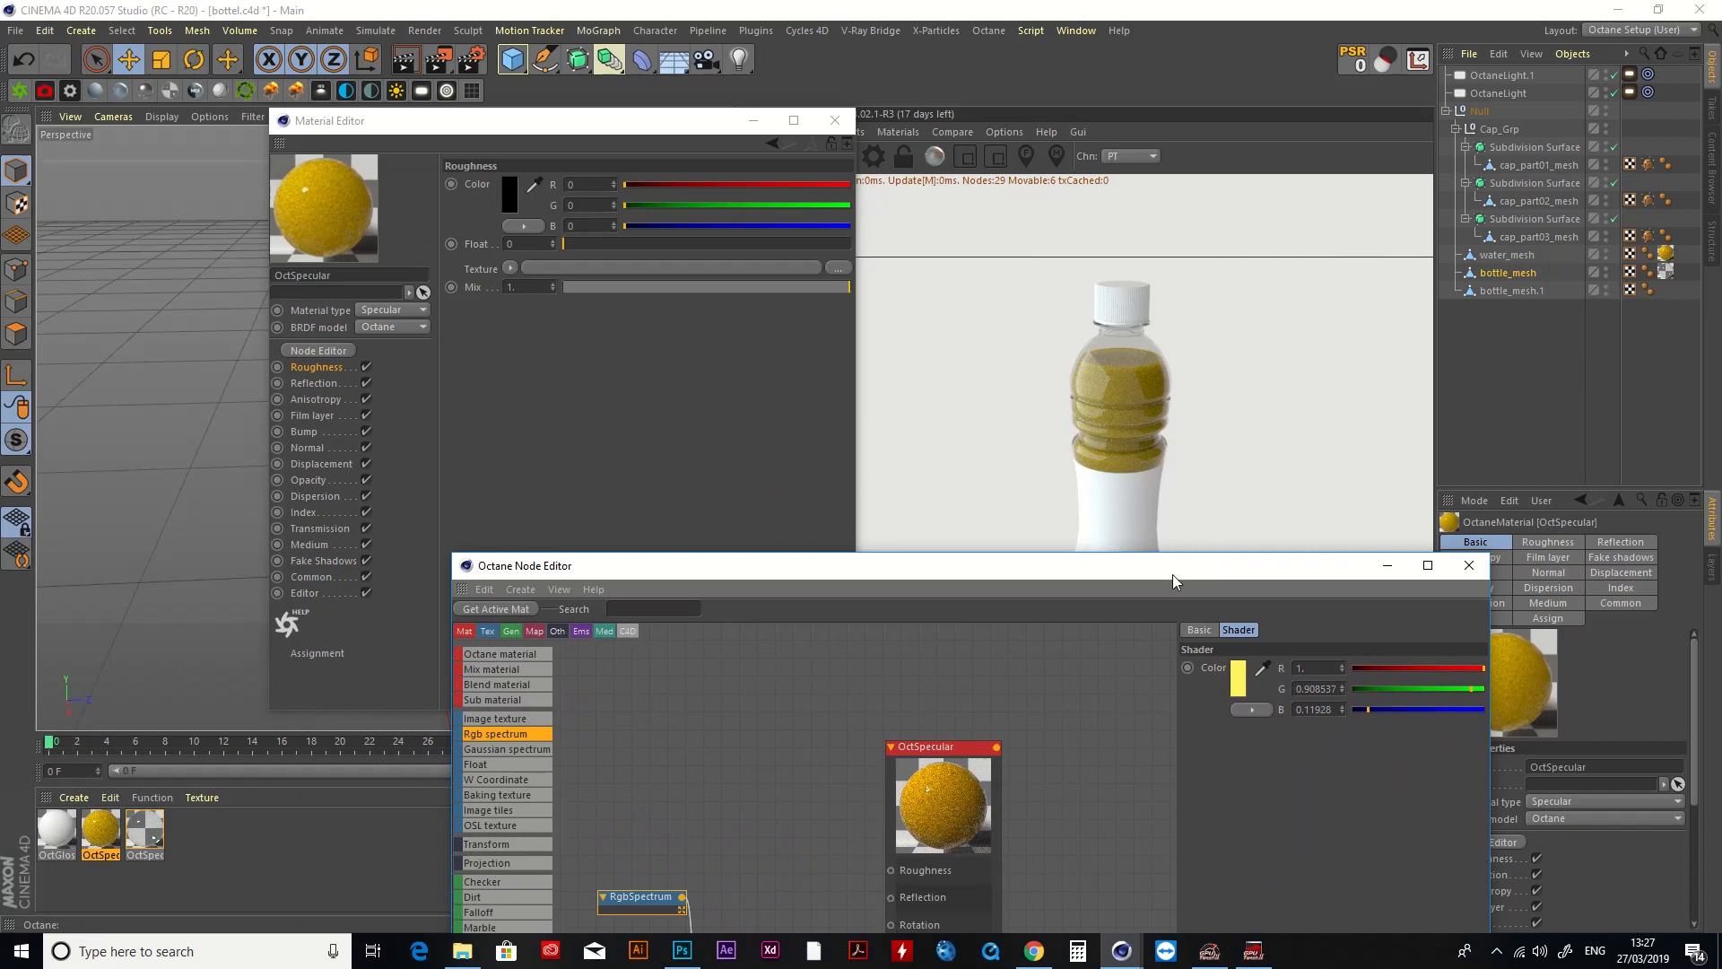
drag(1160, 571, 579, 148)
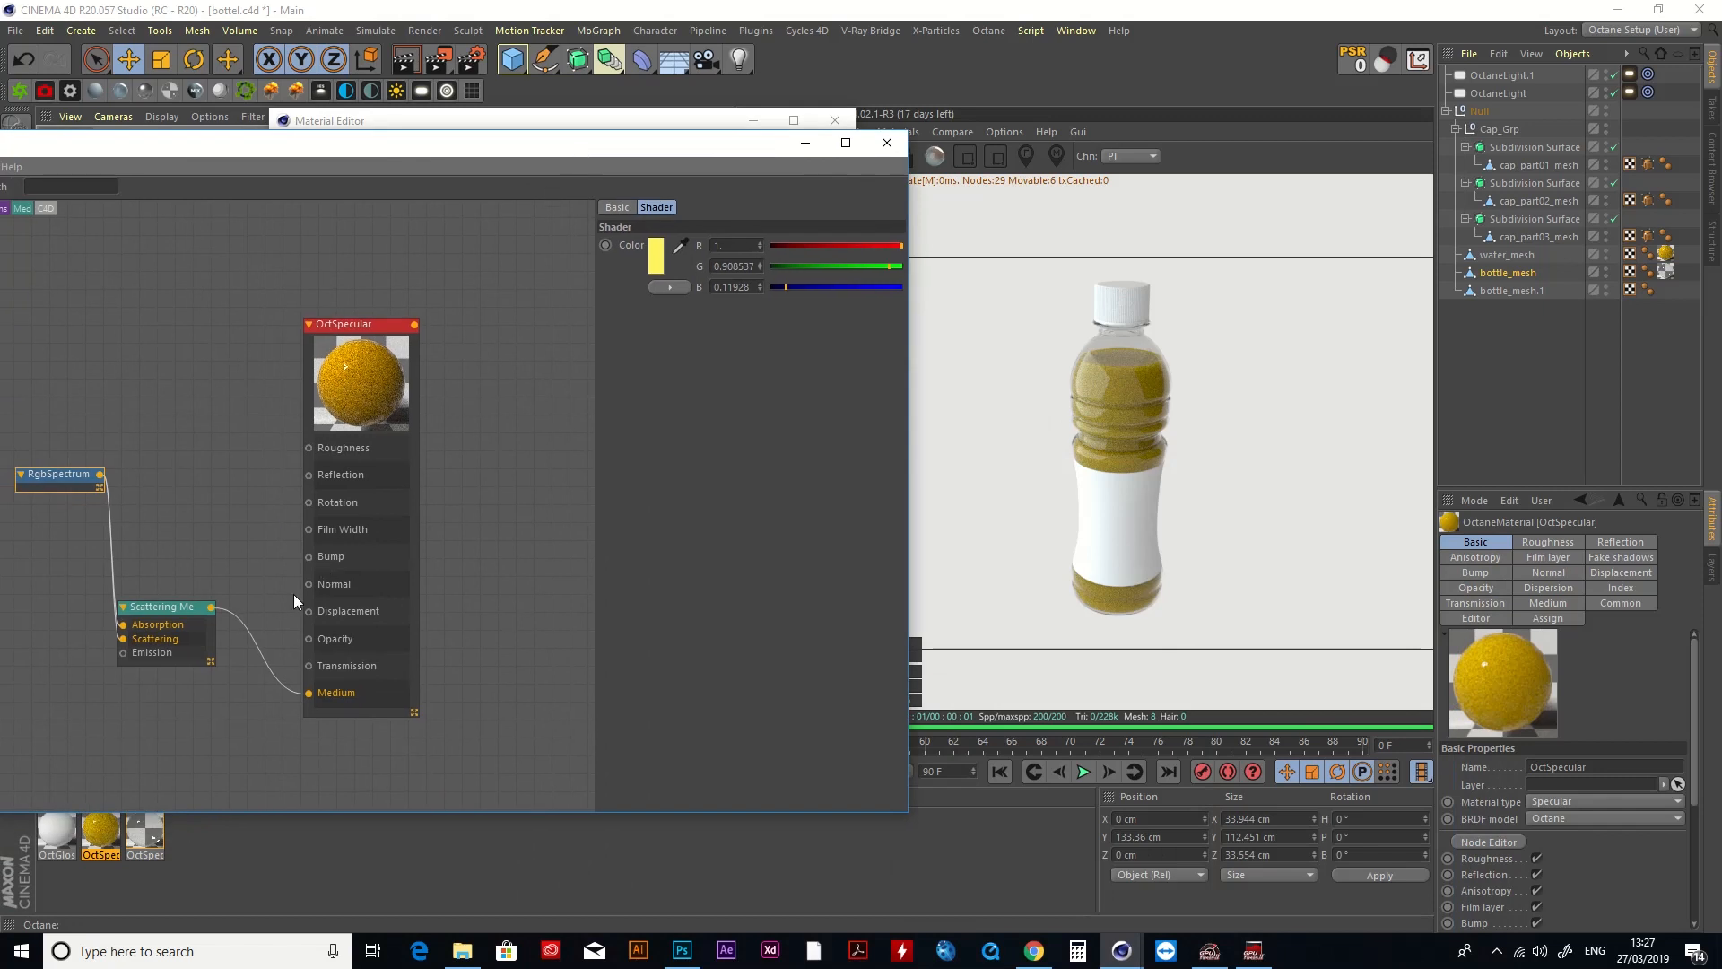
click(172, 608)
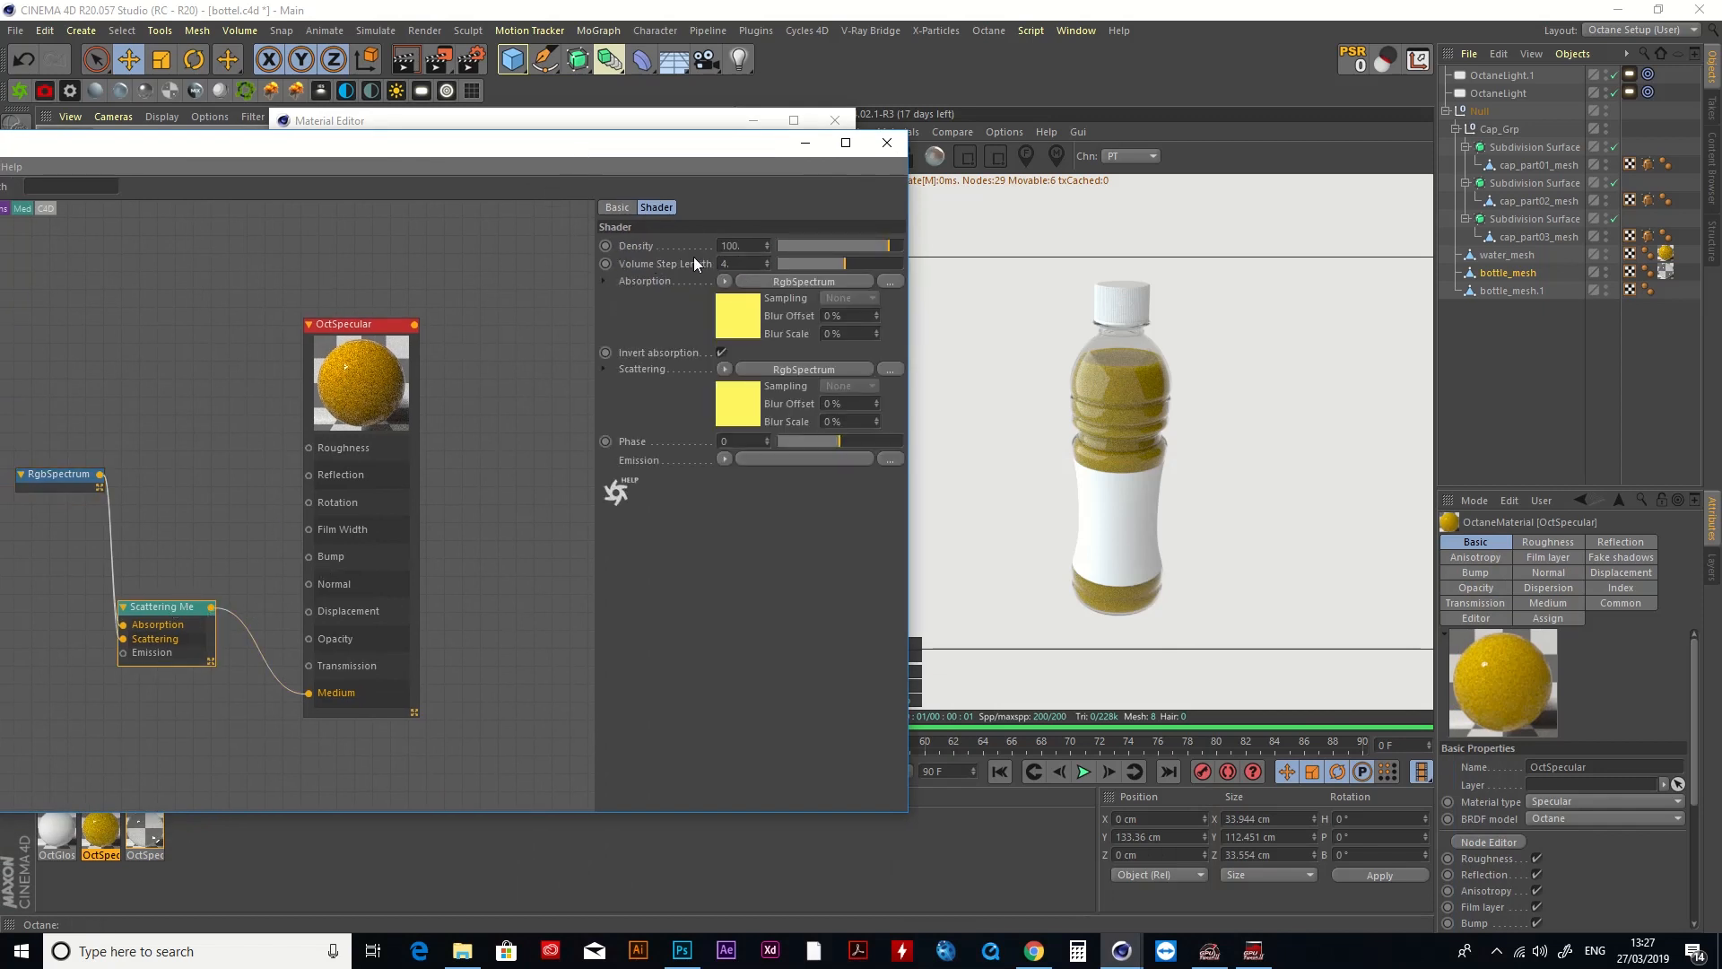
click(873, 248)
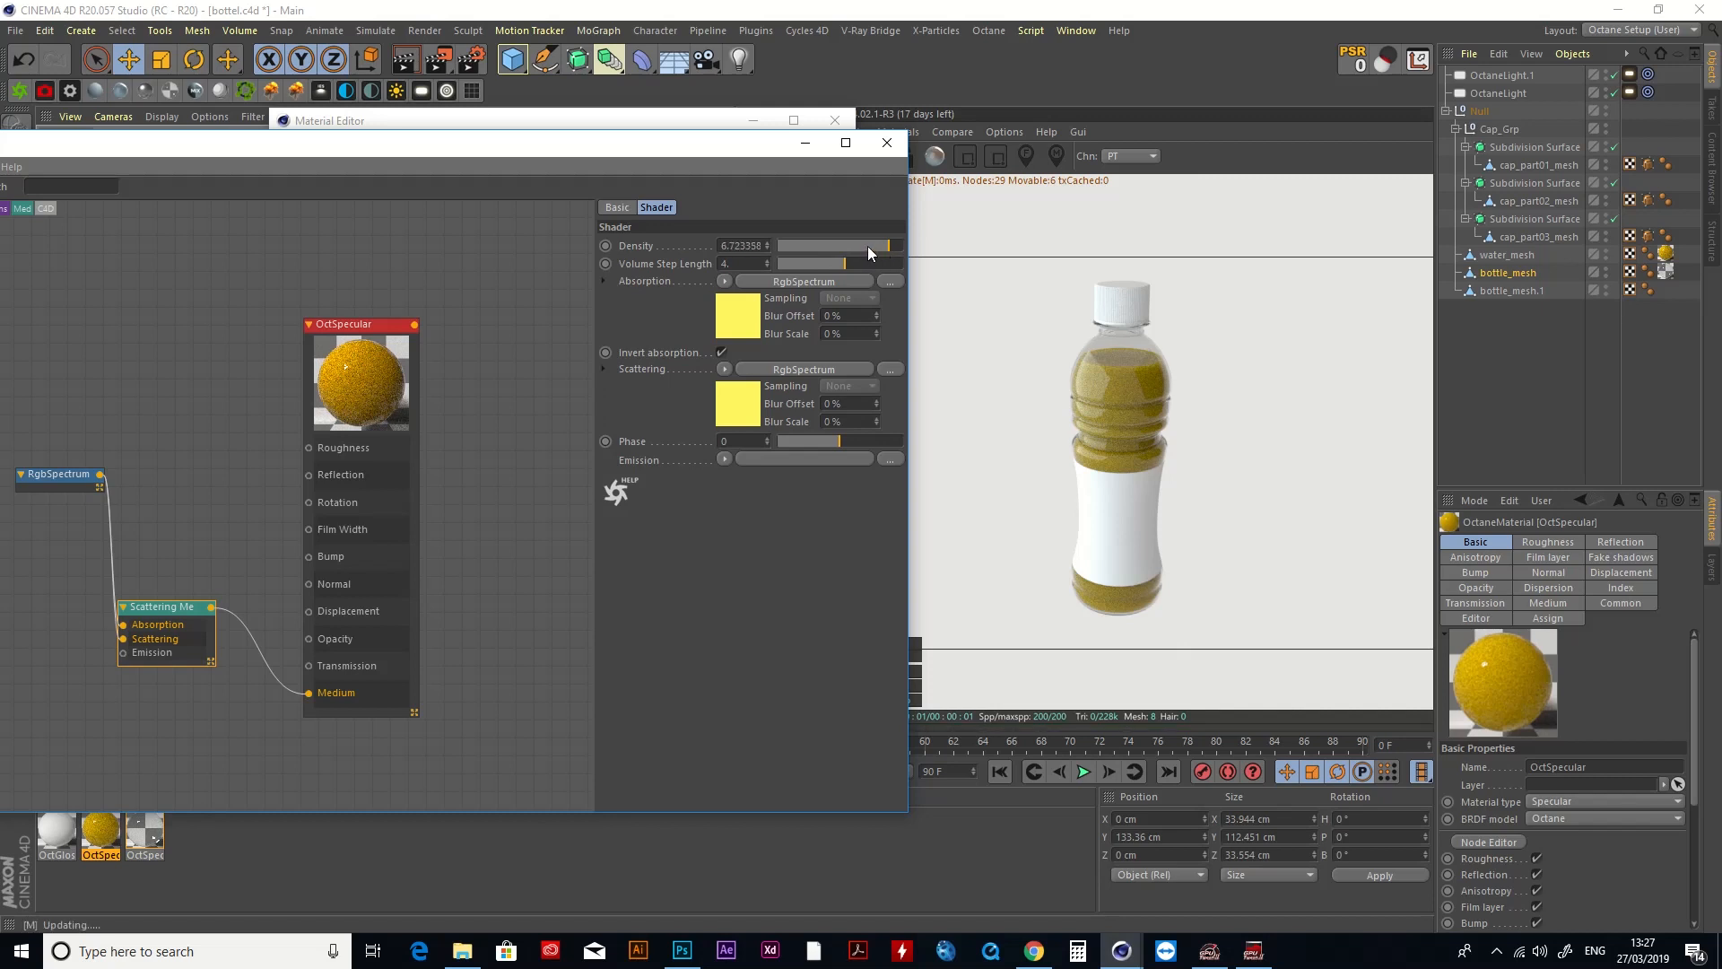
click(876, 245)
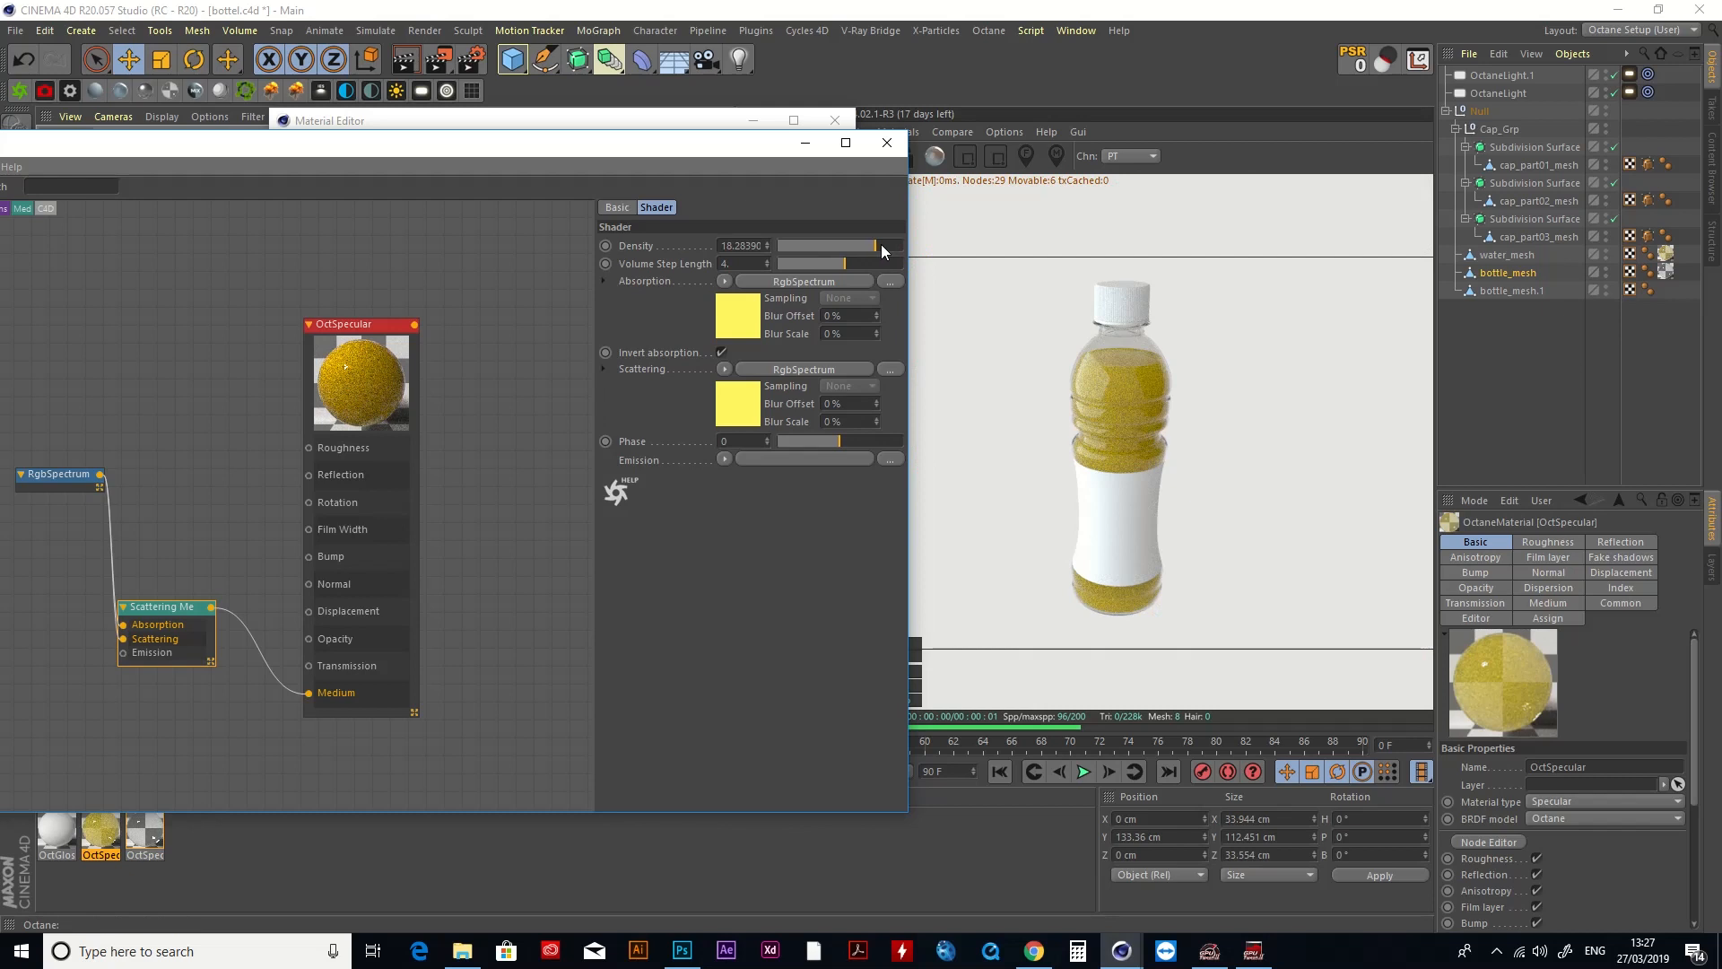
click(875, 245)
drag(614, 147, 703, 102)
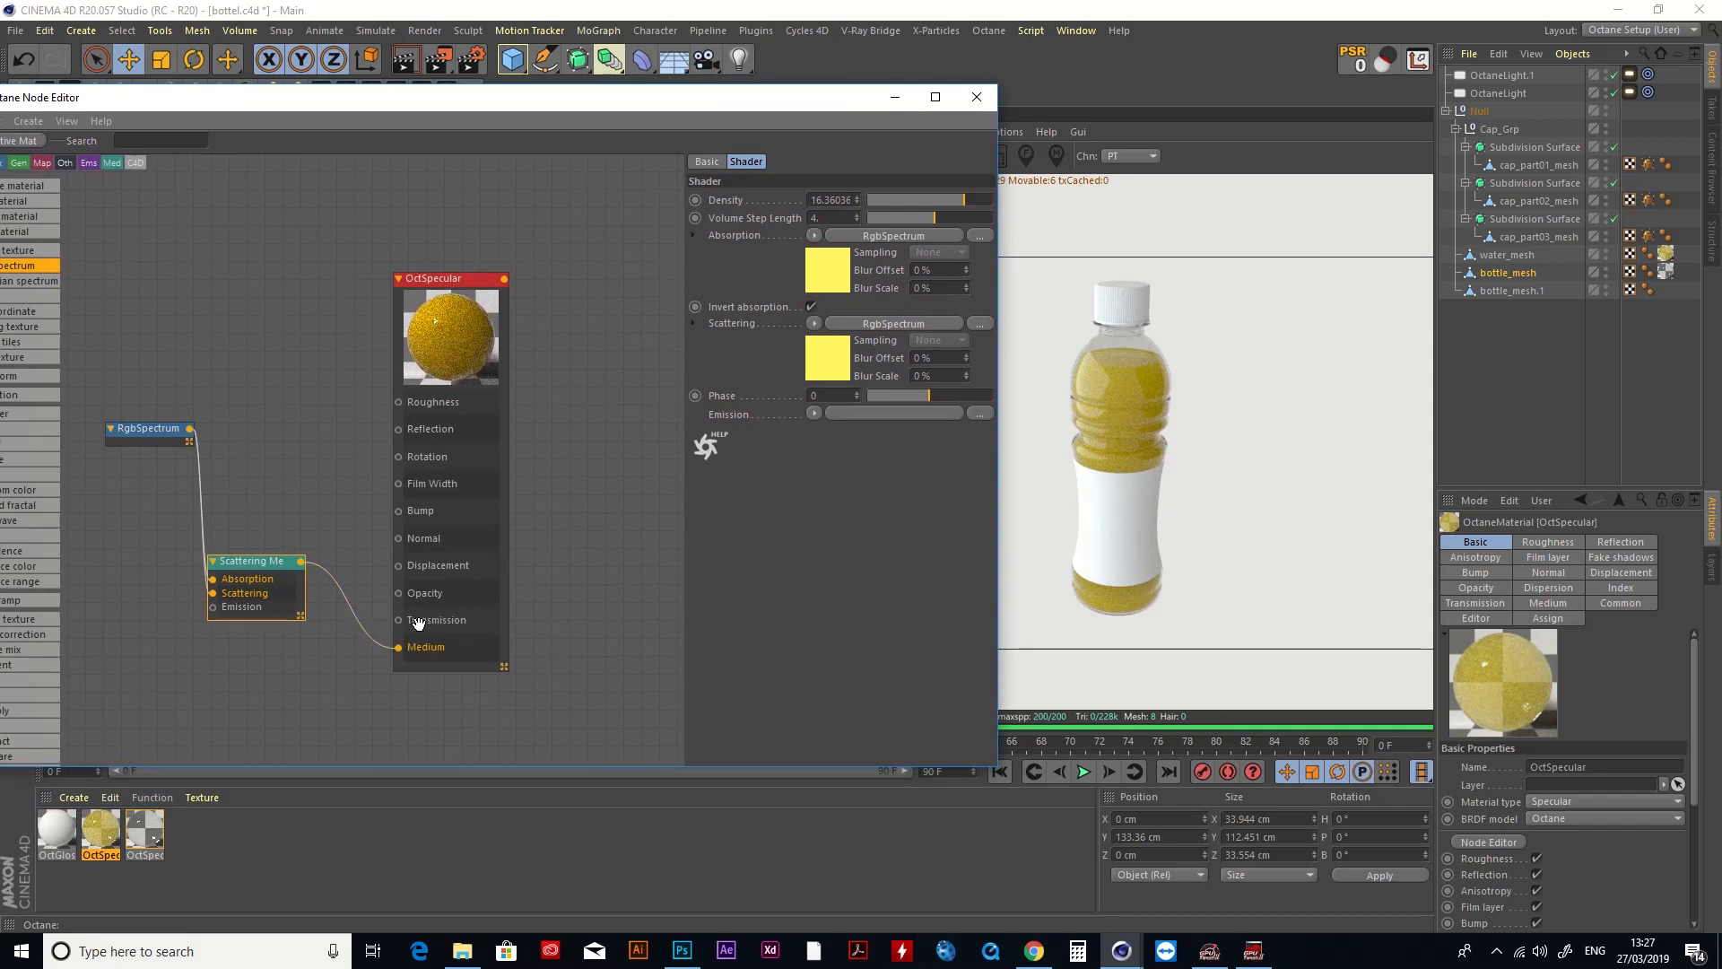
Step: Set the specular material's transmission color to a warm yellow with hue 49°, saturation 57% and value 100%
click(453, 358)
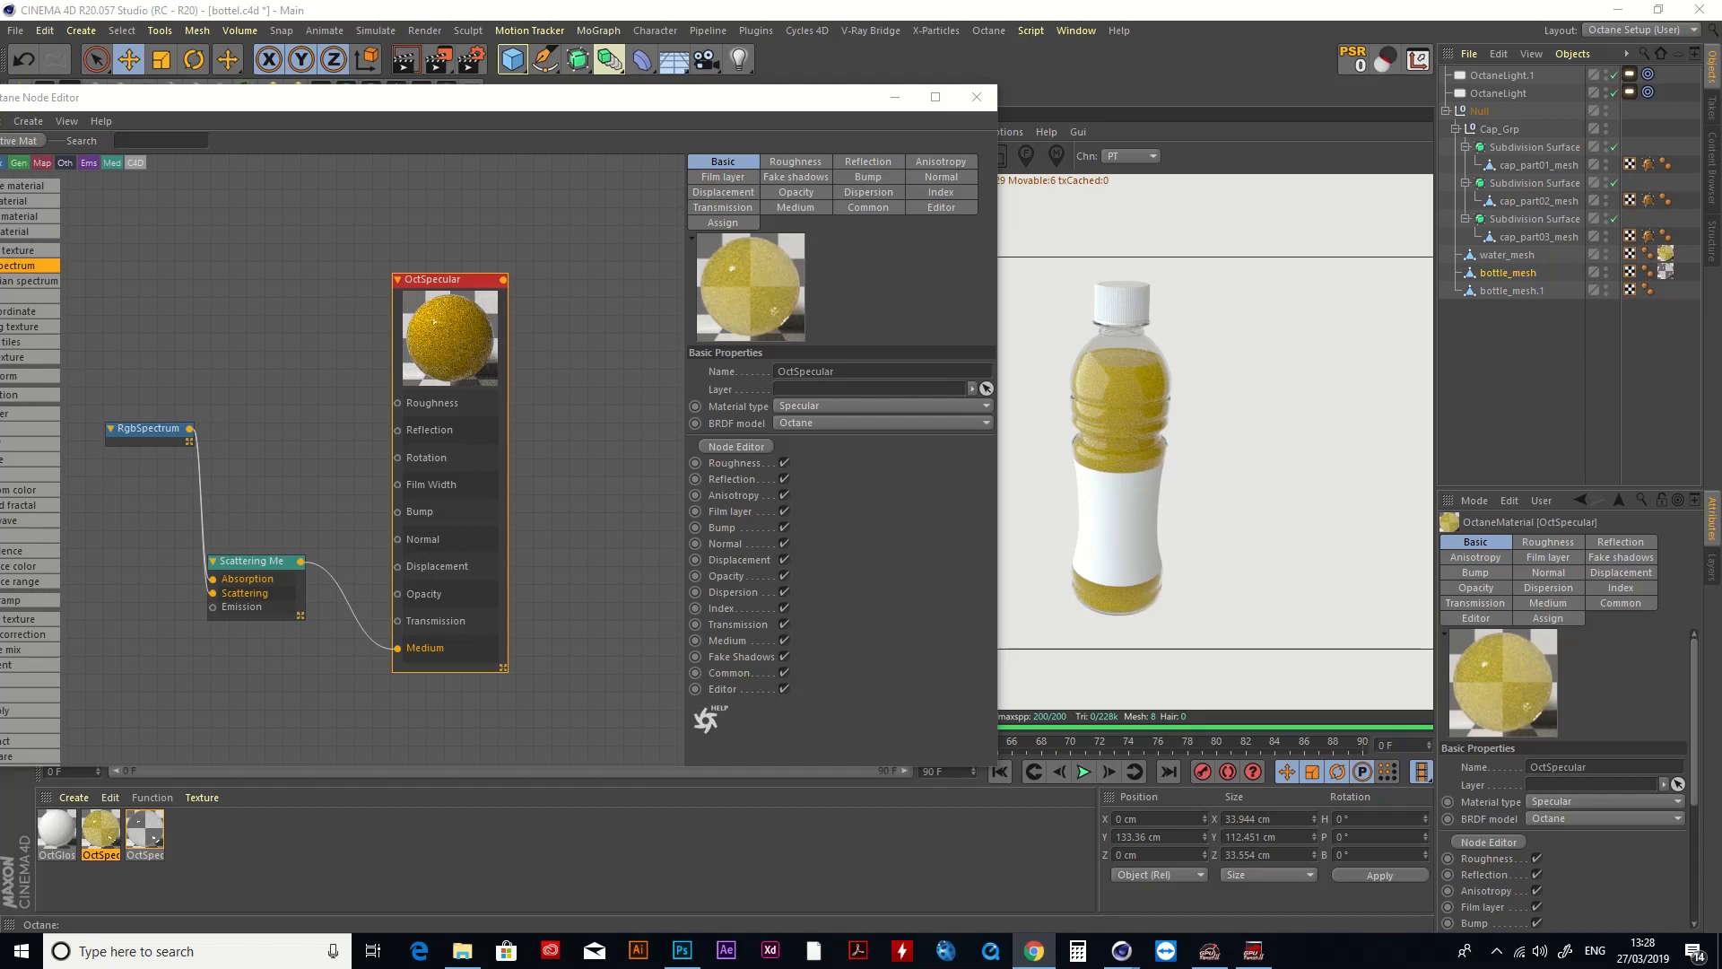
click(735, 207)
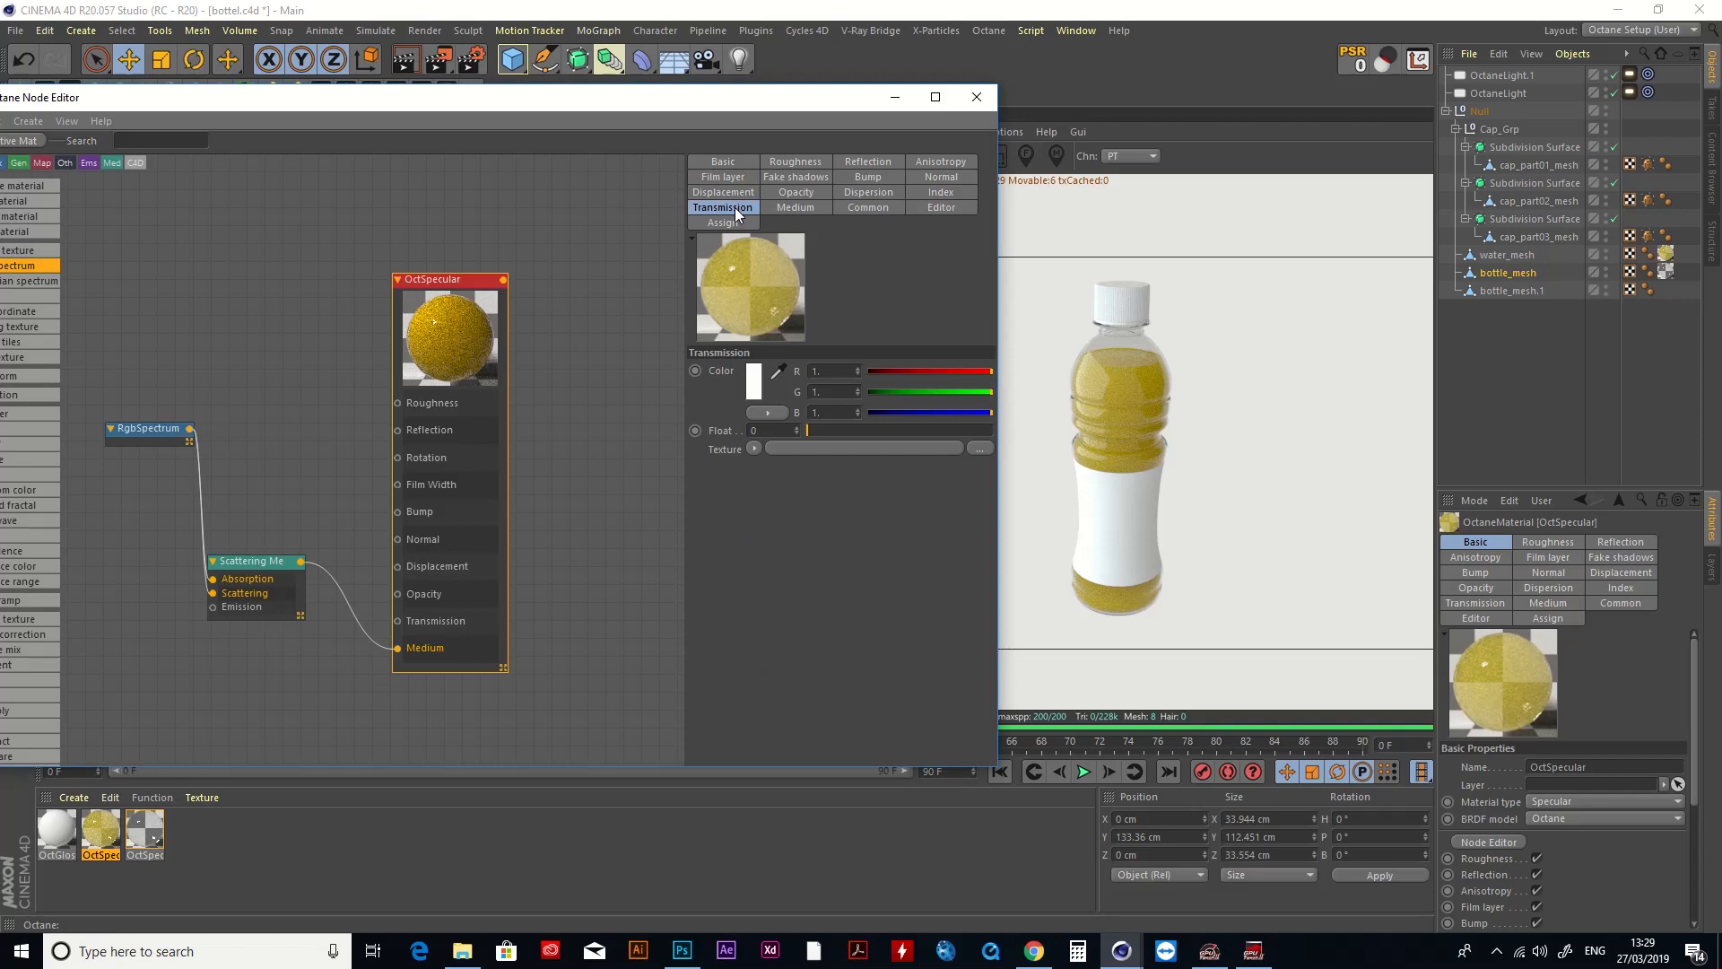
click(760, 393)
drag(664, 384, 677, 382)
drag(861, 396, 824, 395)
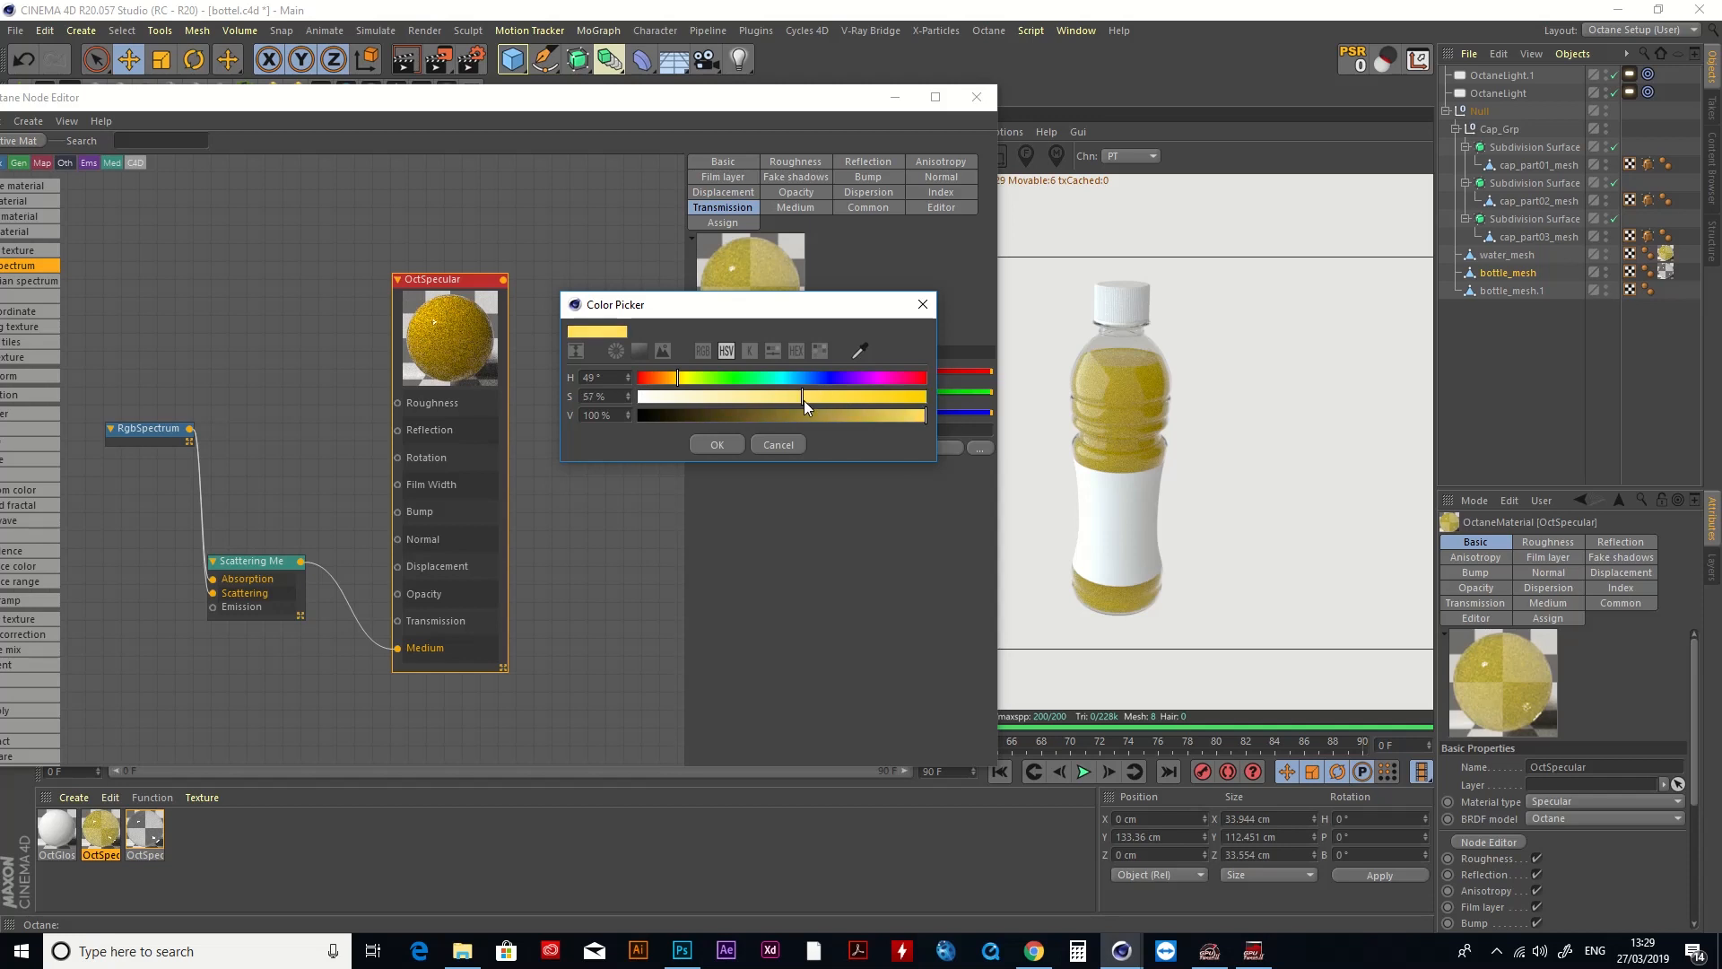
click(718, 445)
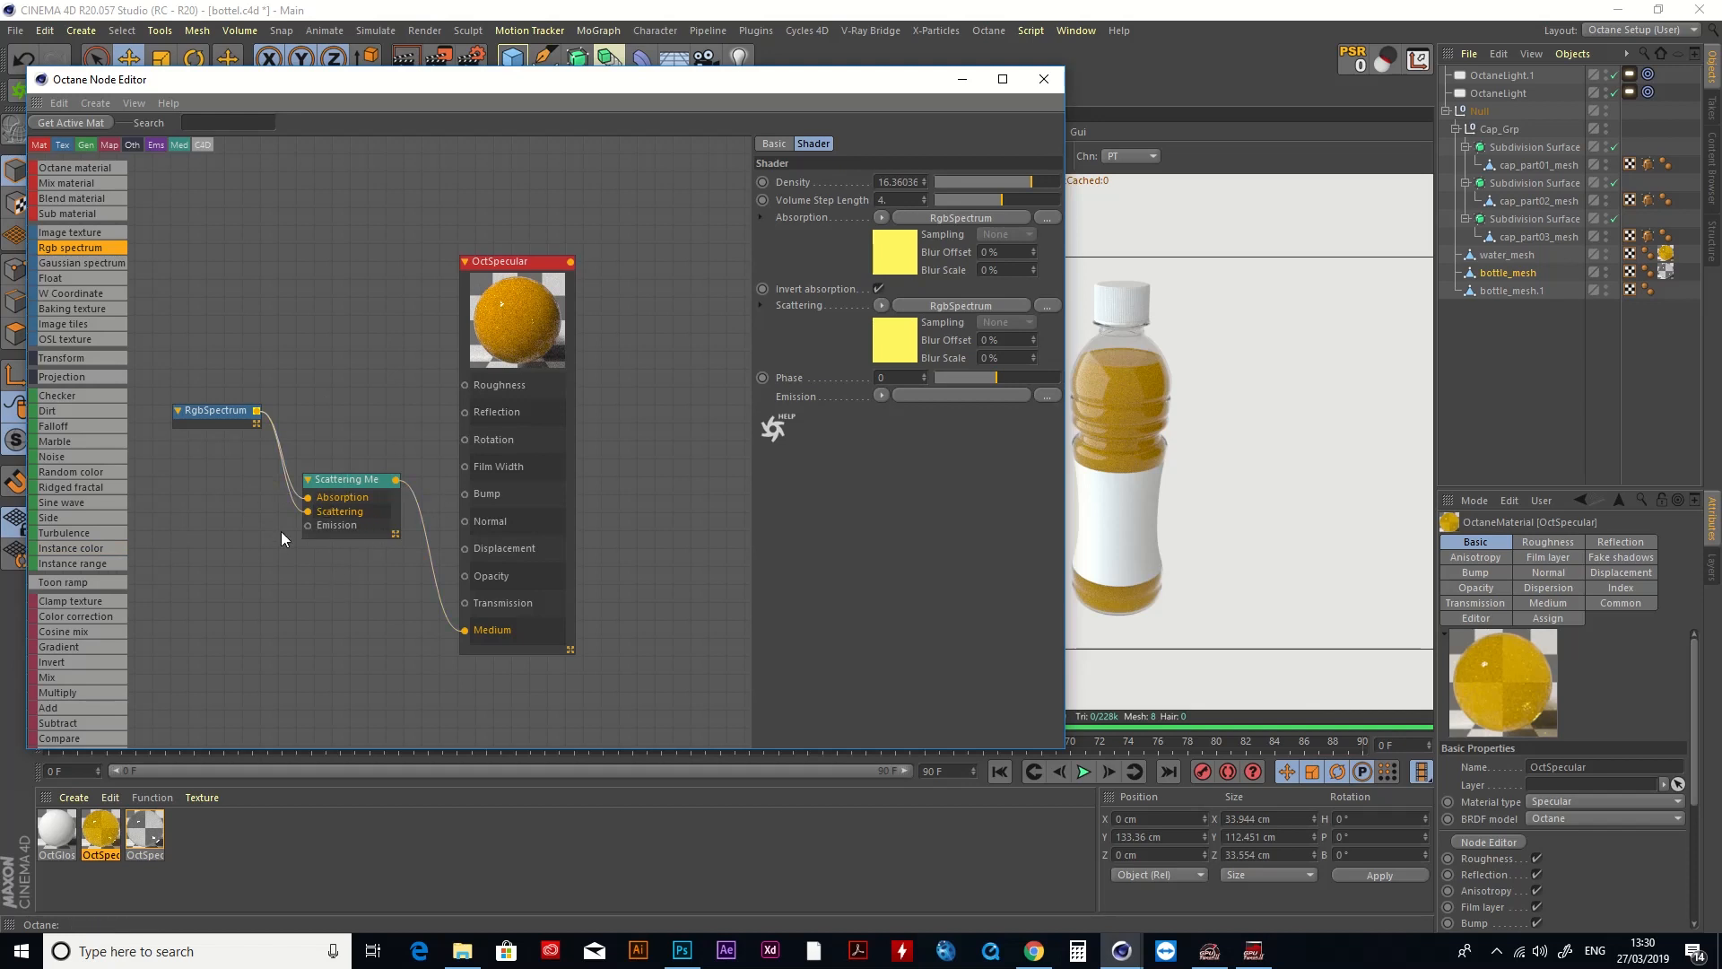
Step: Add a Blackbody emission node and connect it to the scattering medium's Emission input
scroll(73, 644, down, 5)
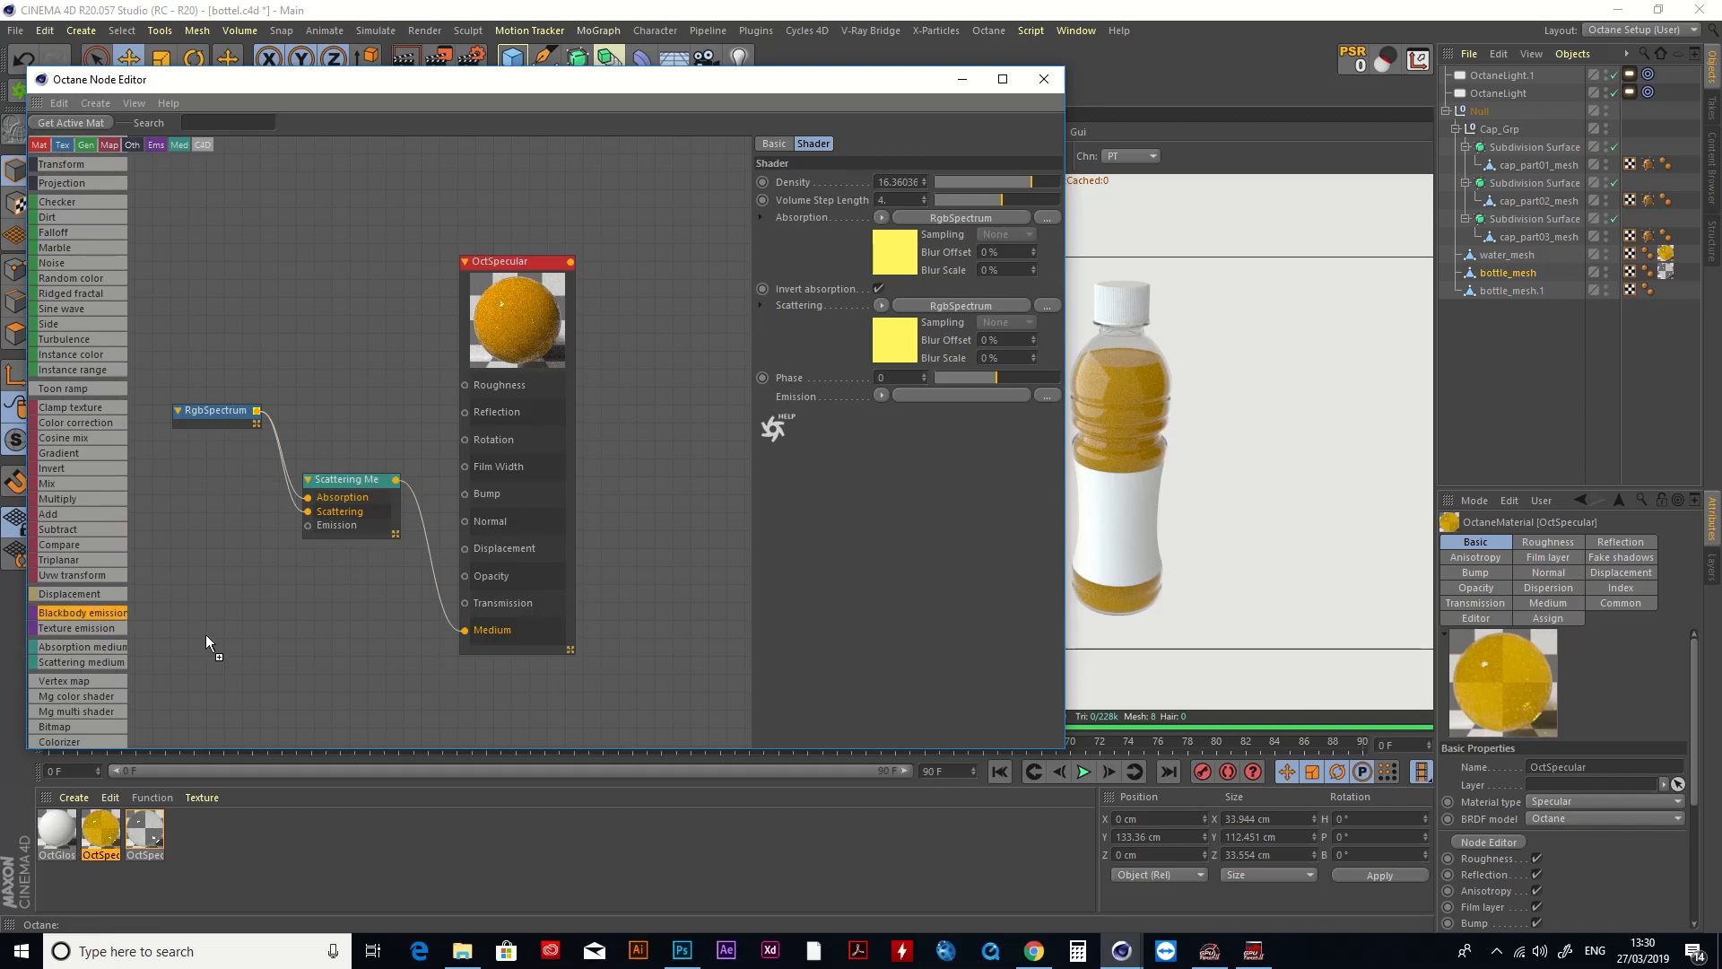
drag(189, 623, 308, 525)
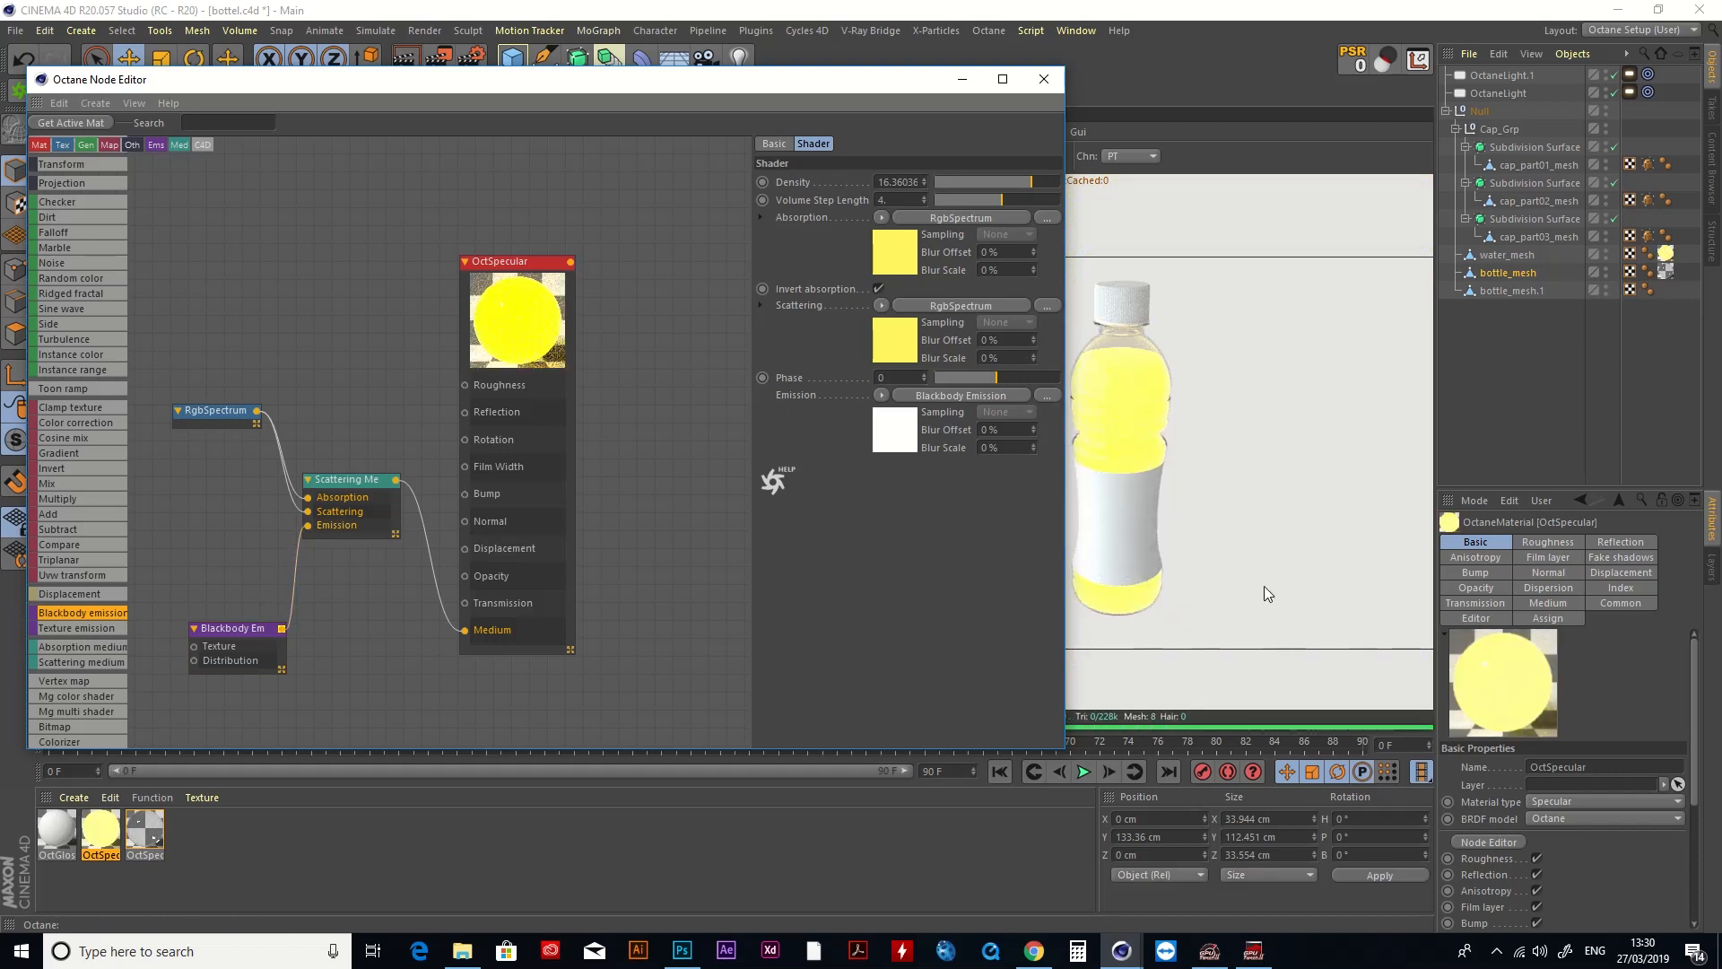
drag(229, 633, 245, 599)
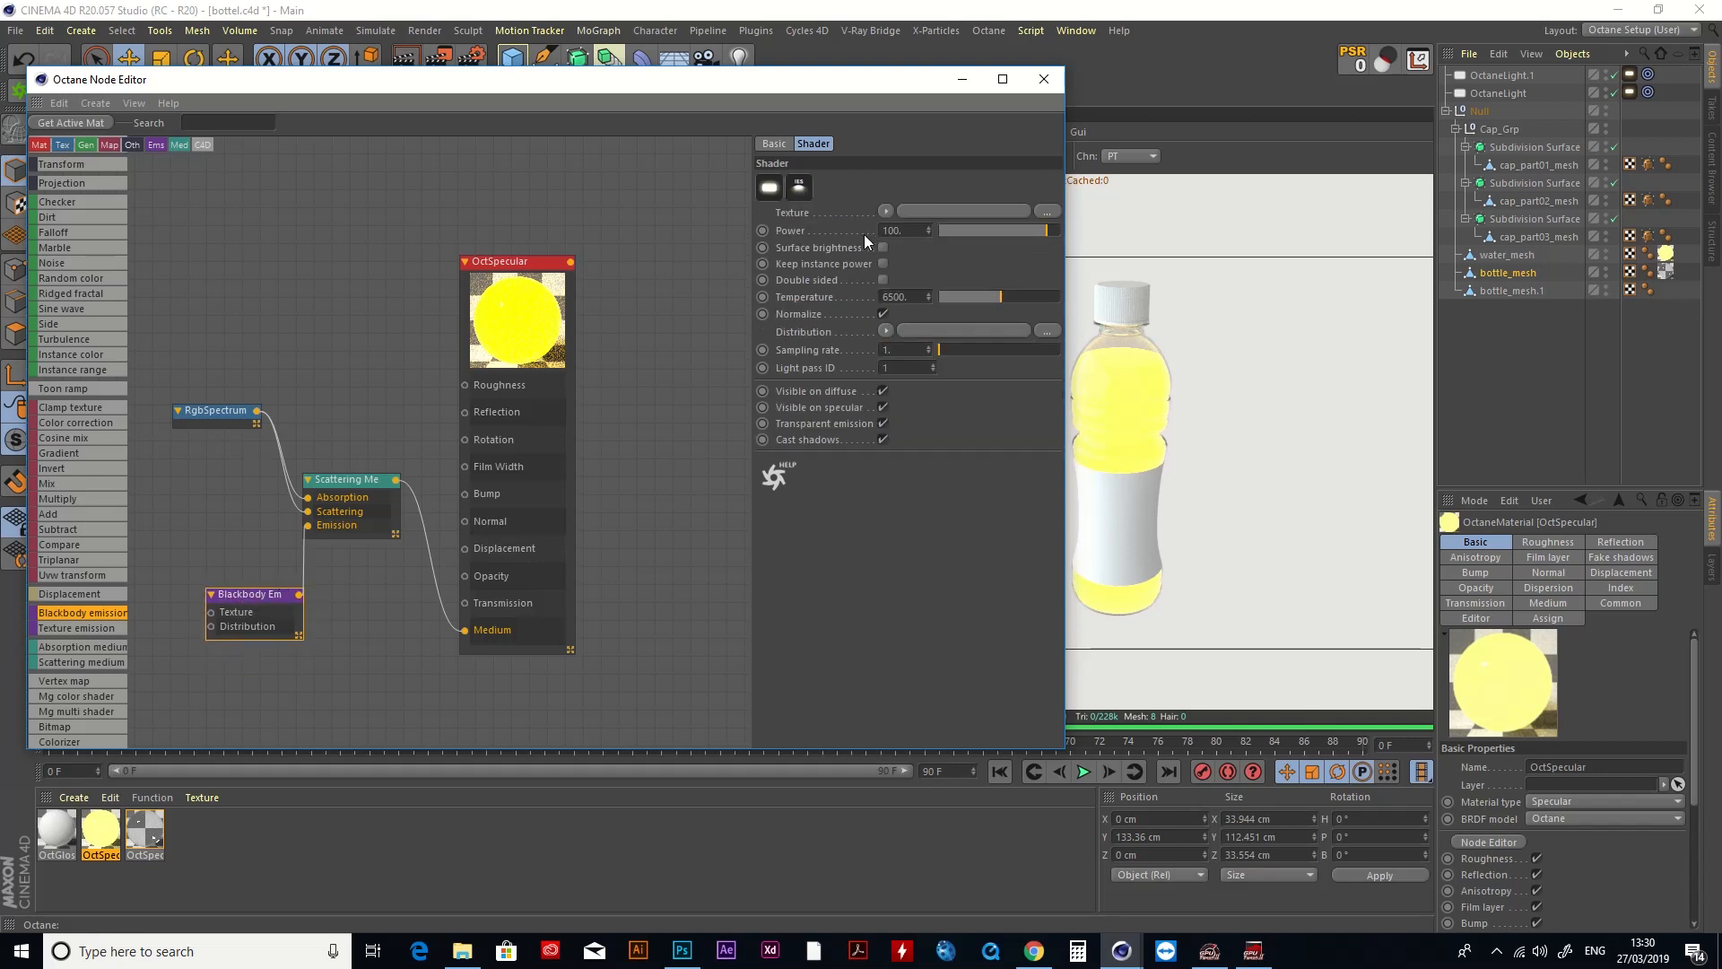
Step: Set the blackbody emission's power to 3 and uncover the bottle render to check the liquid
mouse_move(1021, 229)
mouse_down()
mouse_move(999, 229)
mouse_move(1025, 232)
mouse_up()
text(3)
key(Return)
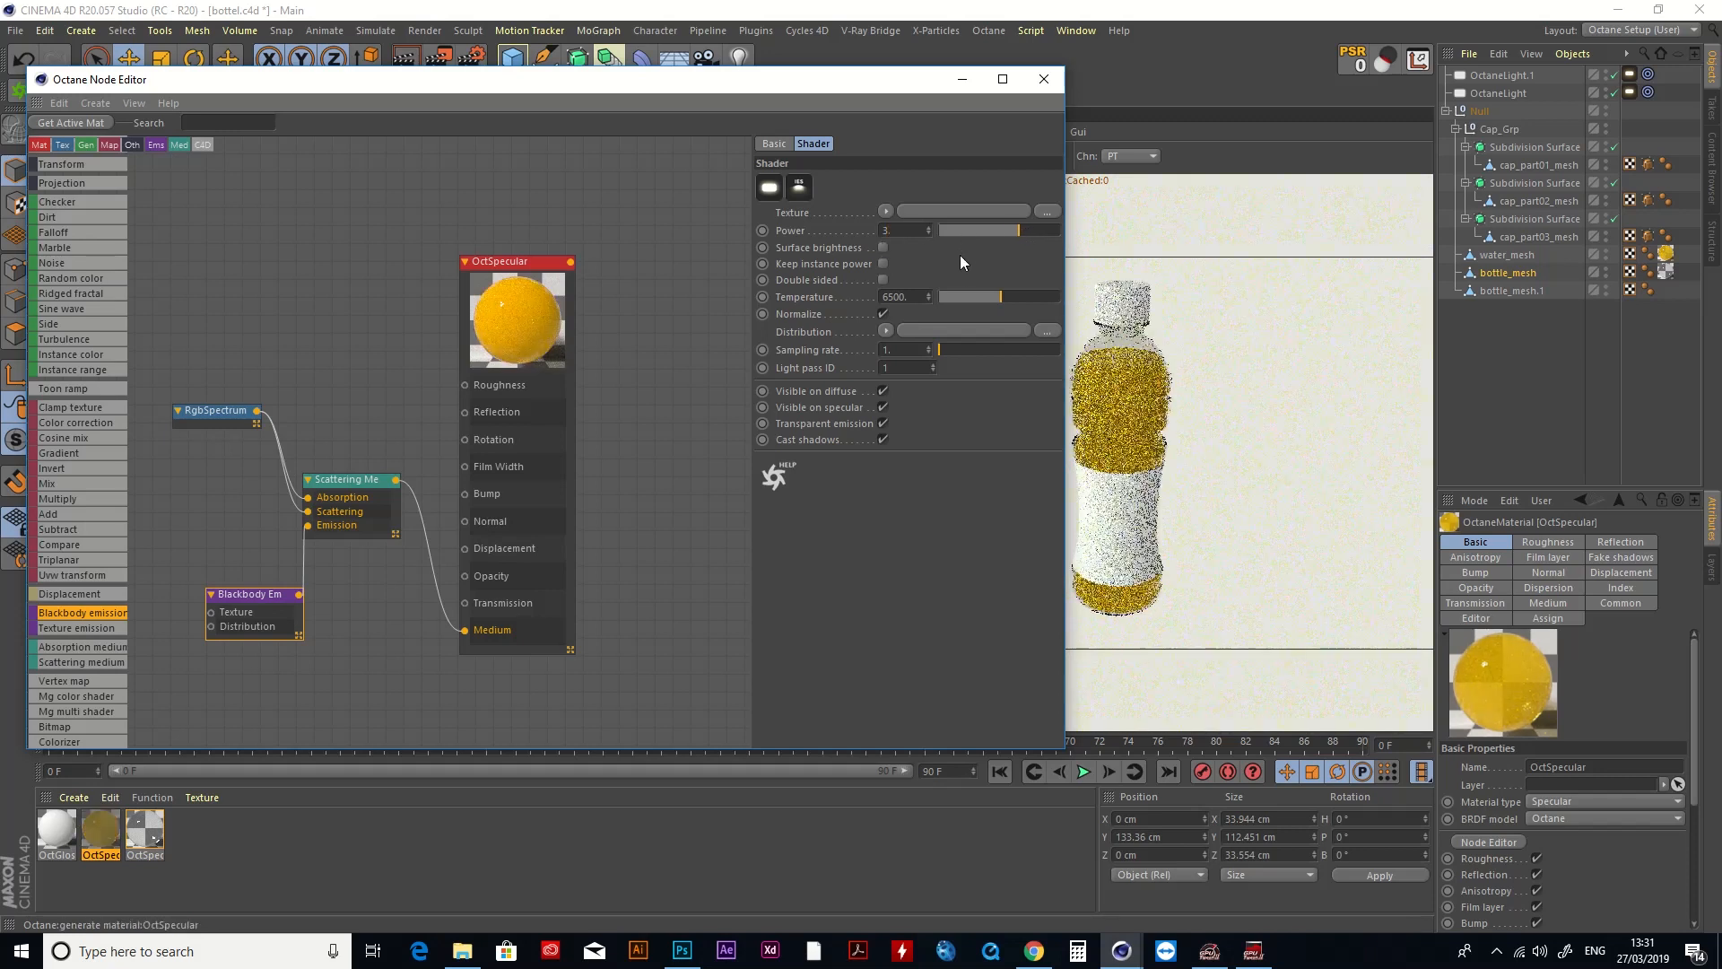
drag(858, 80, 1090, 698)
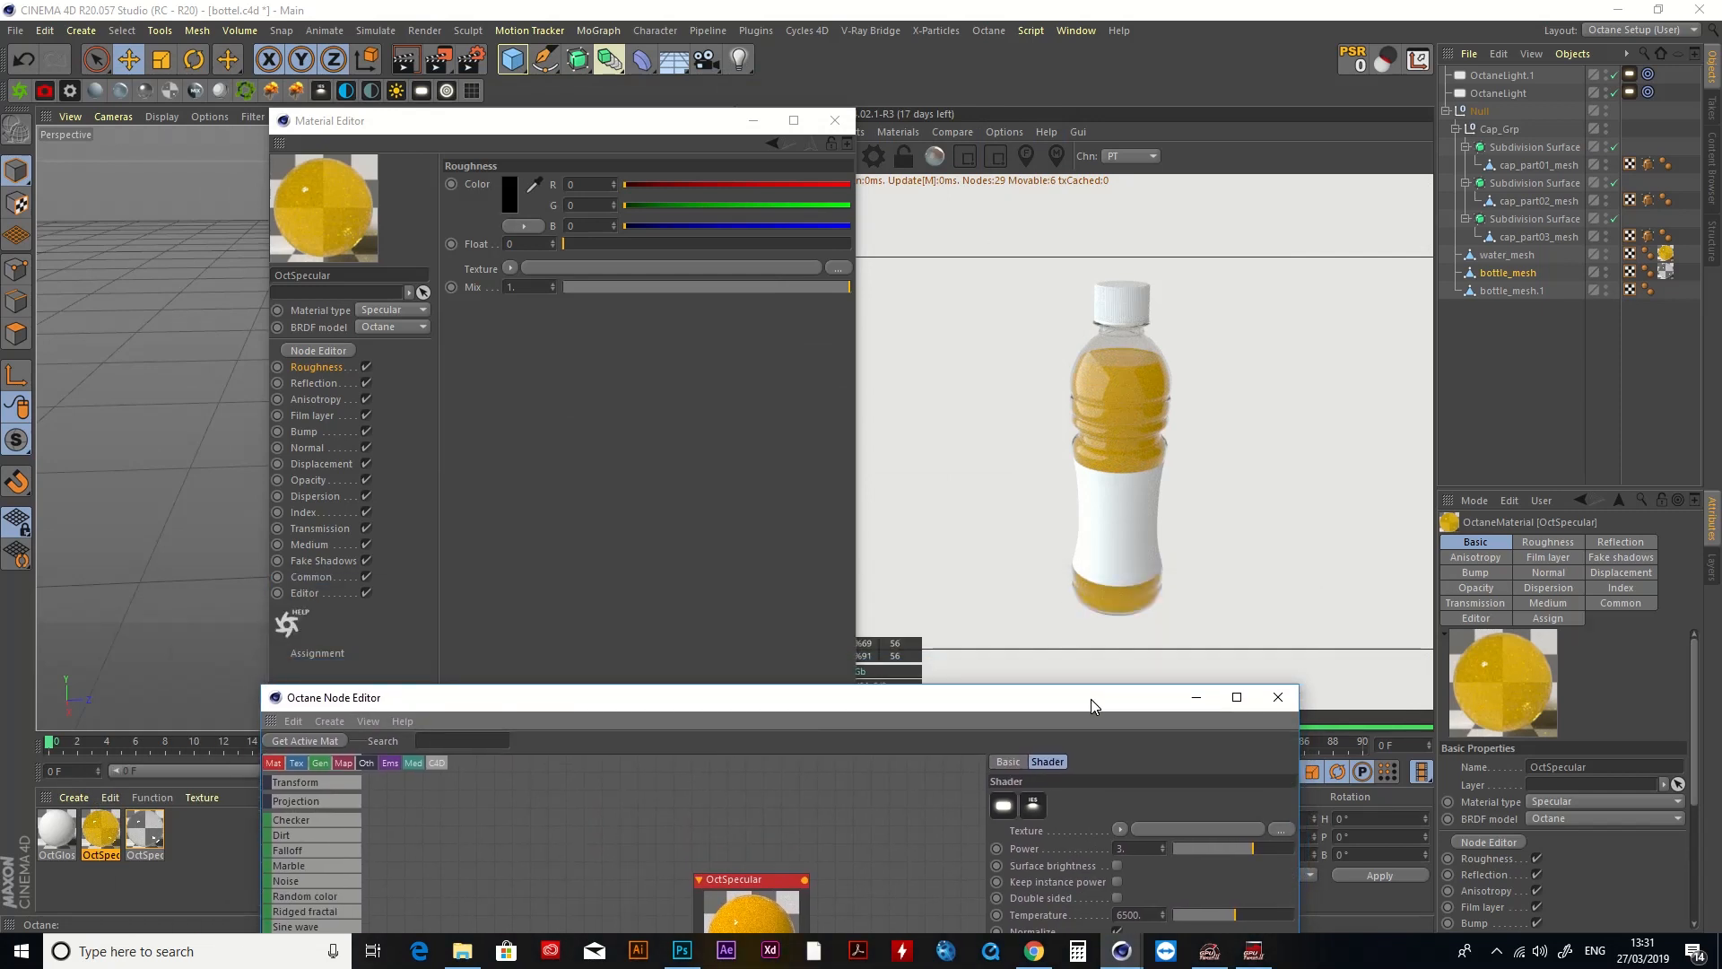
drag(1091, 698, 1094, 627)
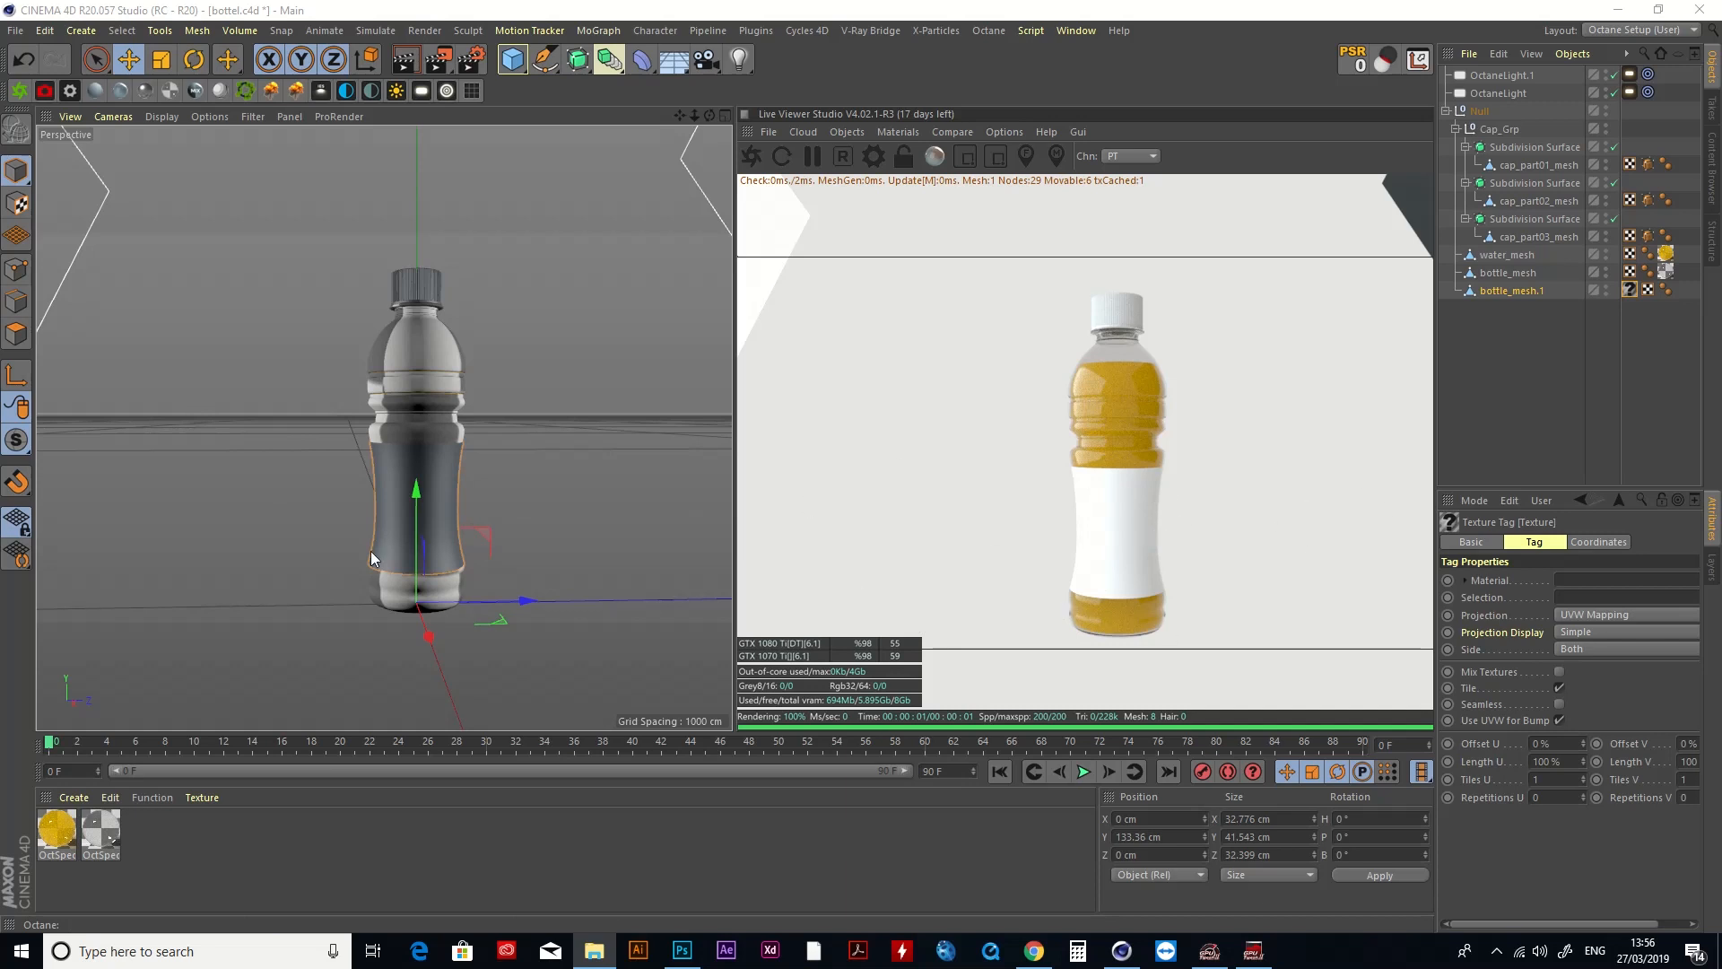
Step: Create a glossy Octane material for the bottle label and open it in the node editor
click(113, 98)
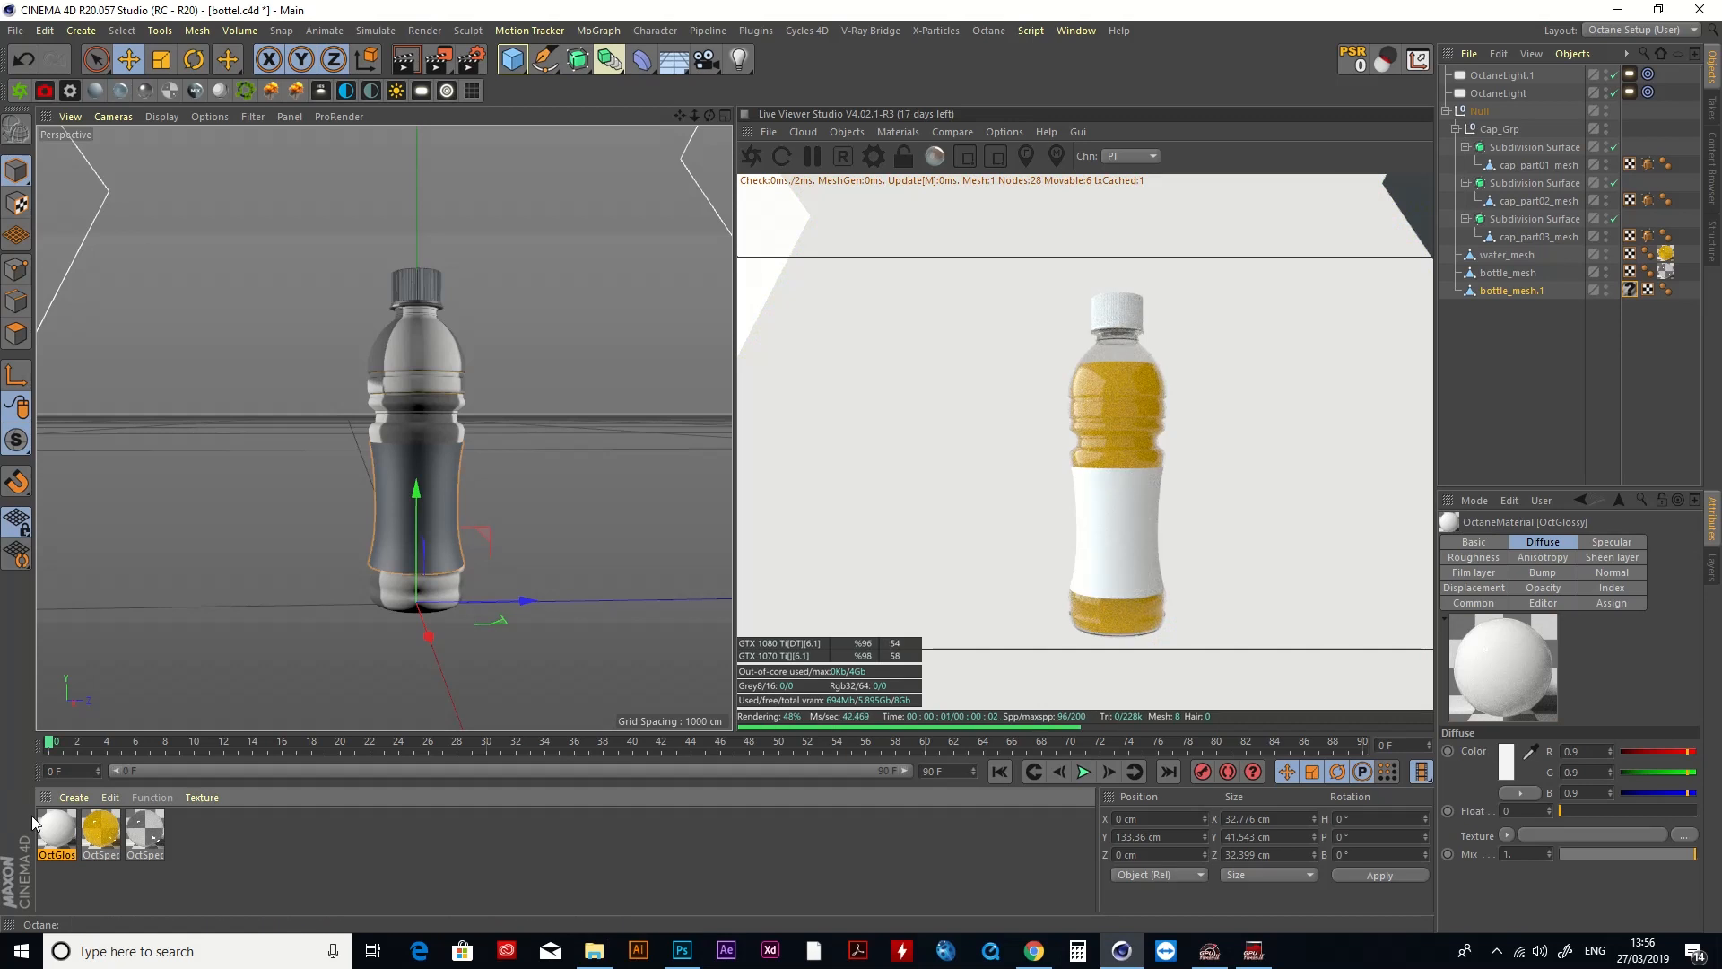
double_click(60, 833)
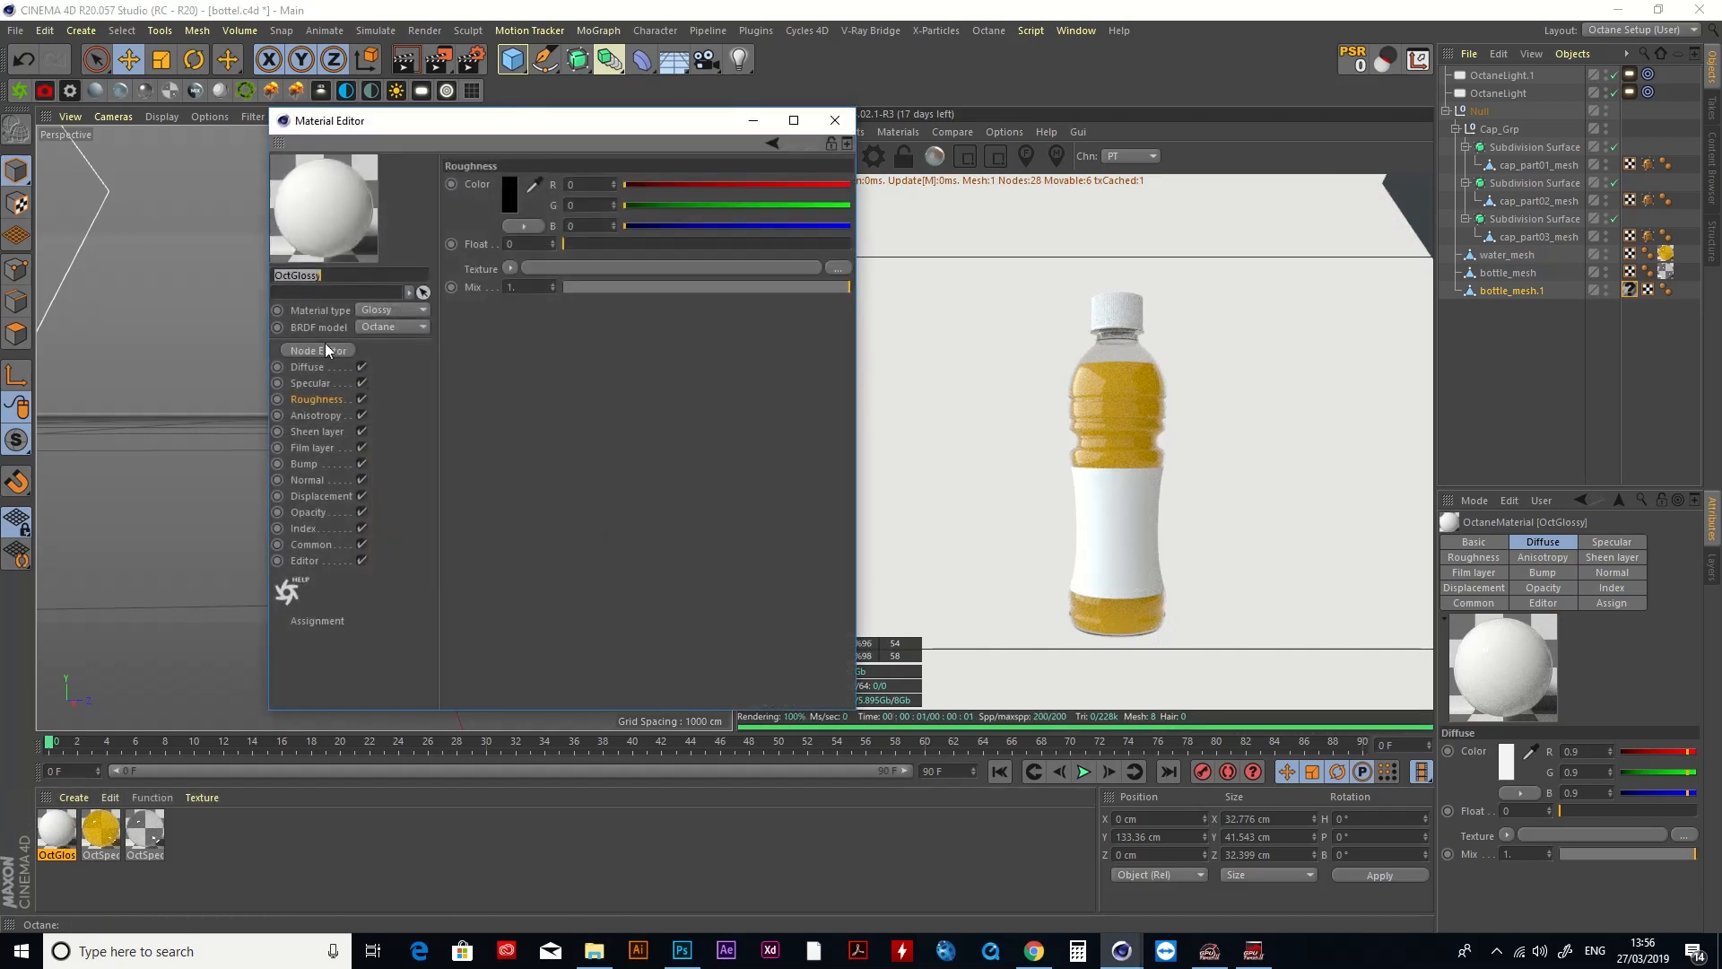
click(304, 350)
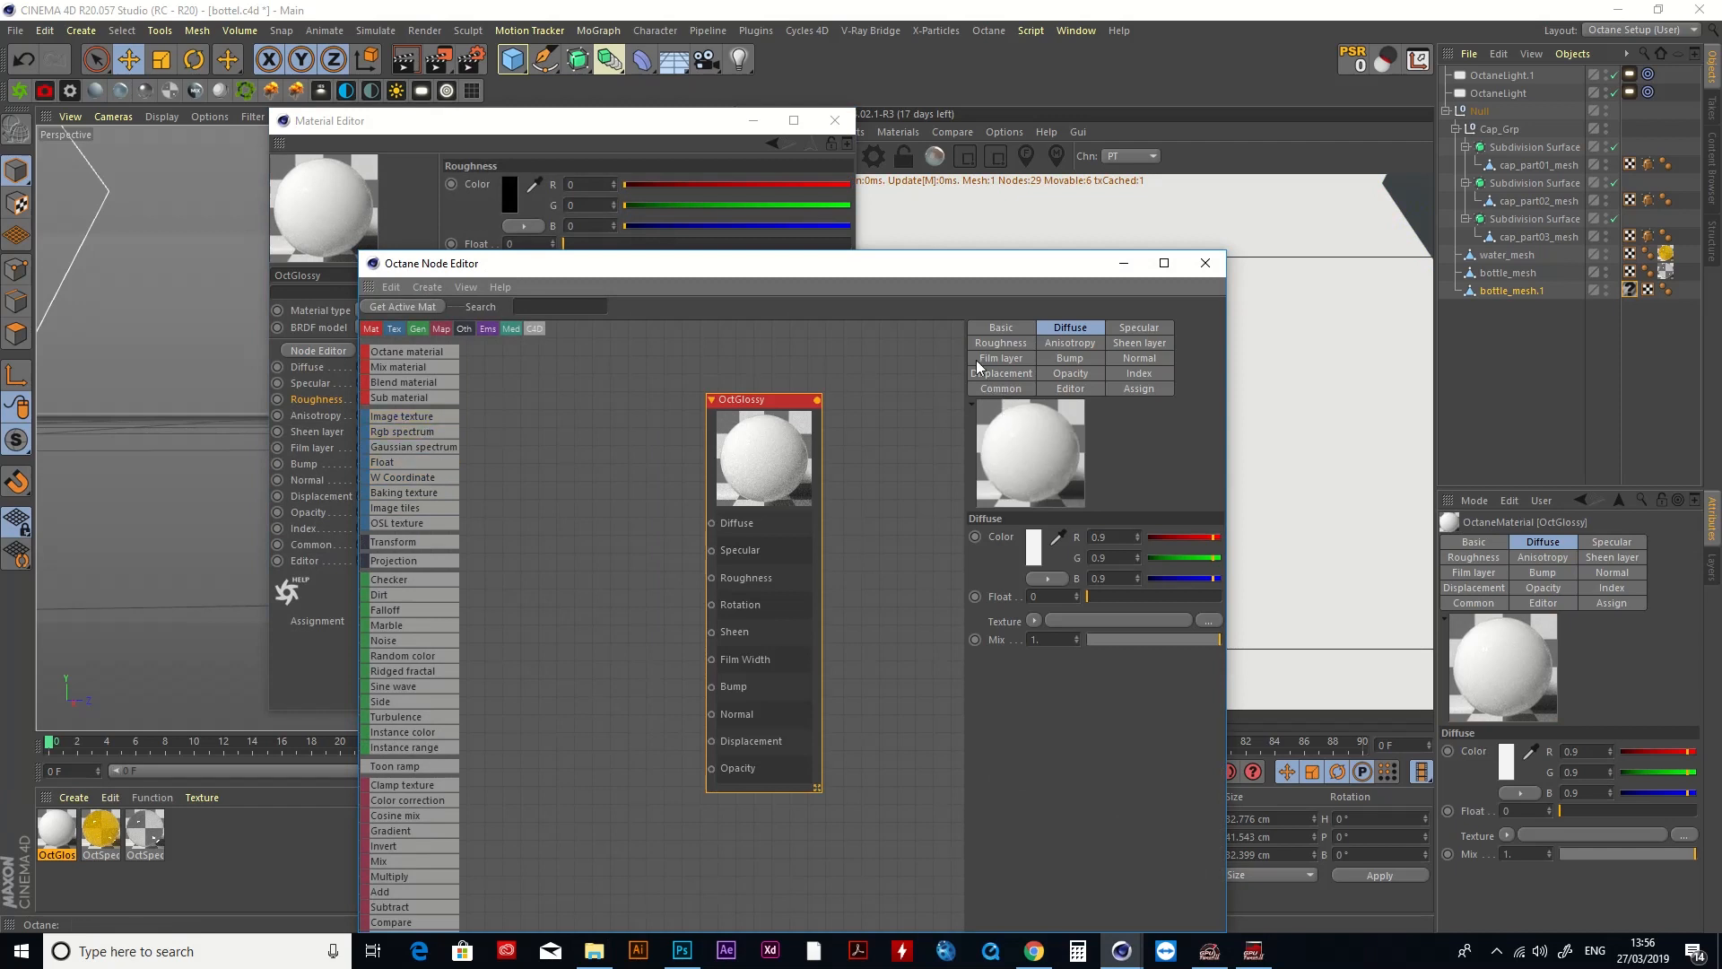
Step: Add an Image texture node to the glossy material and load 438383_5659929_1037756_image from the jucice folder
drag(418, 420, 505, 551)
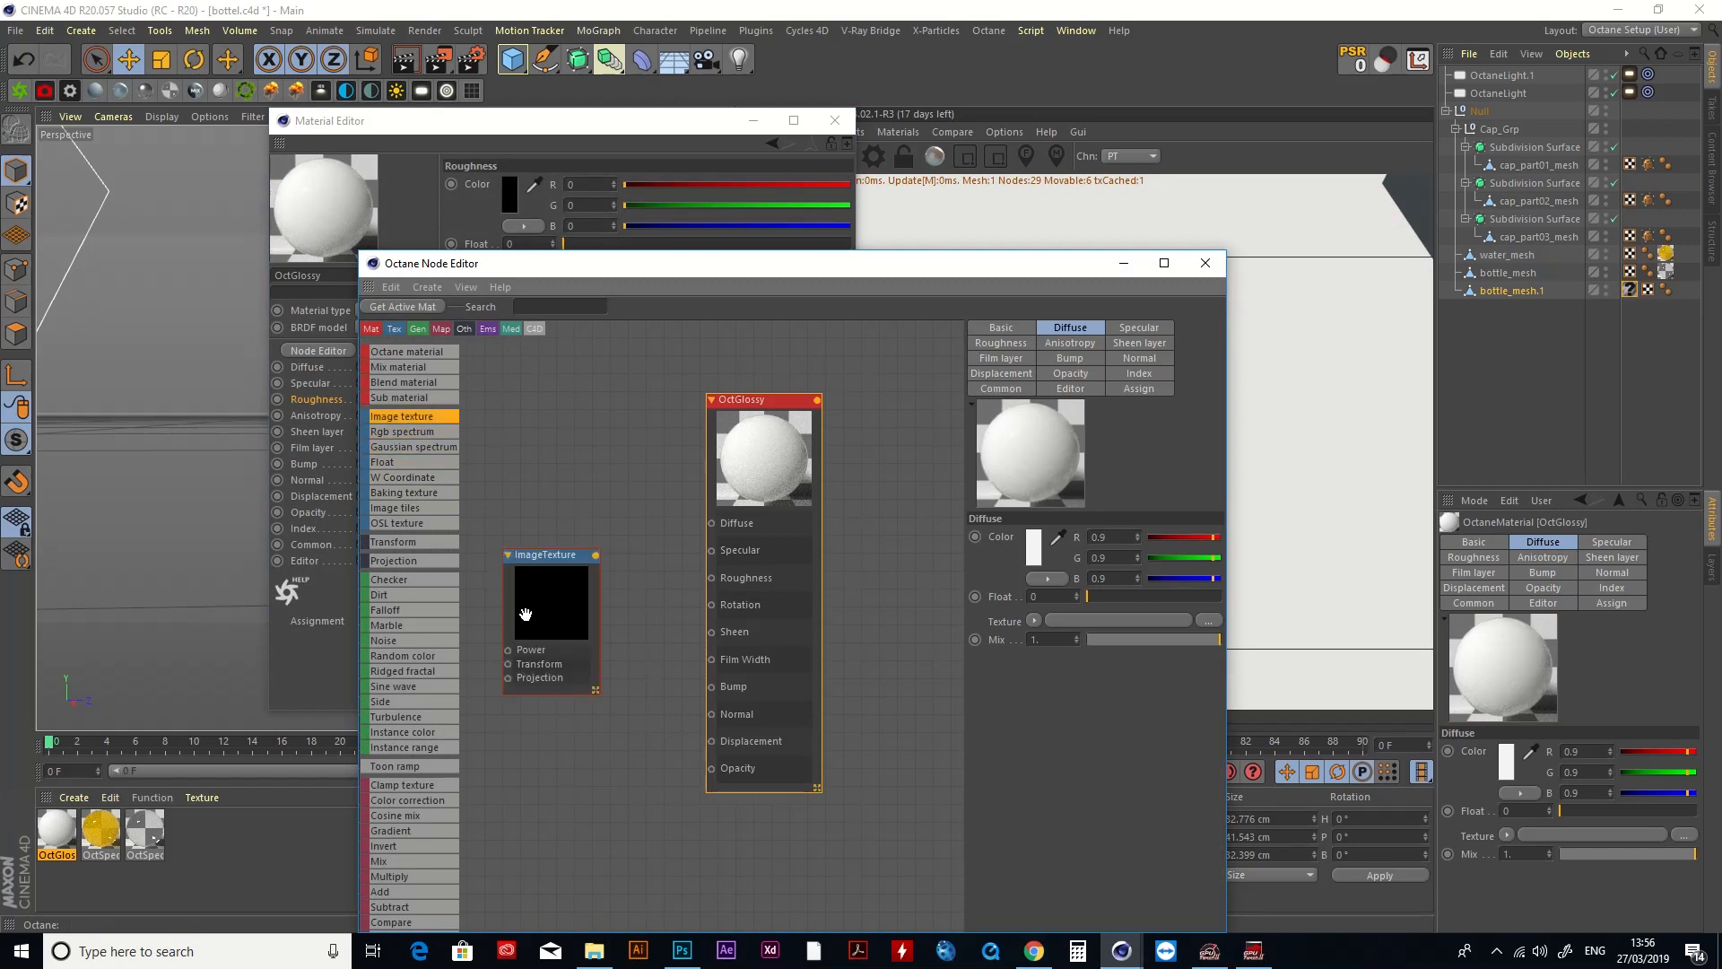
click(527, 609)
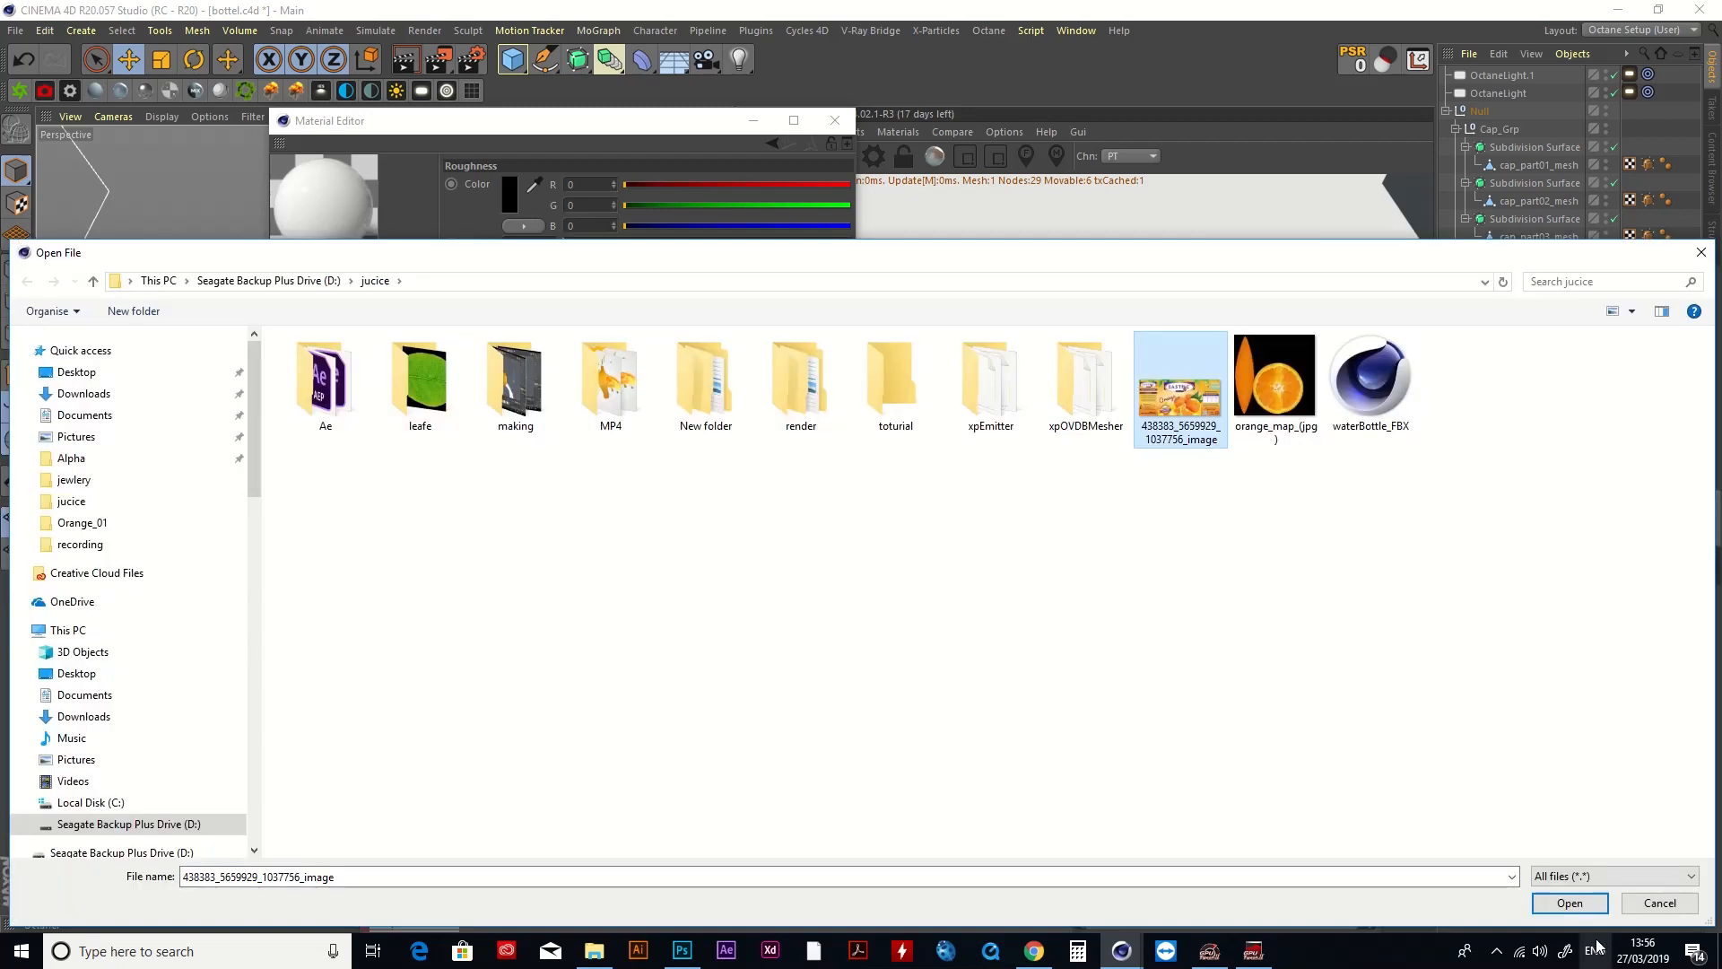
click(1585, 909)
click(959, 543)
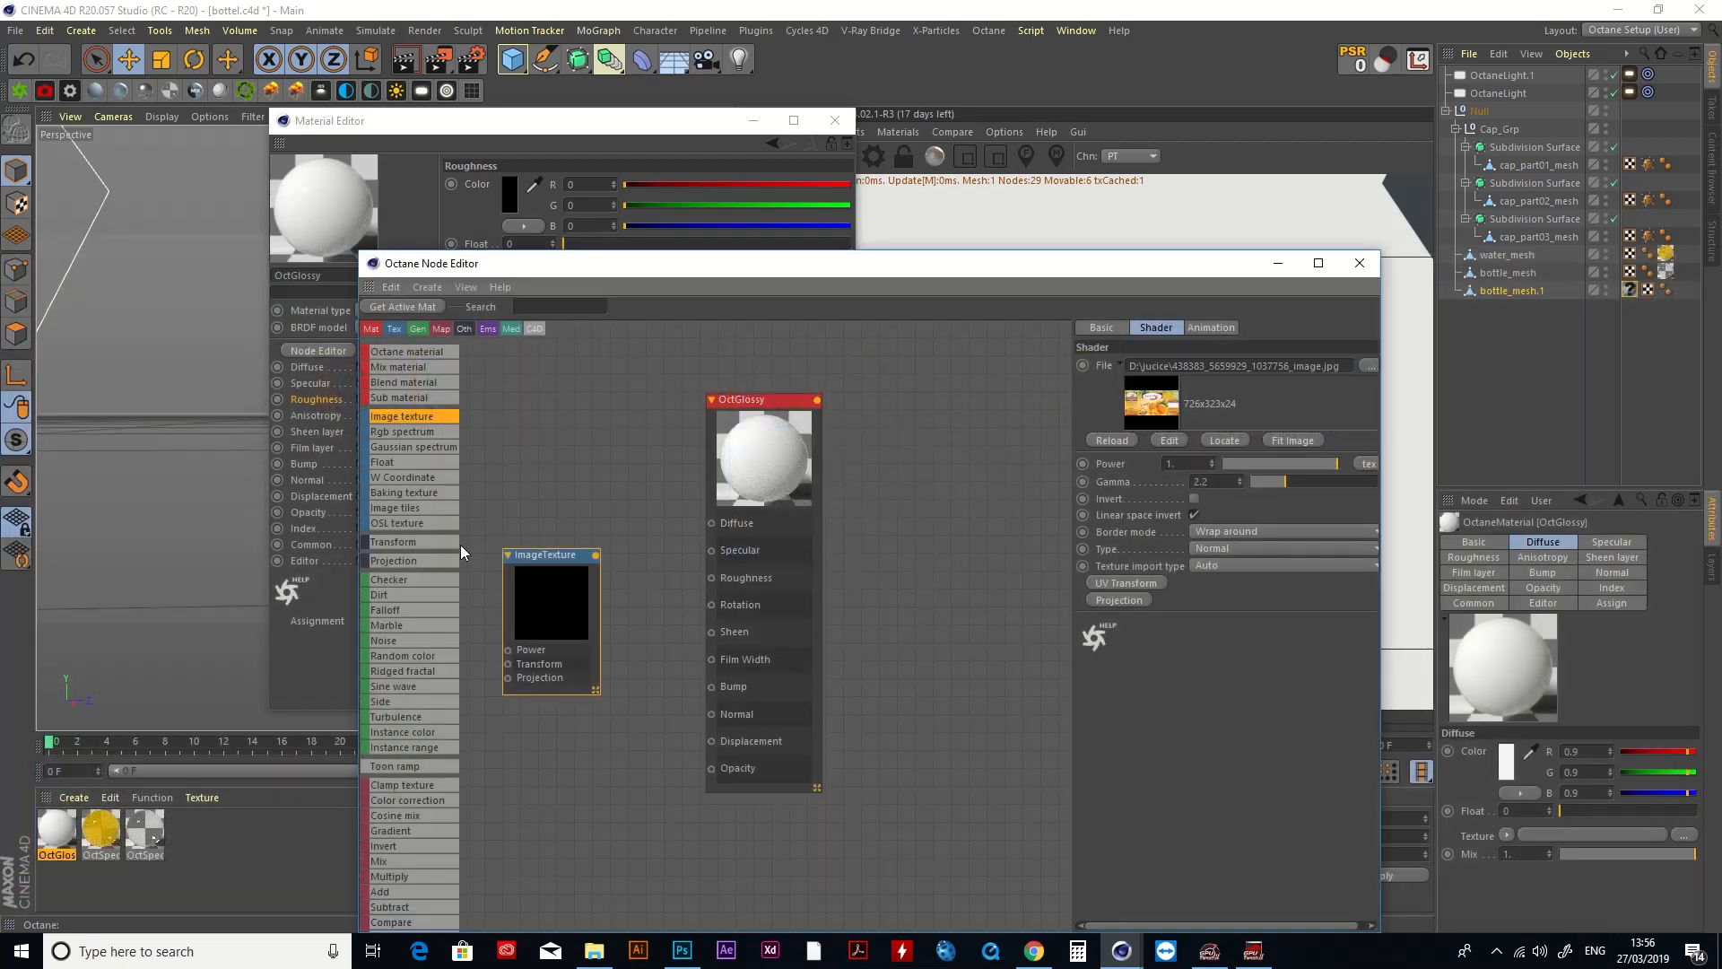
Step: Connect the image texture to the glossy material's Diffuse input and apply the material to the bottle's label
drag(595, 555, 704, 530)
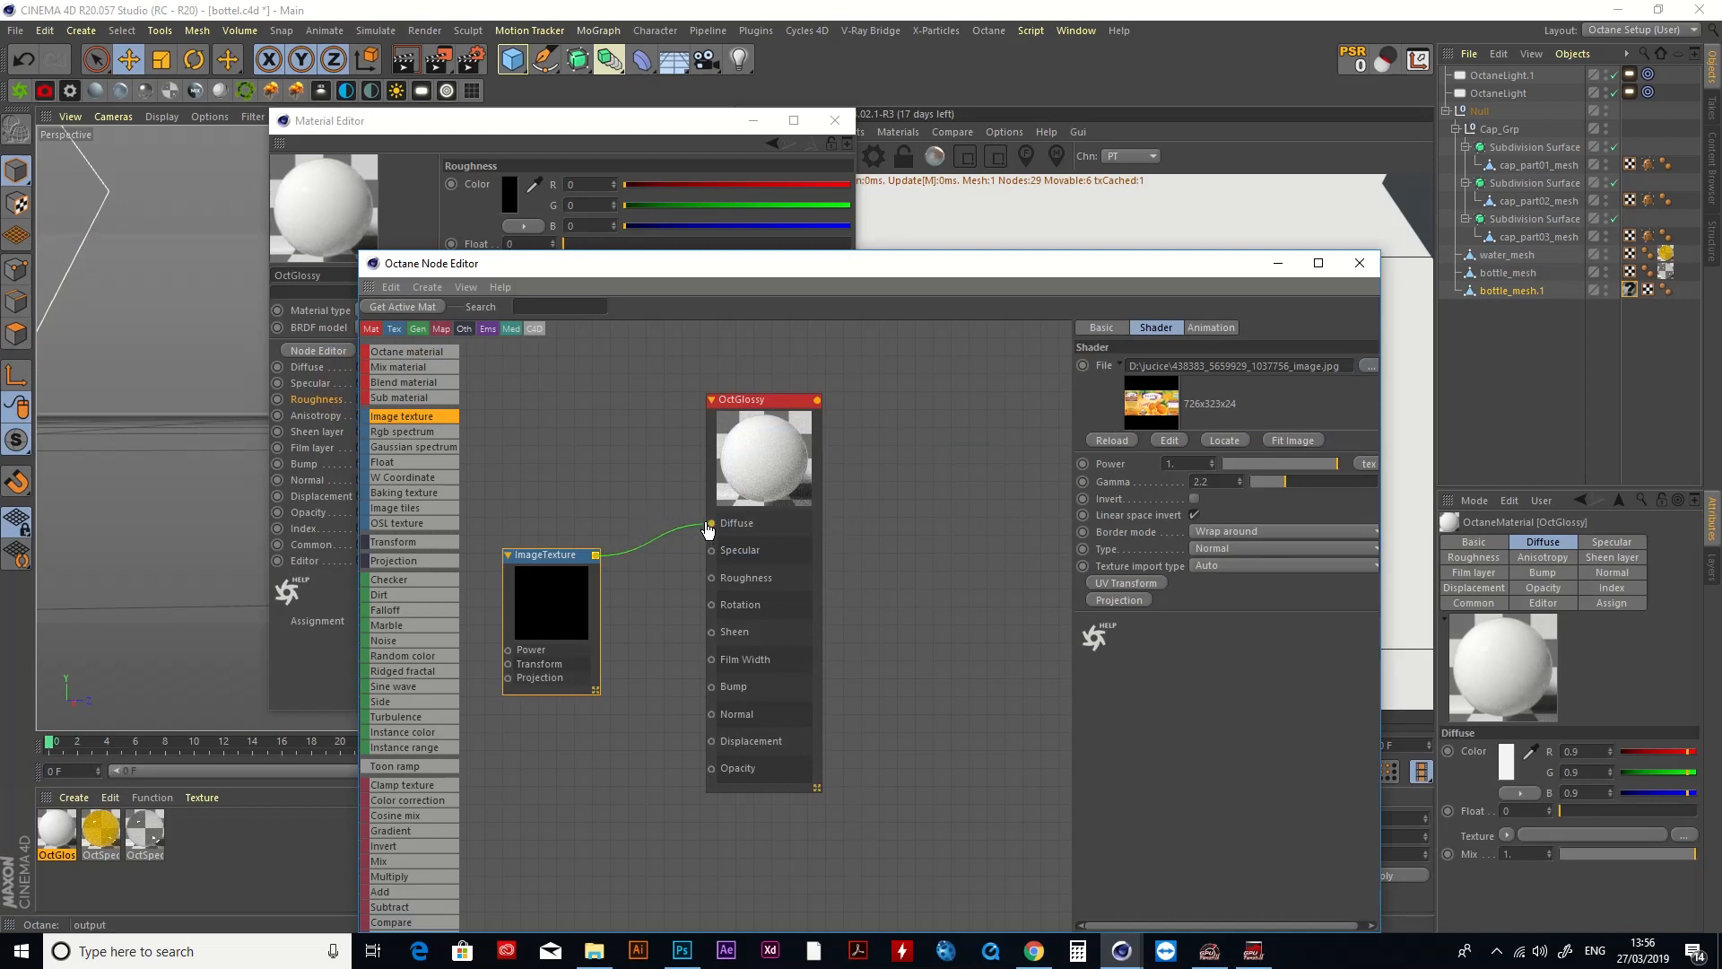
click(1360, 263)
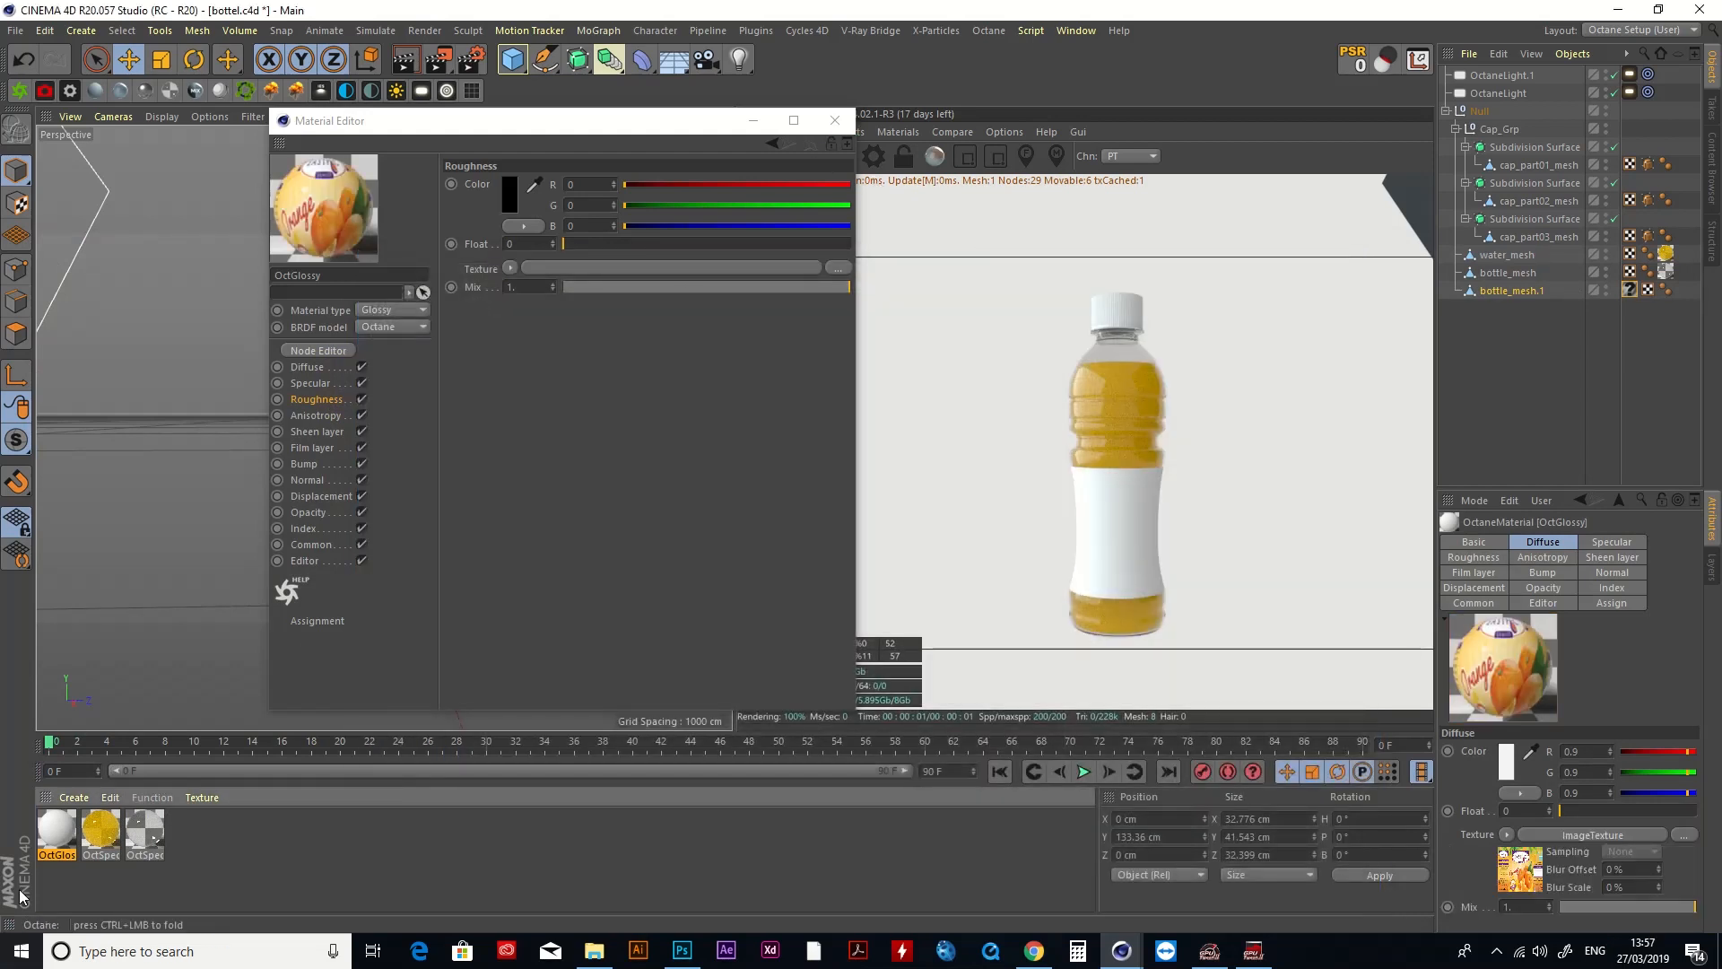
drag(63, 828, 1117, 520)
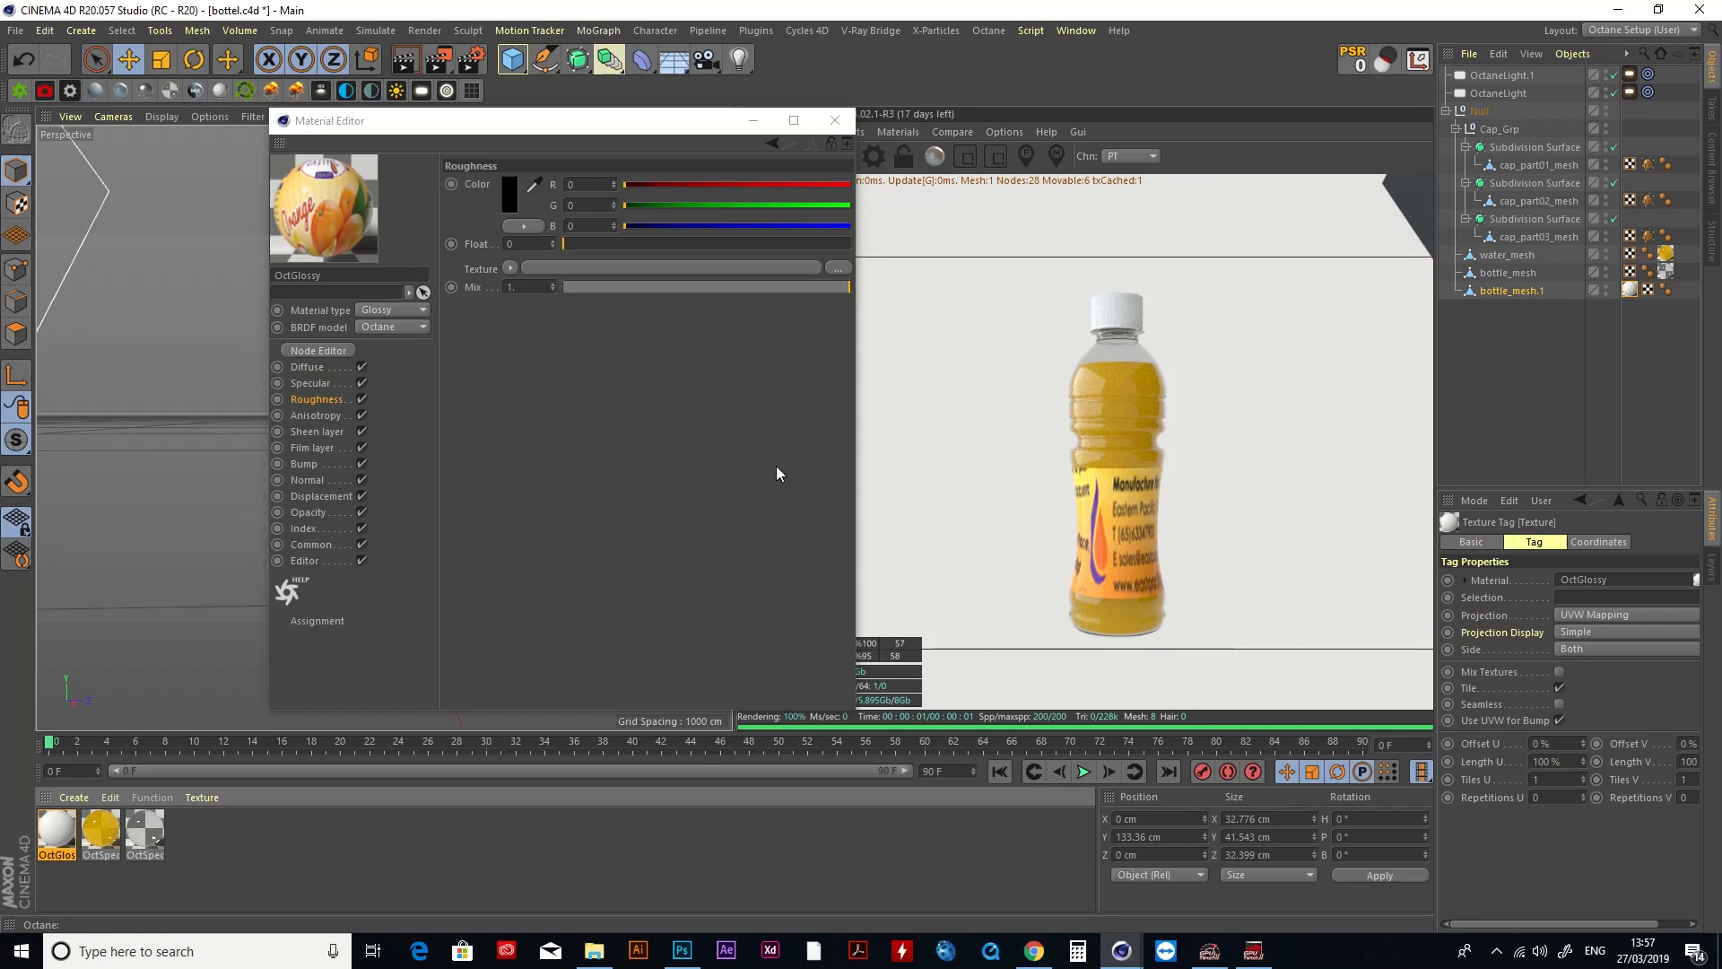
Step: Add a Texture Projection node to the label's image texture and set its projection to Cylindrical
click(318, 350)
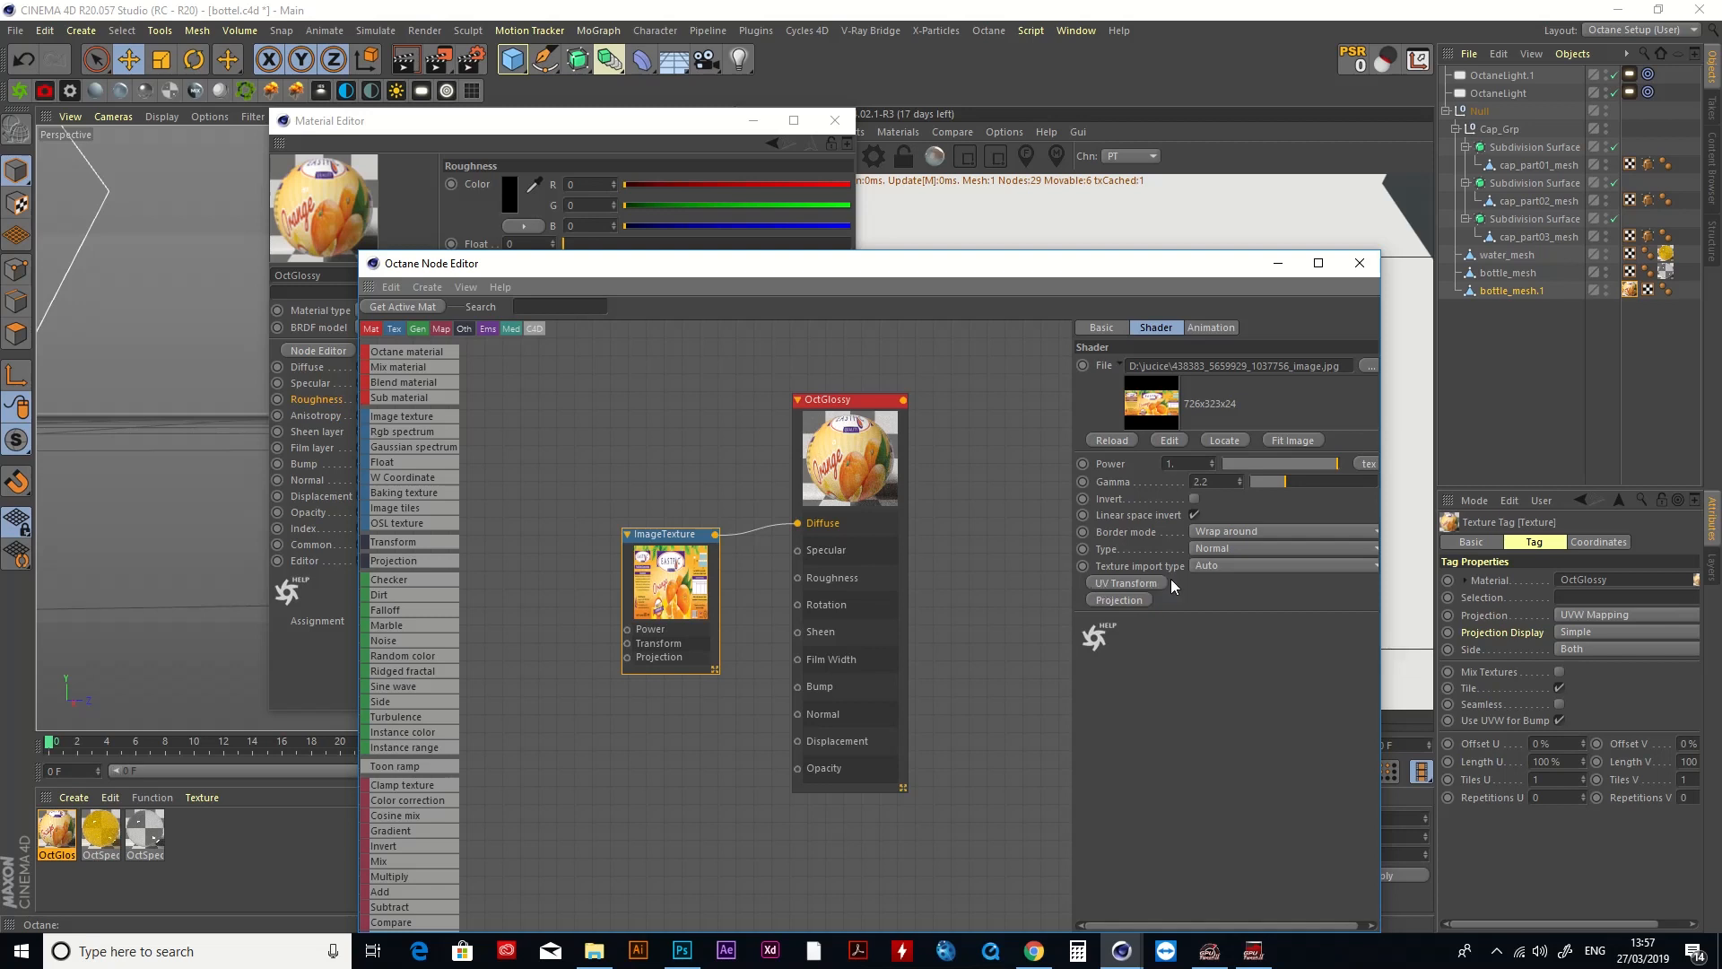
click(1122, 600)
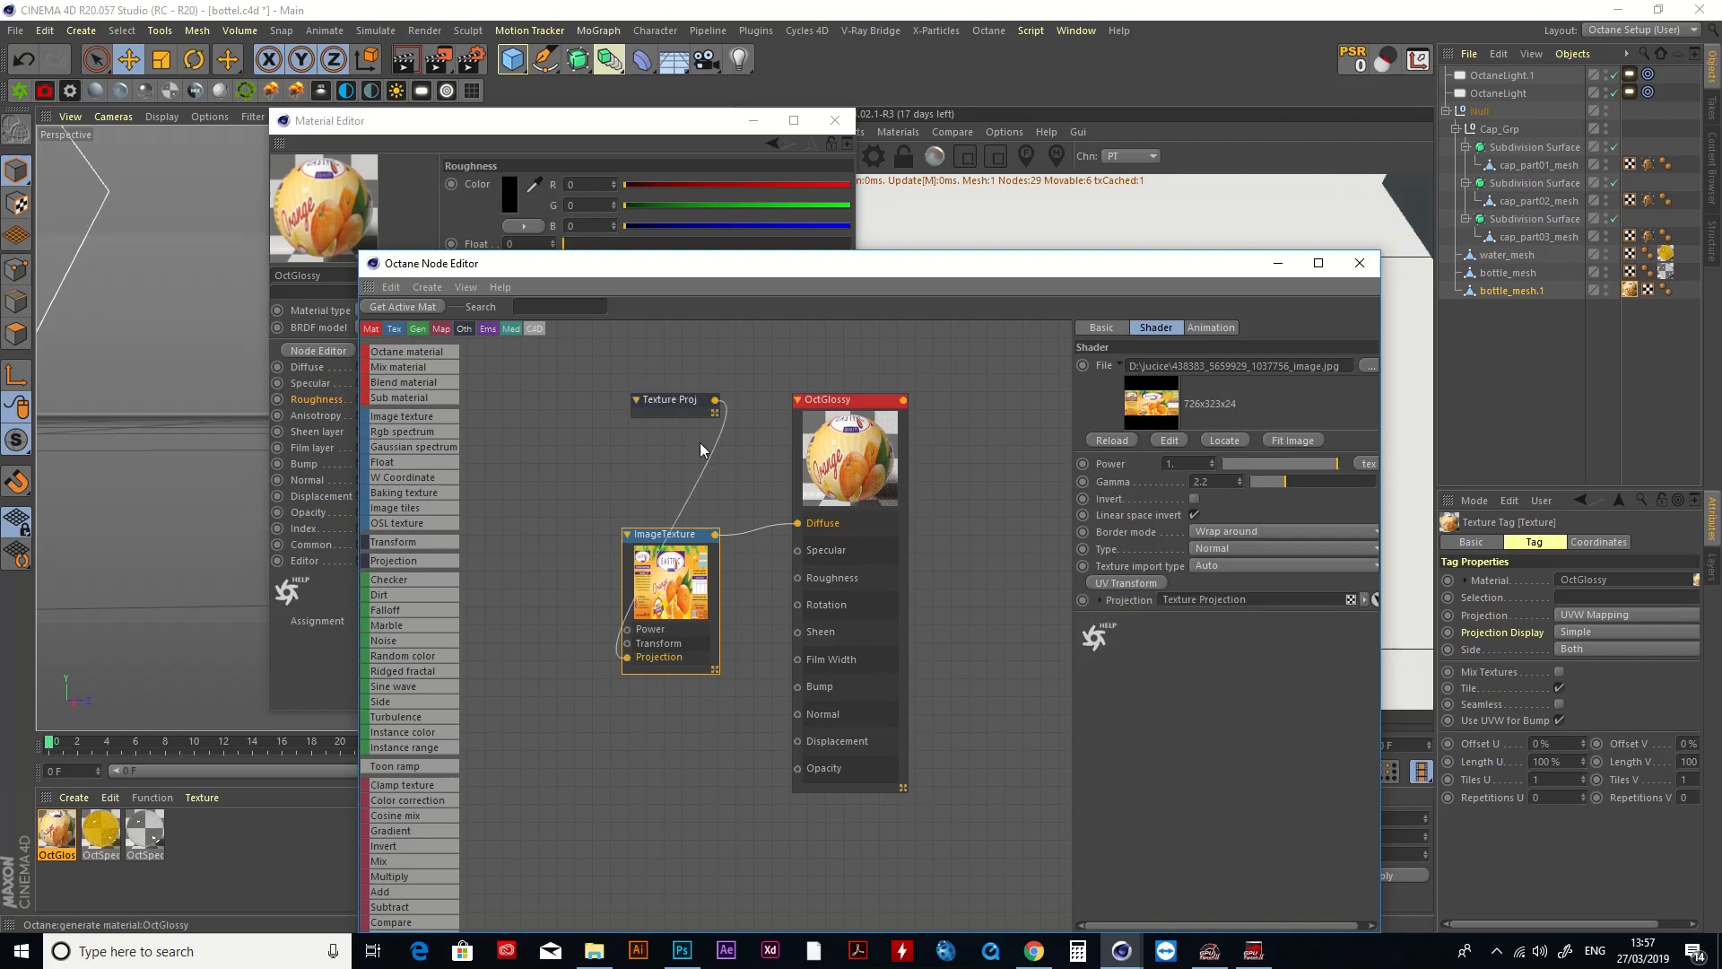
drag(668, 399, 510, 613)
drag(762, 266, 350, 180)
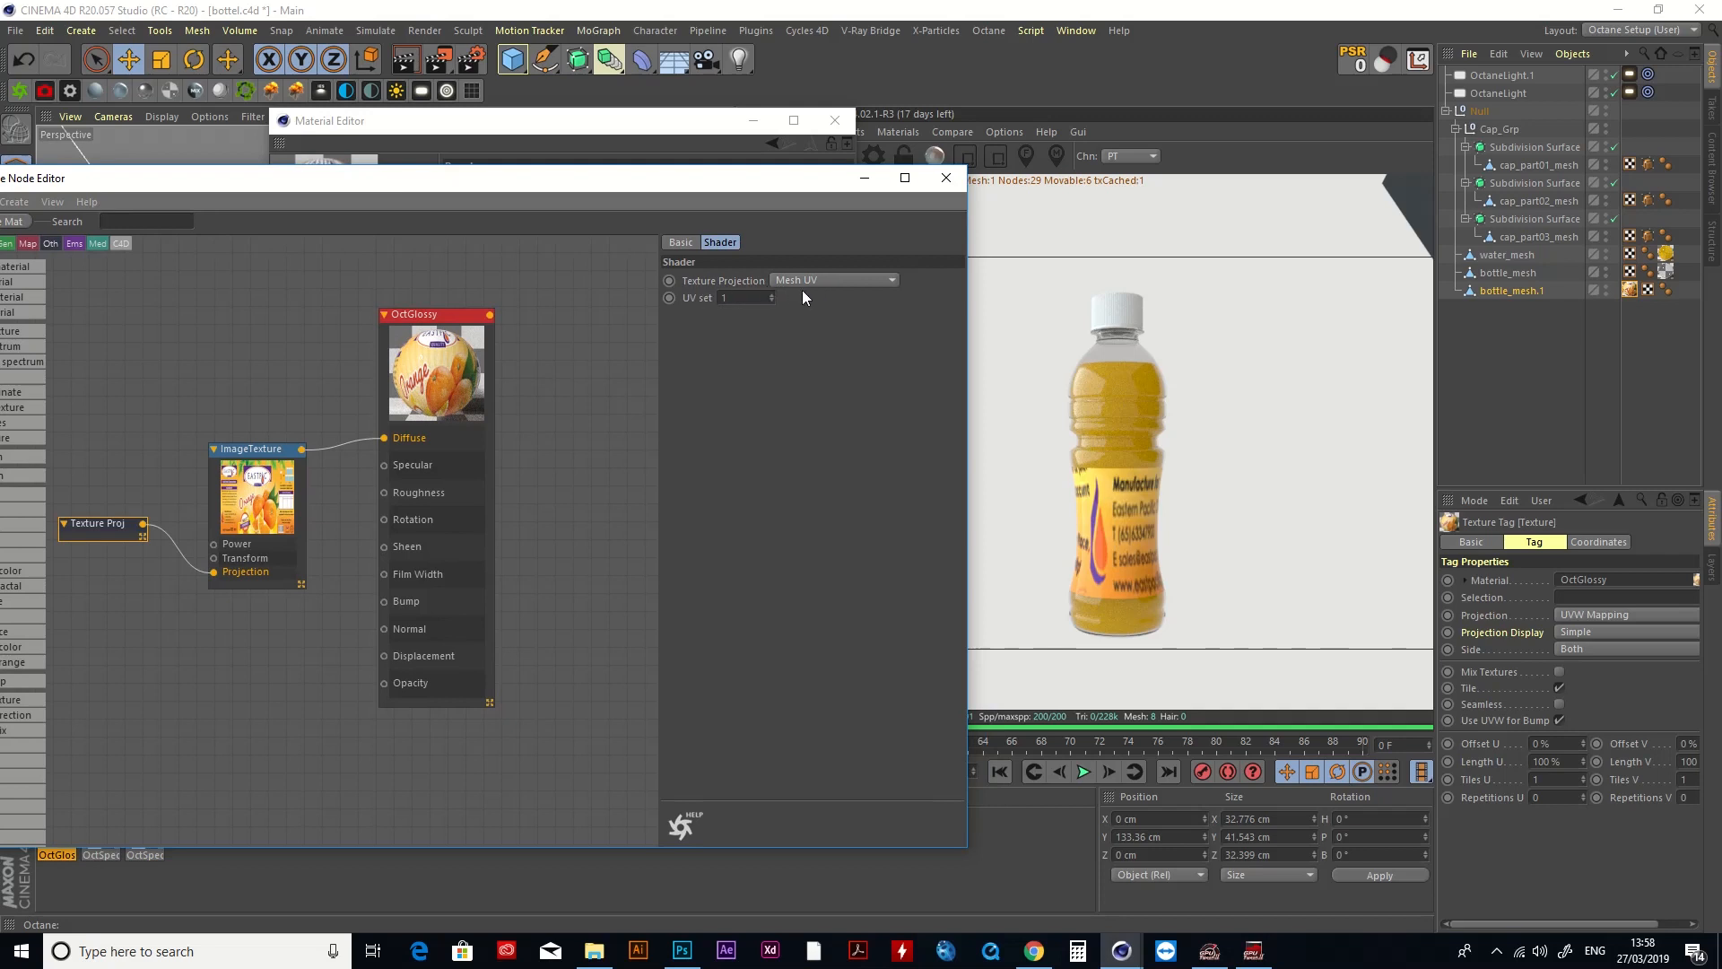
click(830, 278)
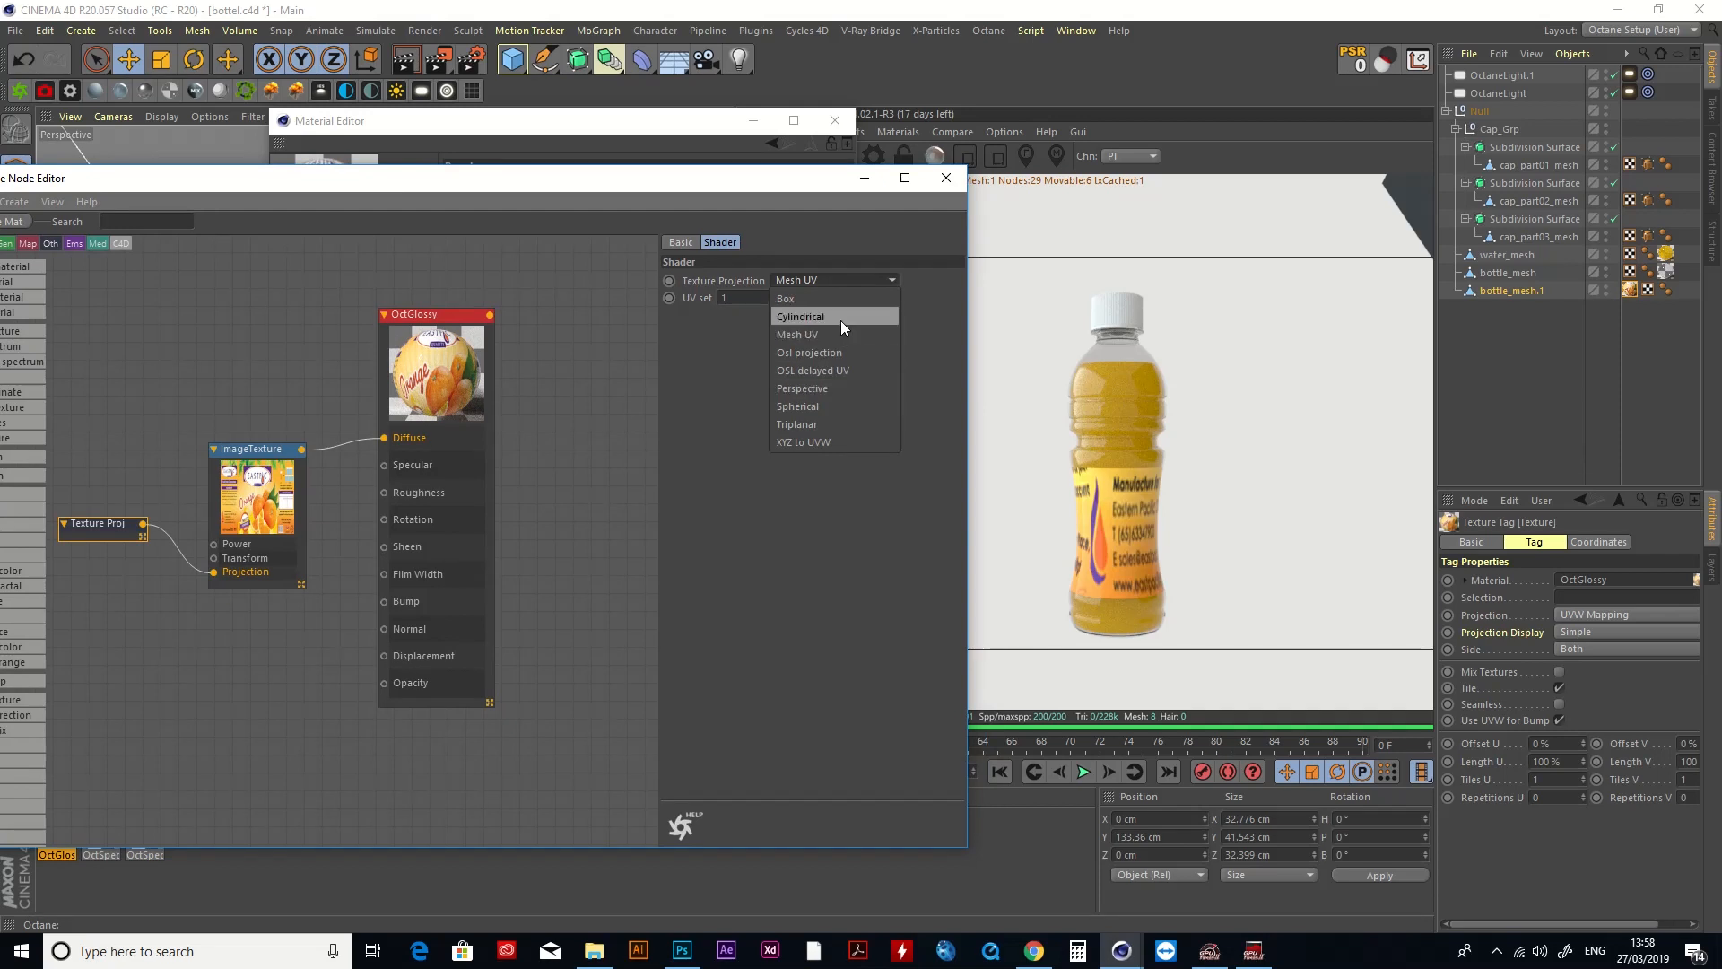
click(841, 320)
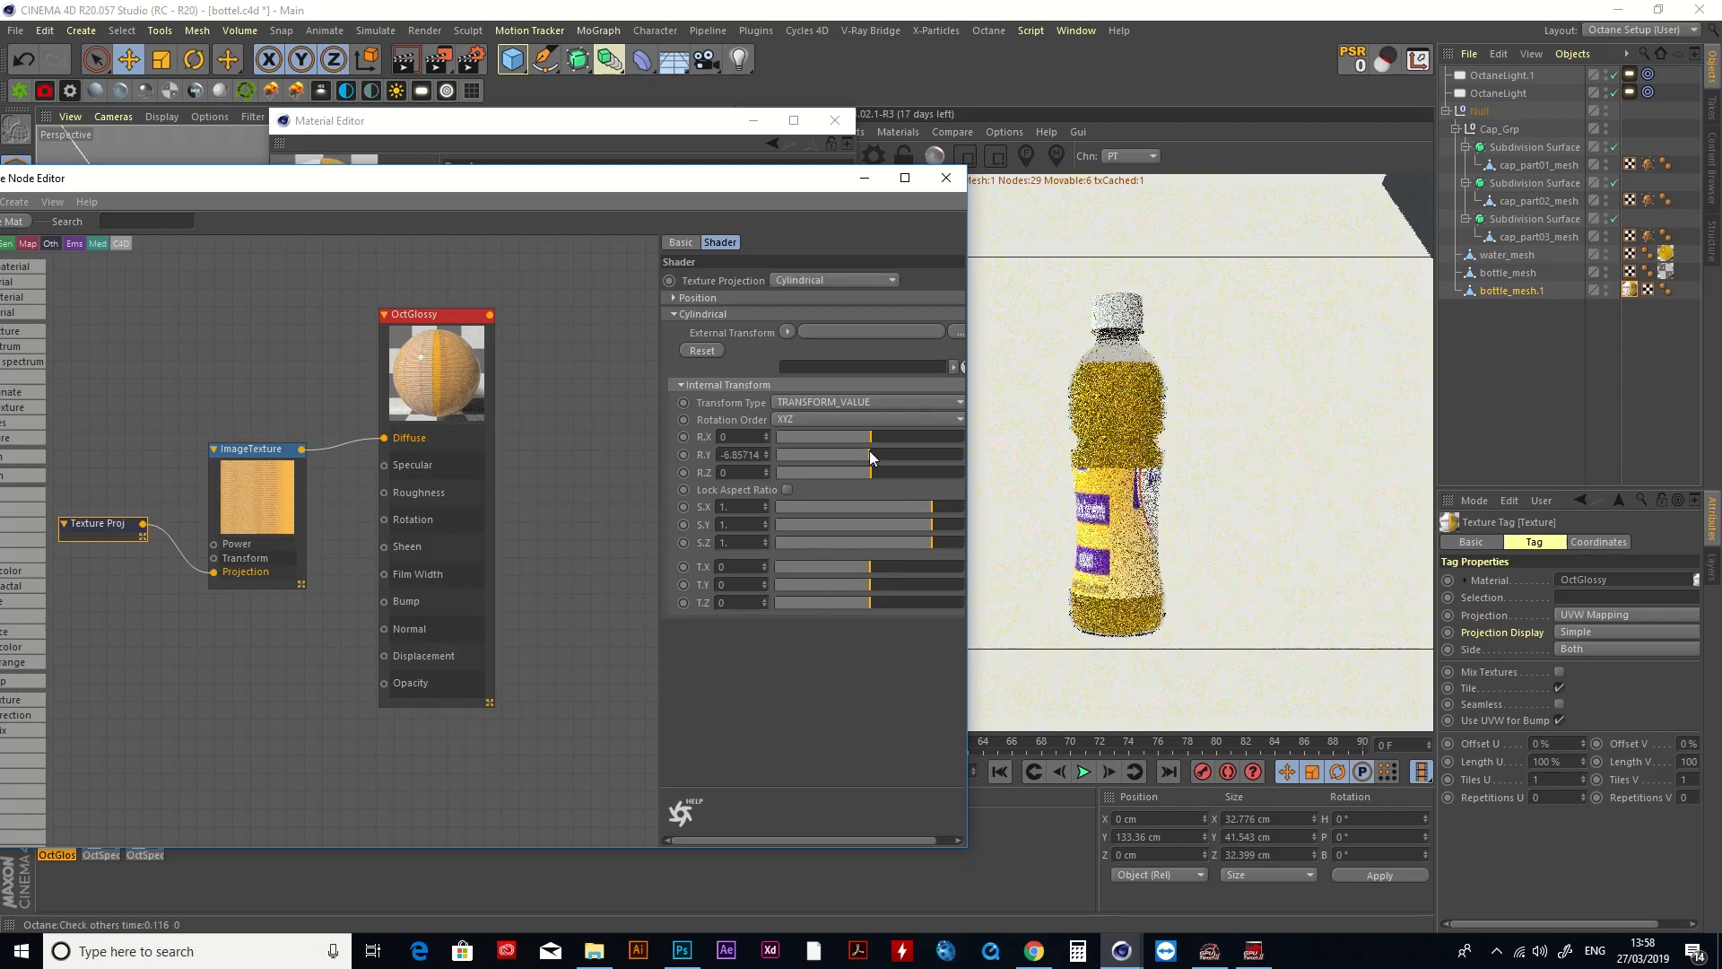
Step: Rotate the label projection to R.Y -96, lock the aspect ratio and scale it to about 0.359
drag(863, 453, 845, 453)
click(788, 489)
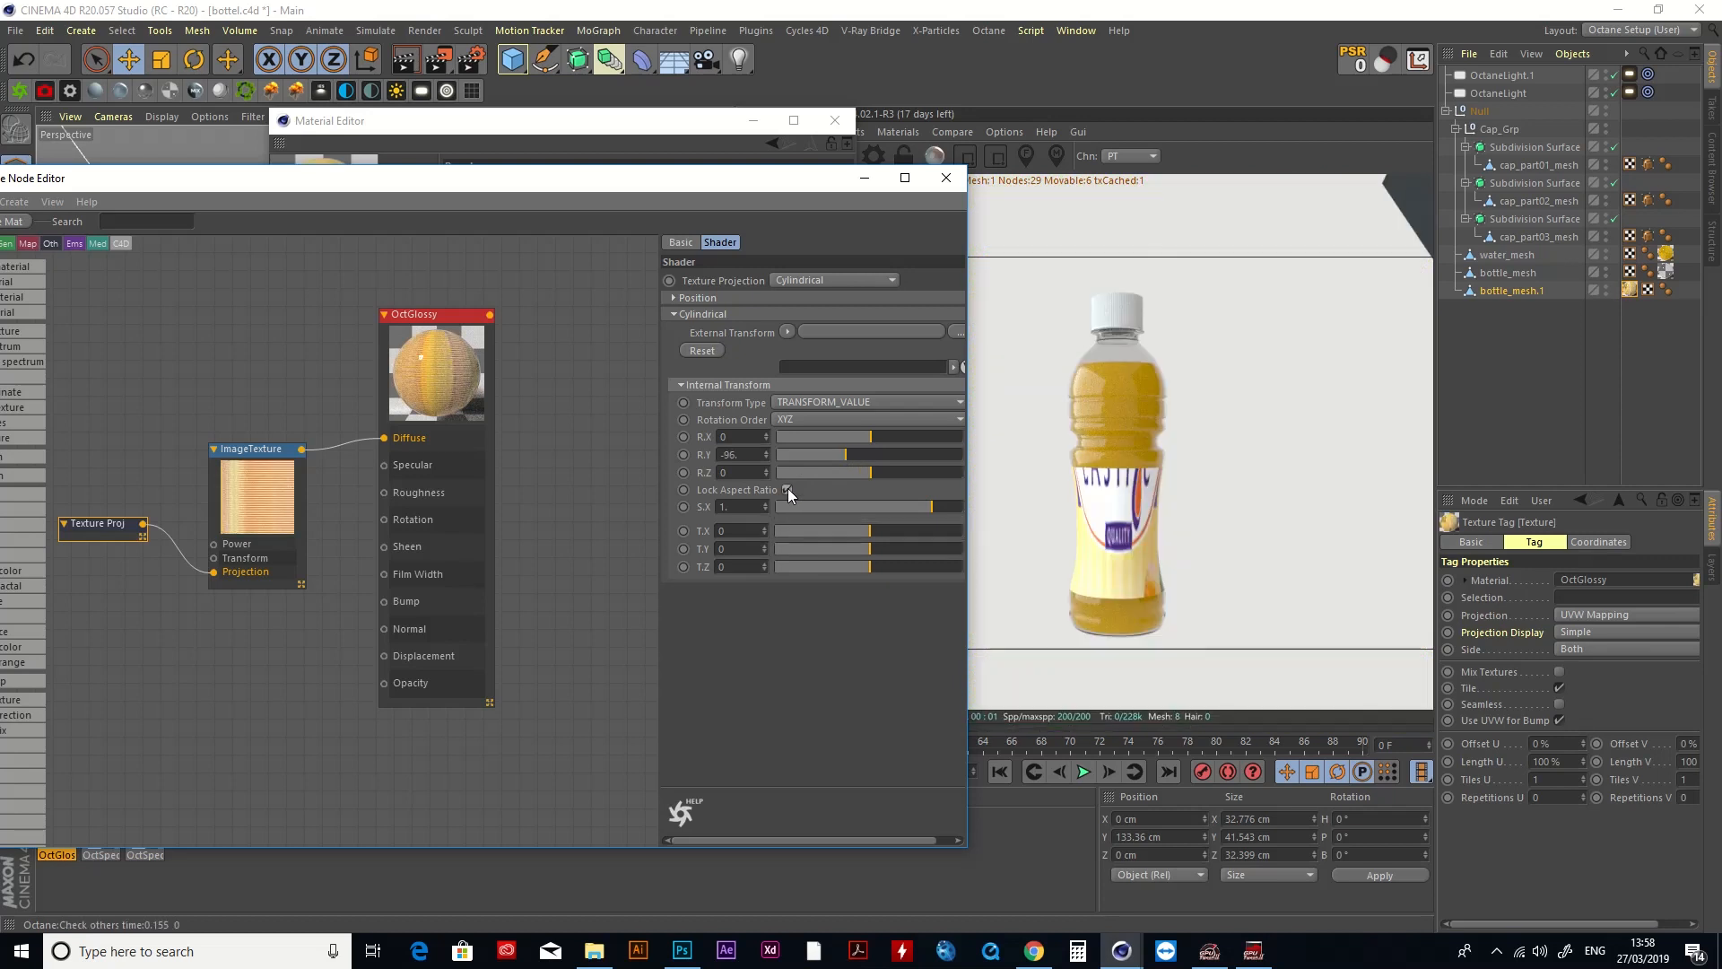
click(928, 506)
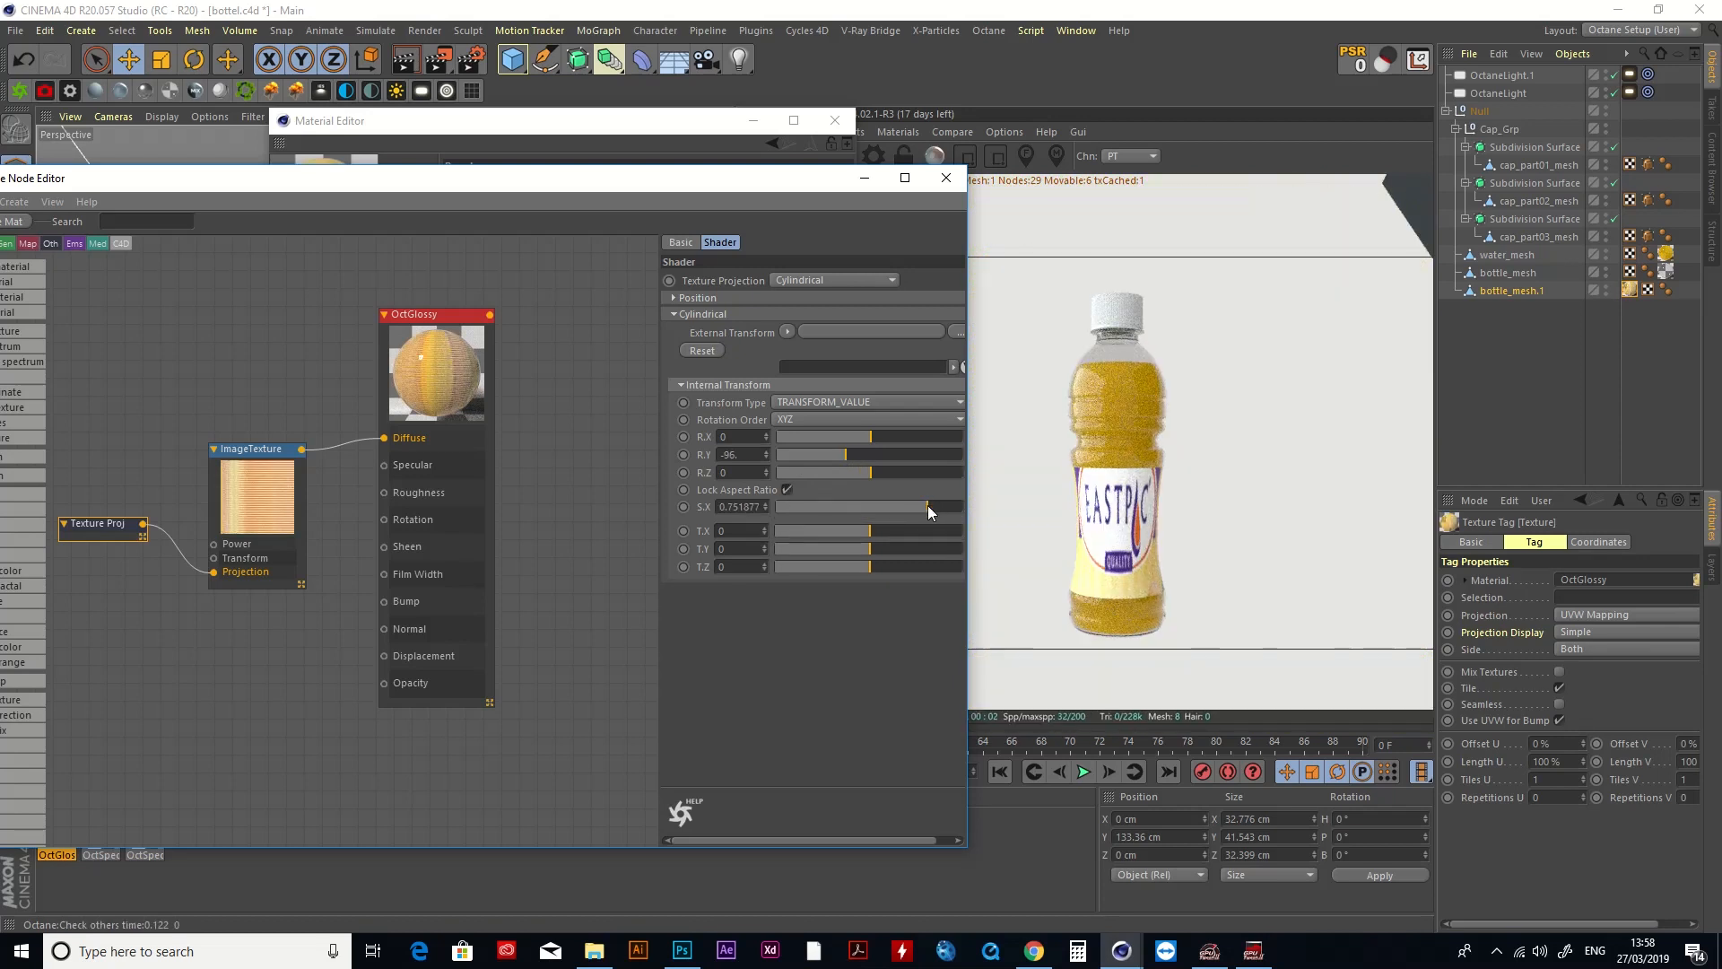
drag(927, 504, 915, 509)
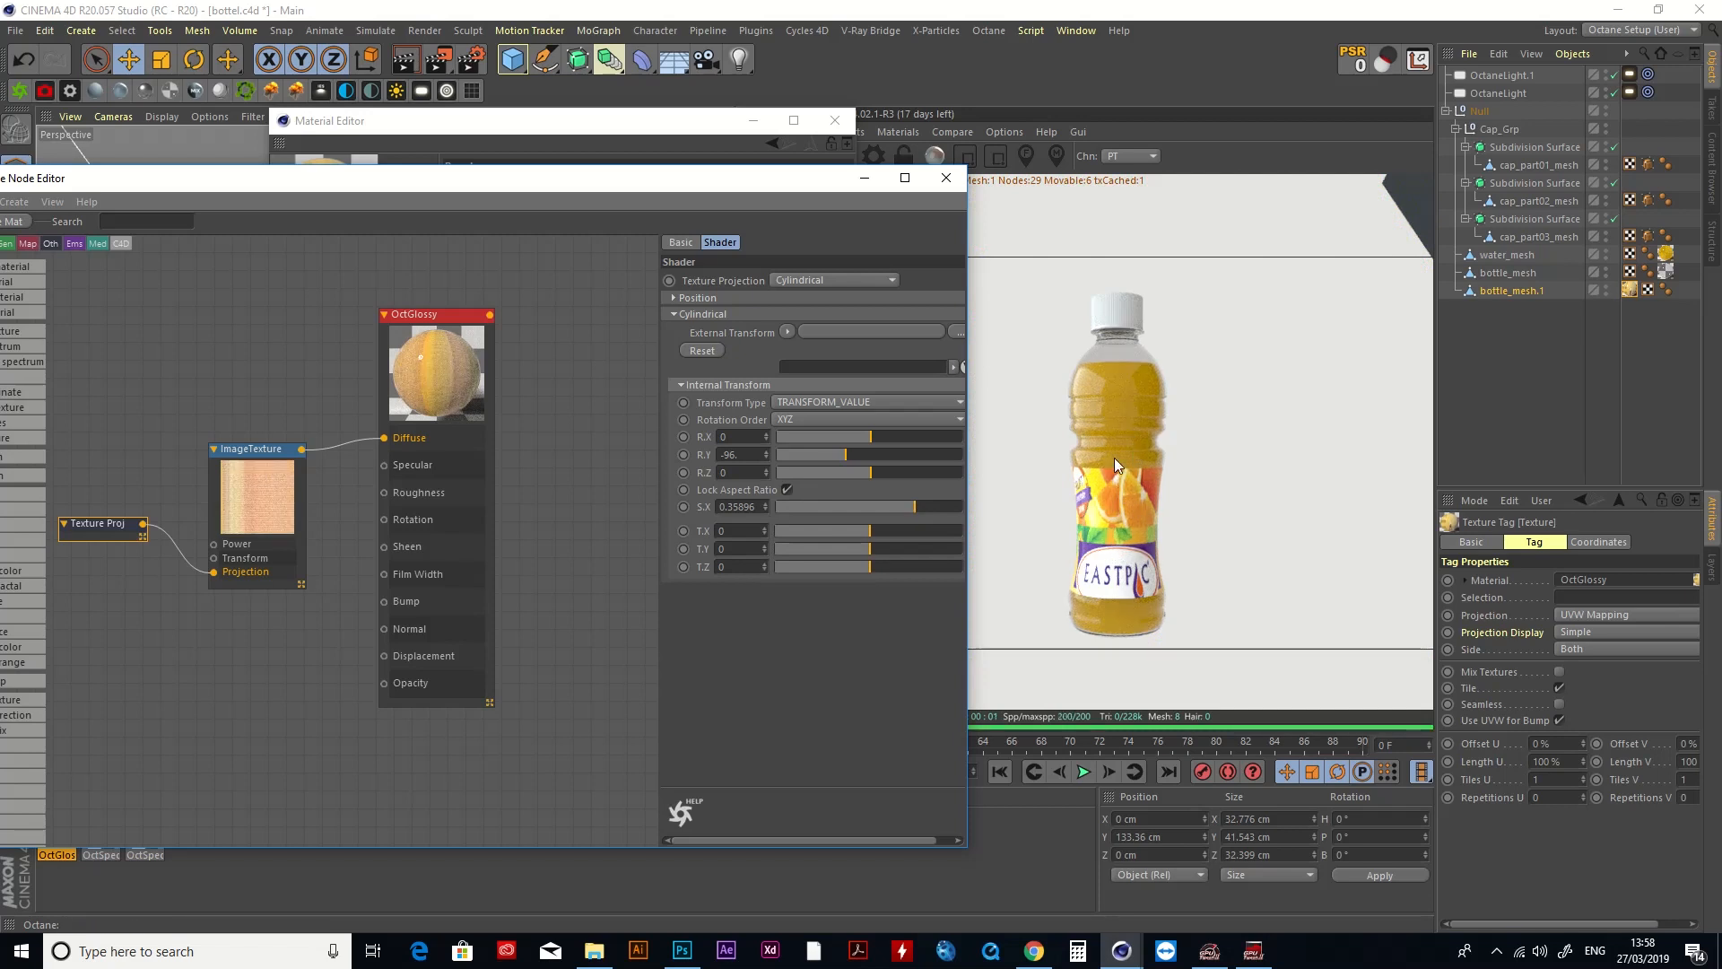
Step: Set the label image texture's border mode to Black color
click(257, 484)
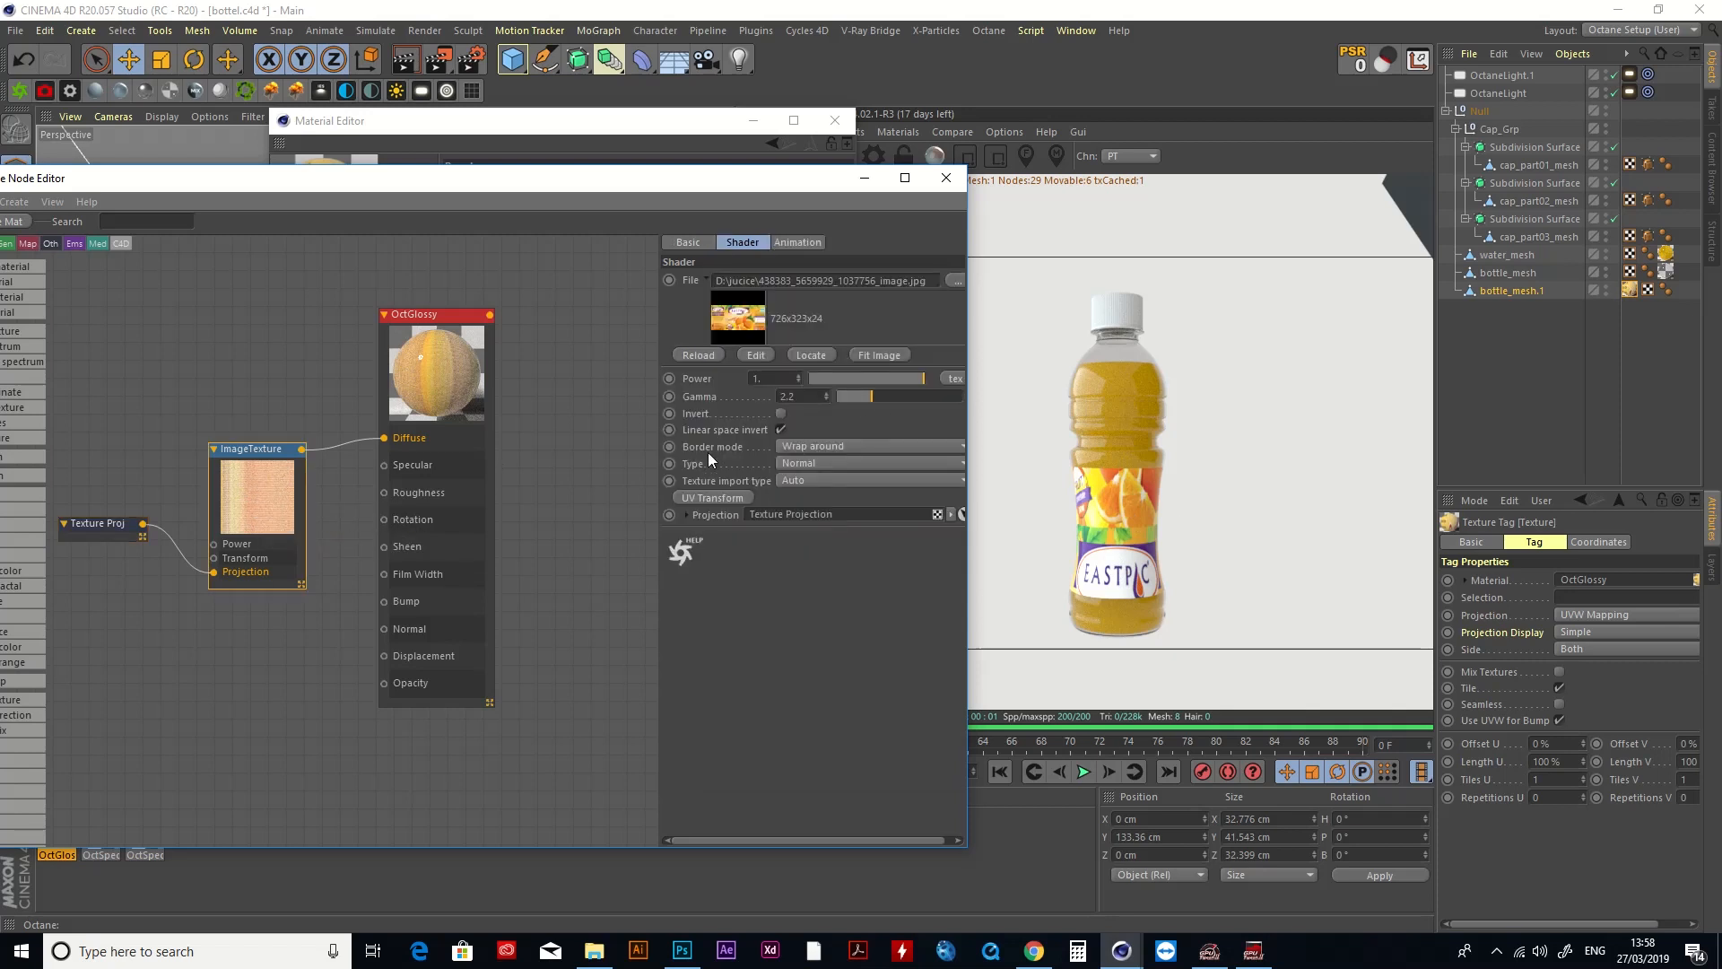
click(839, 446)
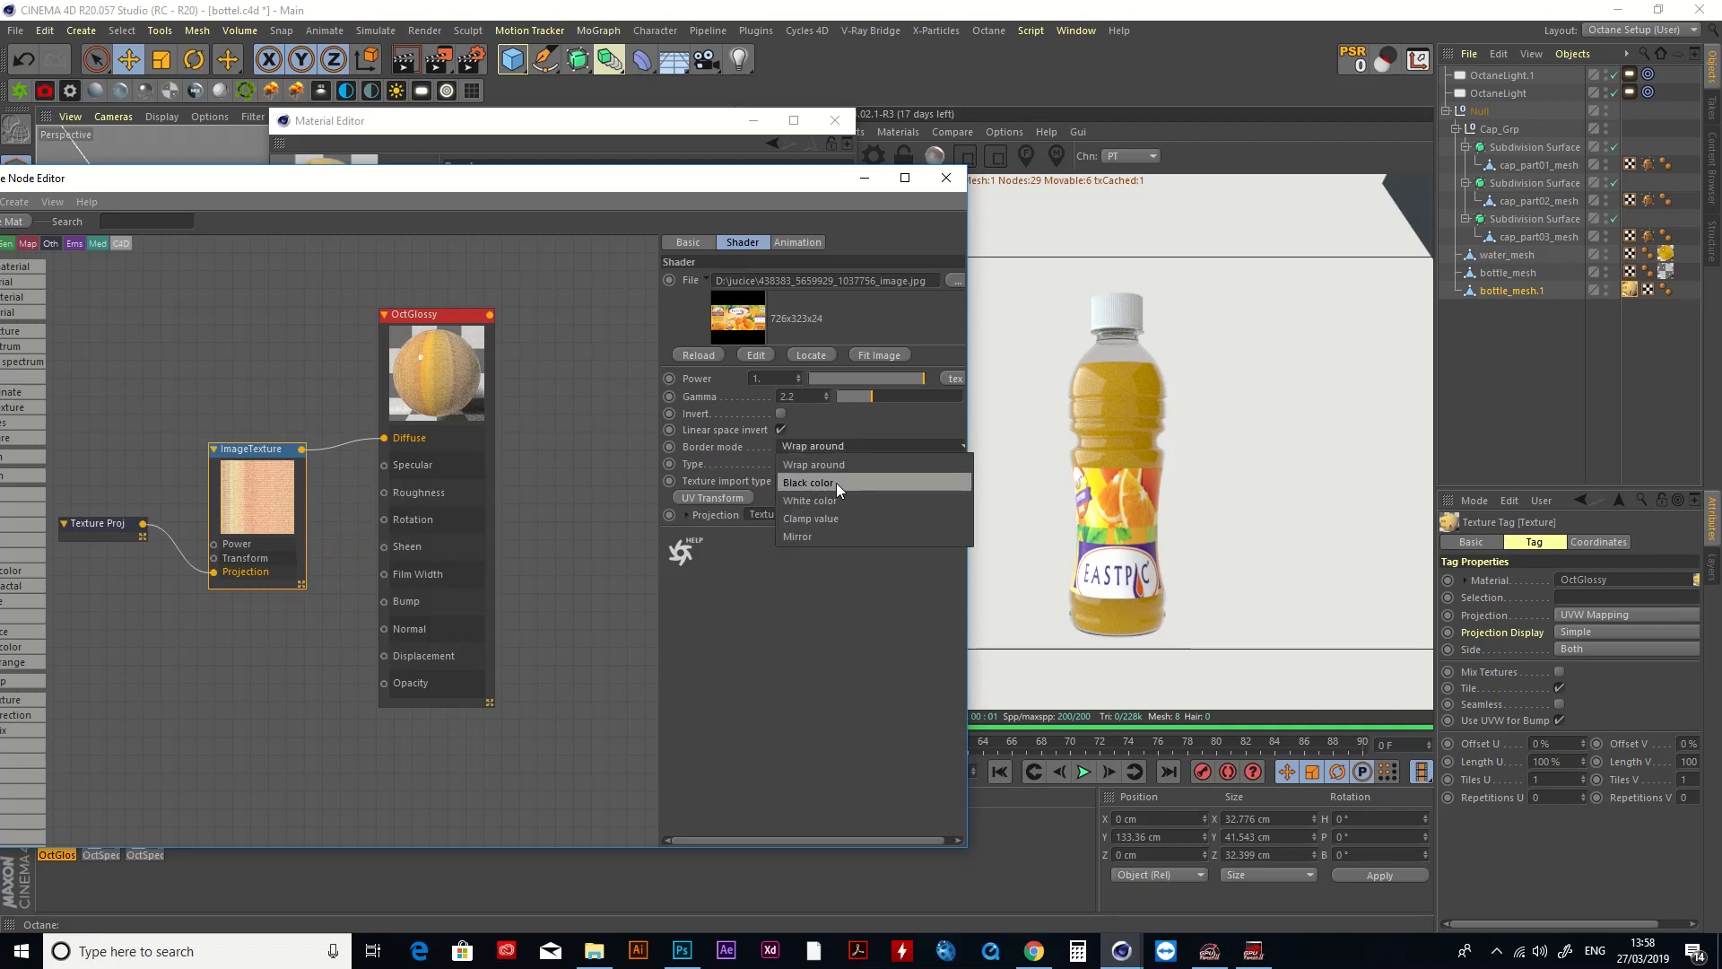
click(836, 483)
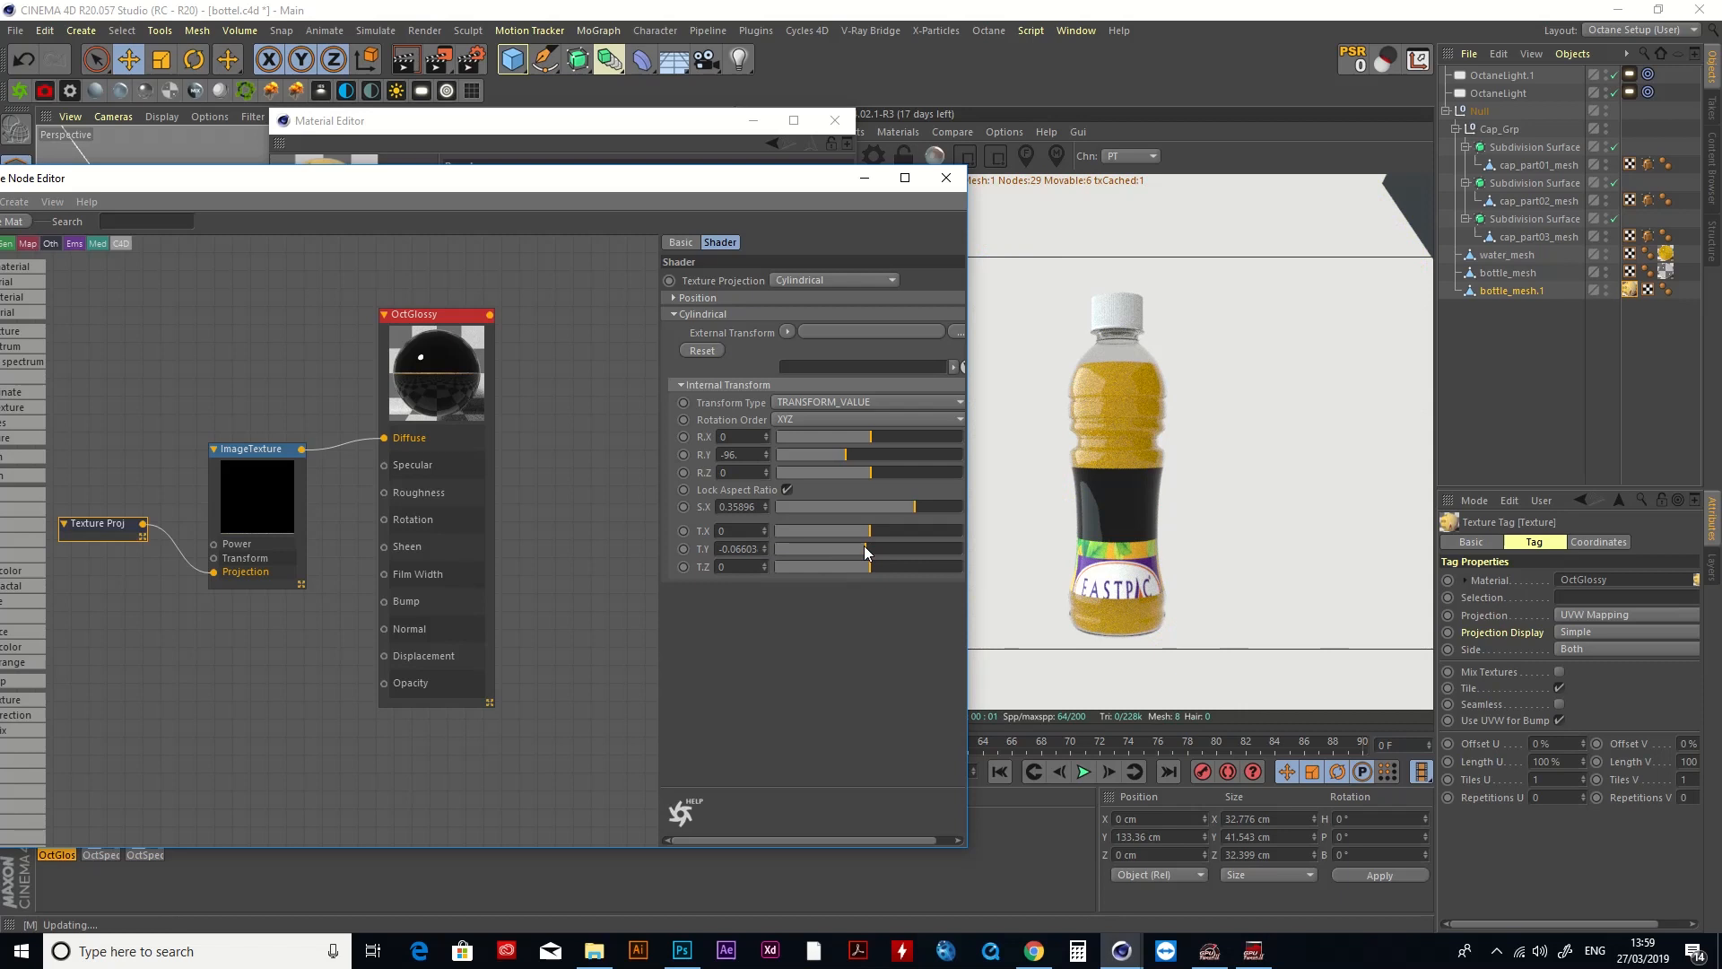
Step: Shift the label projection to T.Y of about 0.198 and reduce its scale to fit the artwork on the label
drag(865, 549, 889, 546)
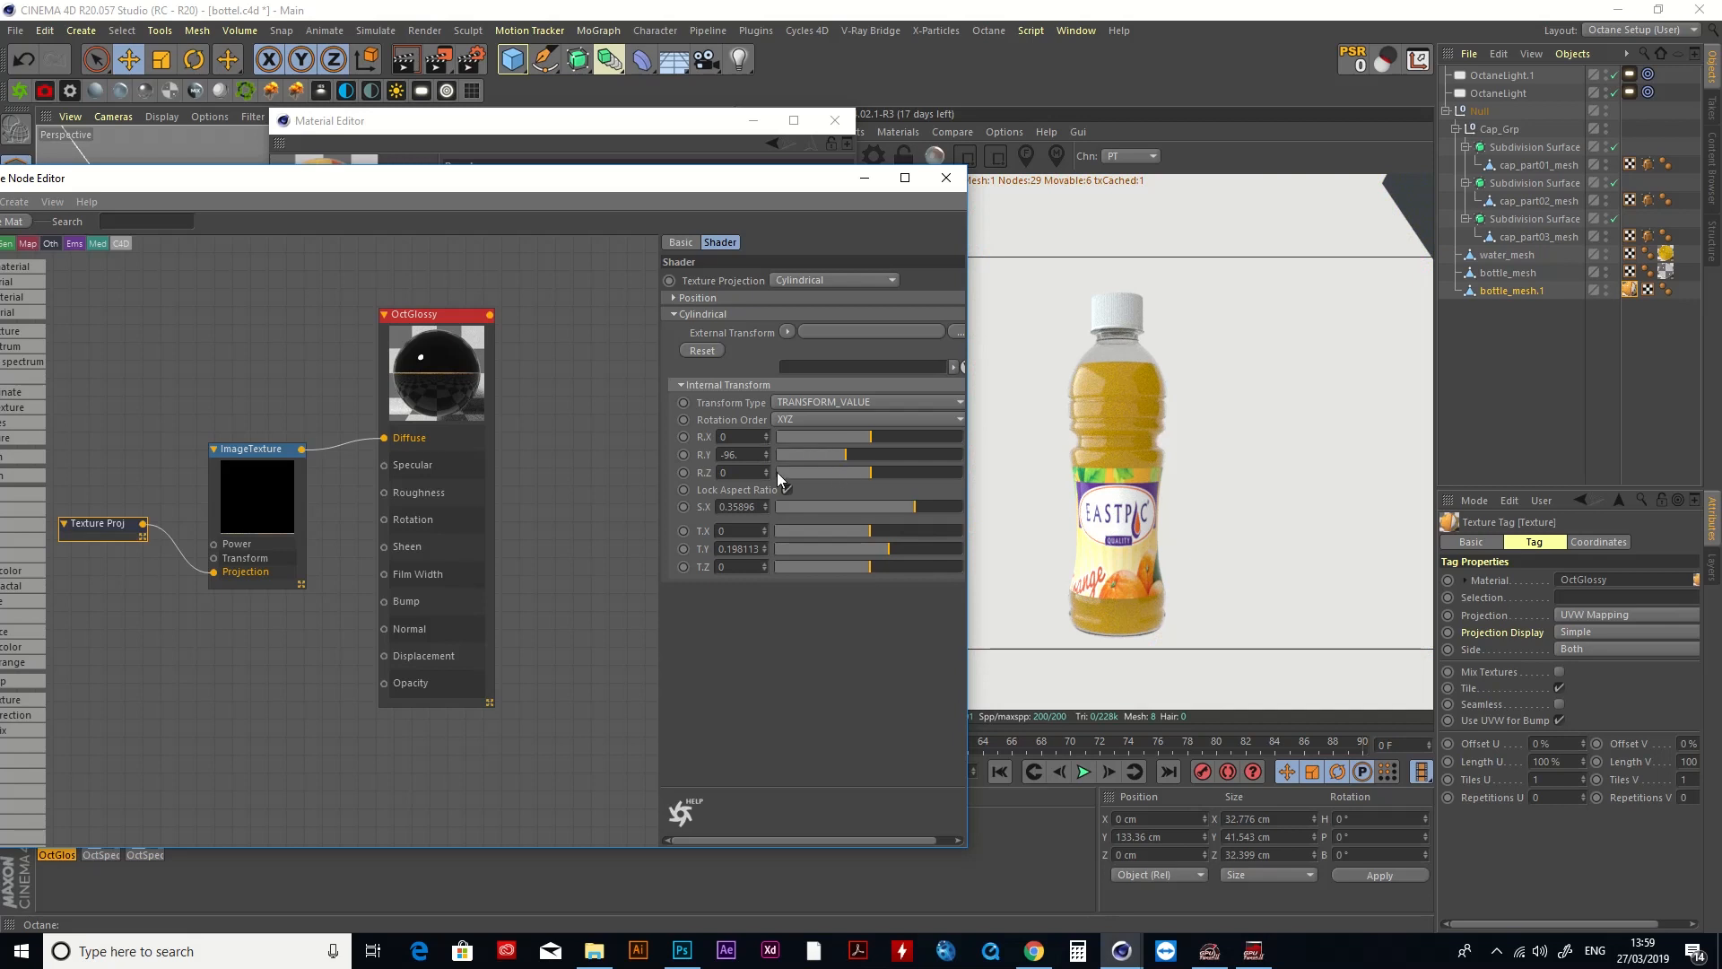
click(90, 524)
click(912, 508)
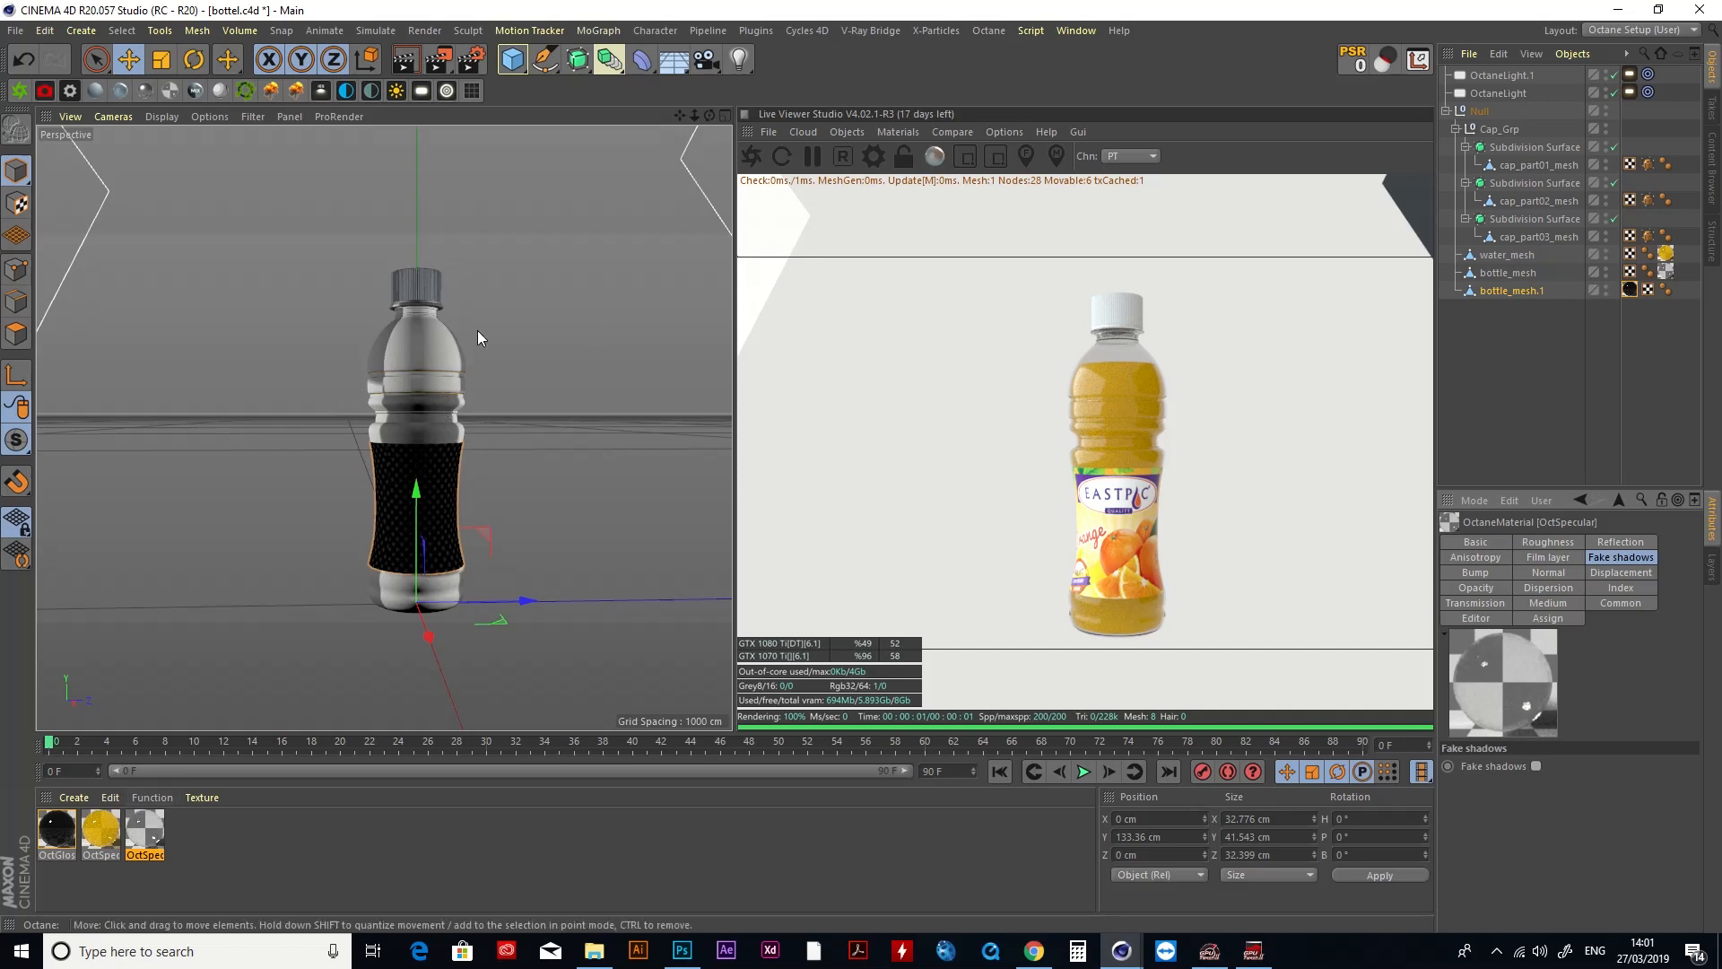
Step: Open the clear bottle's specular material, toggle its fake shadows on and off, and move the editor clear of the render
double_click(150, 839)
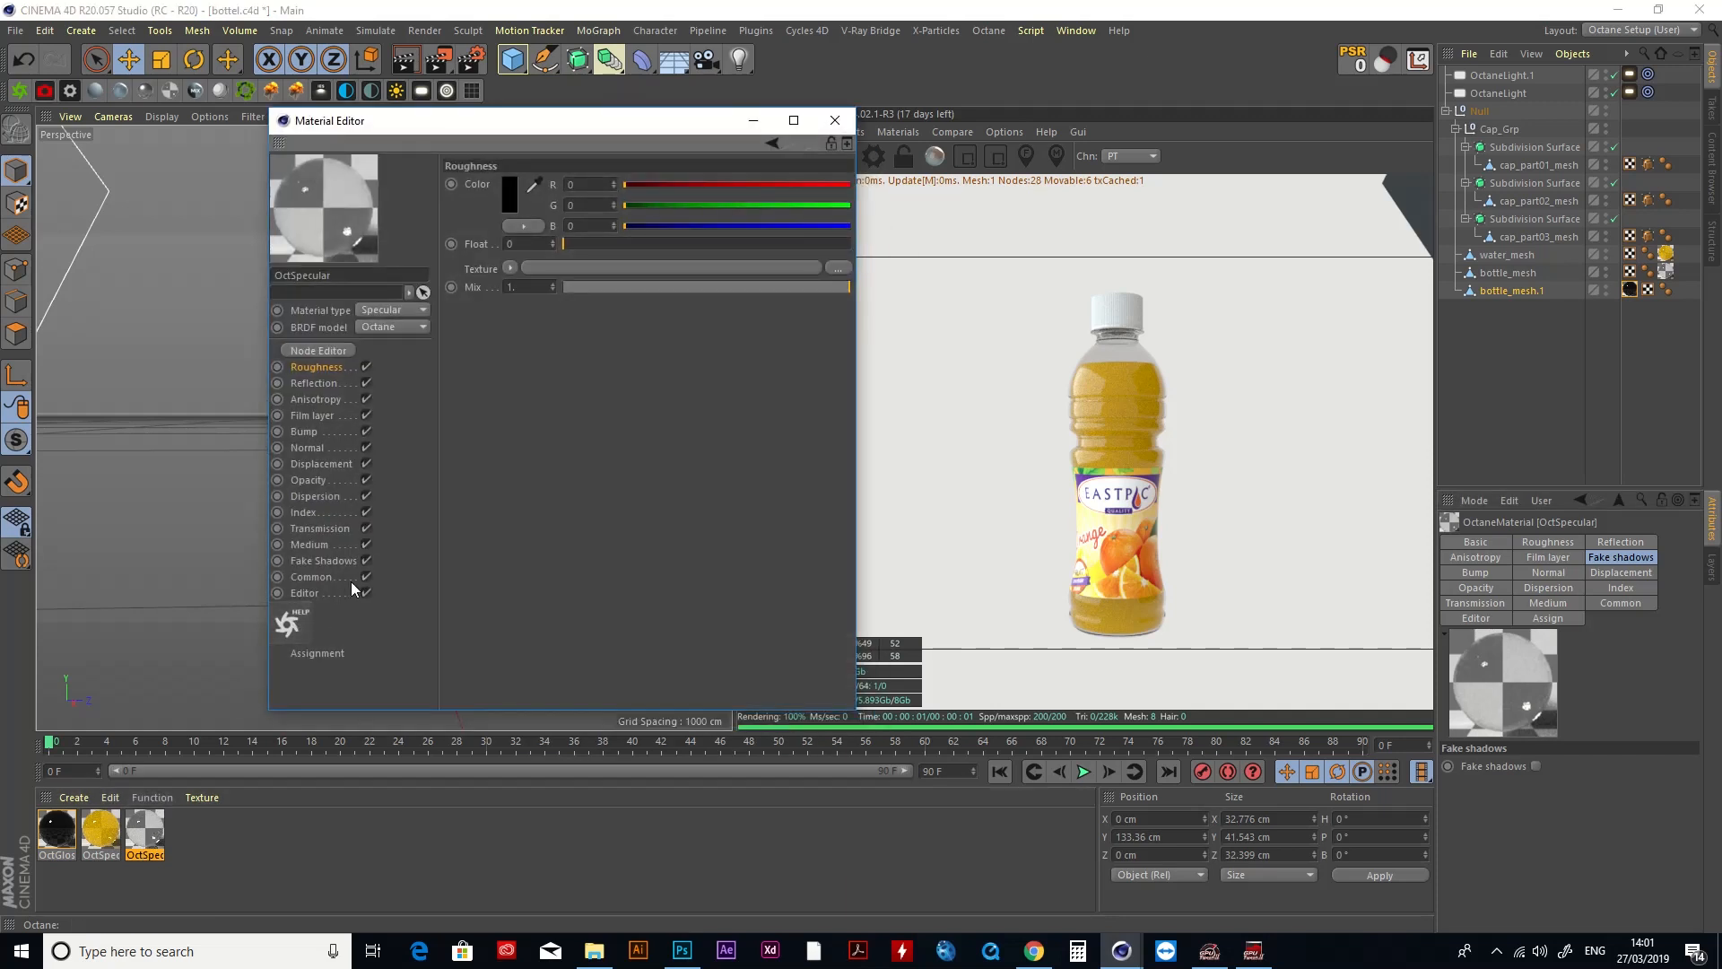
click(337, 562)
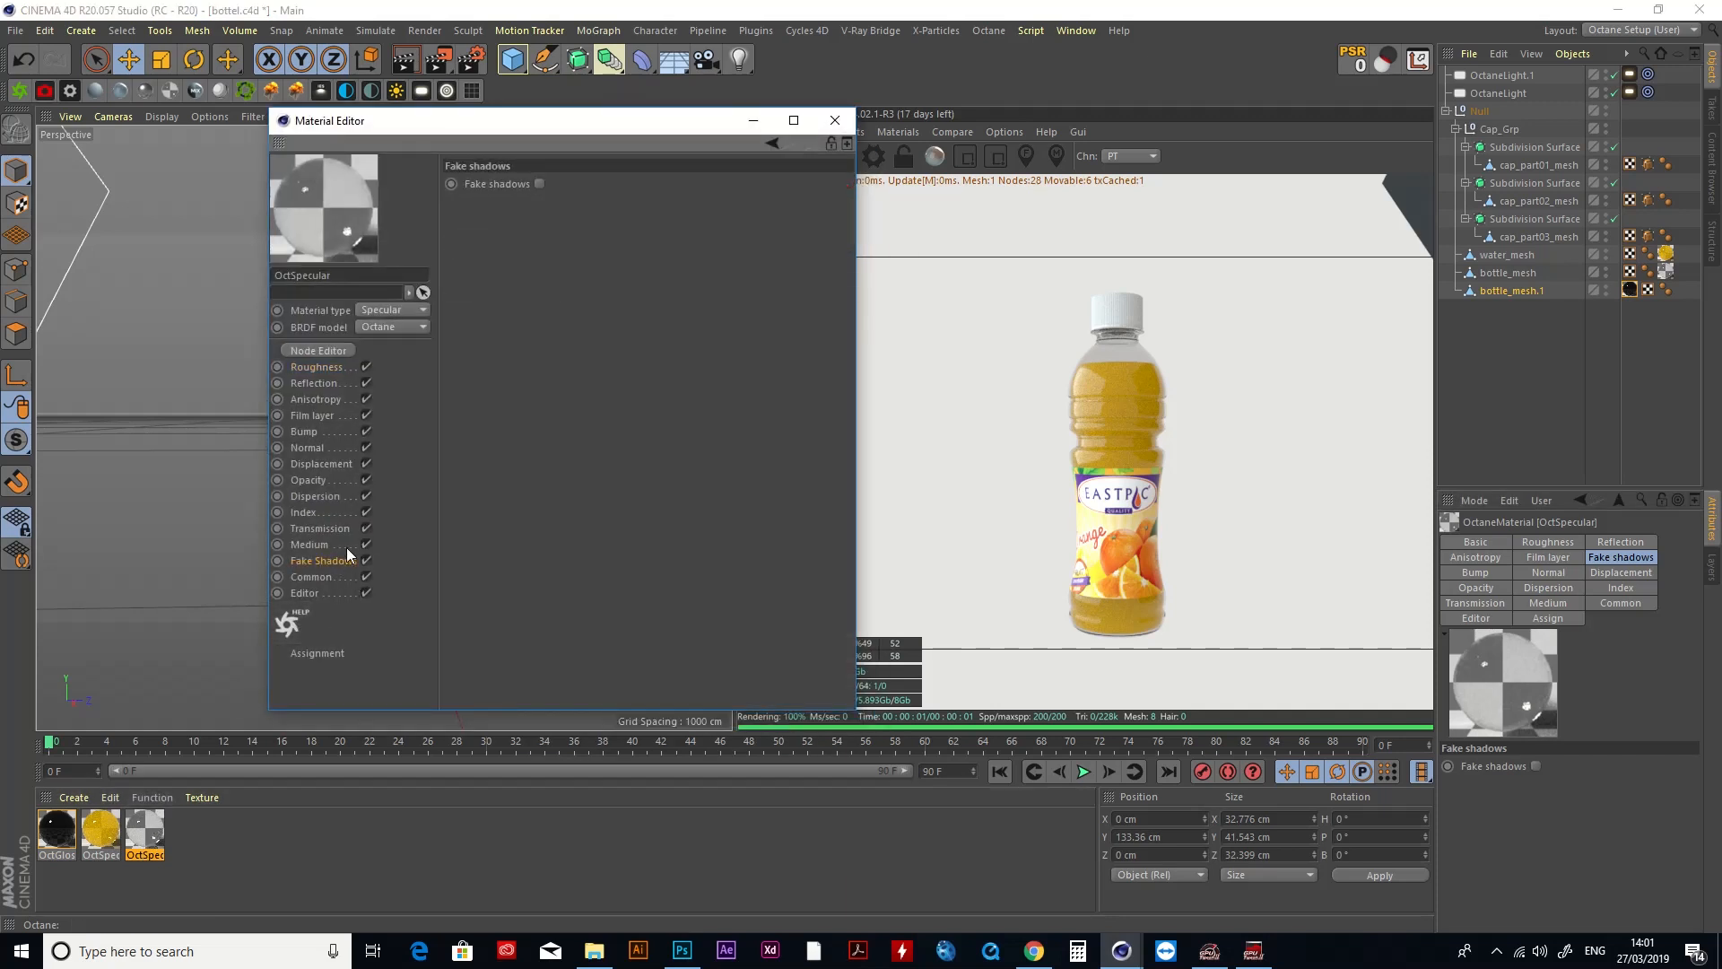
click(539, 183)
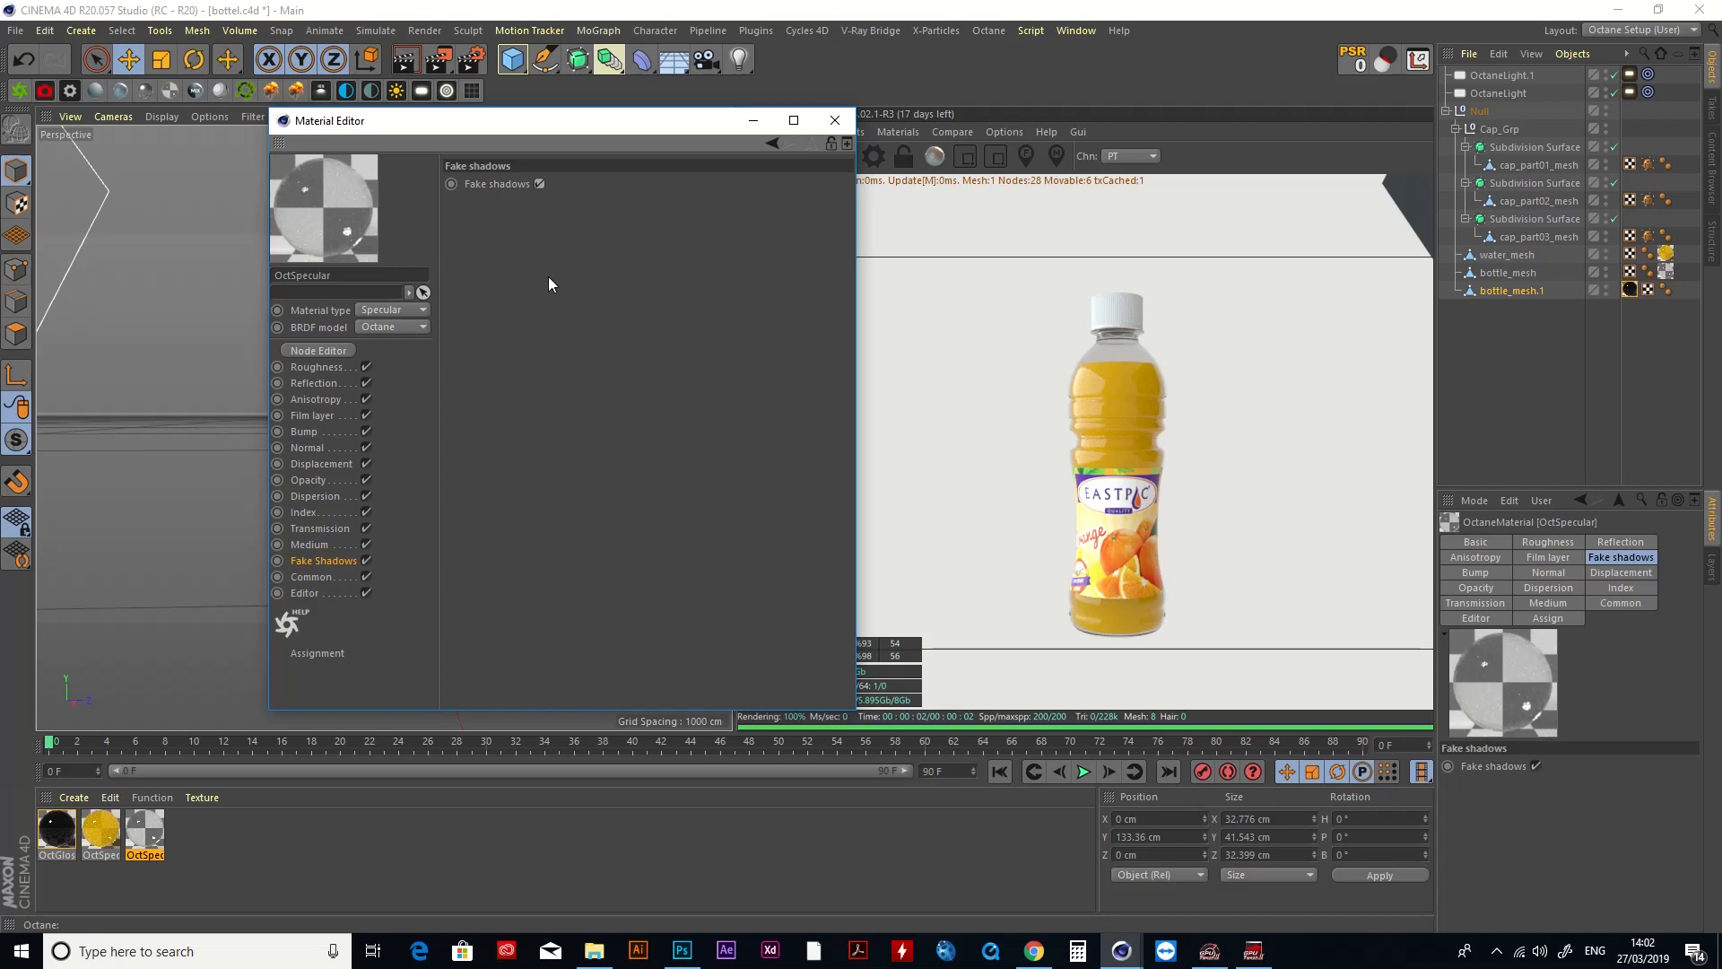
click(540, 184)
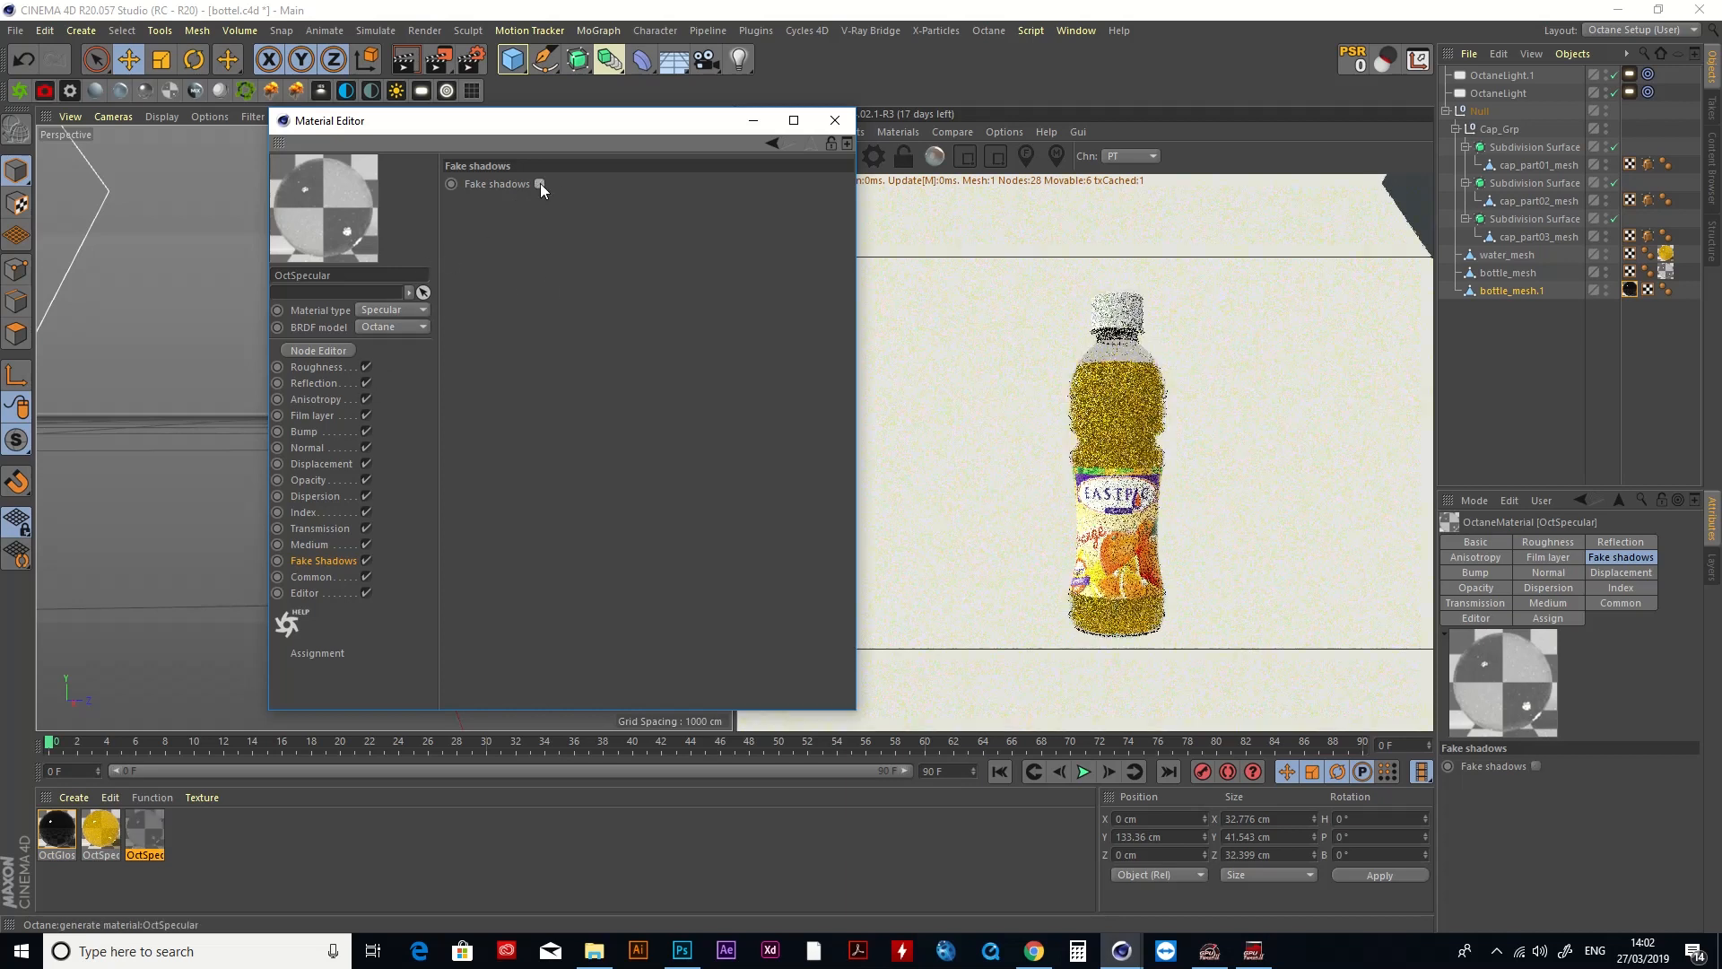
drag(639, 120, 438, 122)
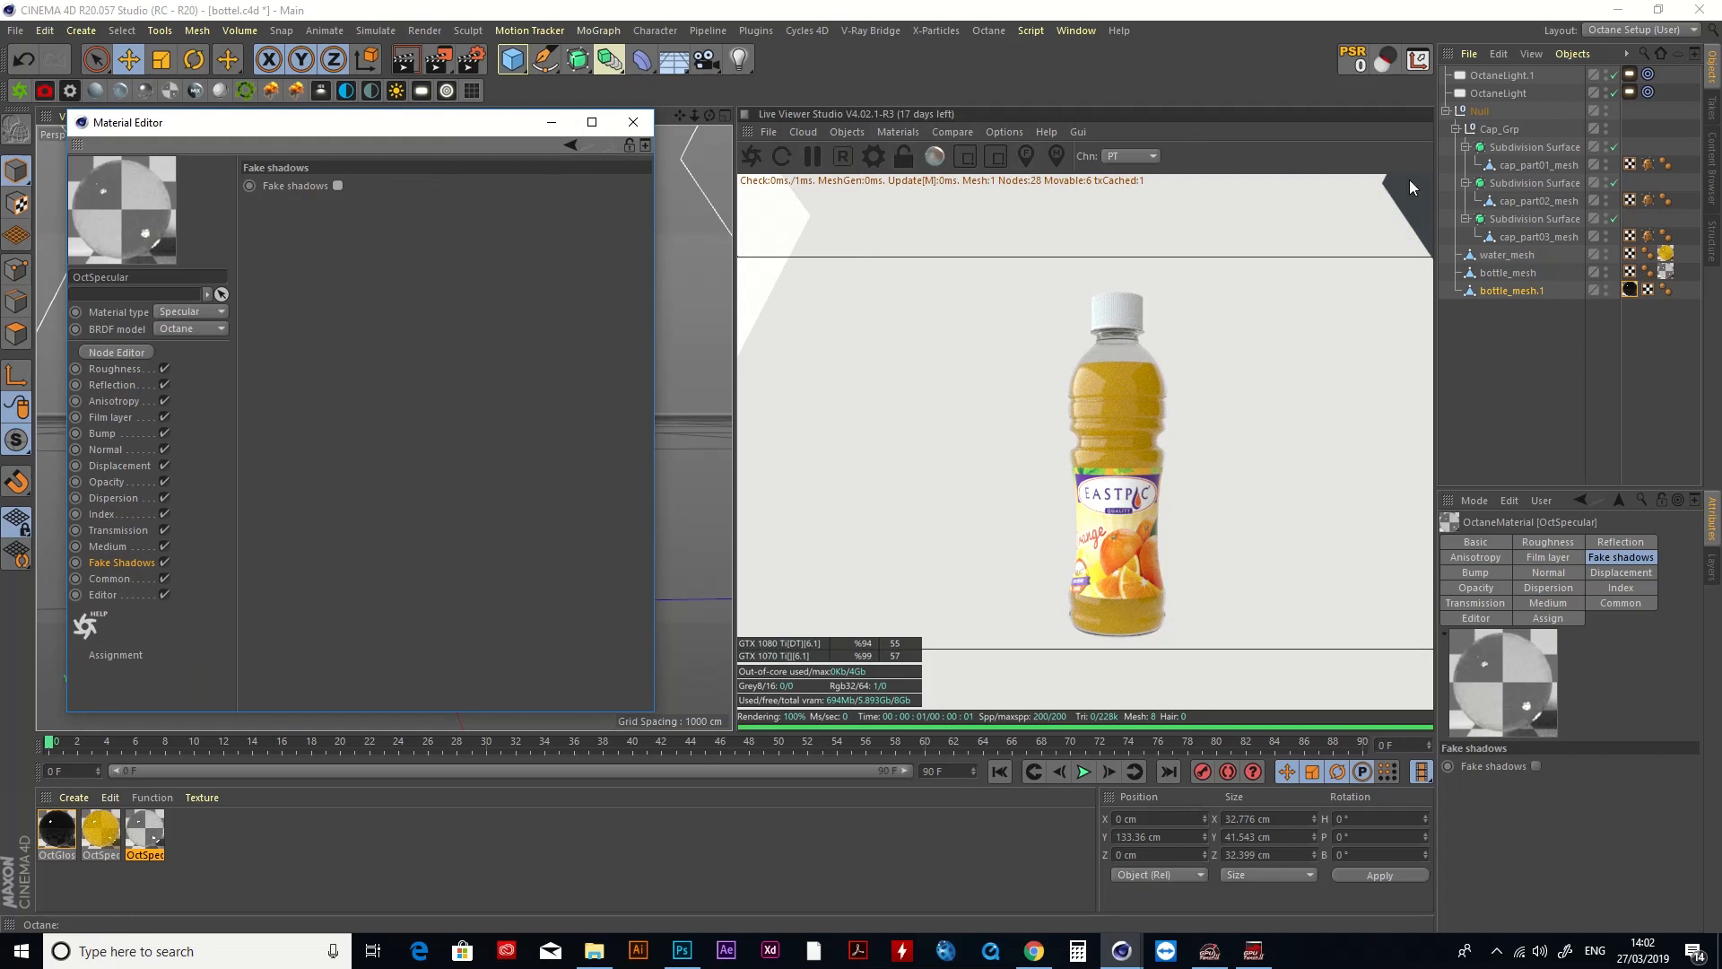
Step: Enable A/B comparison in the Live Viewer and store the current render buffer
click(965, 135)
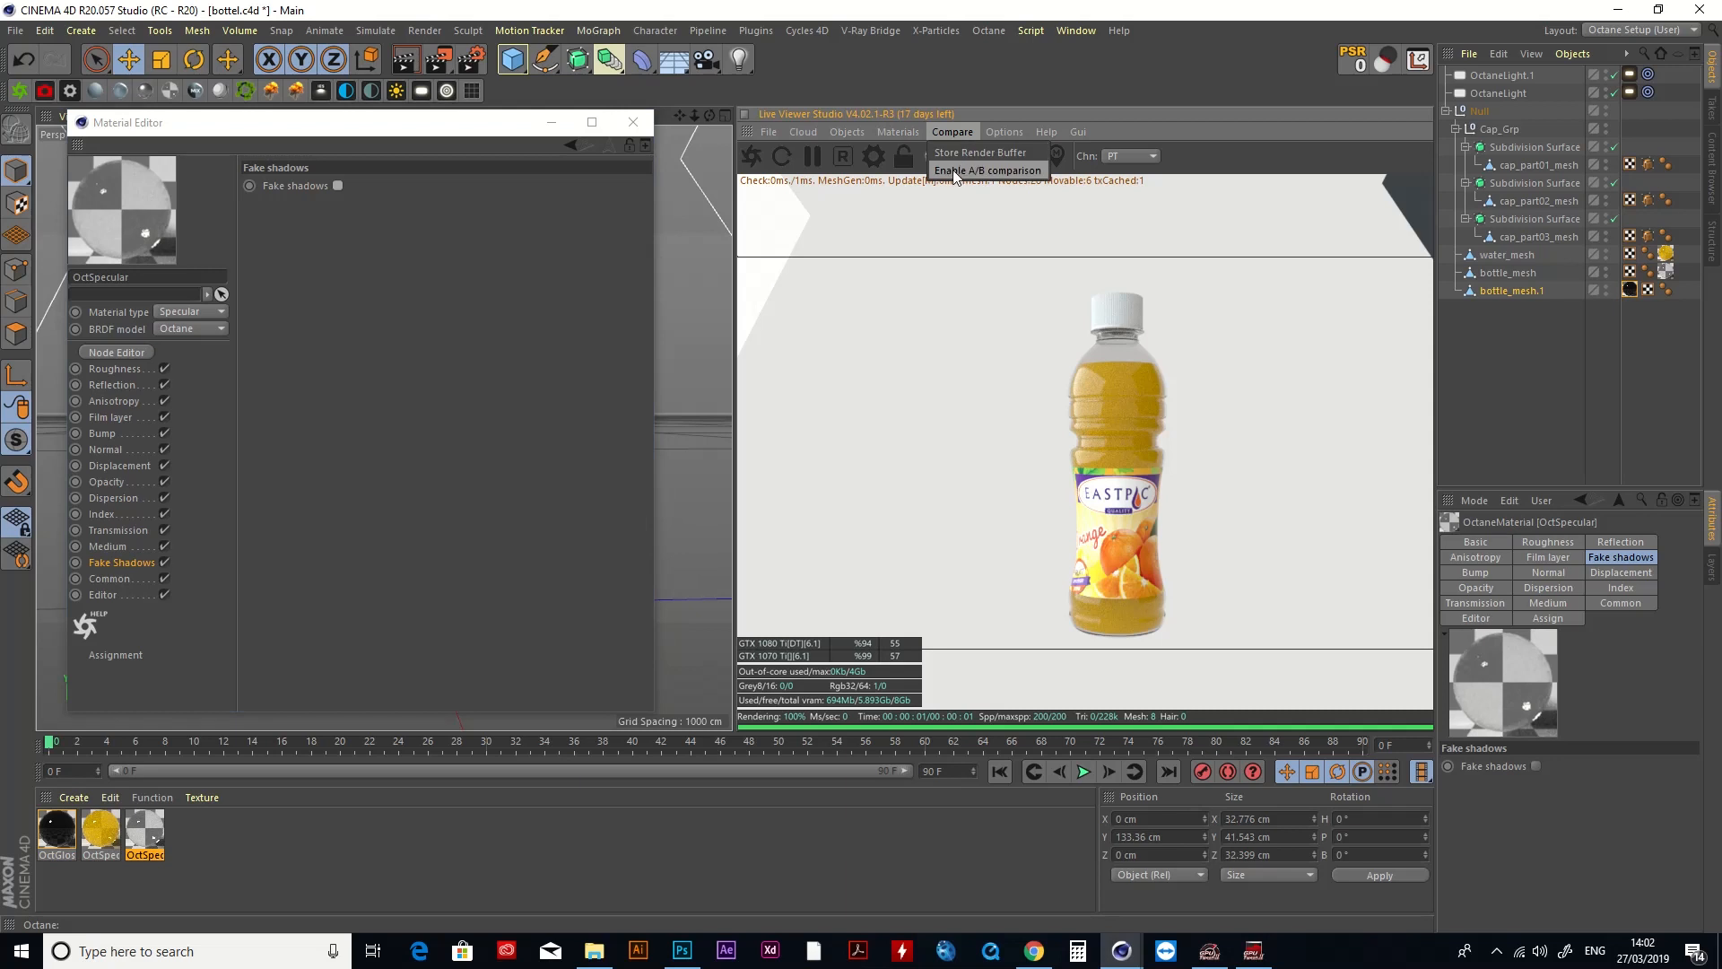
click(956, 172)
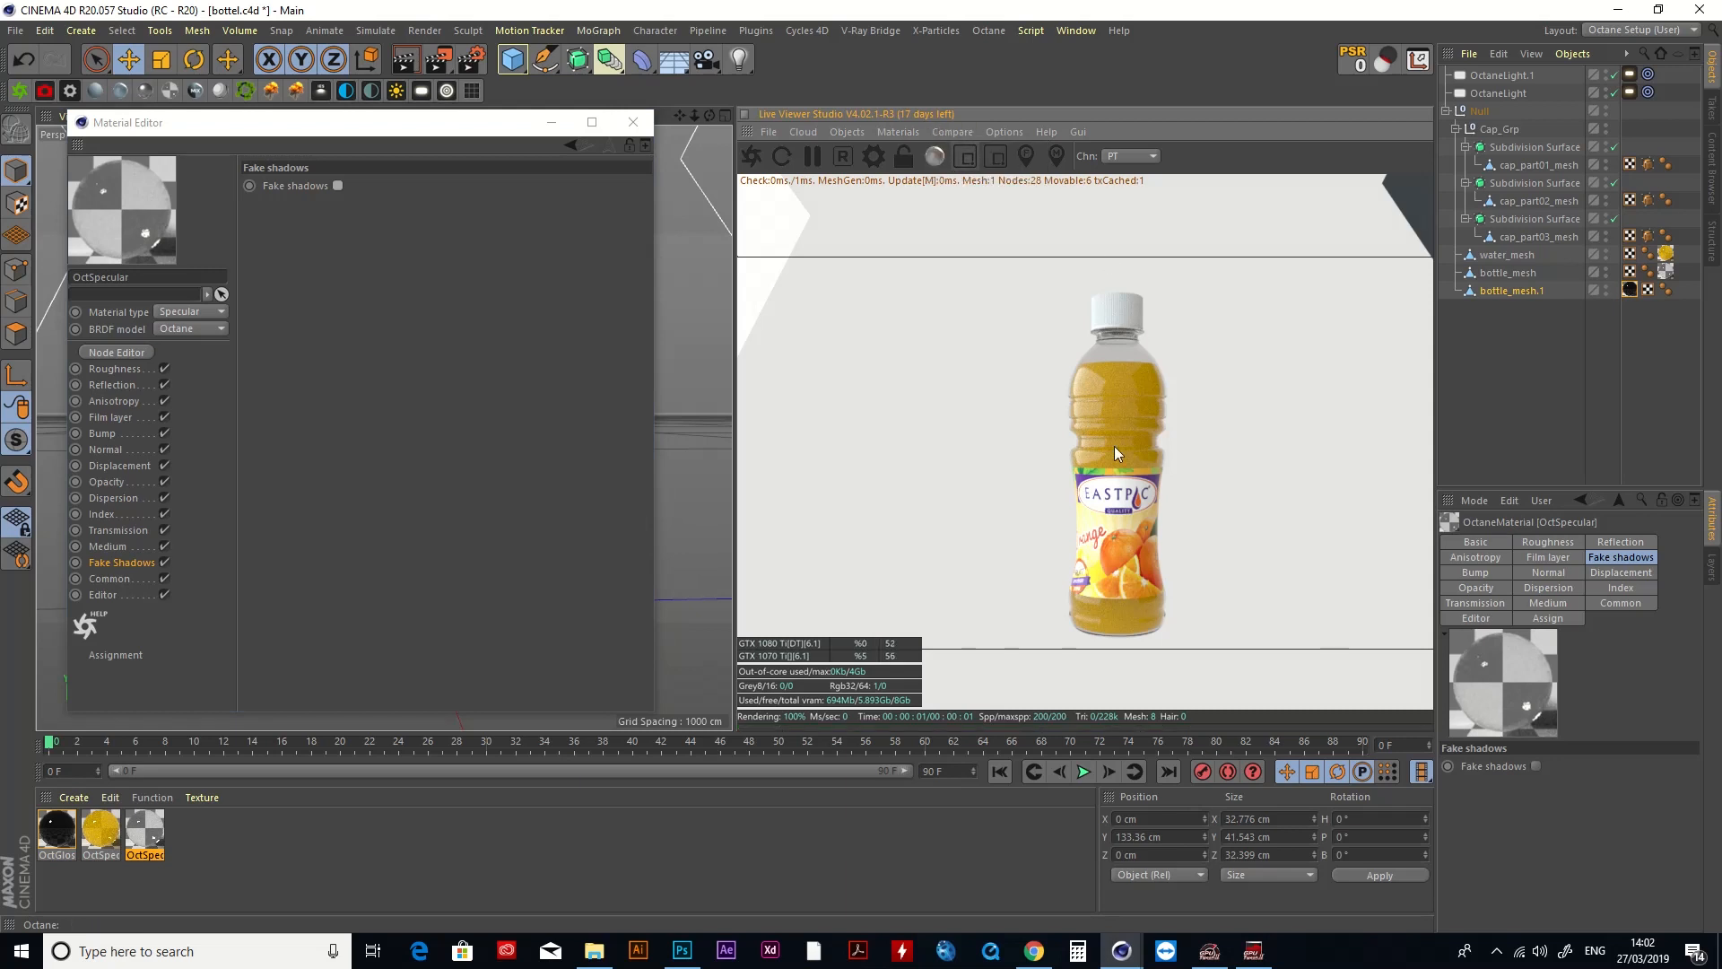
click(960, 131)
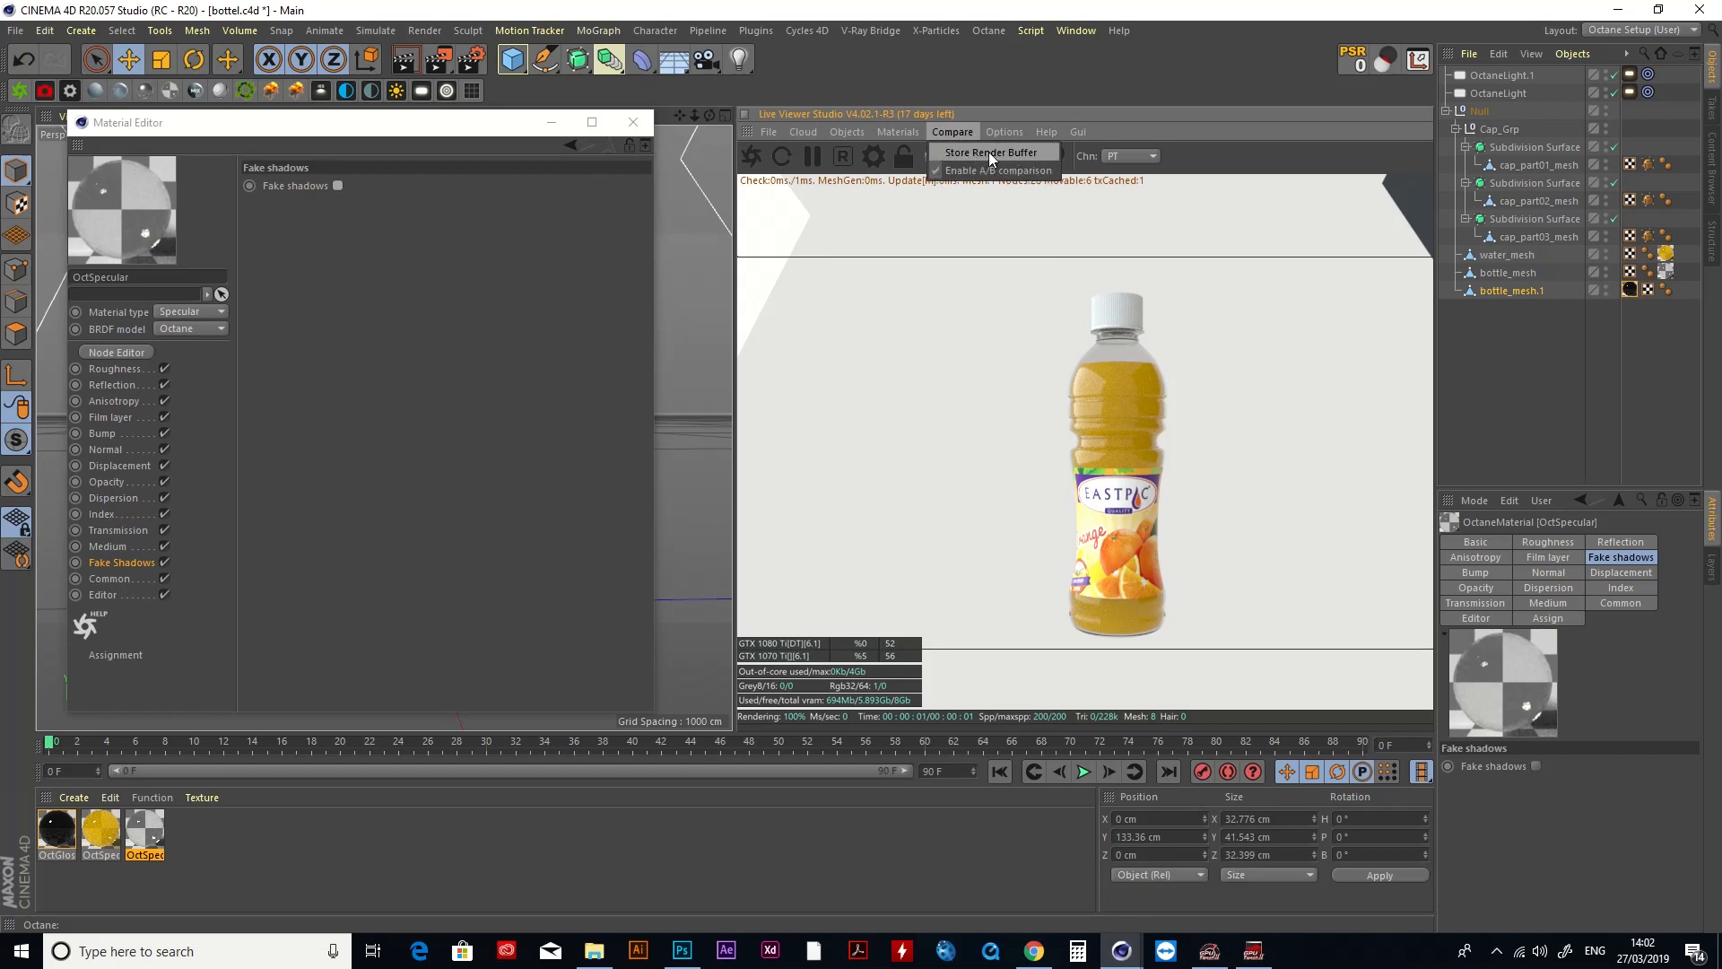
click(990, 154)
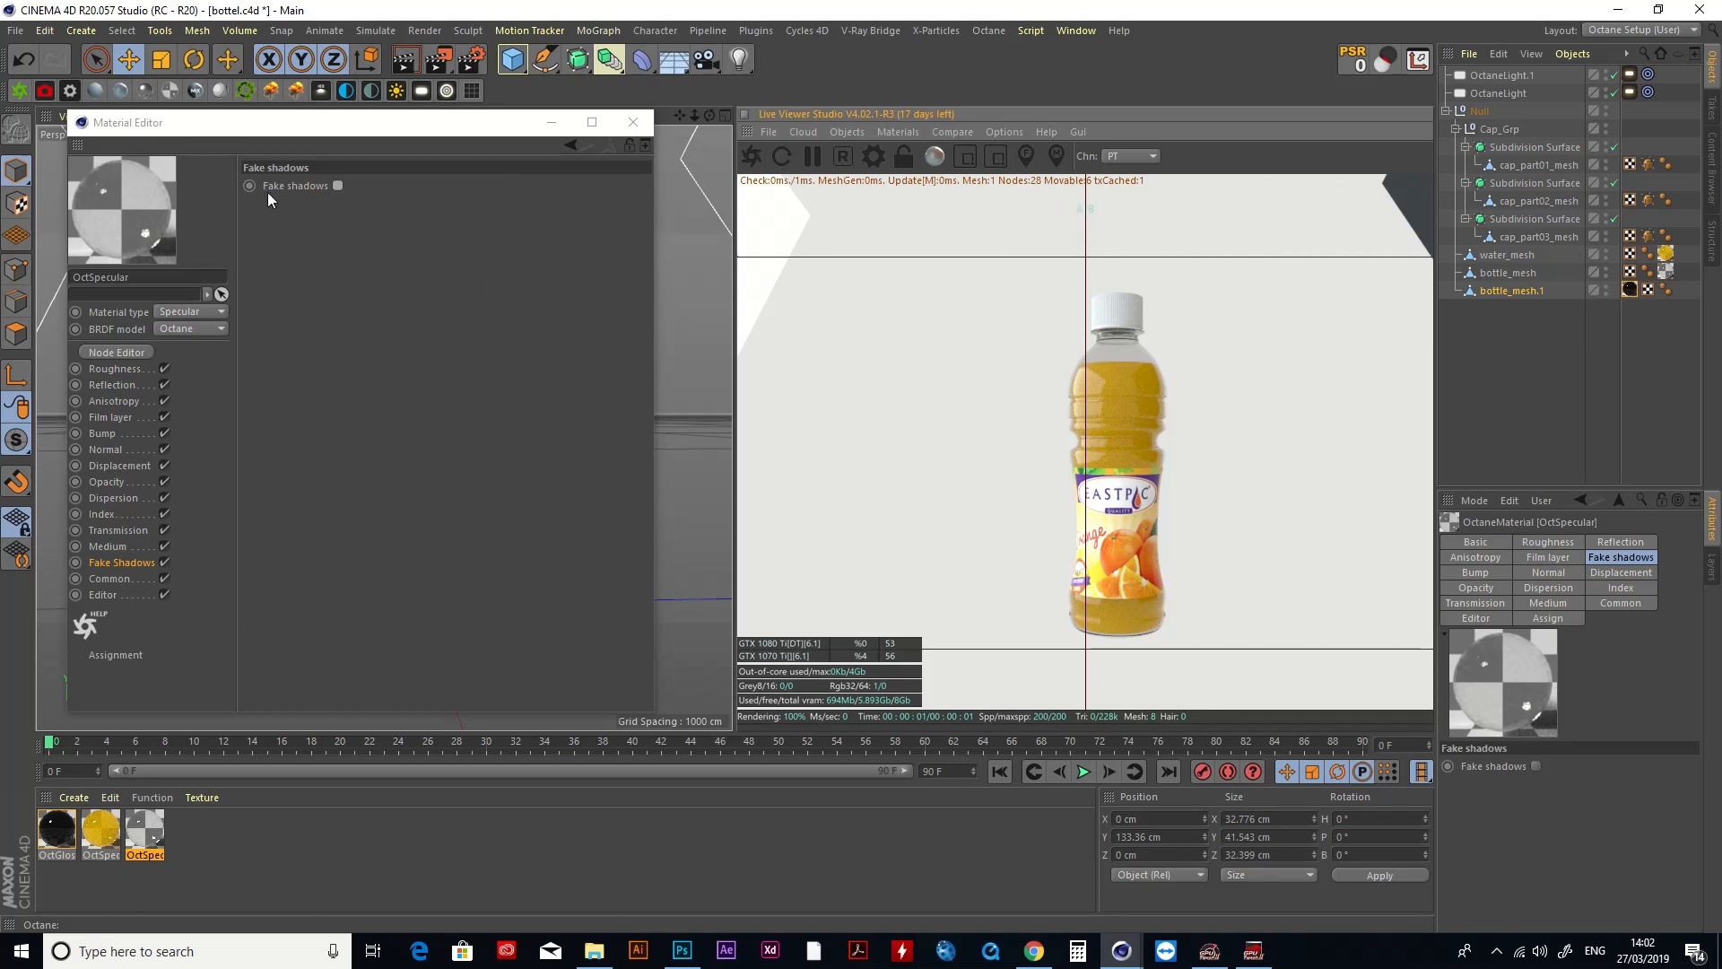
Step: Enable fake shadows on the specular material, compare both renders across the bottle, and close the material editor
click(338, 186)
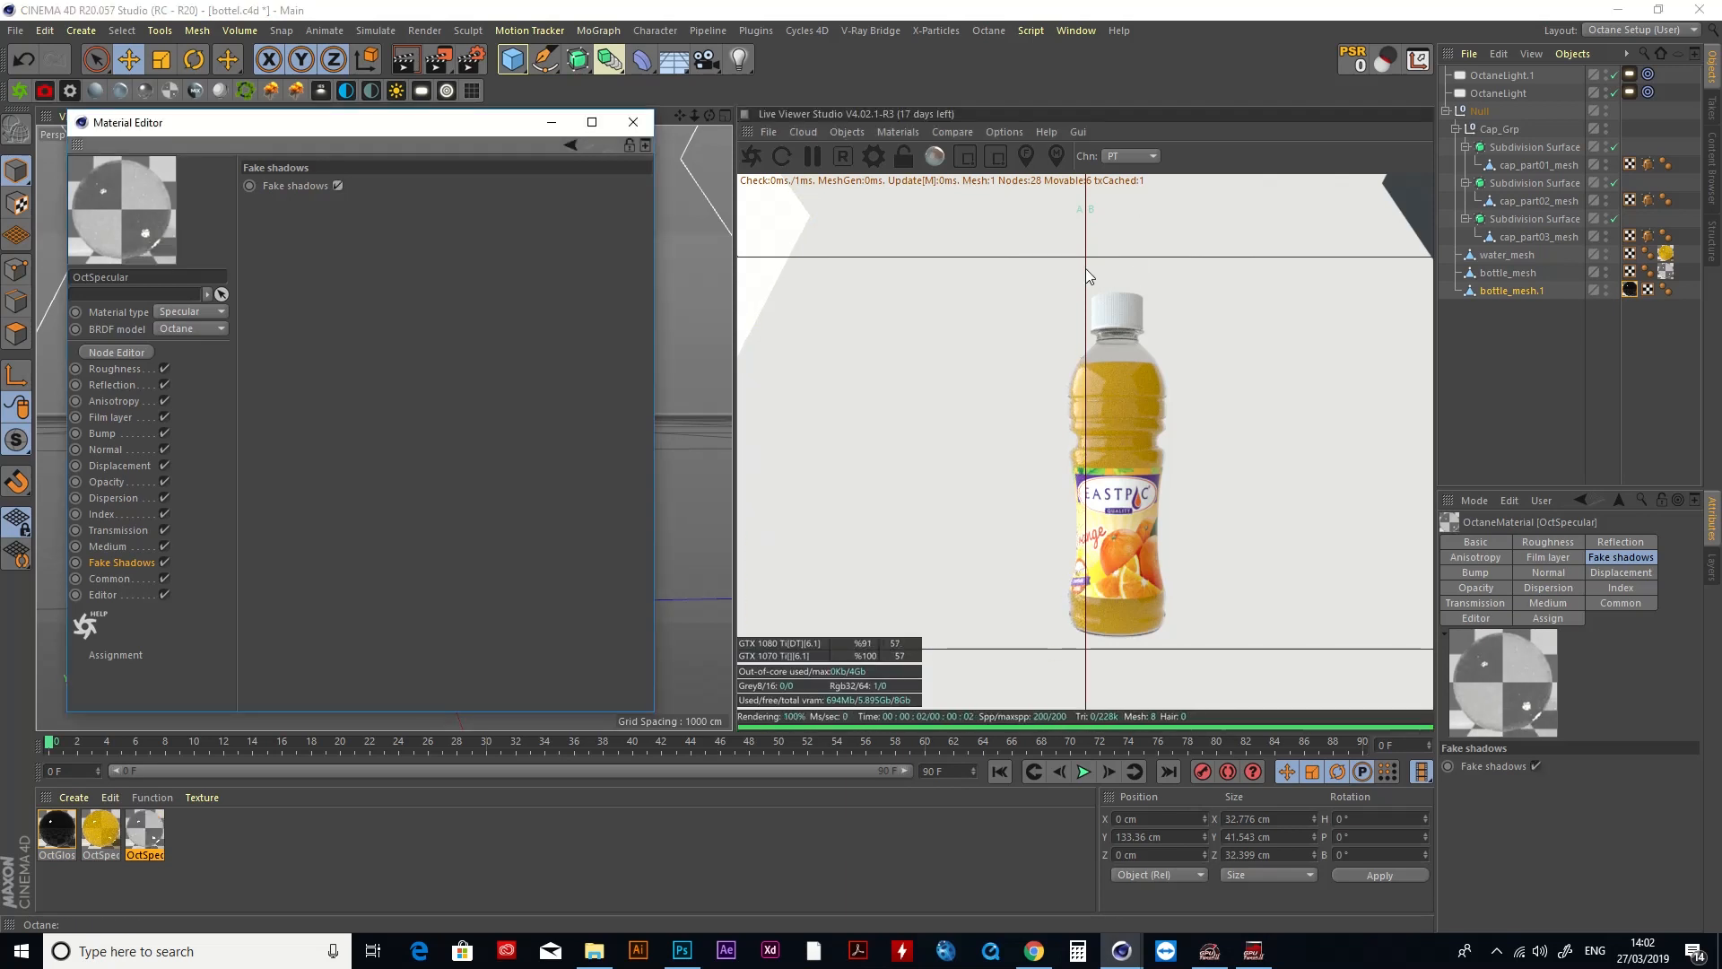
mouse_move(1086, 267)
mouse_down()
mouse_move(1250, 261)
mouse_move(1015, 267)
mouse_move(1231, 260)
mouse_move(1117, 258)
mouse_up()
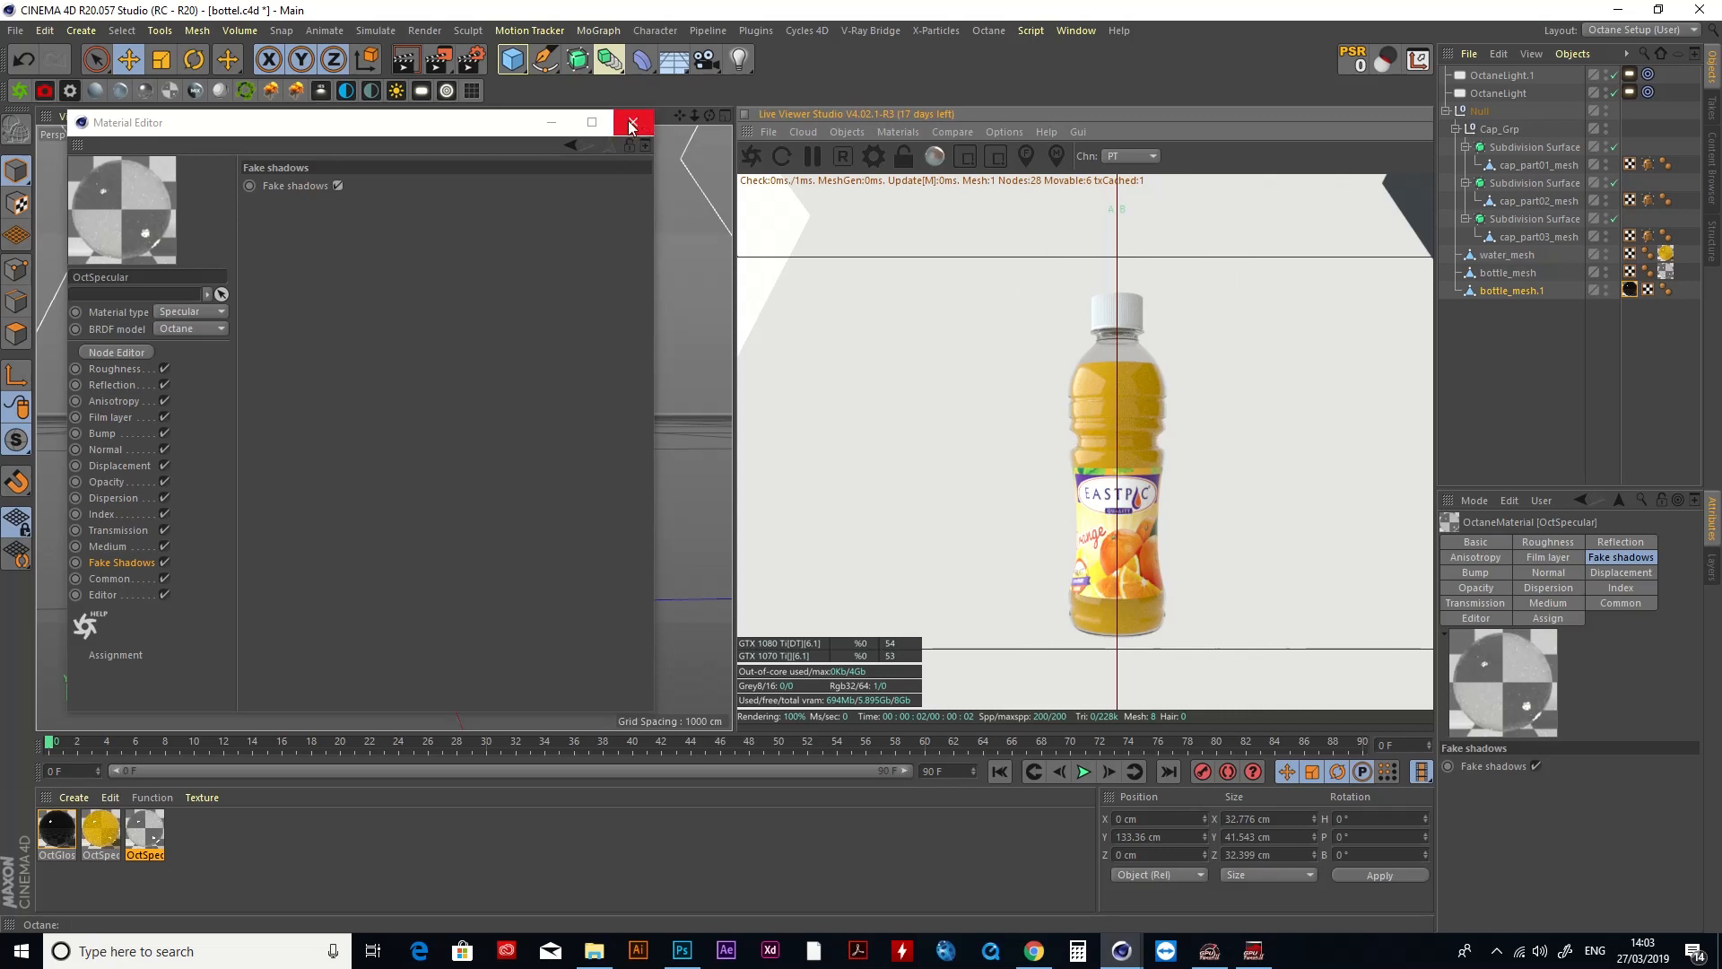
click(632, 124)
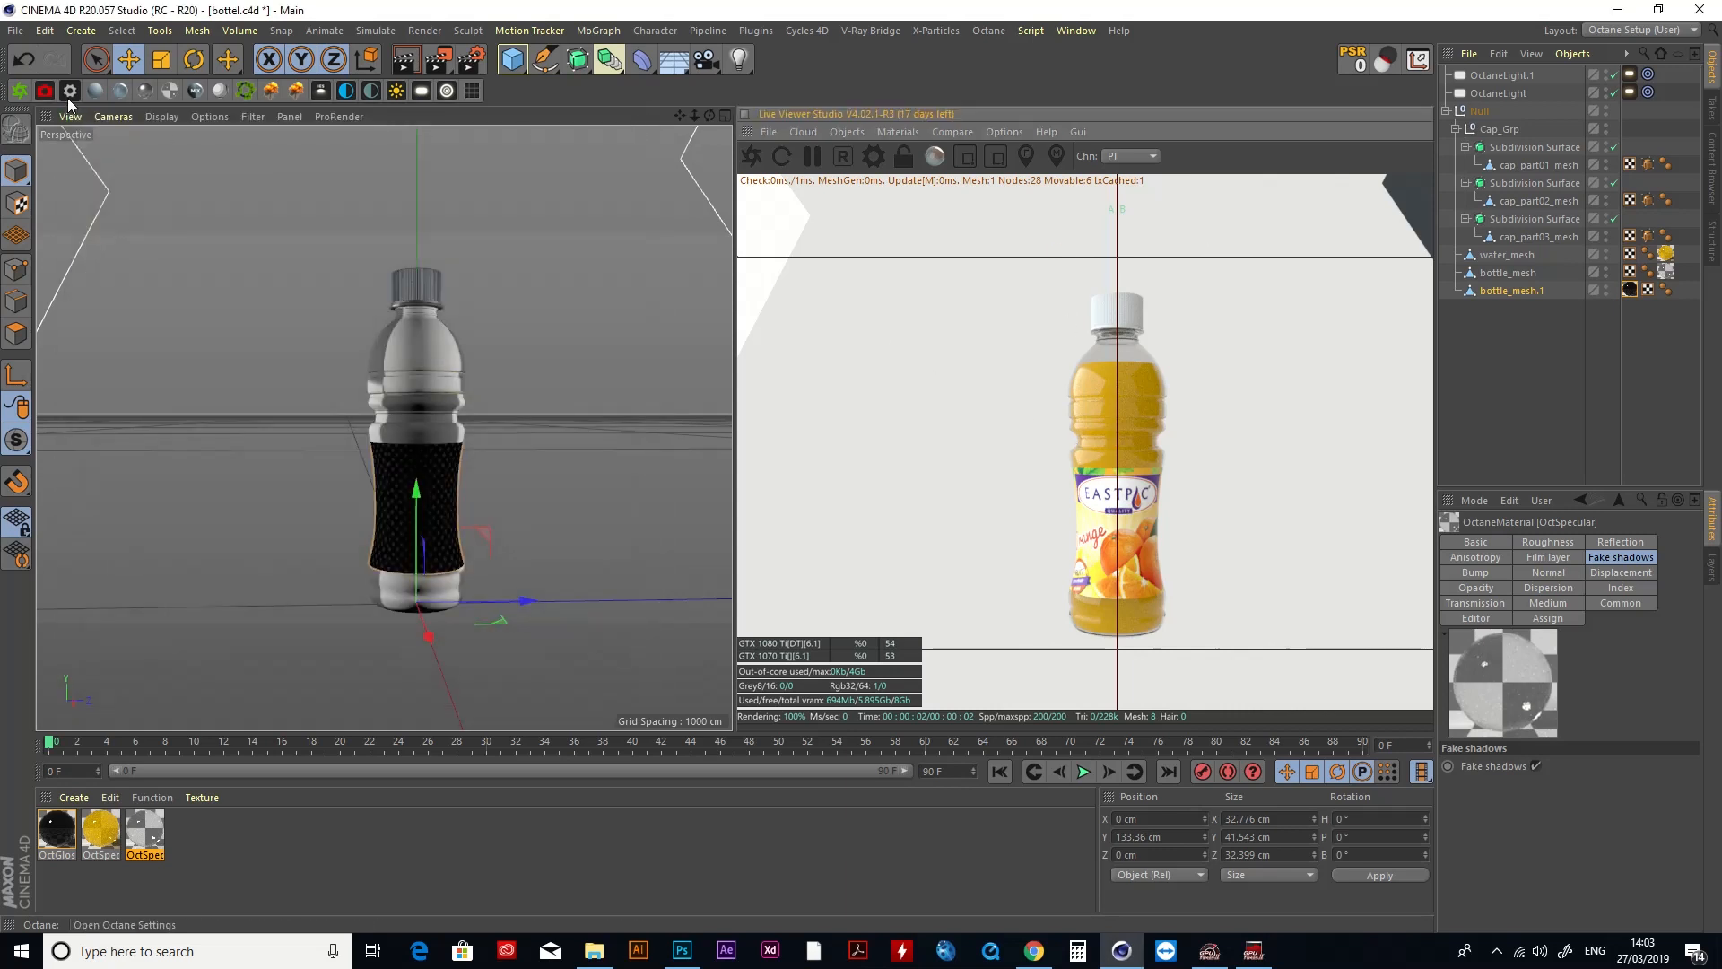
Step: Create an Octane glossy material with an orange-yellow diffuse colour (R 0.9, G 0.464, B 0.018) and assign it to the bottle's cap group
click(122, 93)
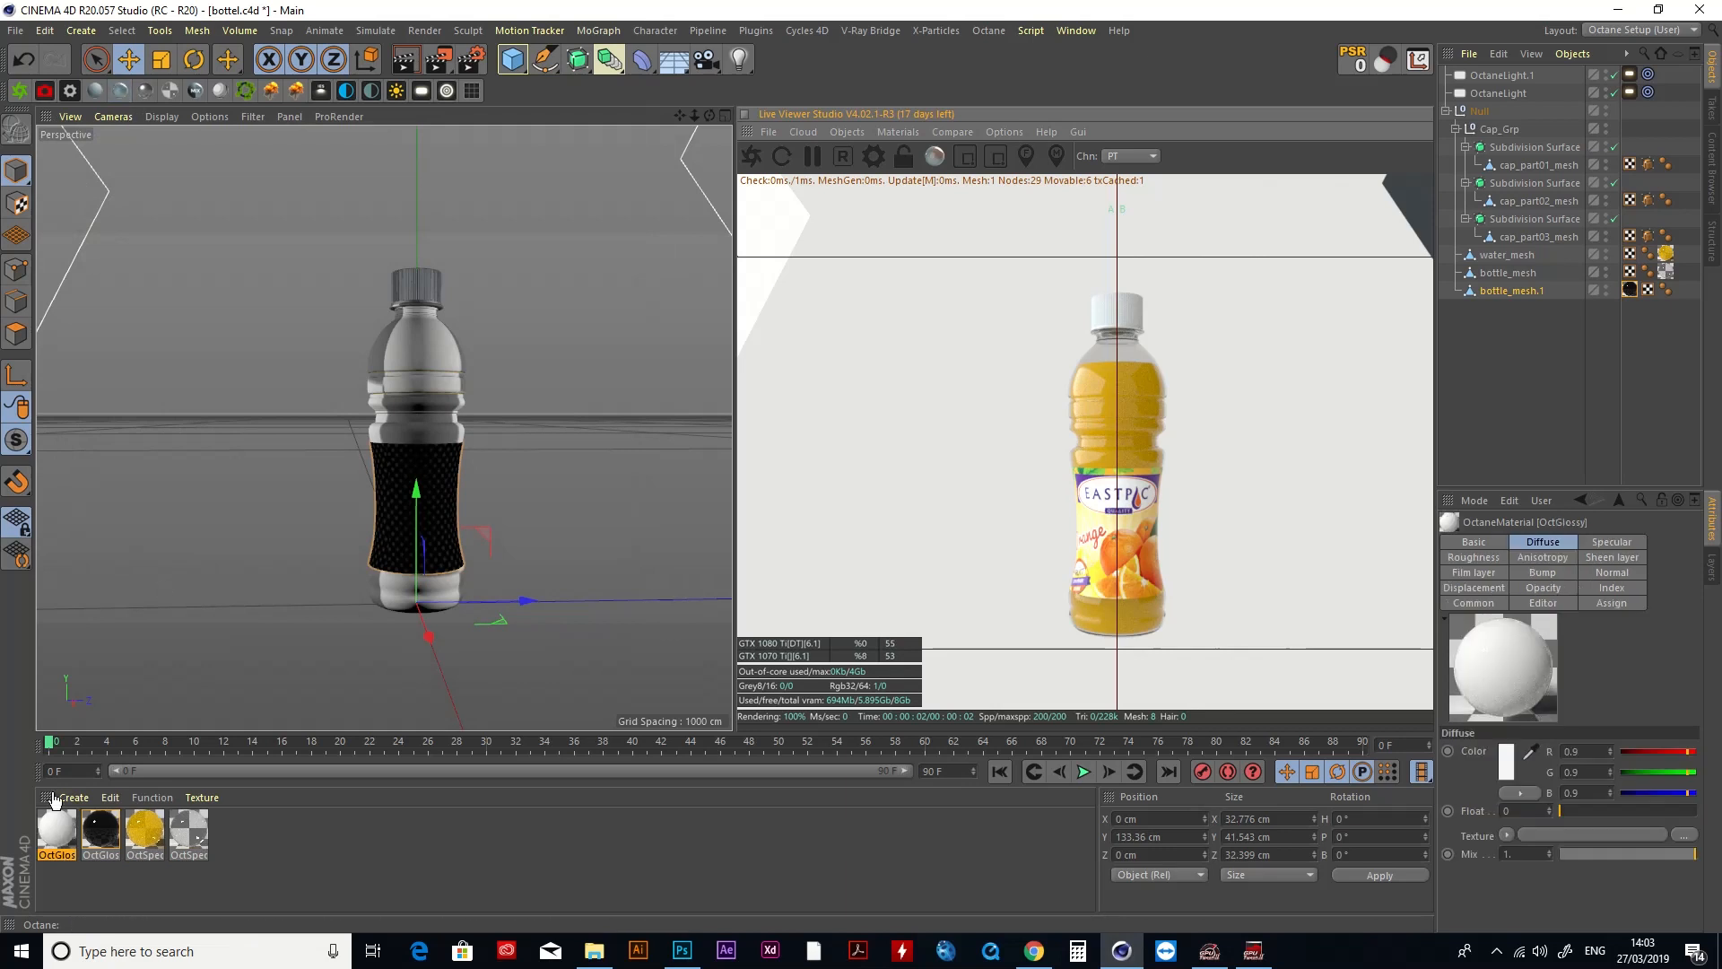
click(60, 834)
drag(60, 834, 1112, 305)
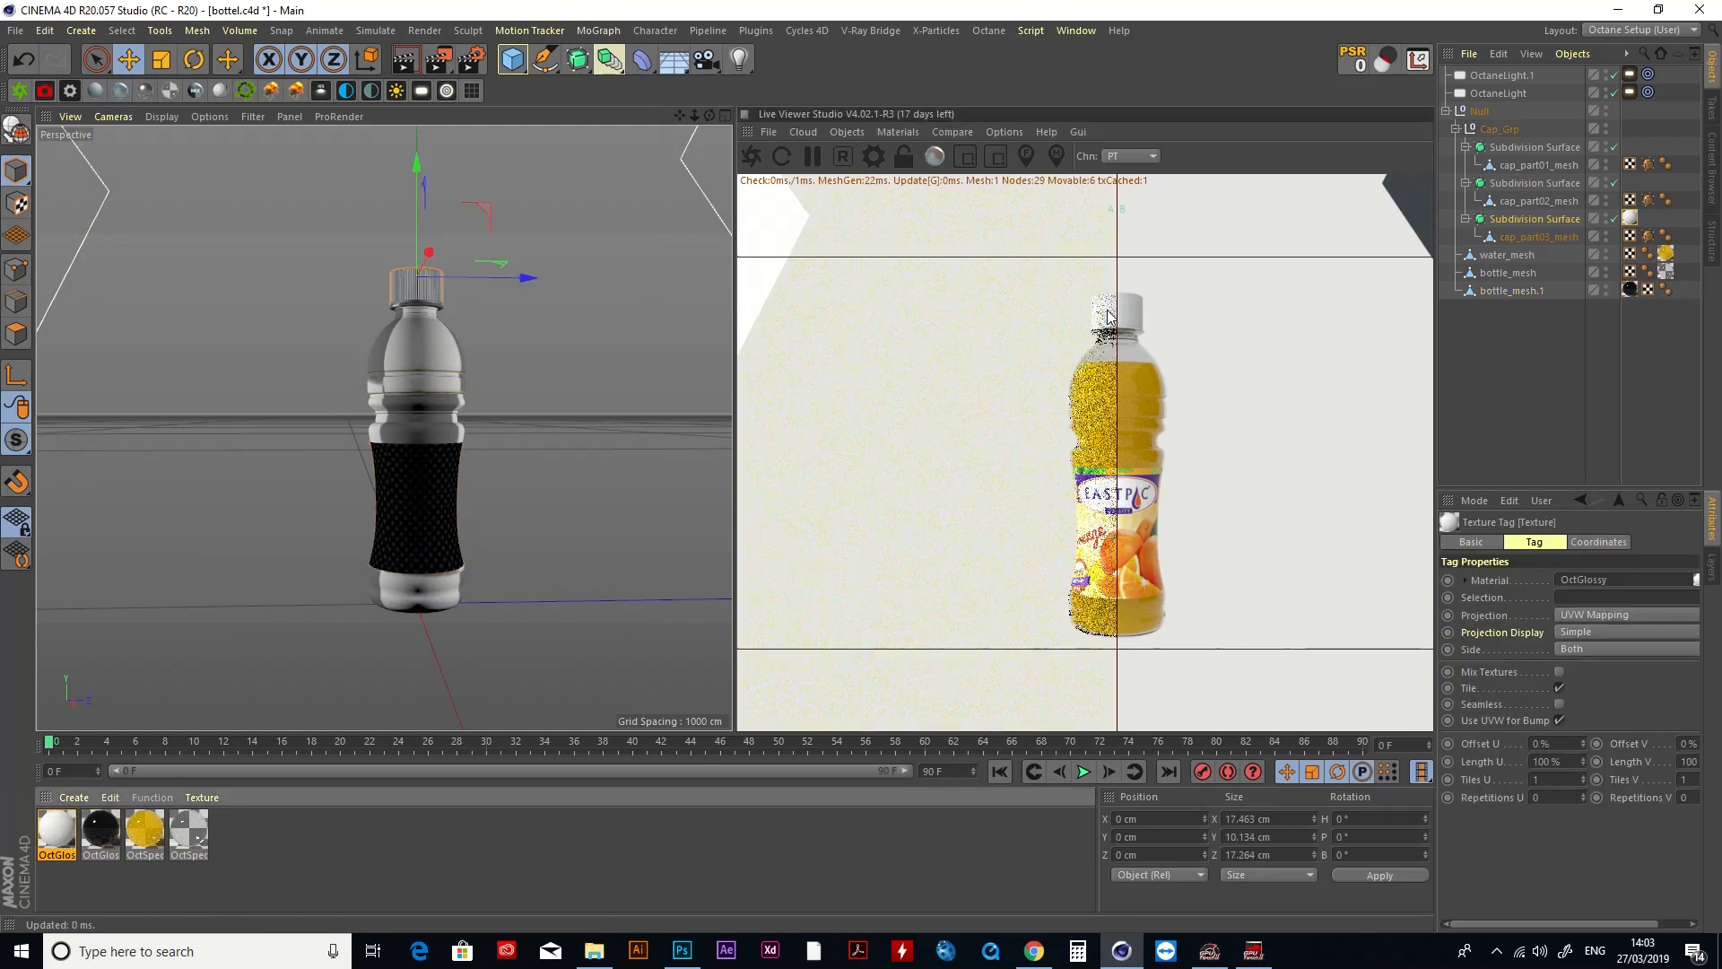
click(68, 841)
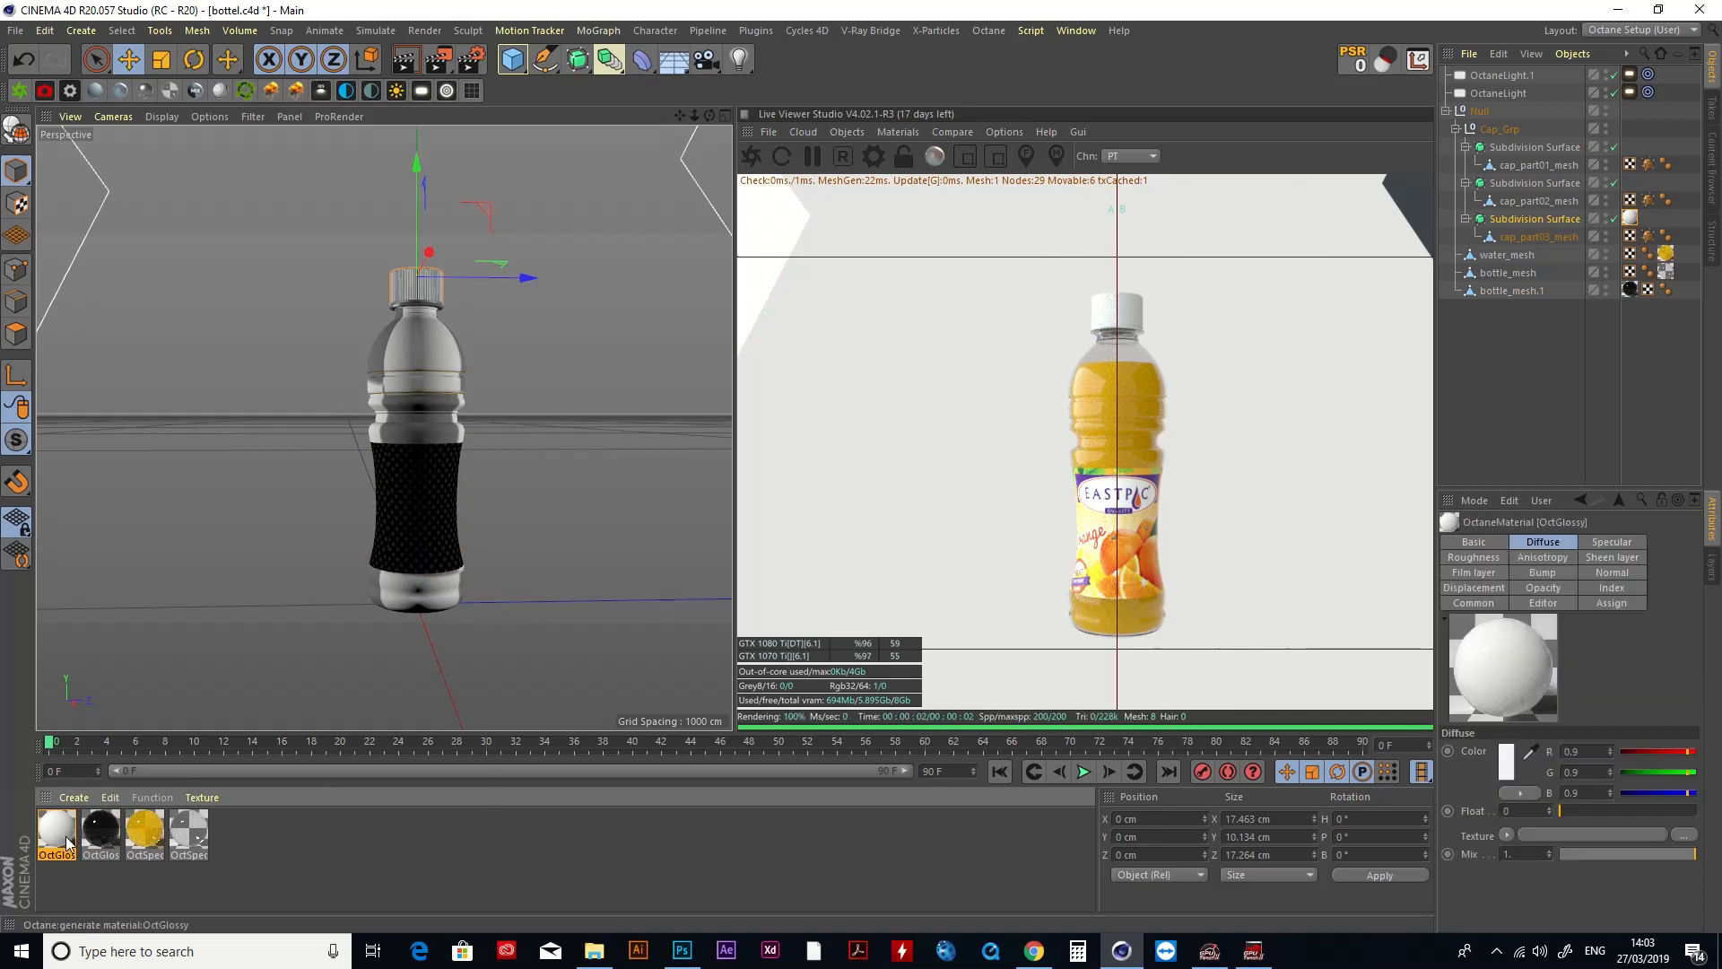
click(1510, 762)
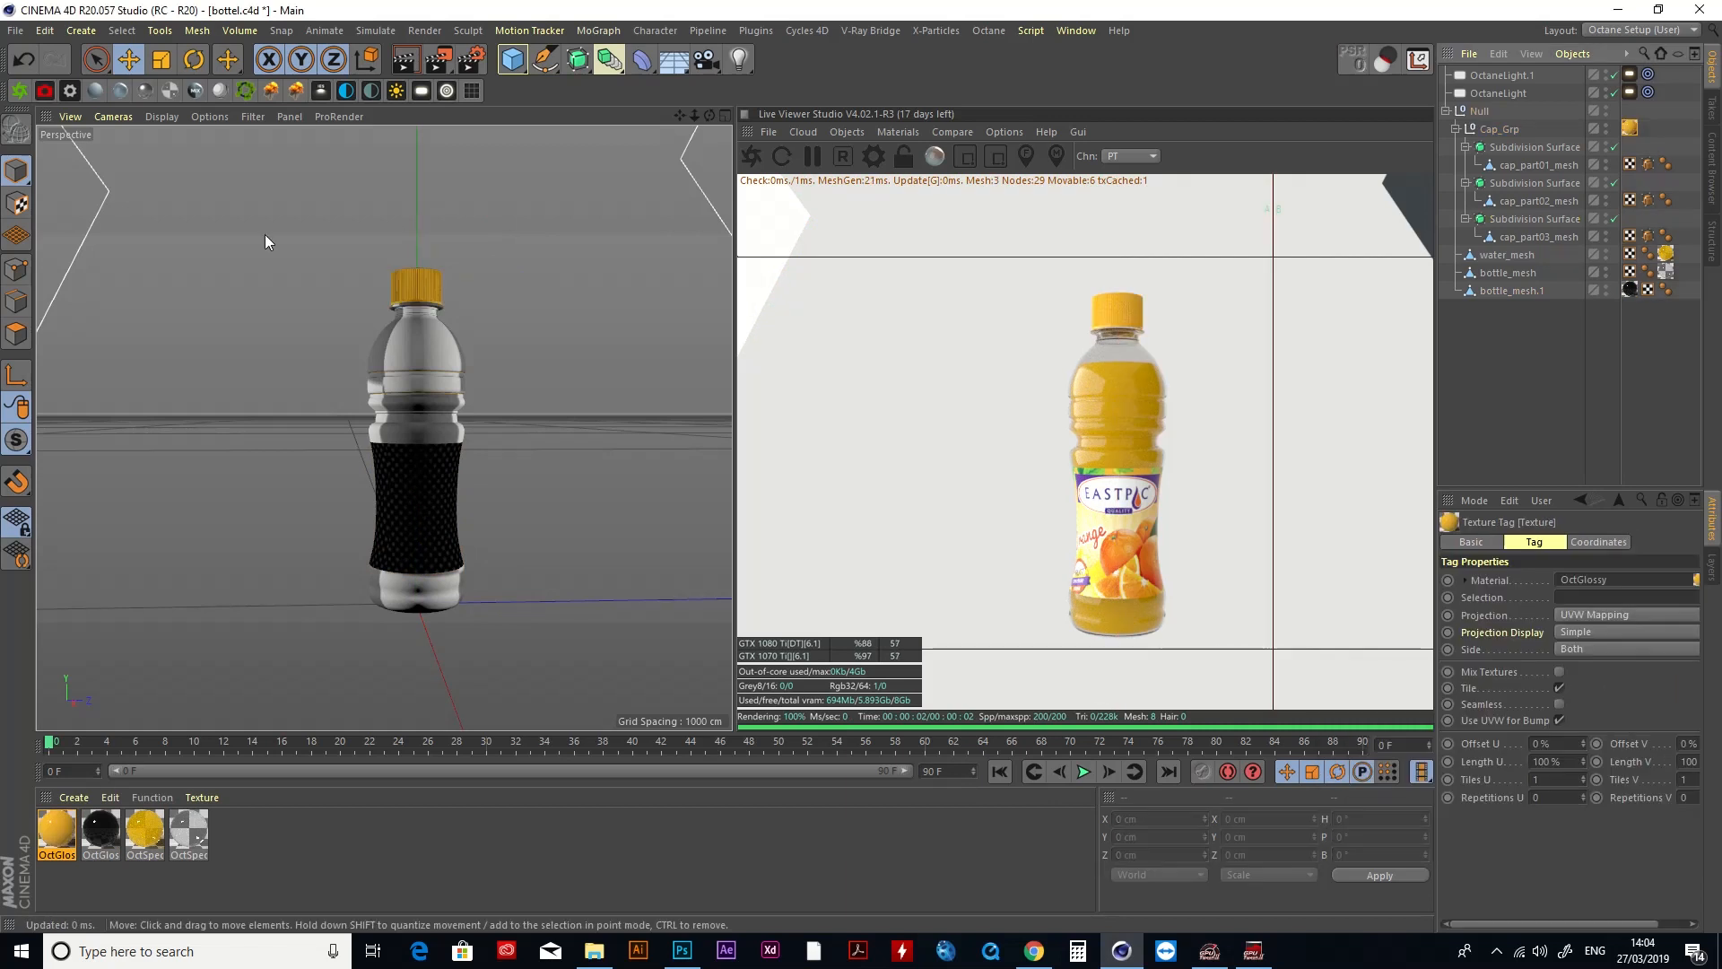
Step: Set the orange cap material's roughness to about 0.4, judging it on a close-up of the cap, and close the material editor
scroll(384, 193, up, 8)
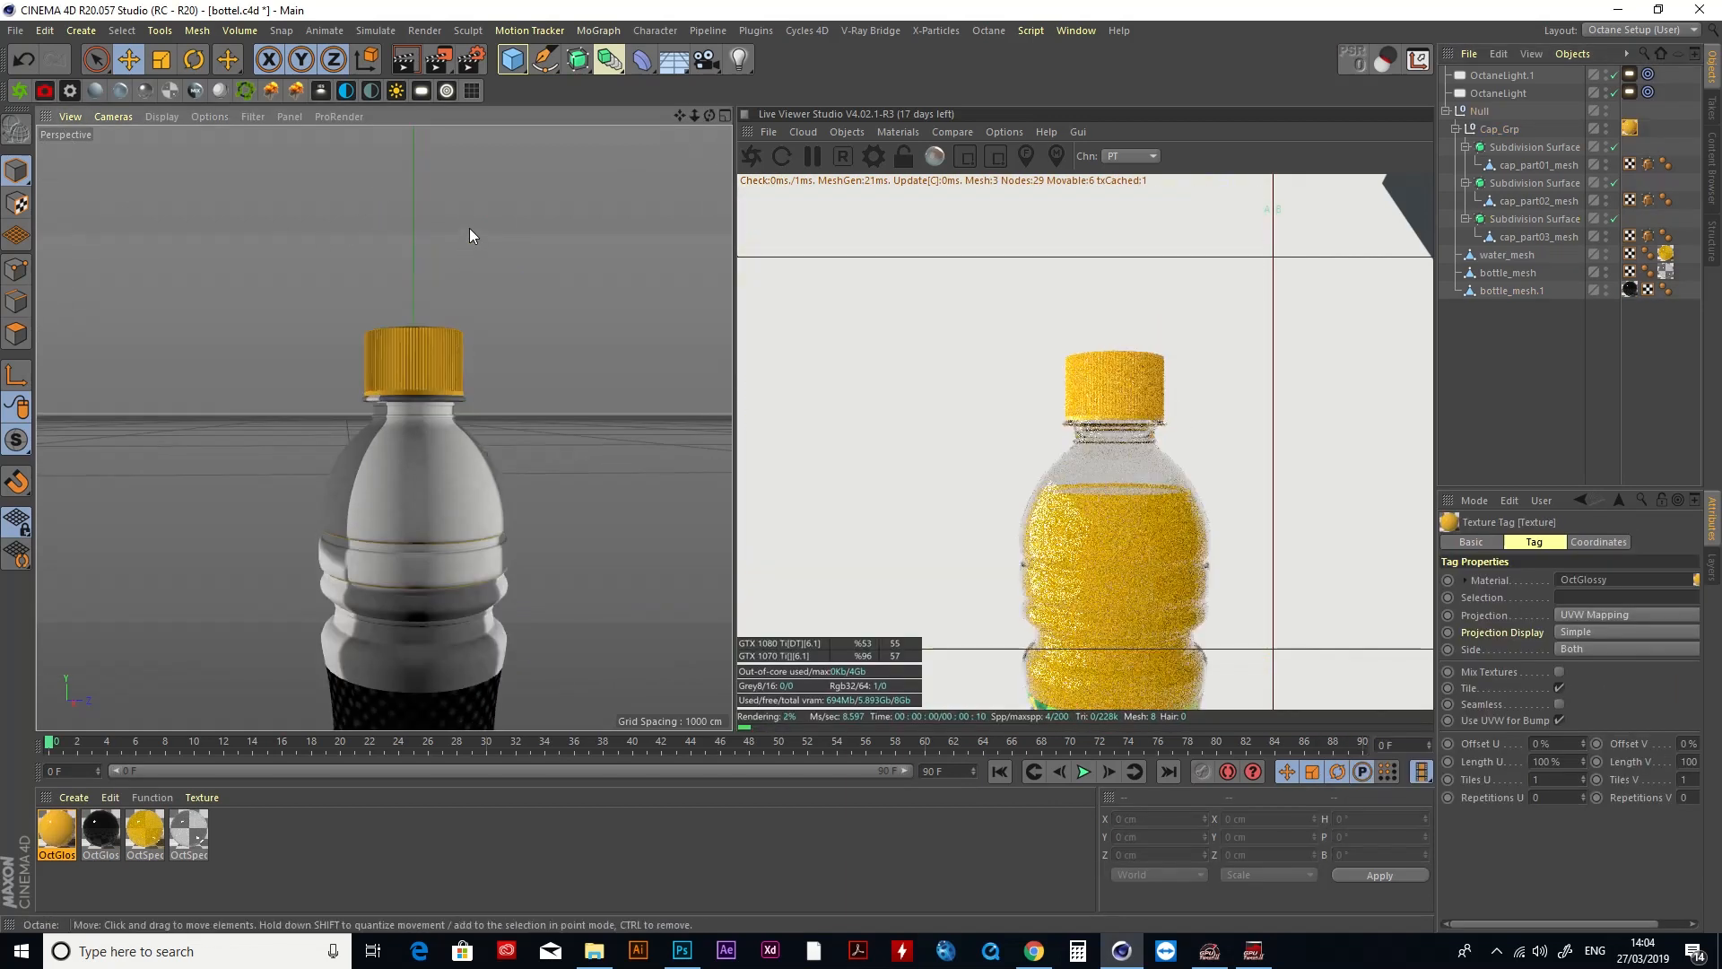
scroll(400, 319, up, 2)
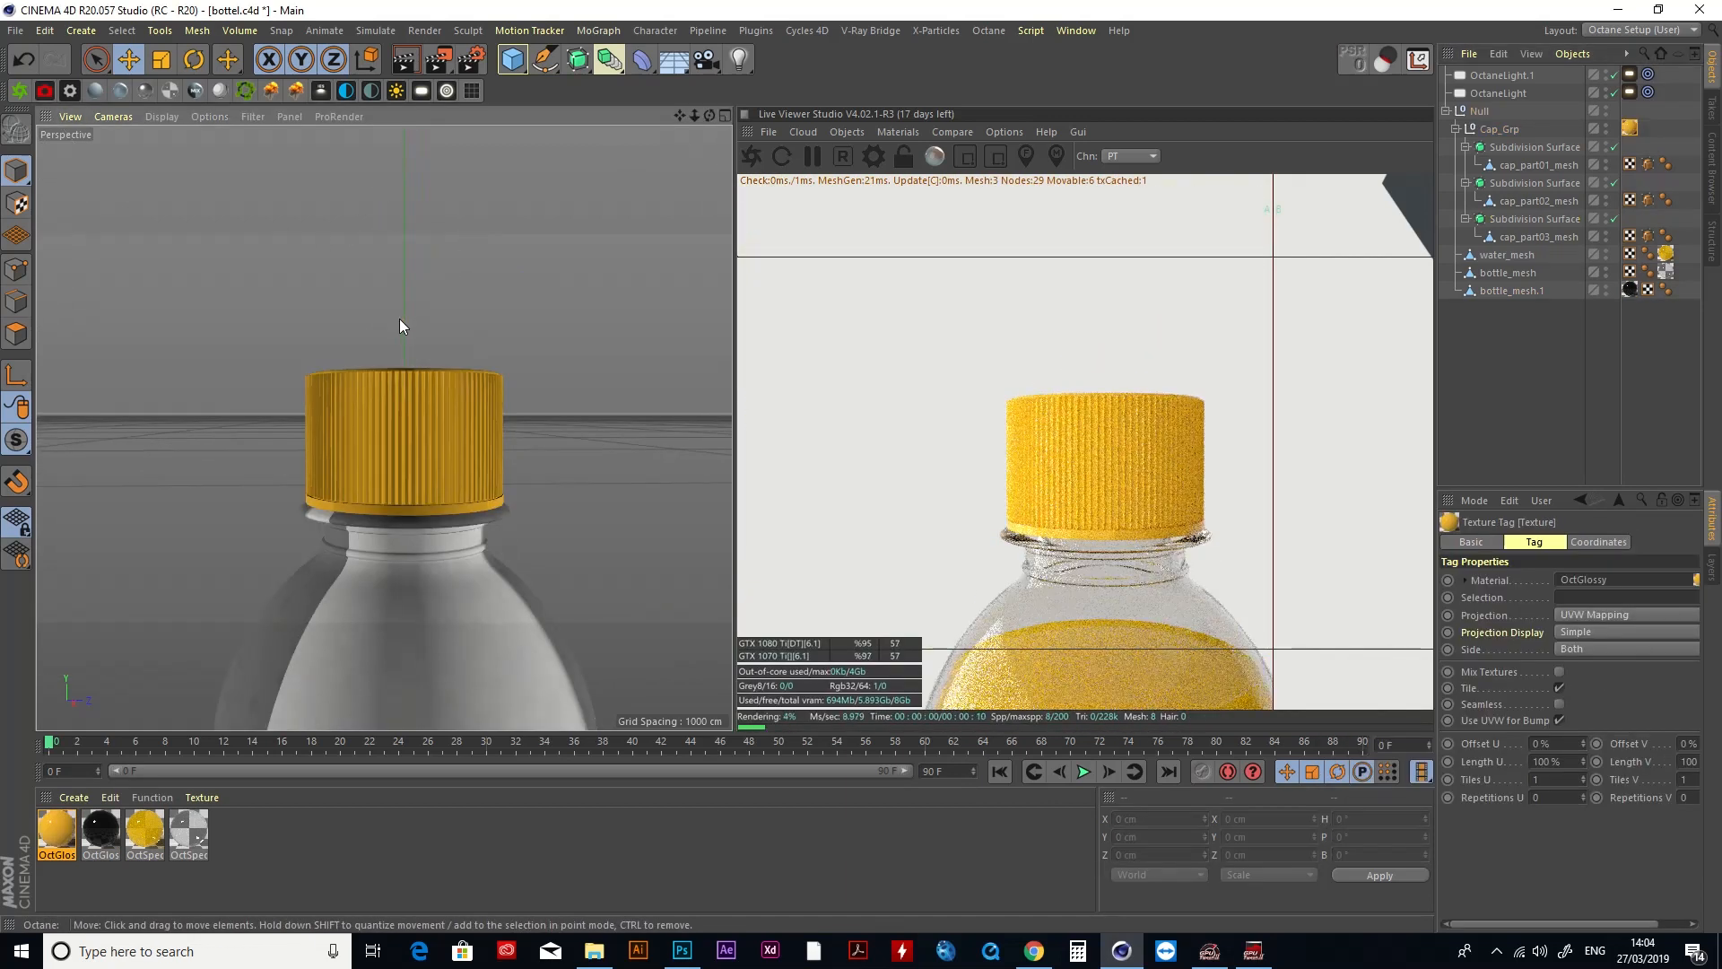
scroll(400, 320, up, 4)
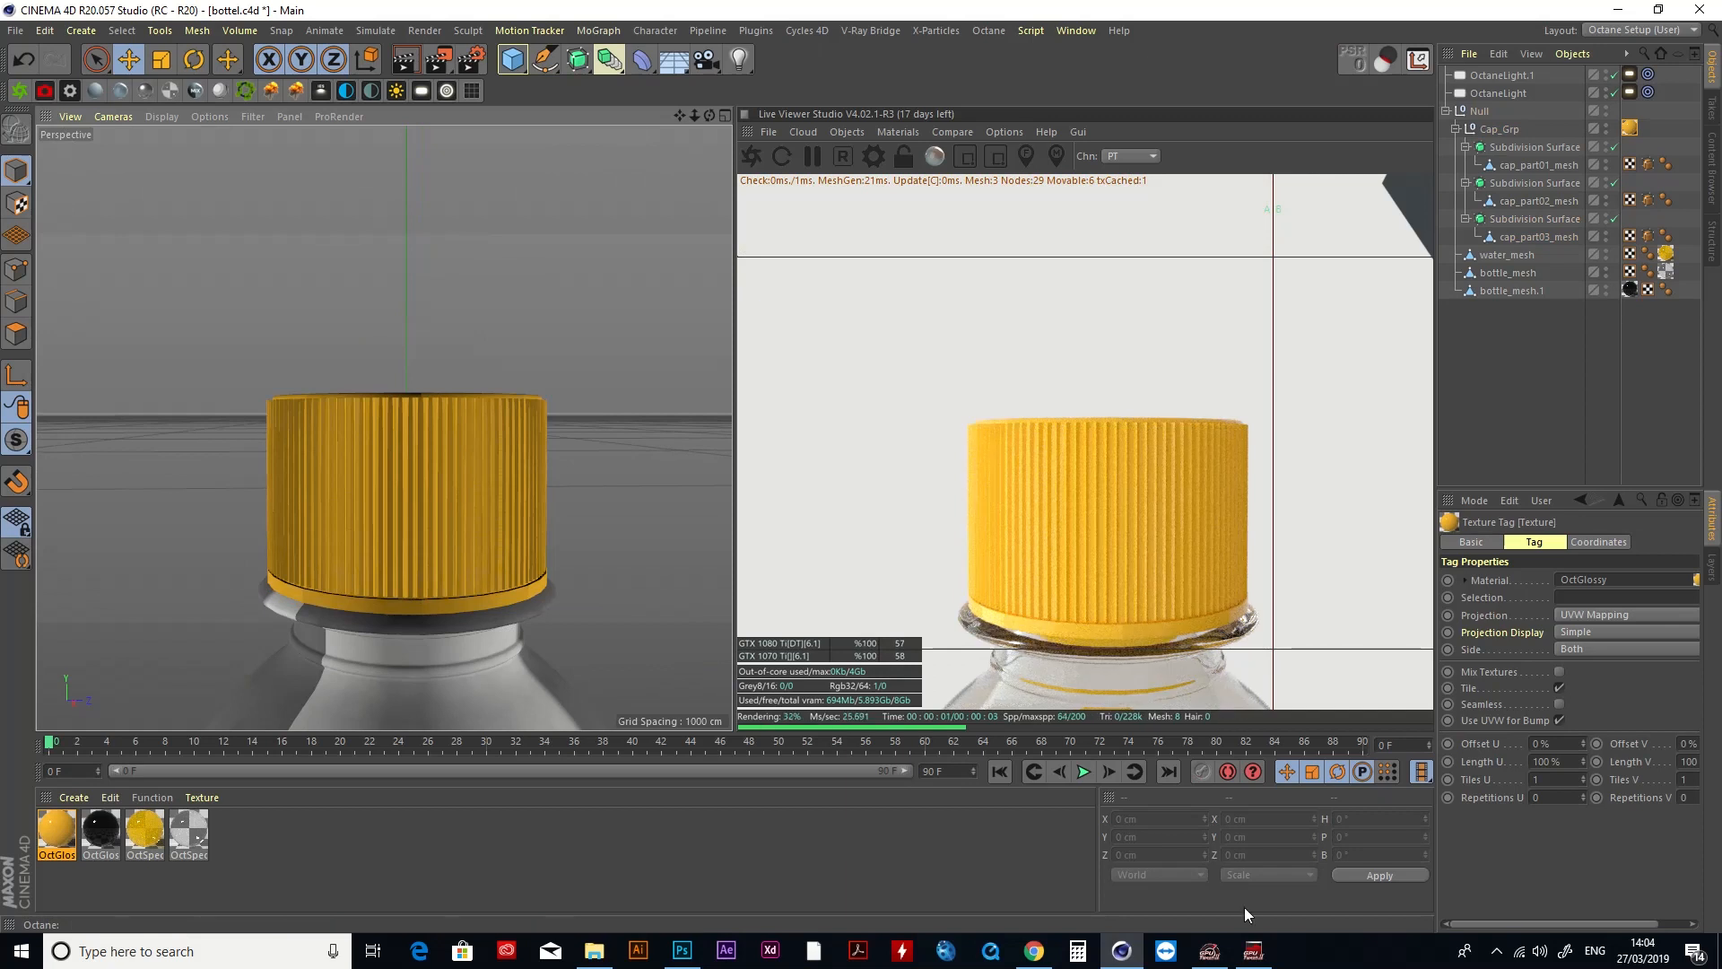
double_click(58, 832)
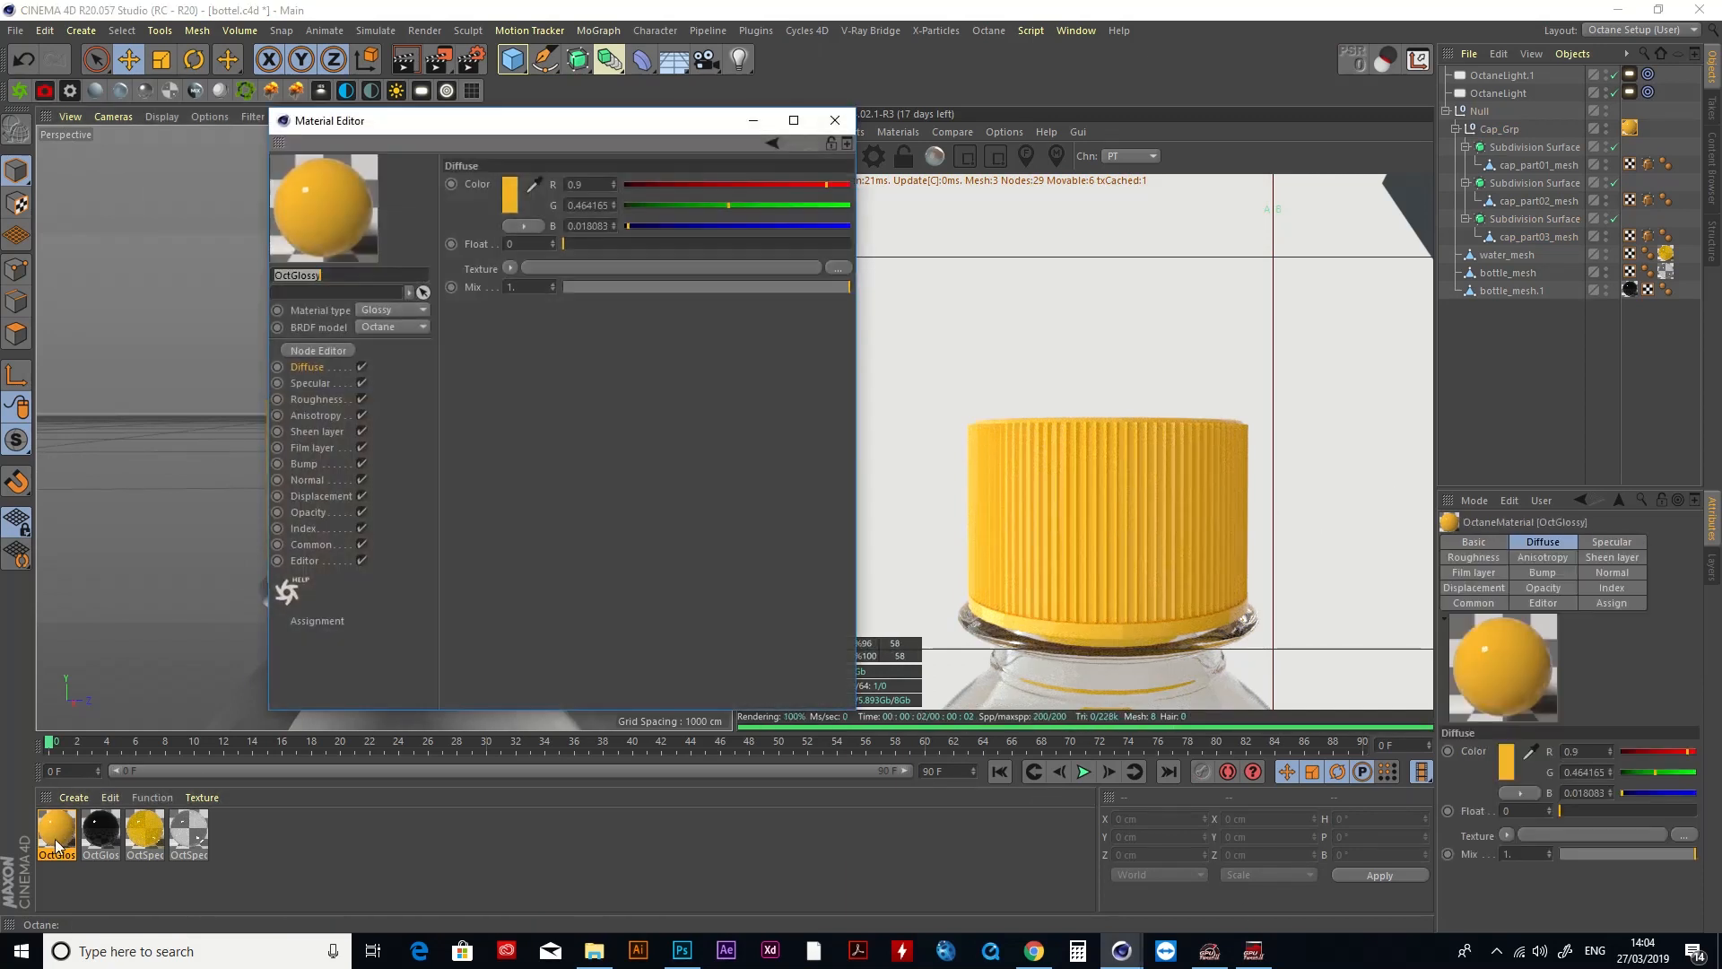
click(337, 400)
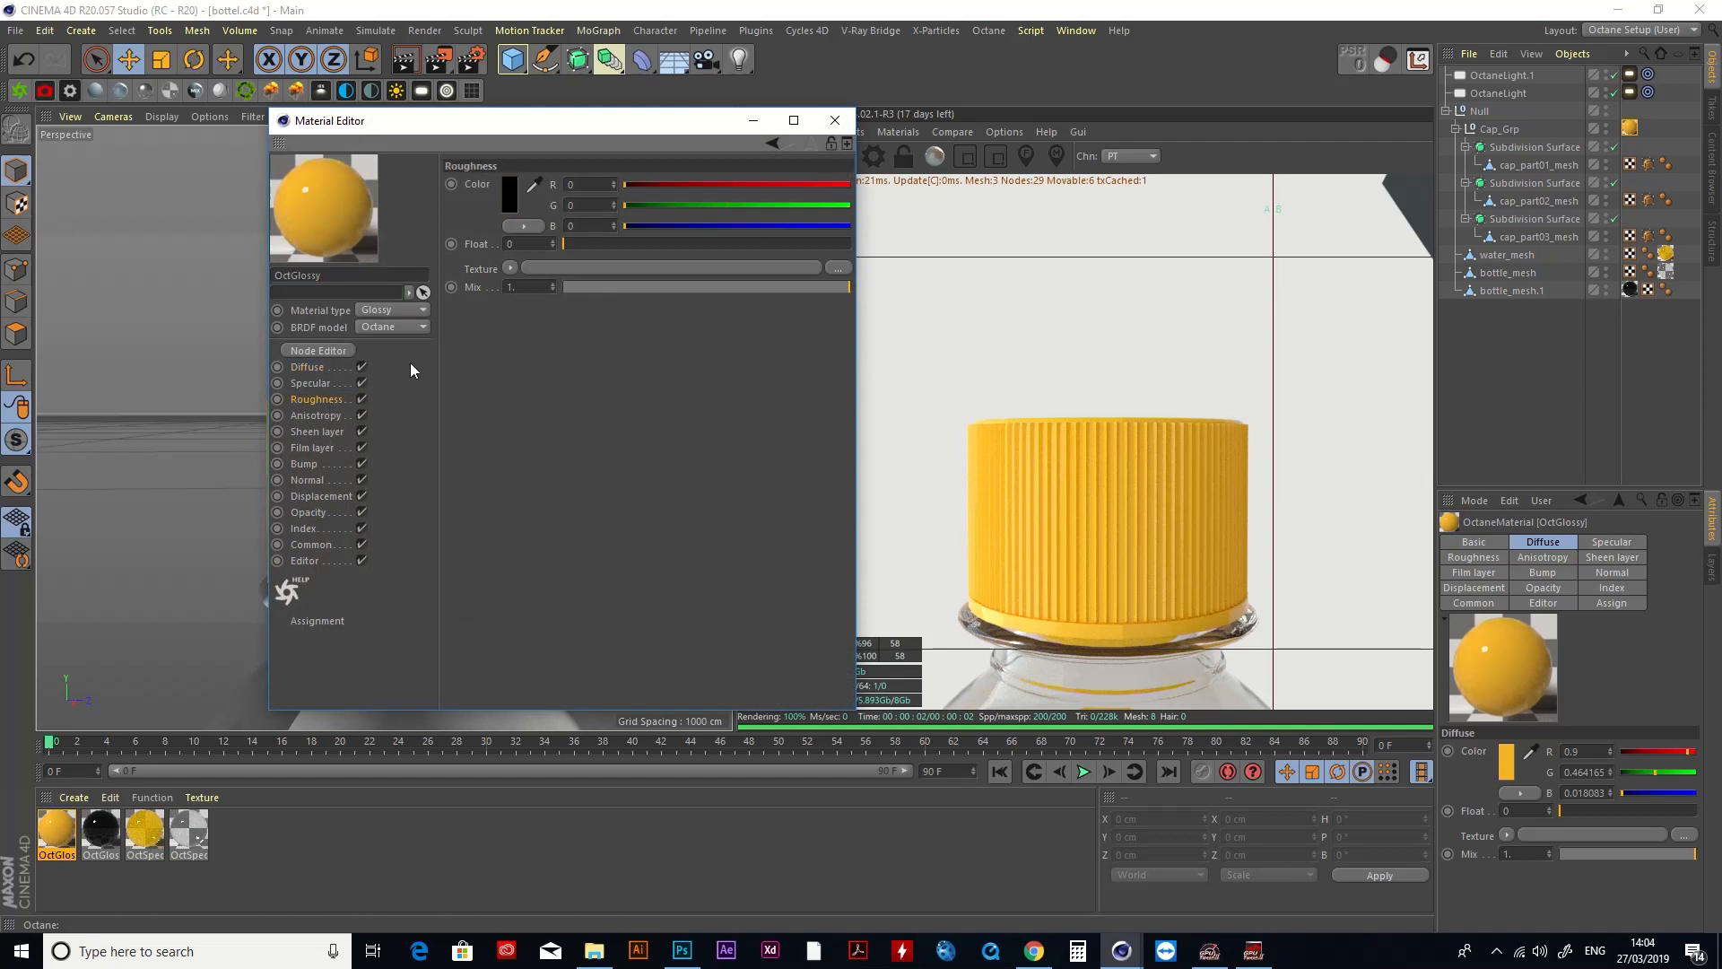
drag(577, 243, 613, 251)
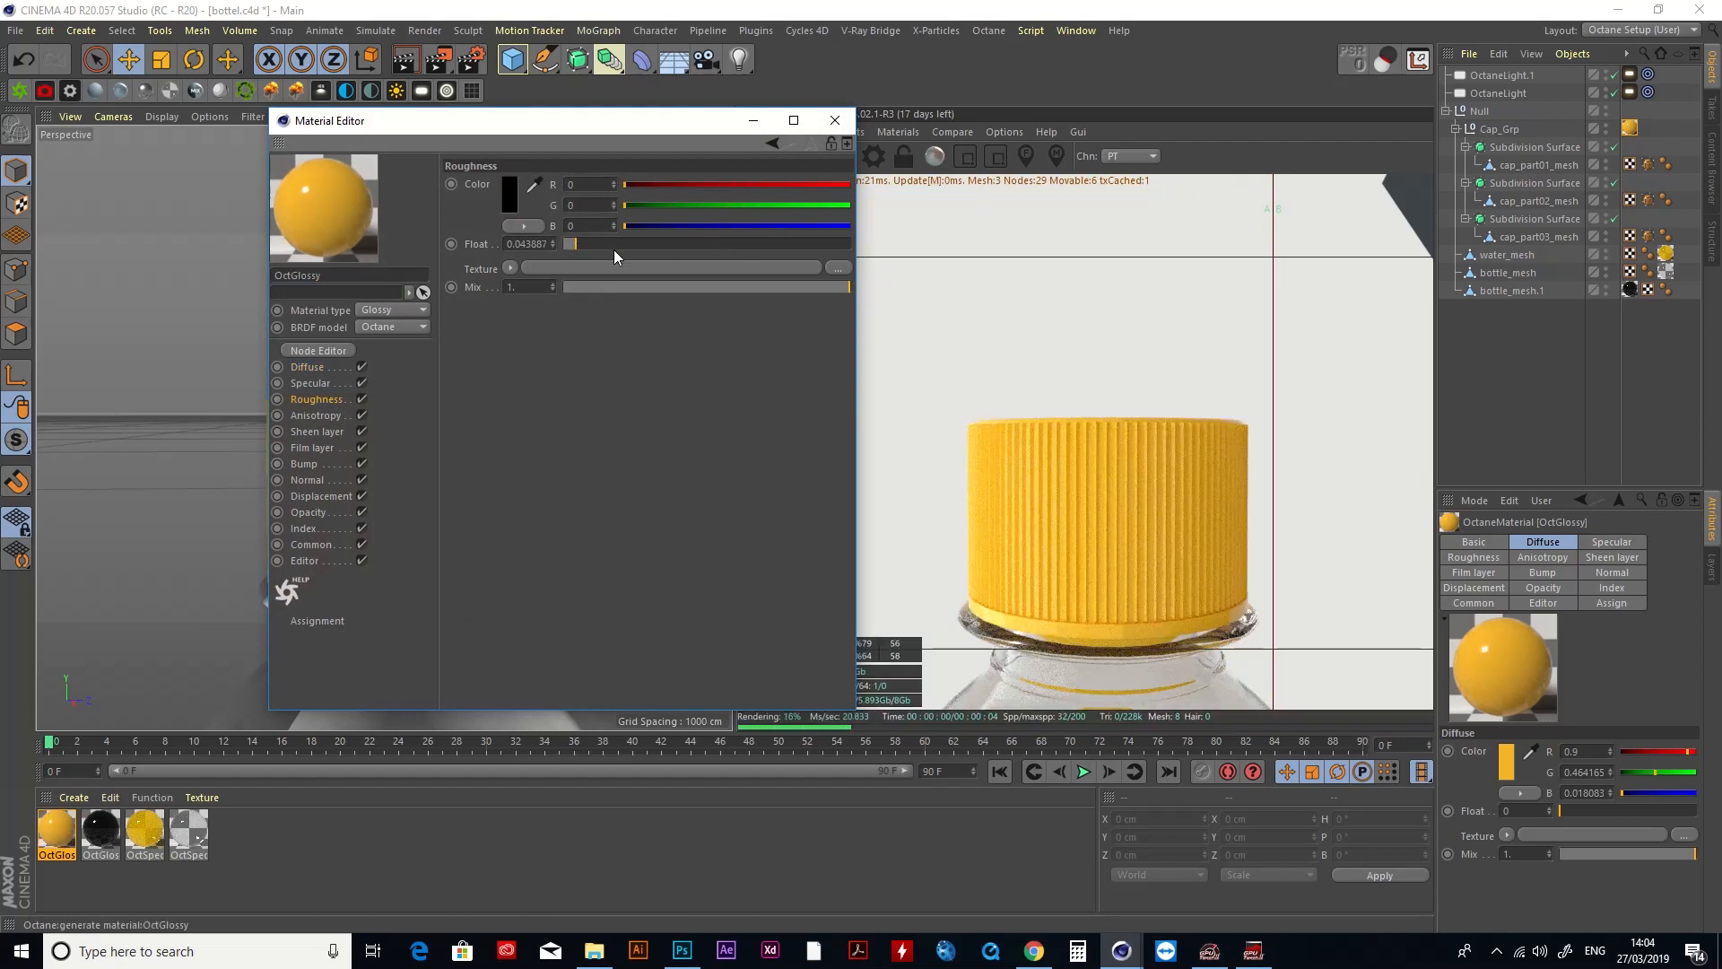
click(678, 241)
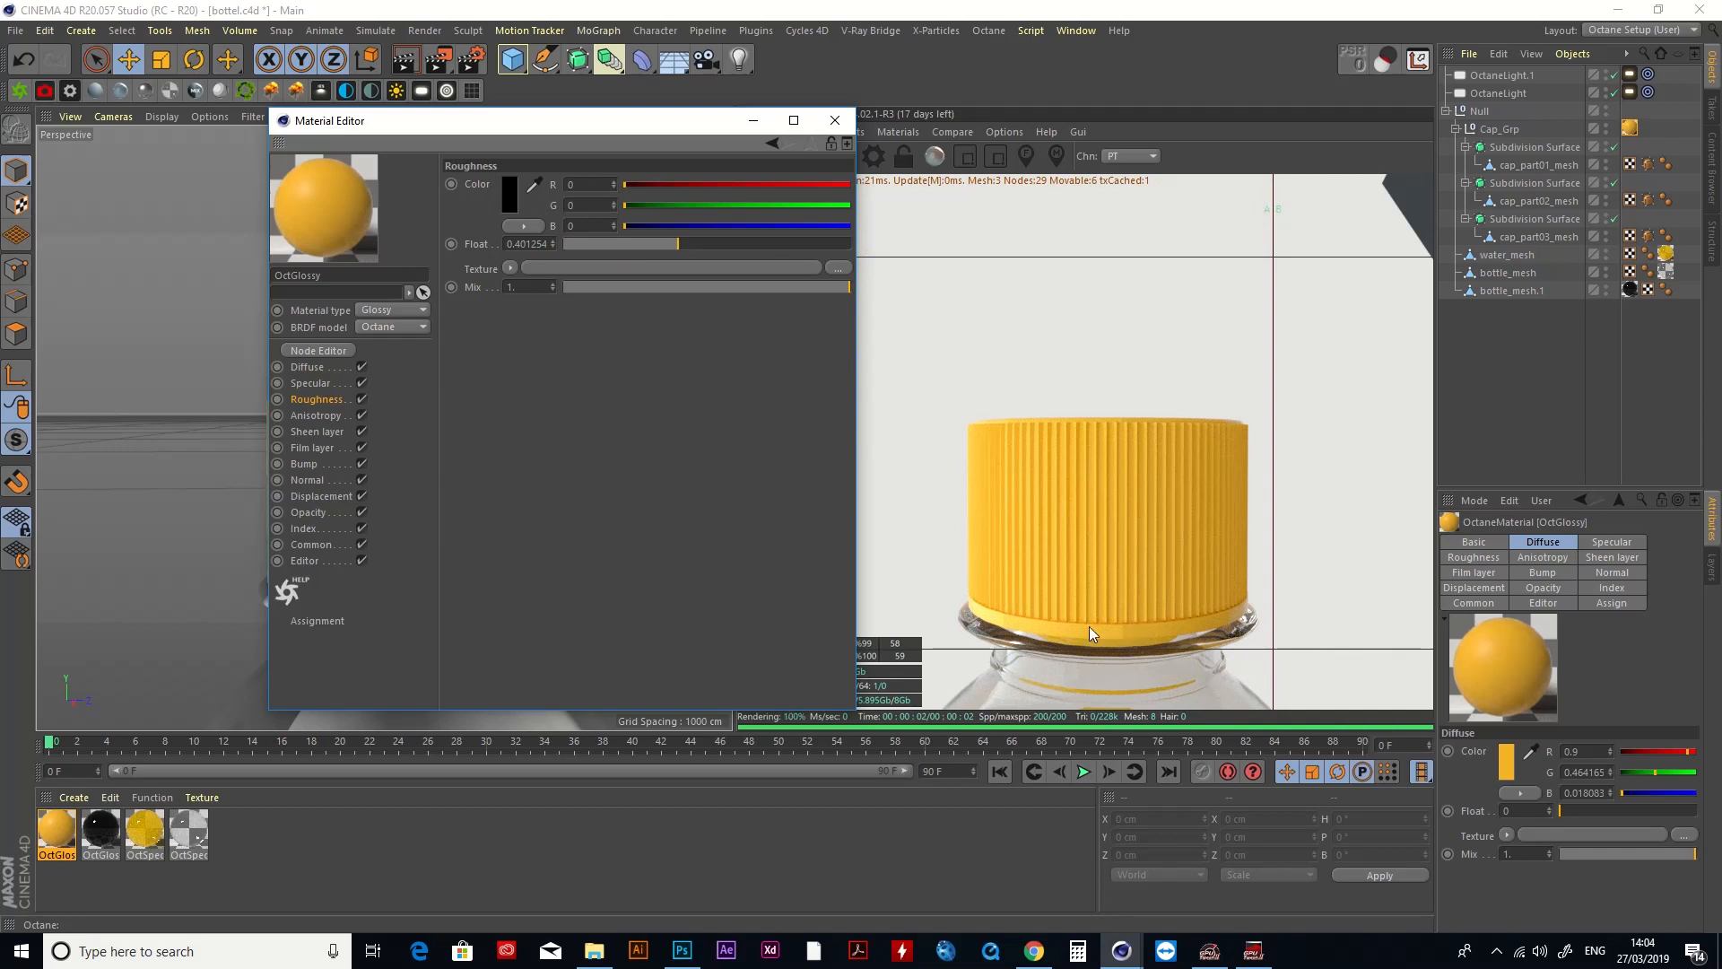
click(835, 119)
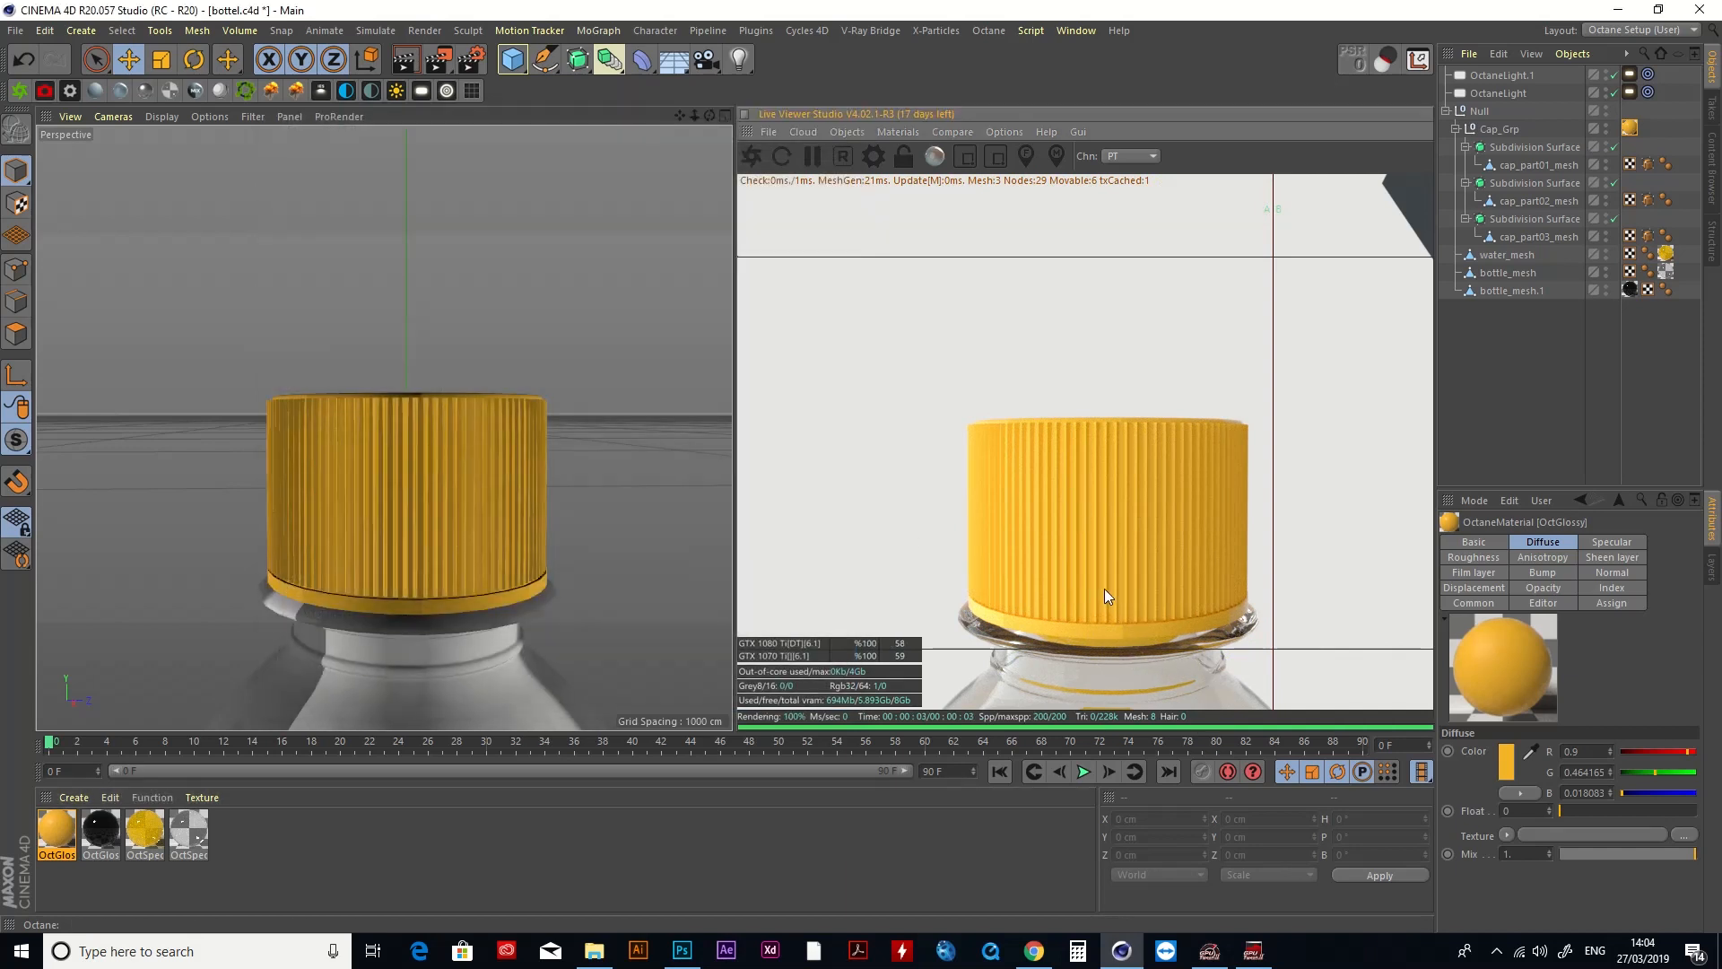
Step: View the whole bottle in the render and bring the final reference image into view
scroll(397, 583, down, 6)
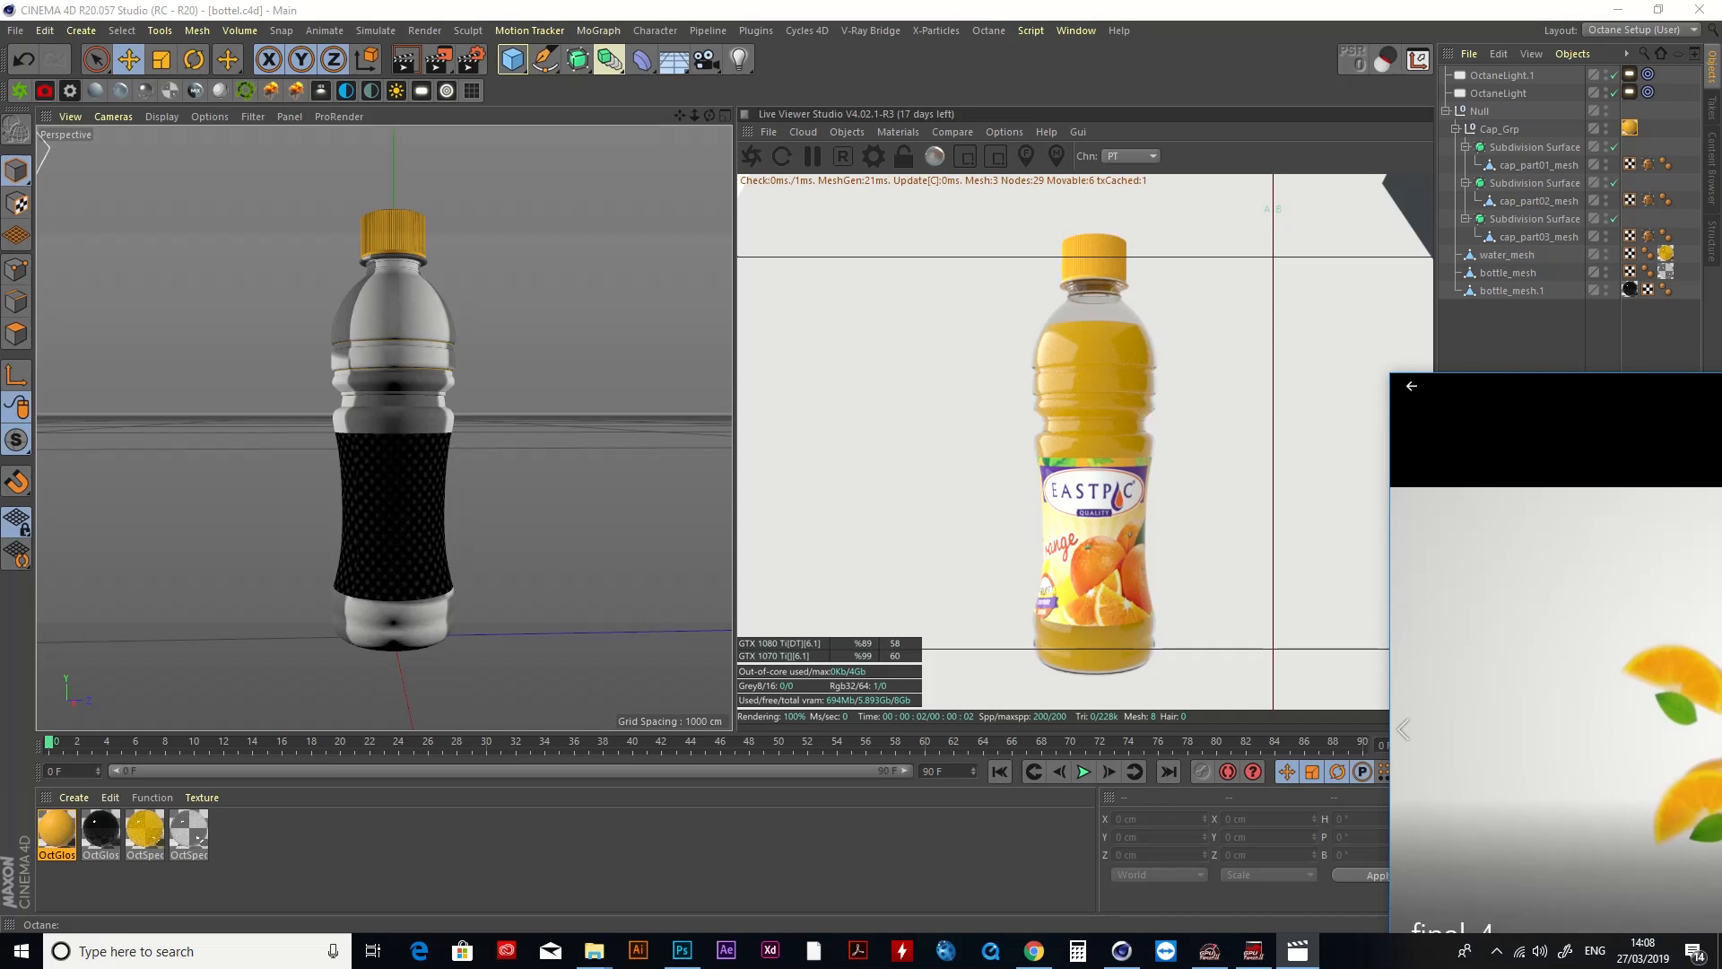
drag(1721, 398, 987, 200)
drag(1138, 811, 771, 789)
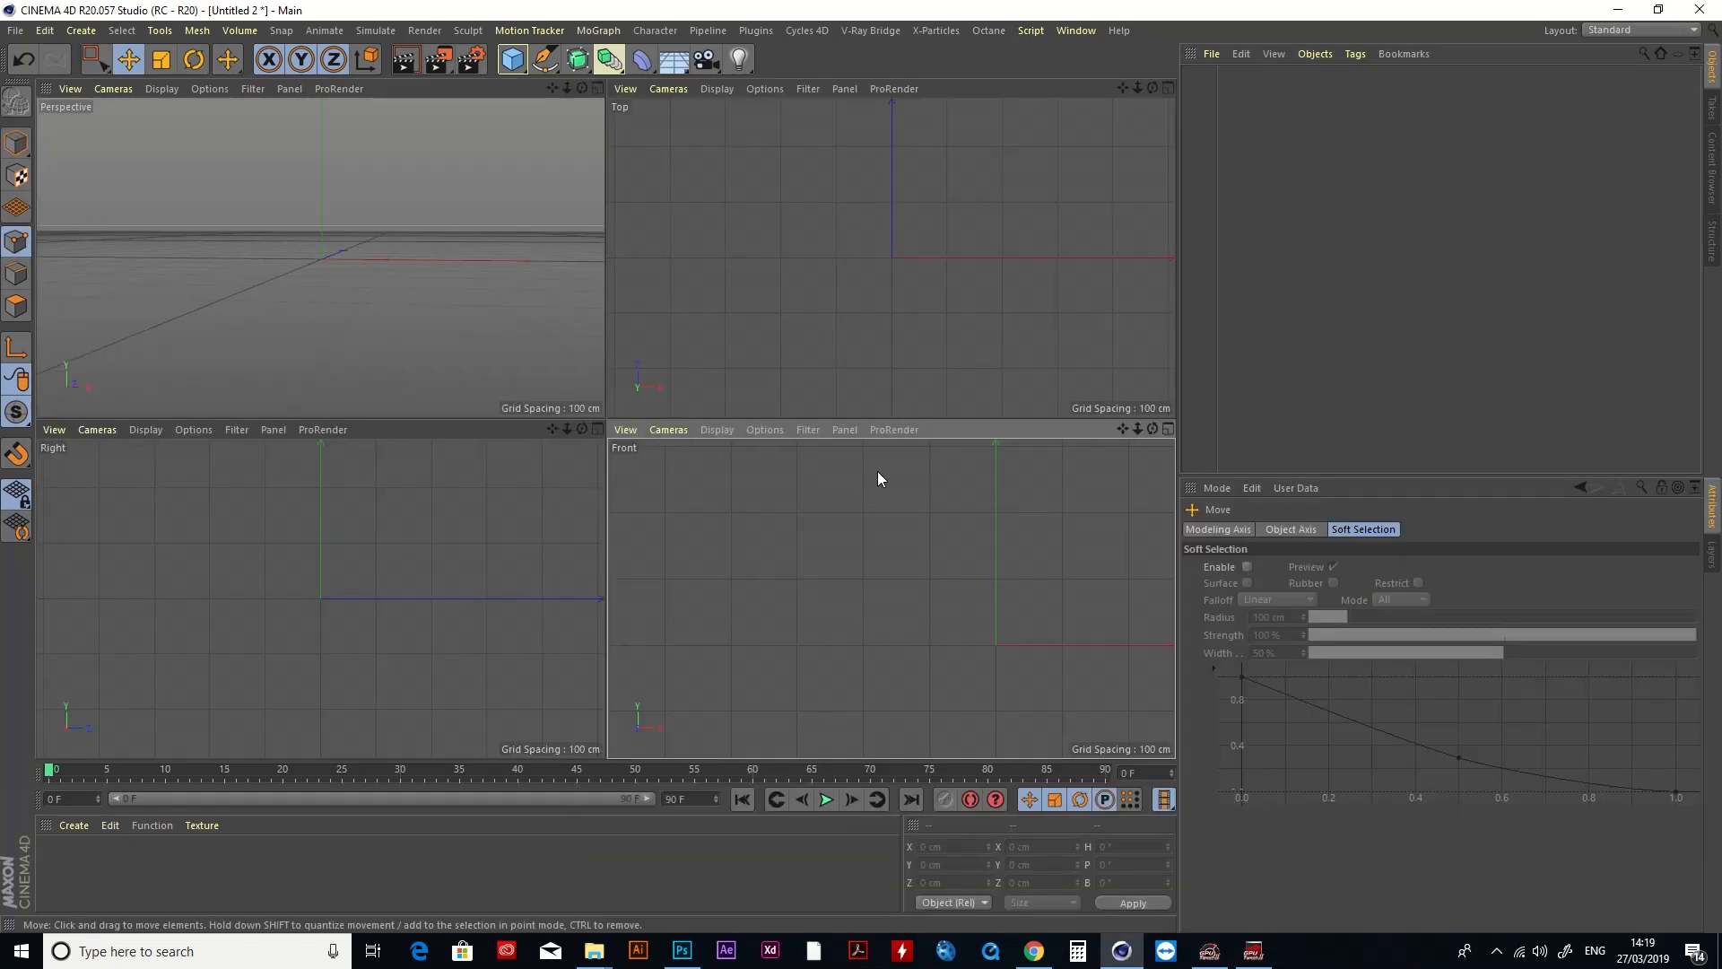
Step: Load the leaf picture th.jpg as the background image of the Front viewport
click(761, 429)
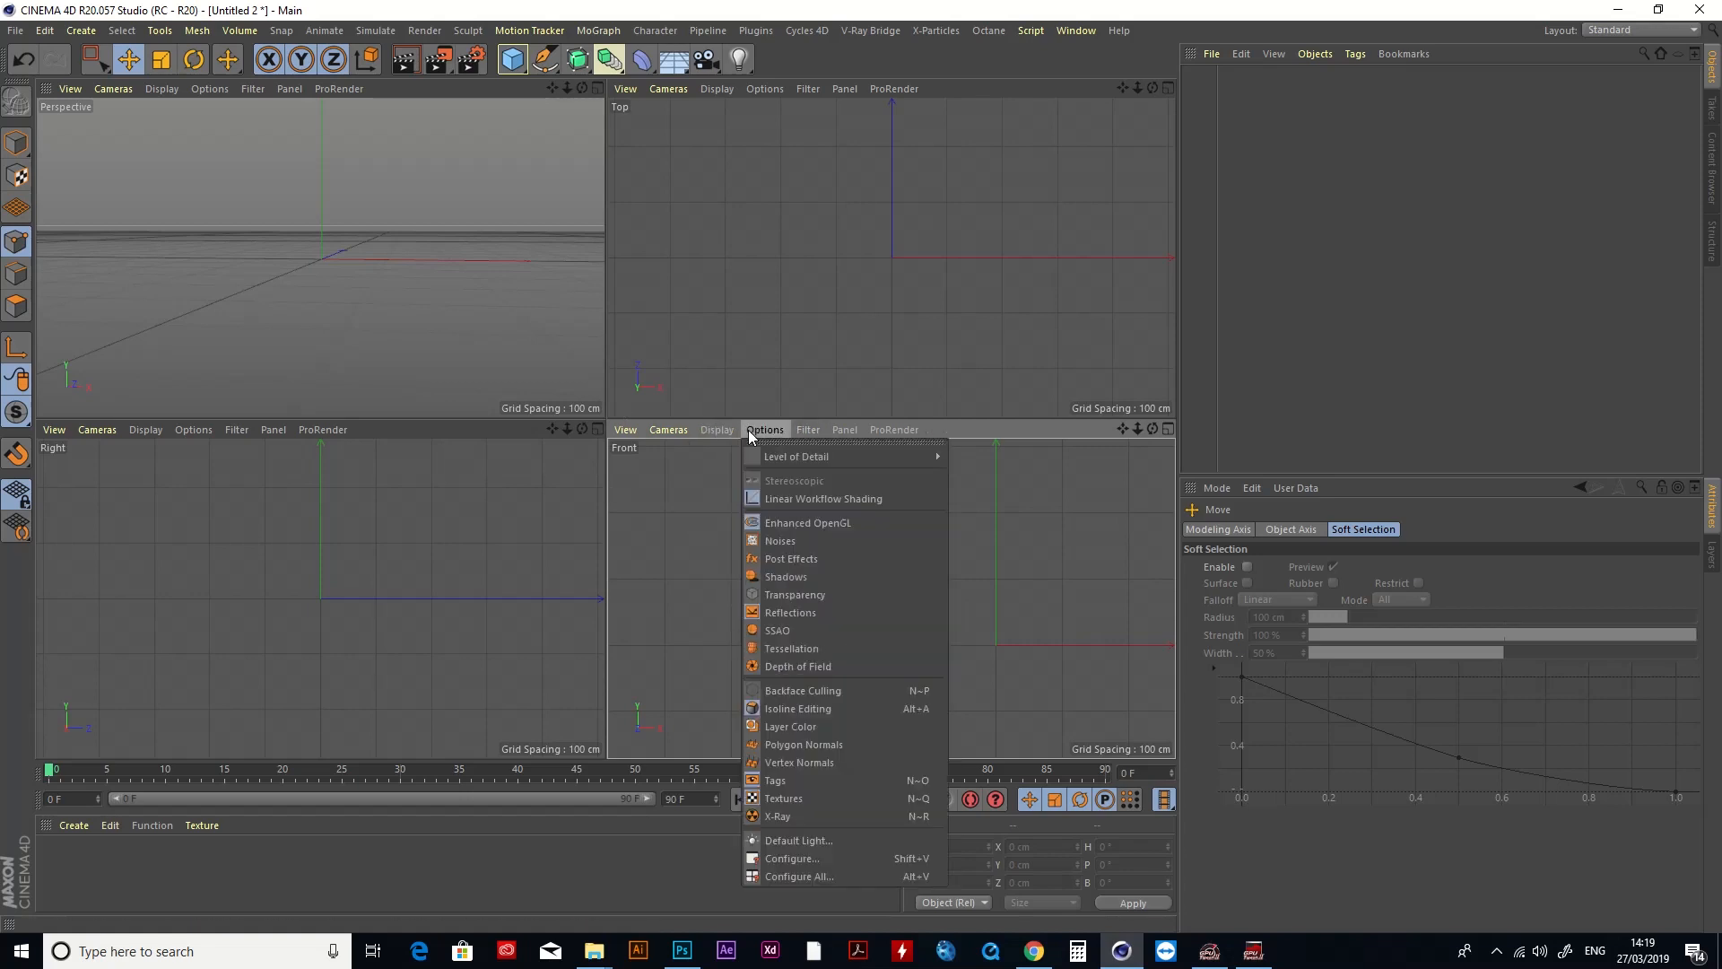
click(825, 858)
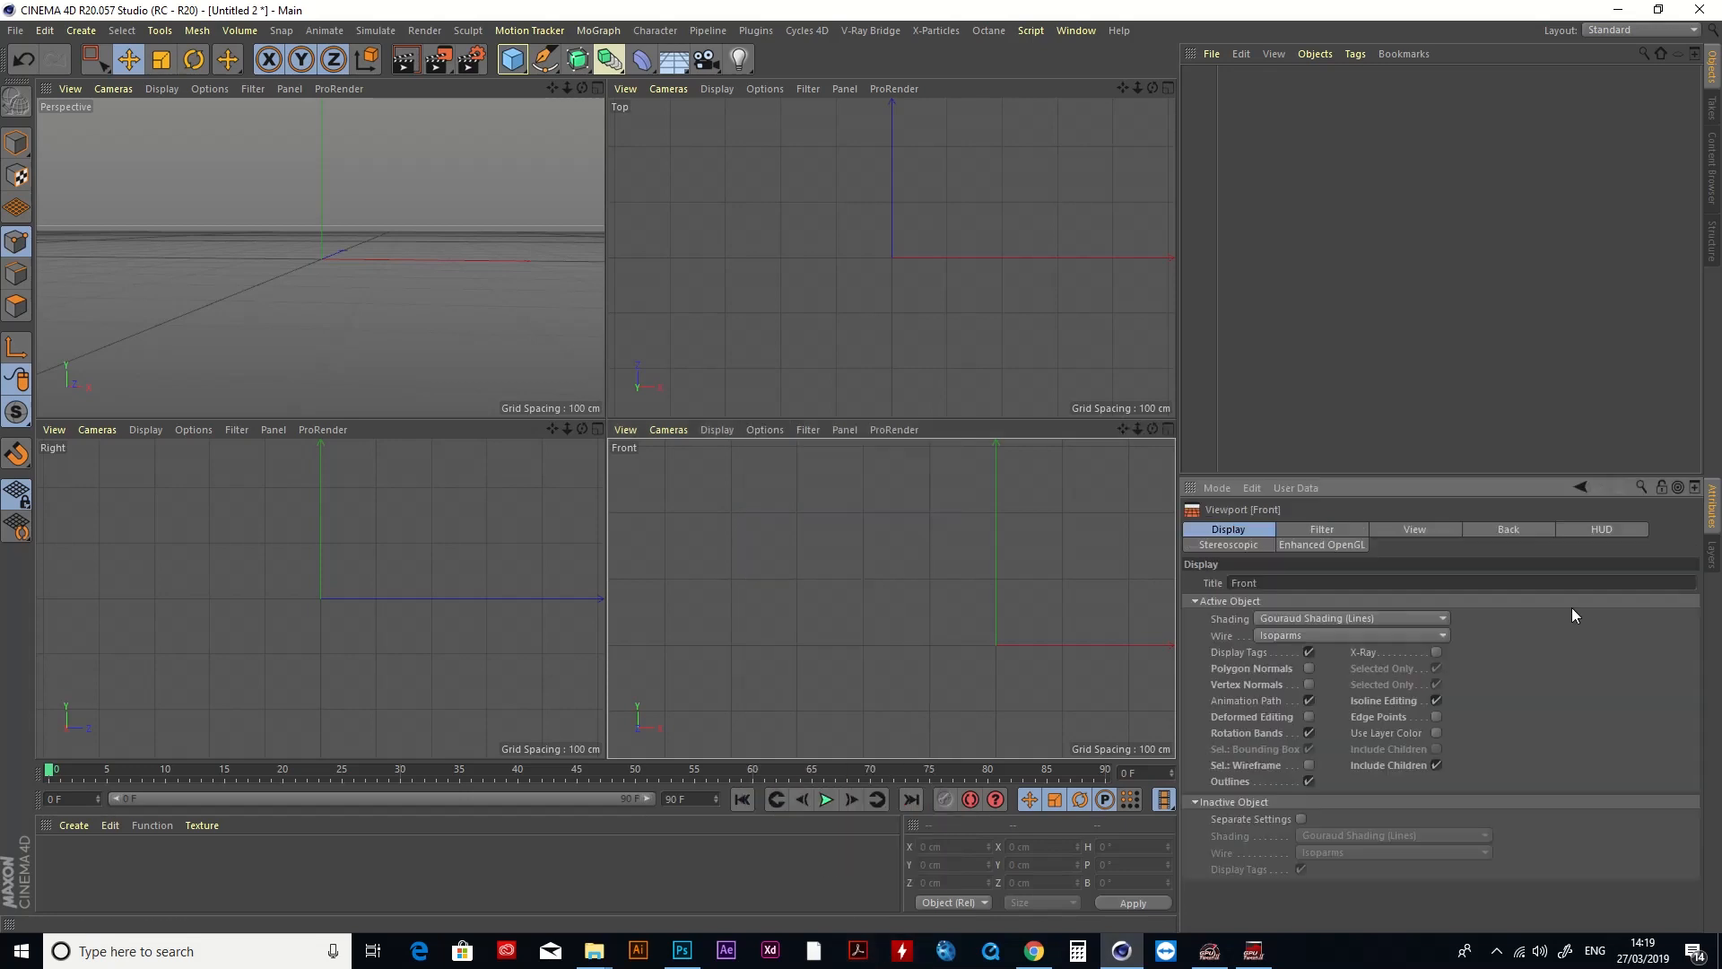
click(1513, 529)
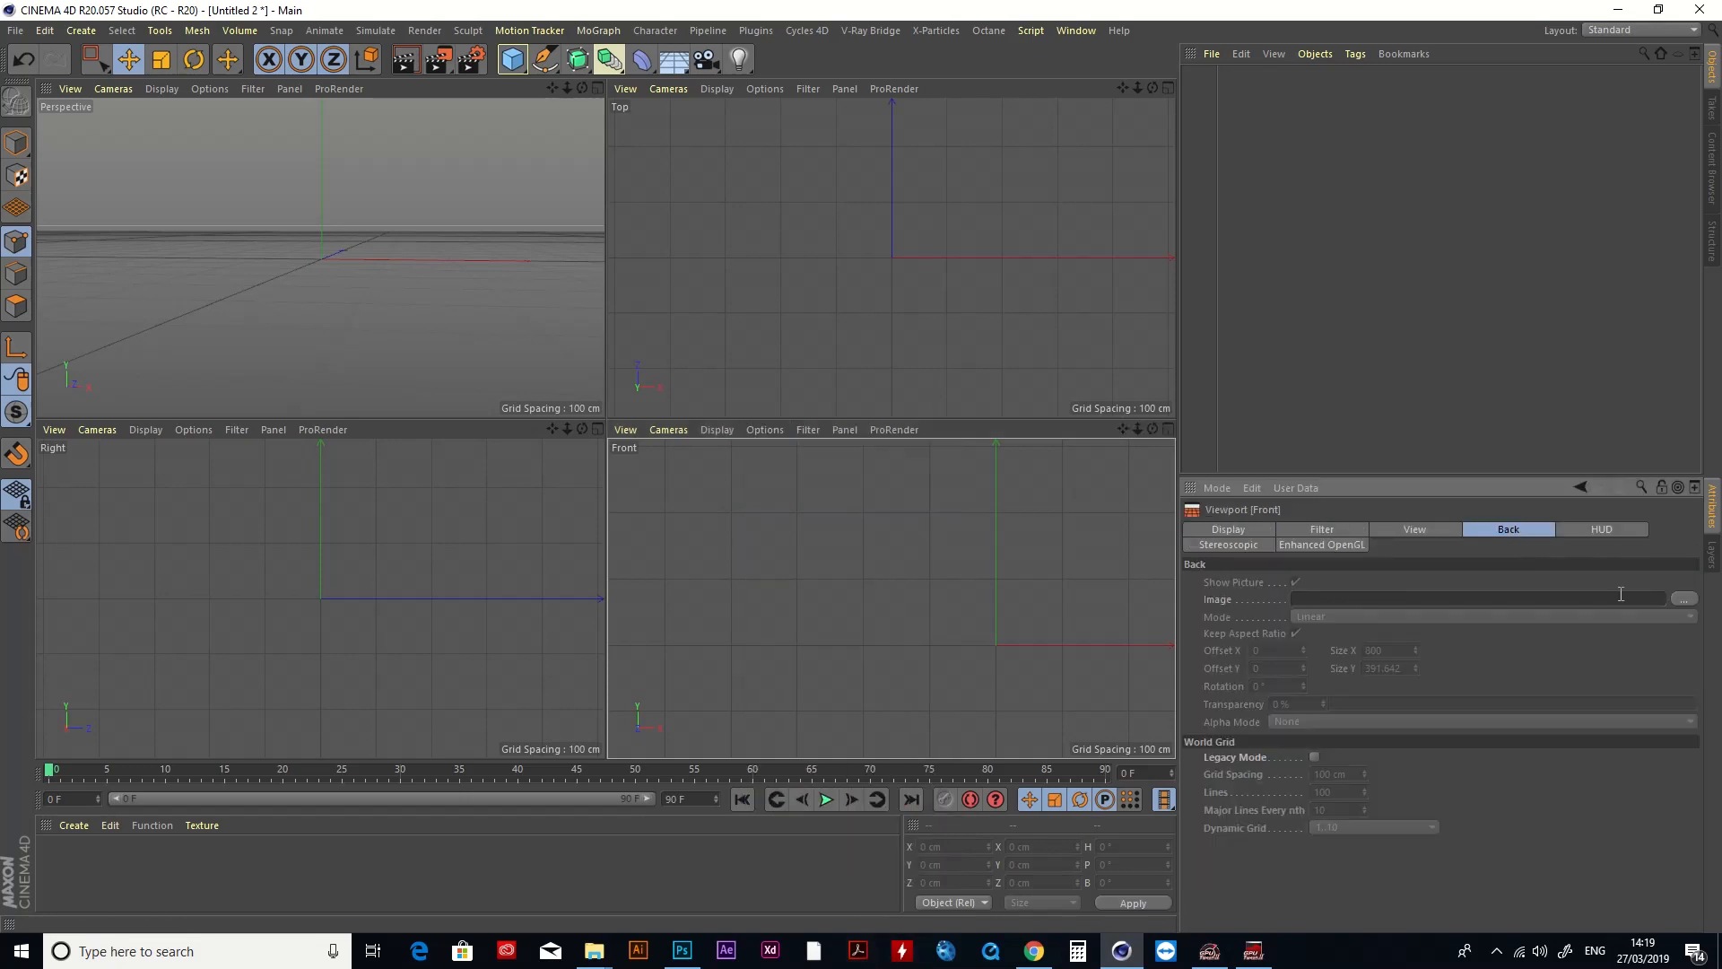
click(1683, 598)
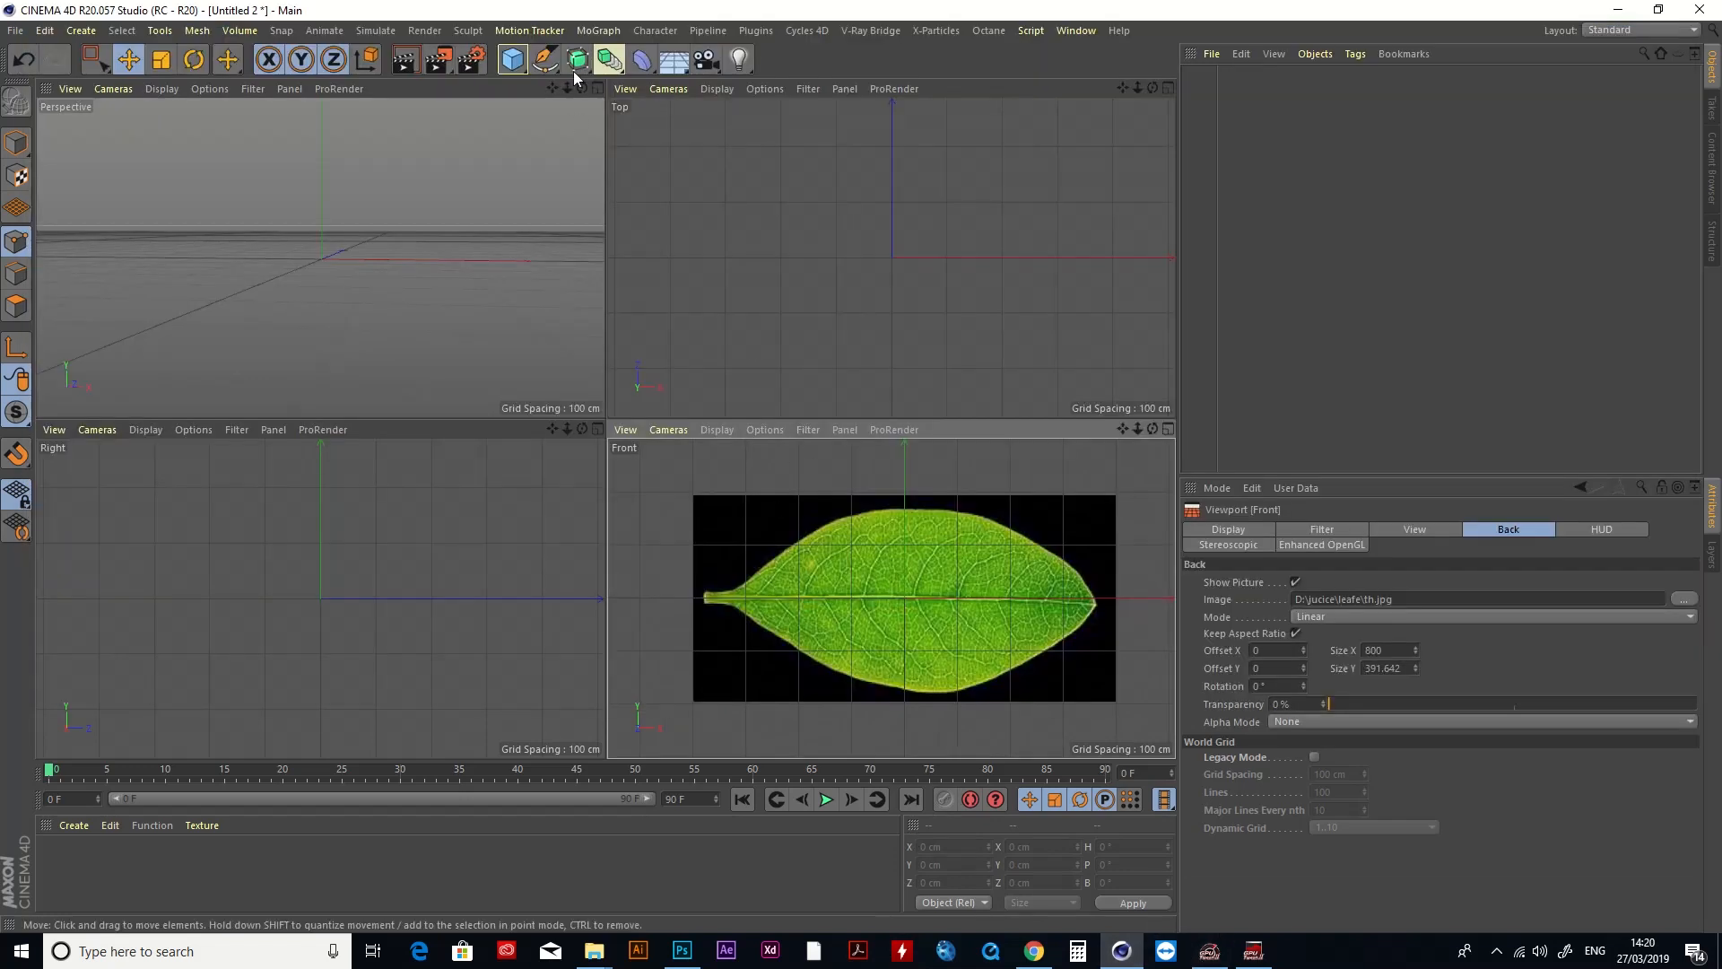
Step: Trace the leaf outline, including its stem, as a closed Bezier spline with the Pen tool in the enlarged Front view
click(544, 59)
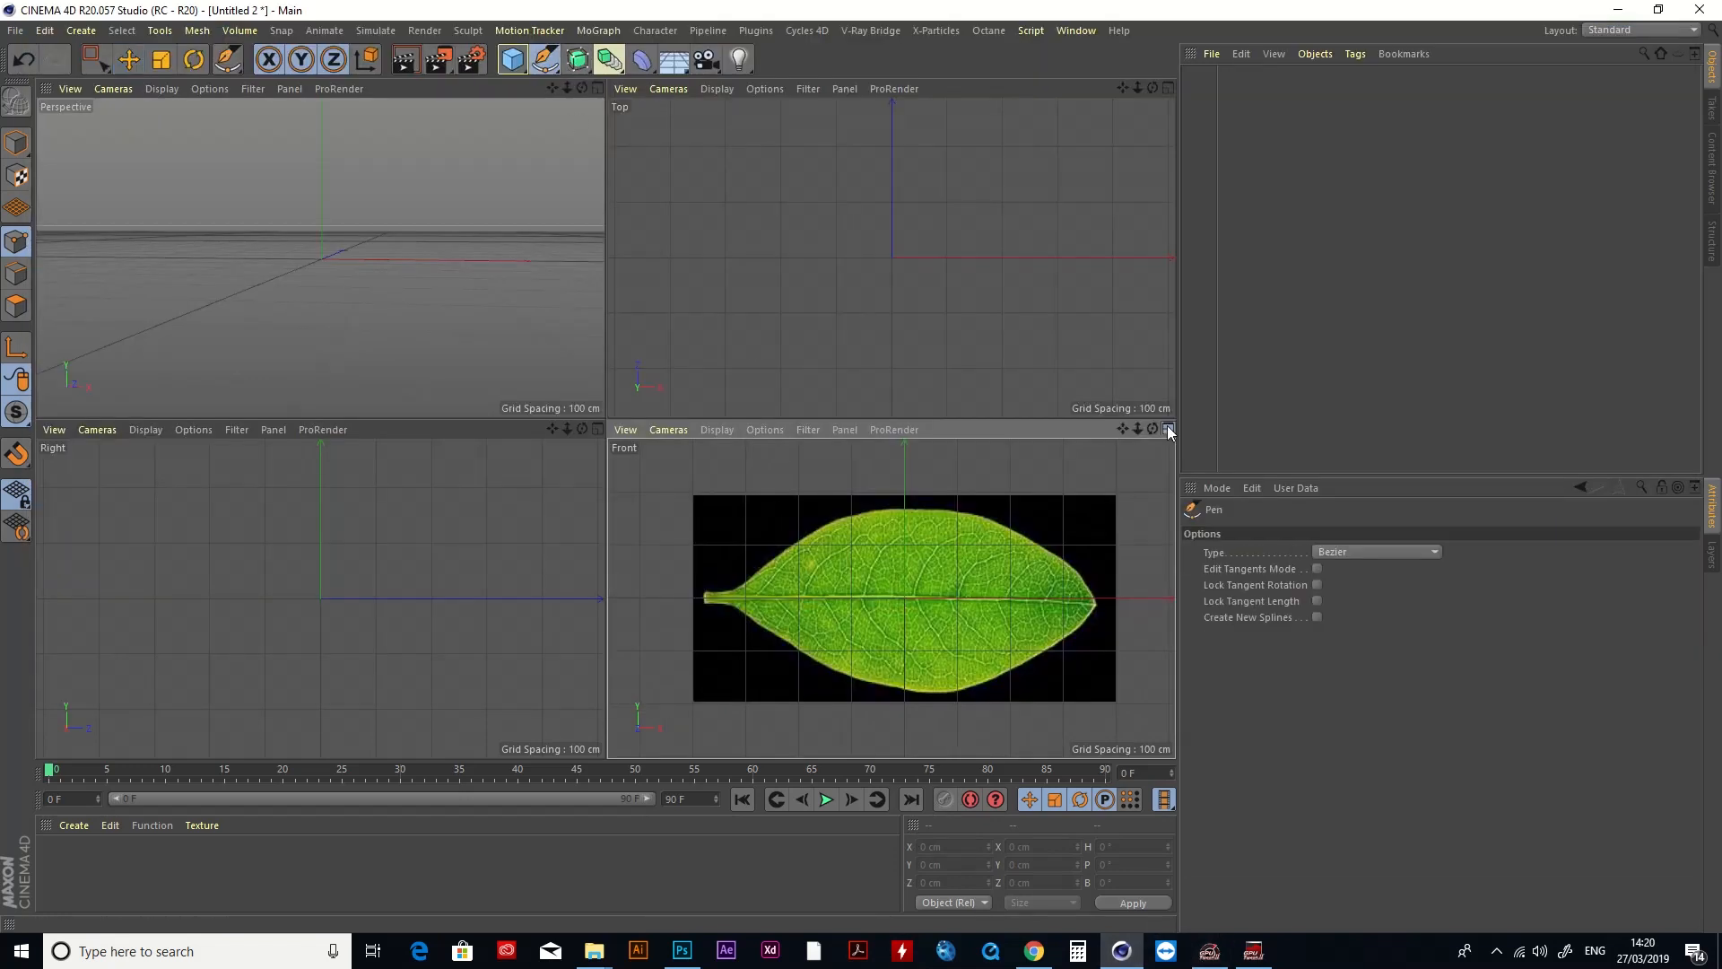
click(1167, 428)
scroll(435, 392, up, 2)
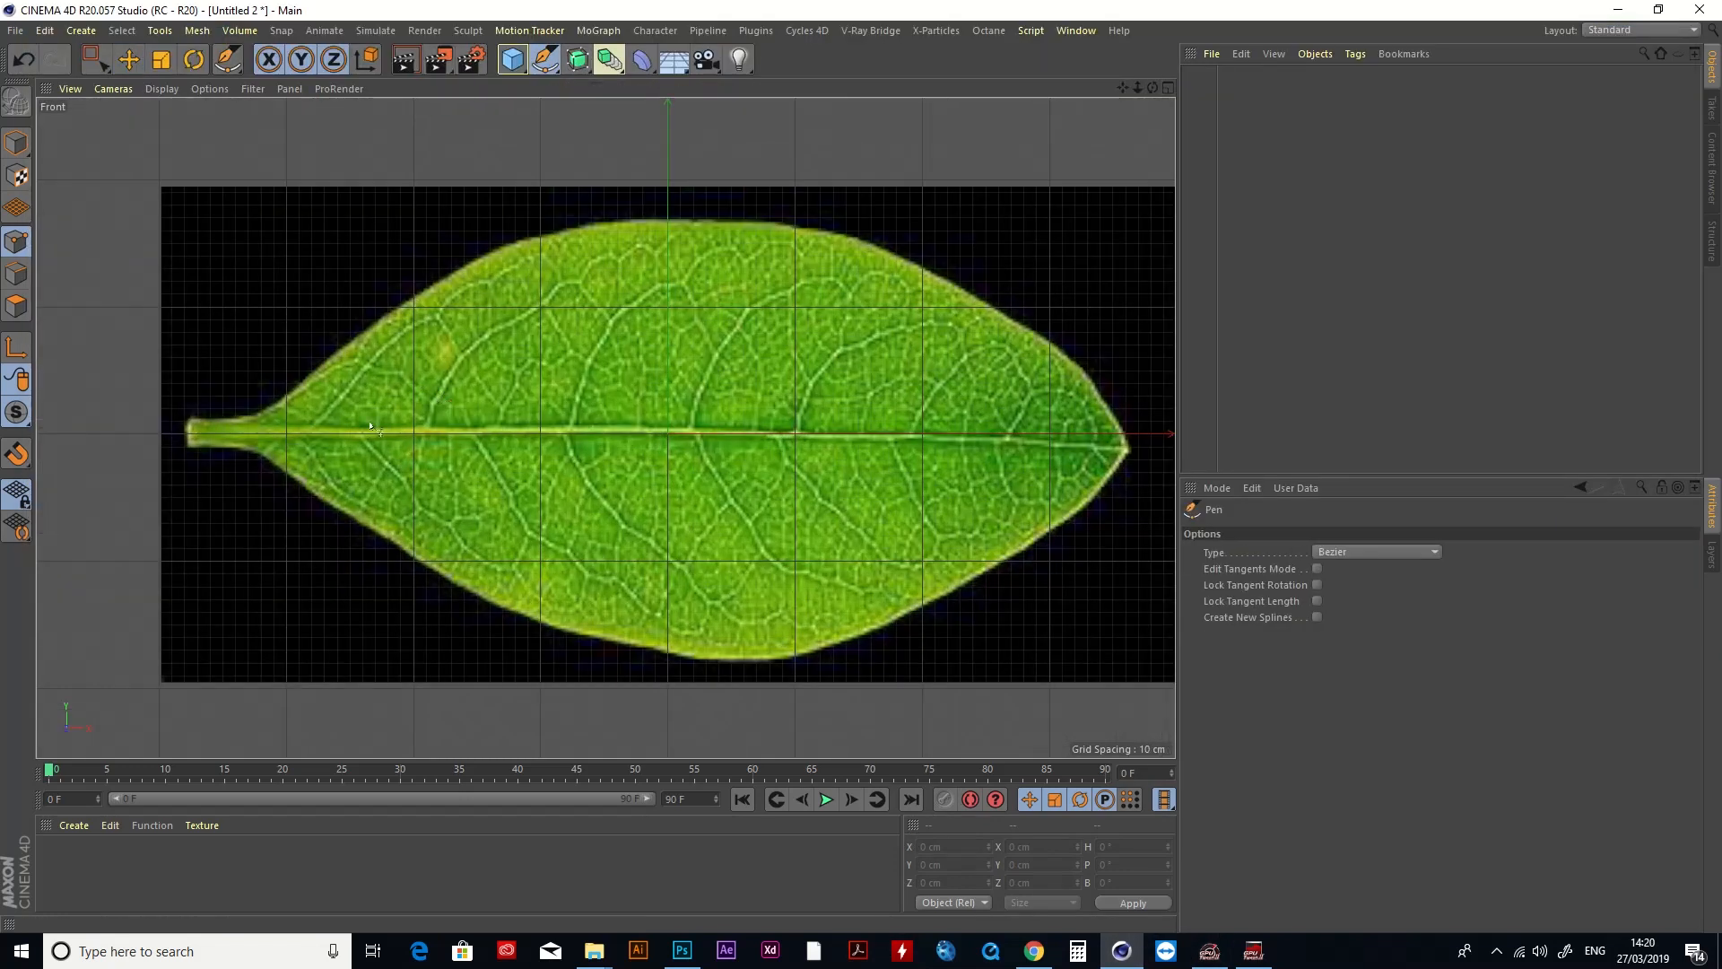
click(188, 419)
click(190, 445)
drag(260, 448, 273, 458)
drag(390, 537, 434, 567)
drag(630, 640, 668, 655)
drag(843, 634, 902, 618)
drag(1072, 505, 1096, 483)
click(1123, 448)
drag(1082, 375, 1056, 343)
drag(969, 300, 950, 282)
drag(699, 226, 606, 230)
drag(435, 293, 365, 342)
drag(279, 404, 264, 413)
click(189, 420)
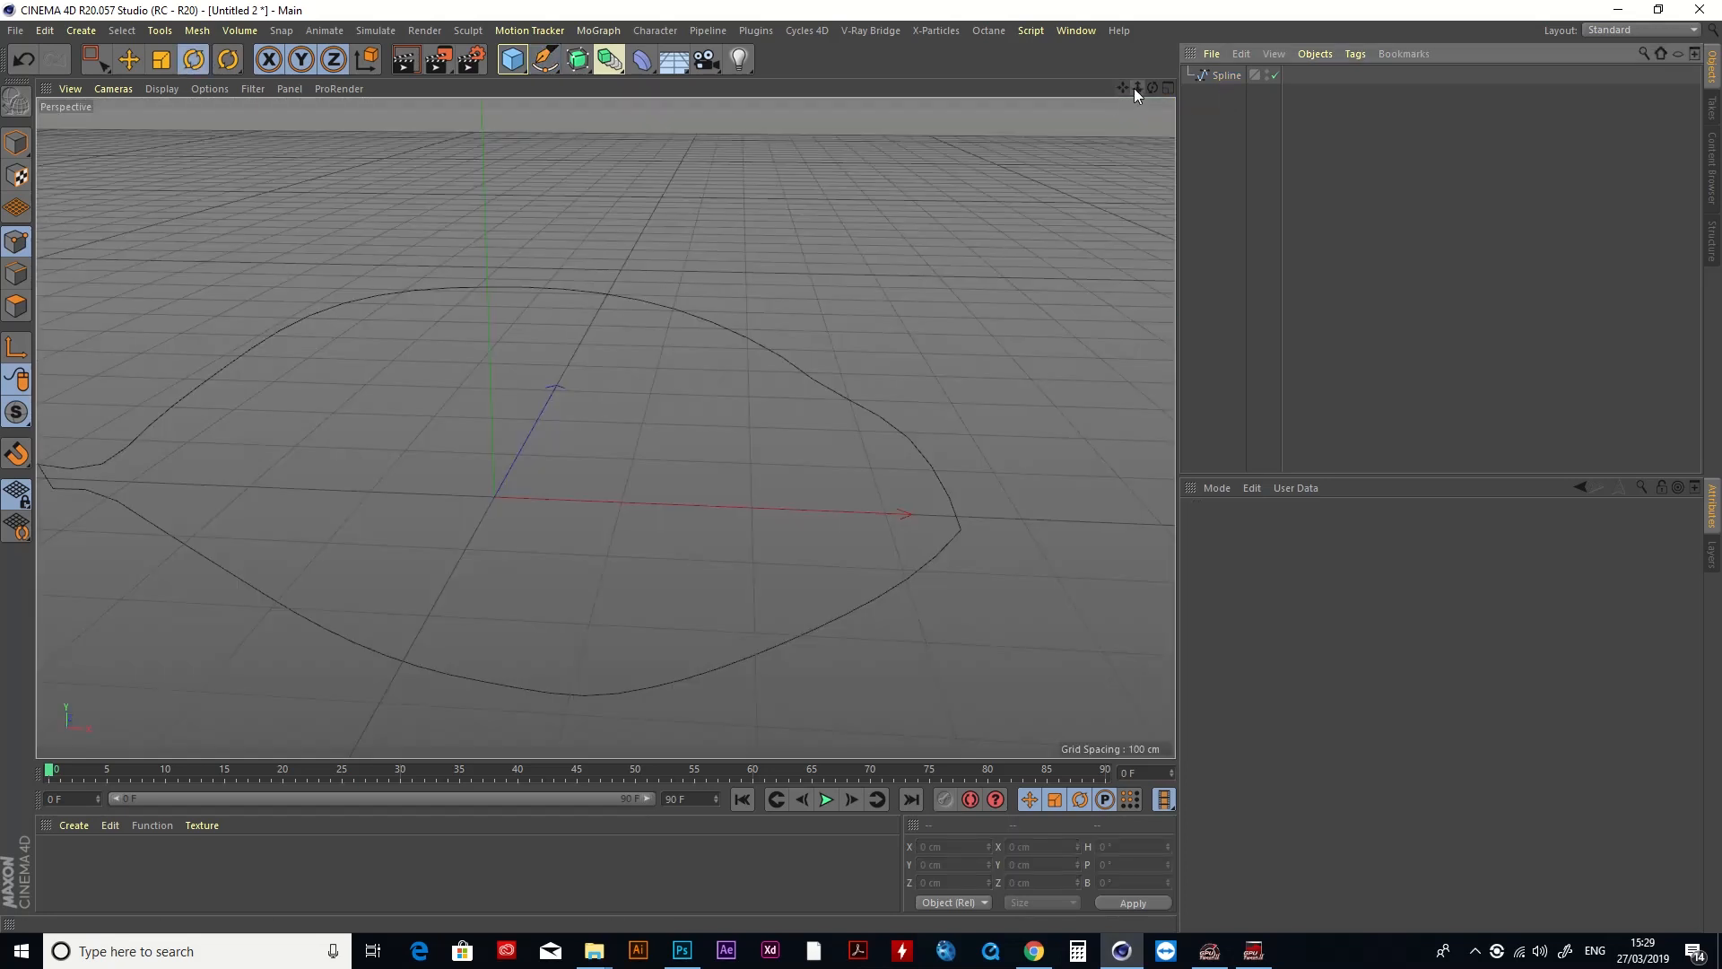
Step: Add an Extrude generator and make the leaf spline its child to form a solid leaf
drag(1137, 91, 1193, 121)
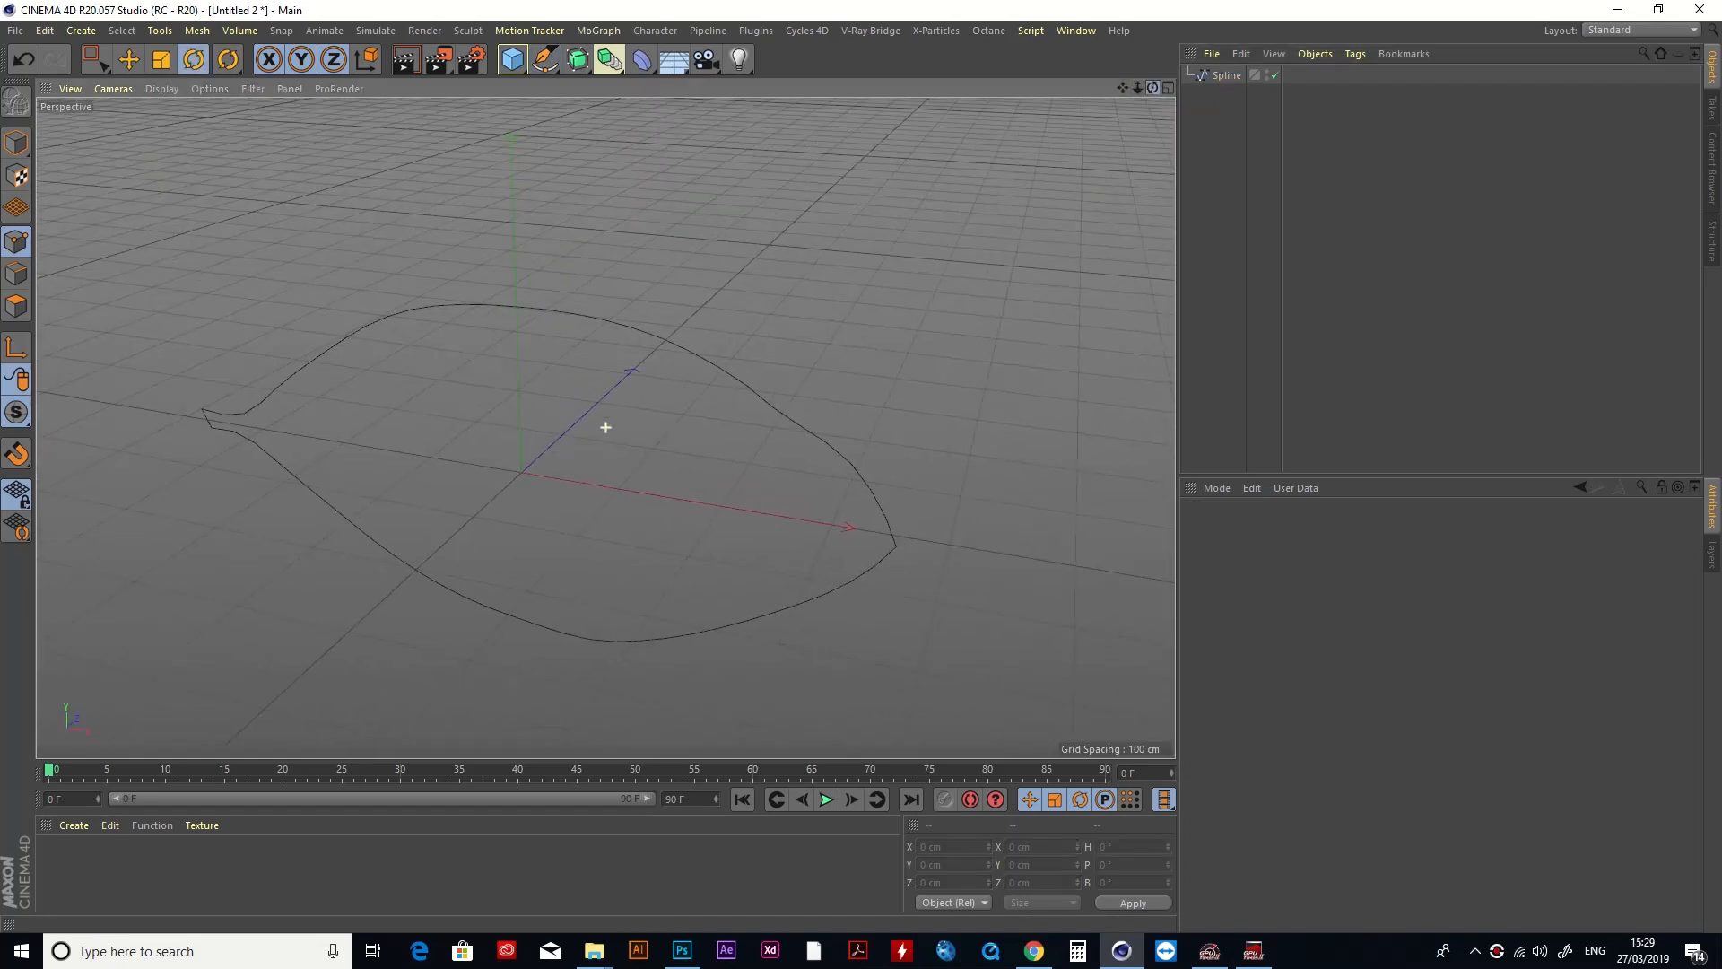
click(581, 63)
click(838, 97)
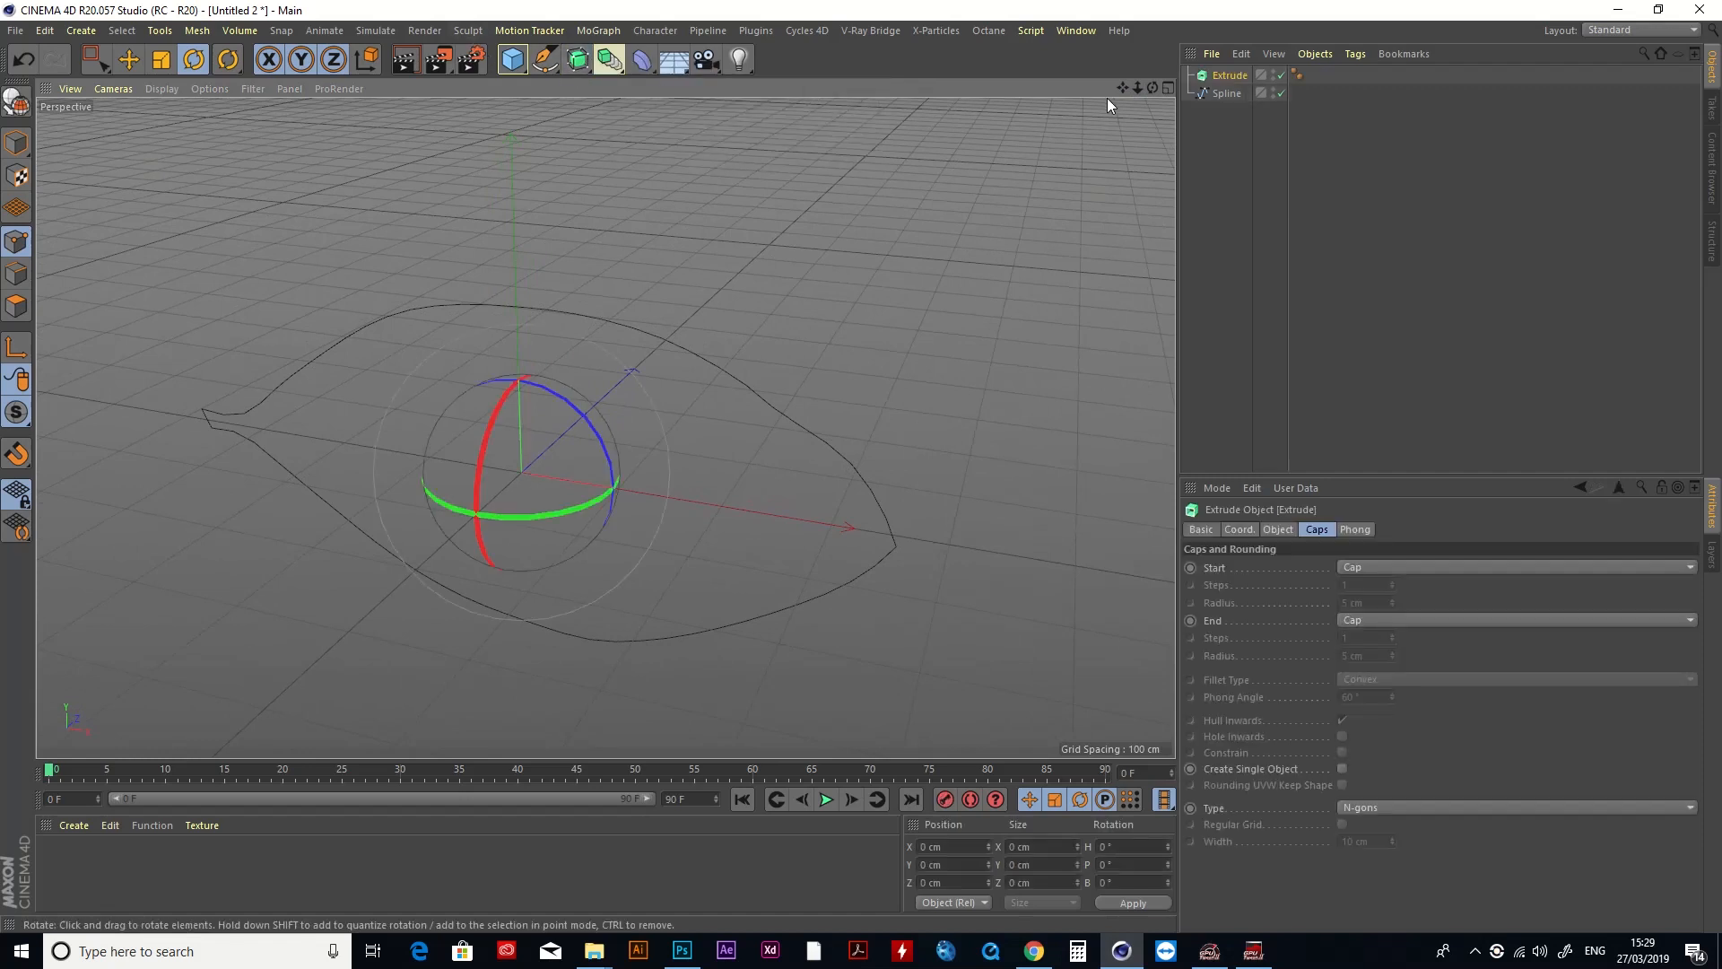
drag(1227, 93, 1103, 98)
click(1236, 81)
drag(605, 427, 1168, 97)
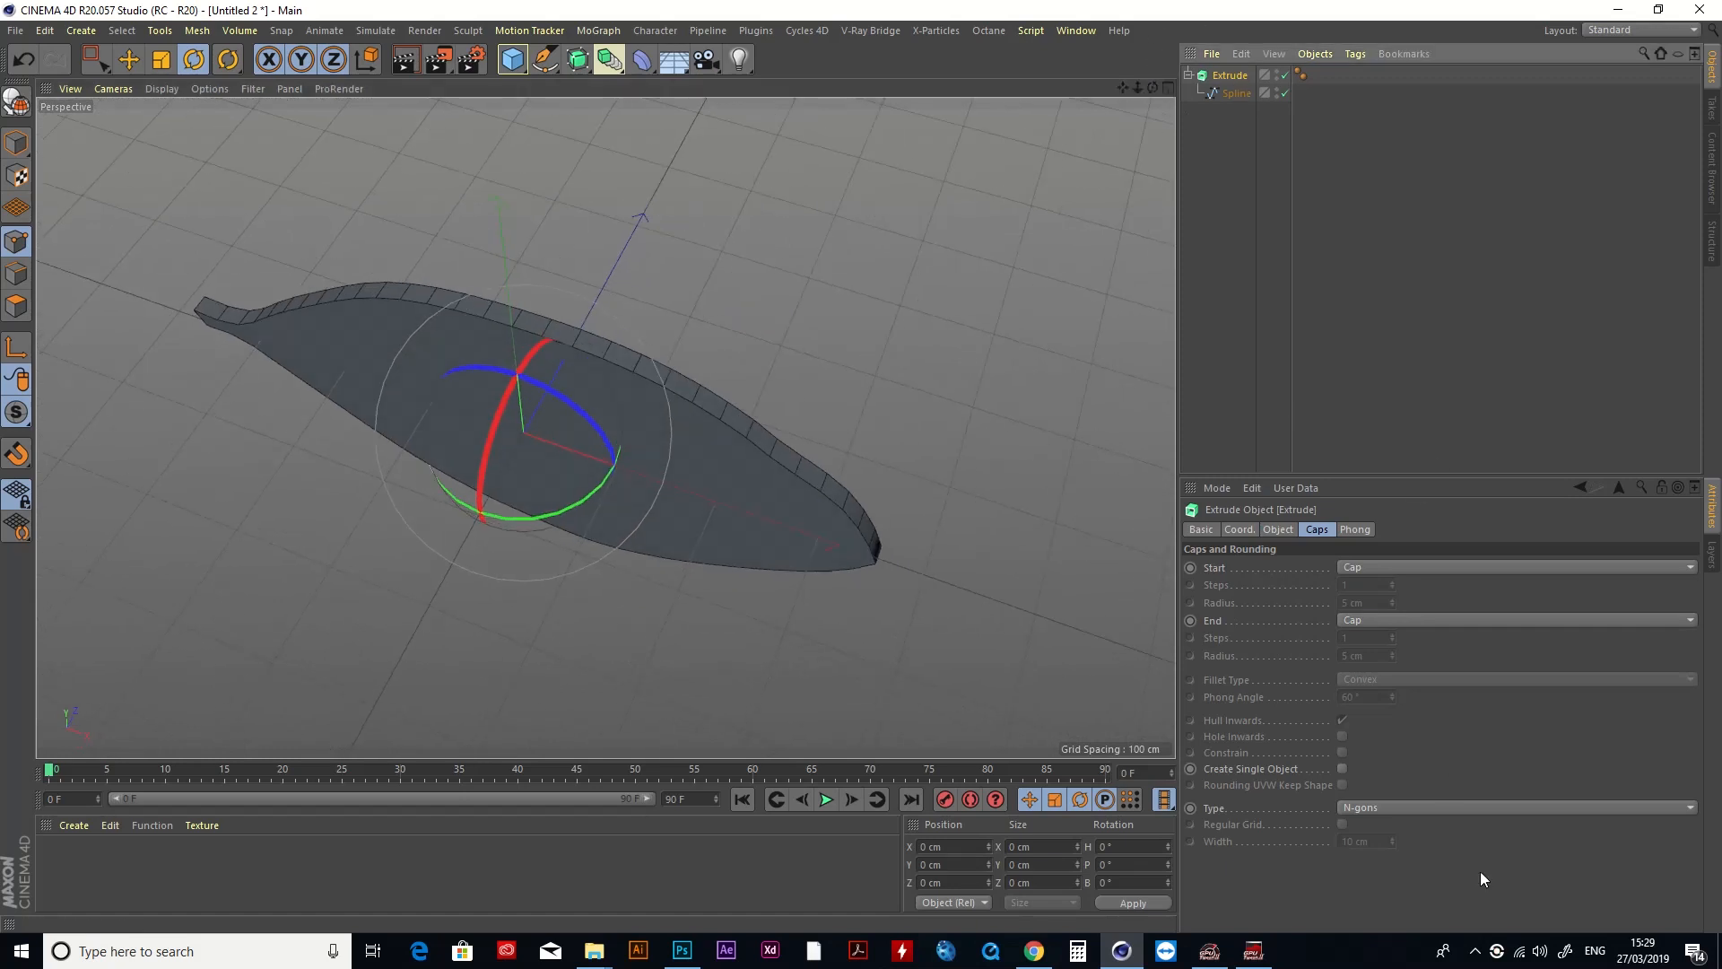
Step: Set the leaf extrusion's Z movement to 2 cm
click(1275, 531)
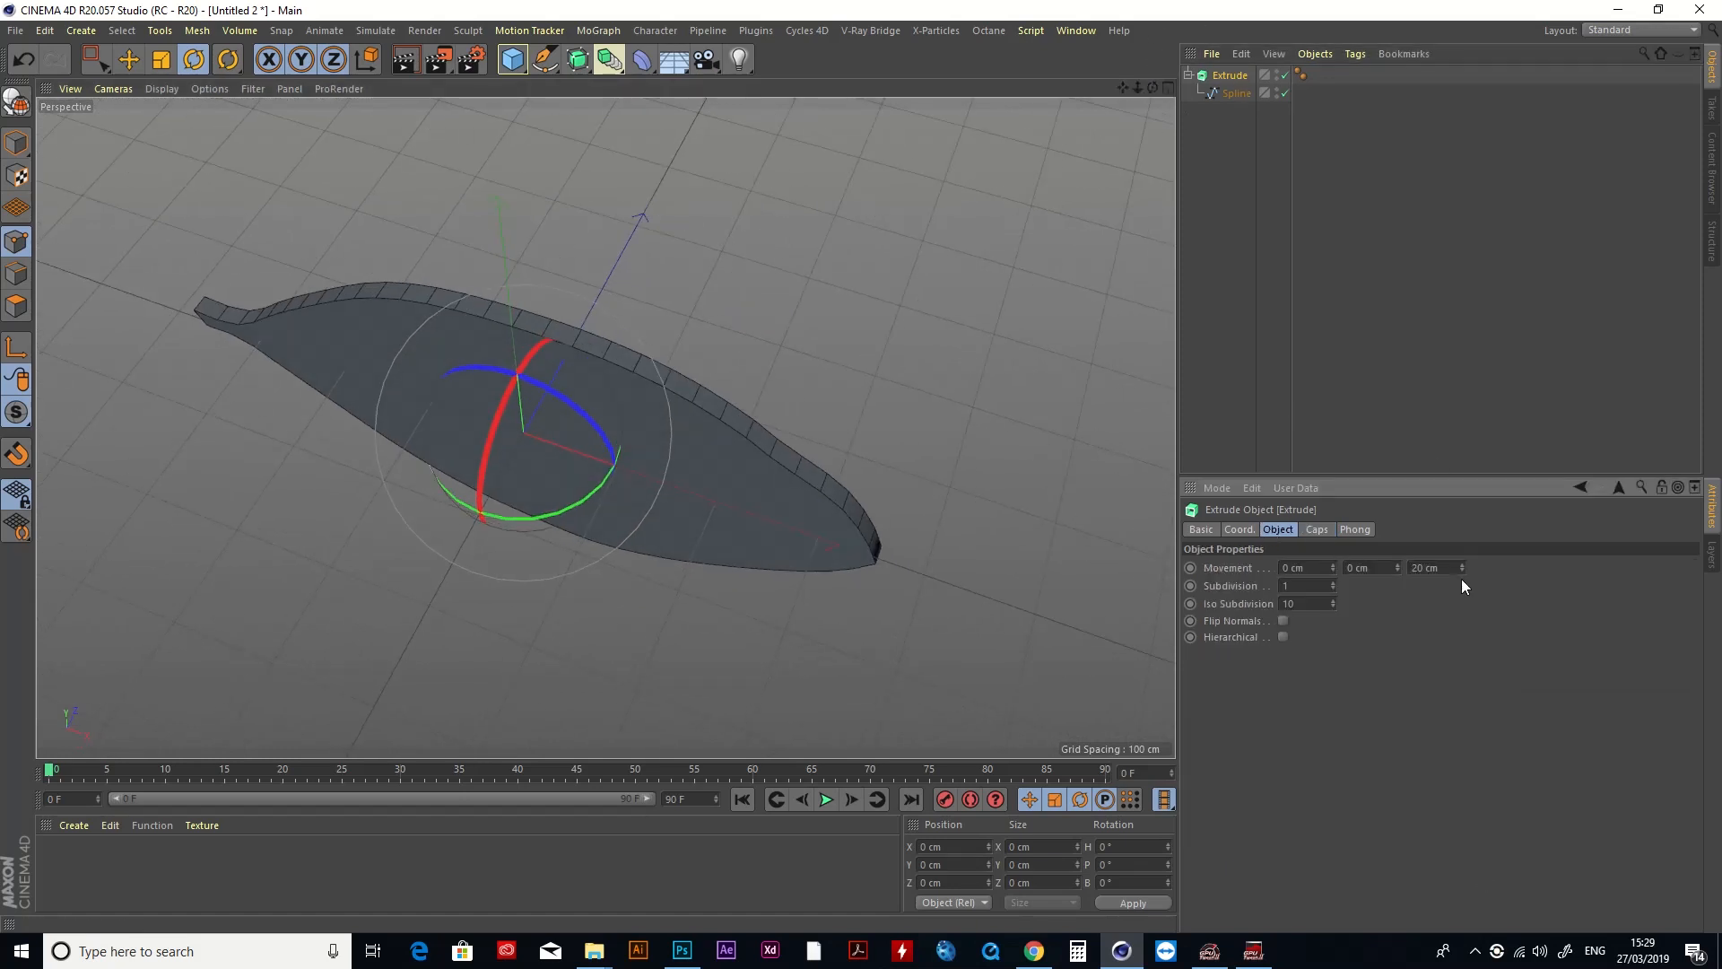
click(1435, 568)
text(2)
key(Return)
drag(1151, 90, 1058, 108)
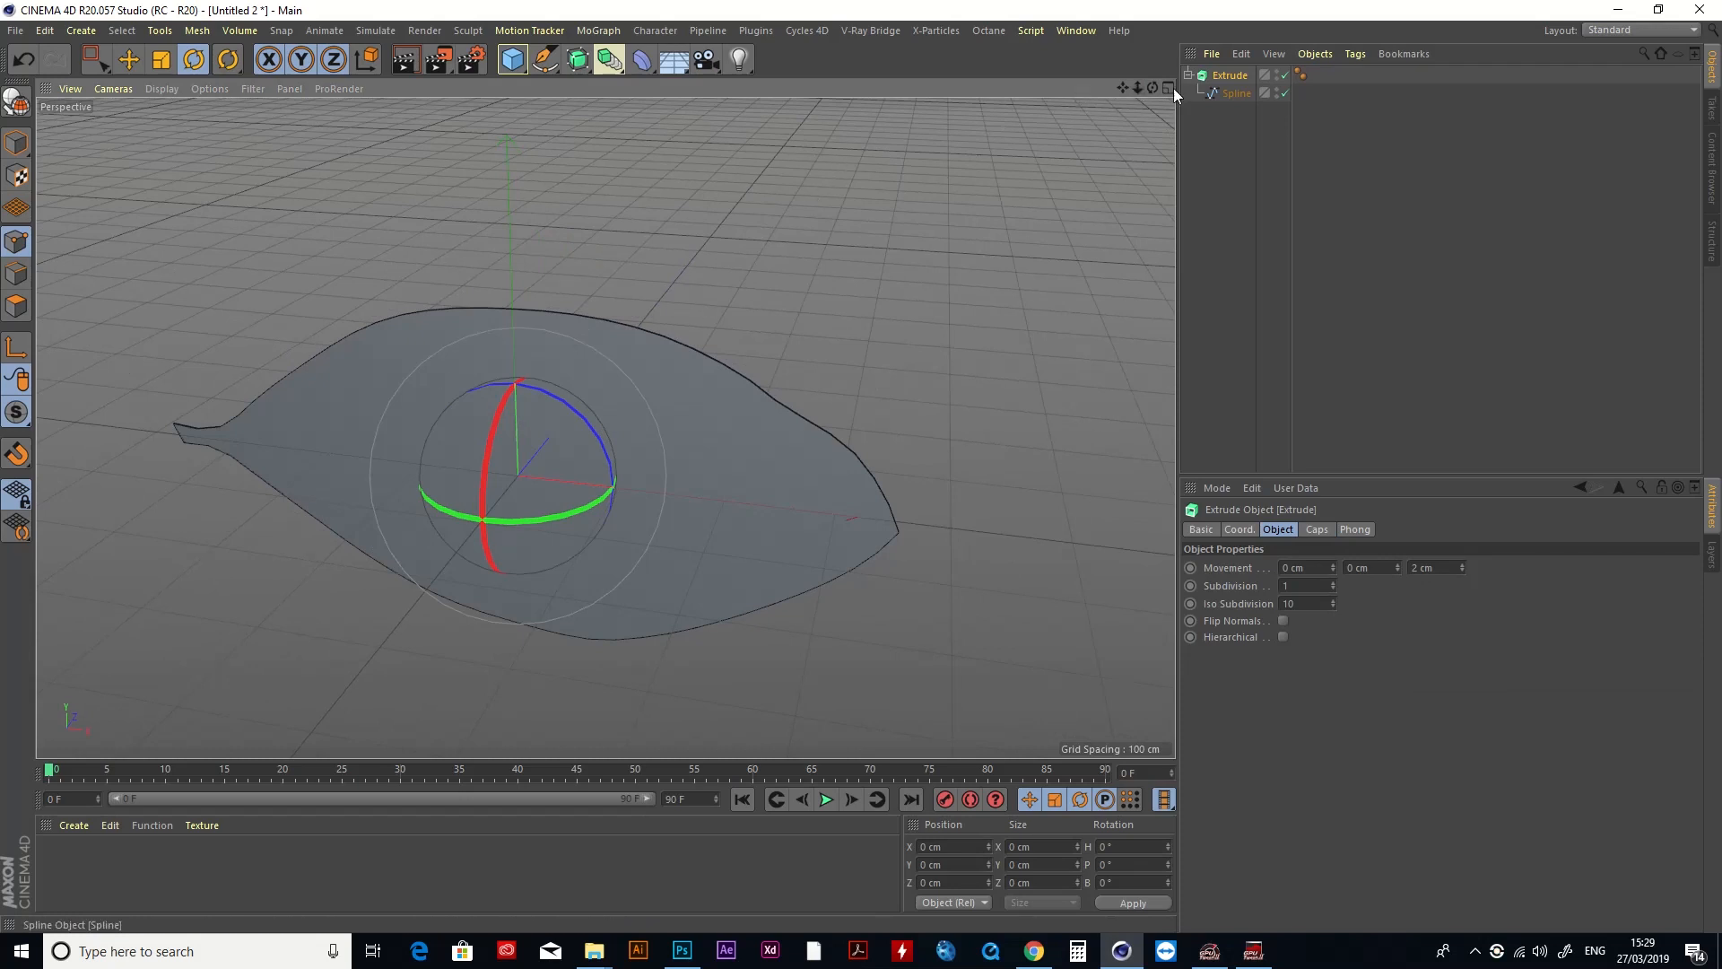
drag(1153, 90, 1147, 96)
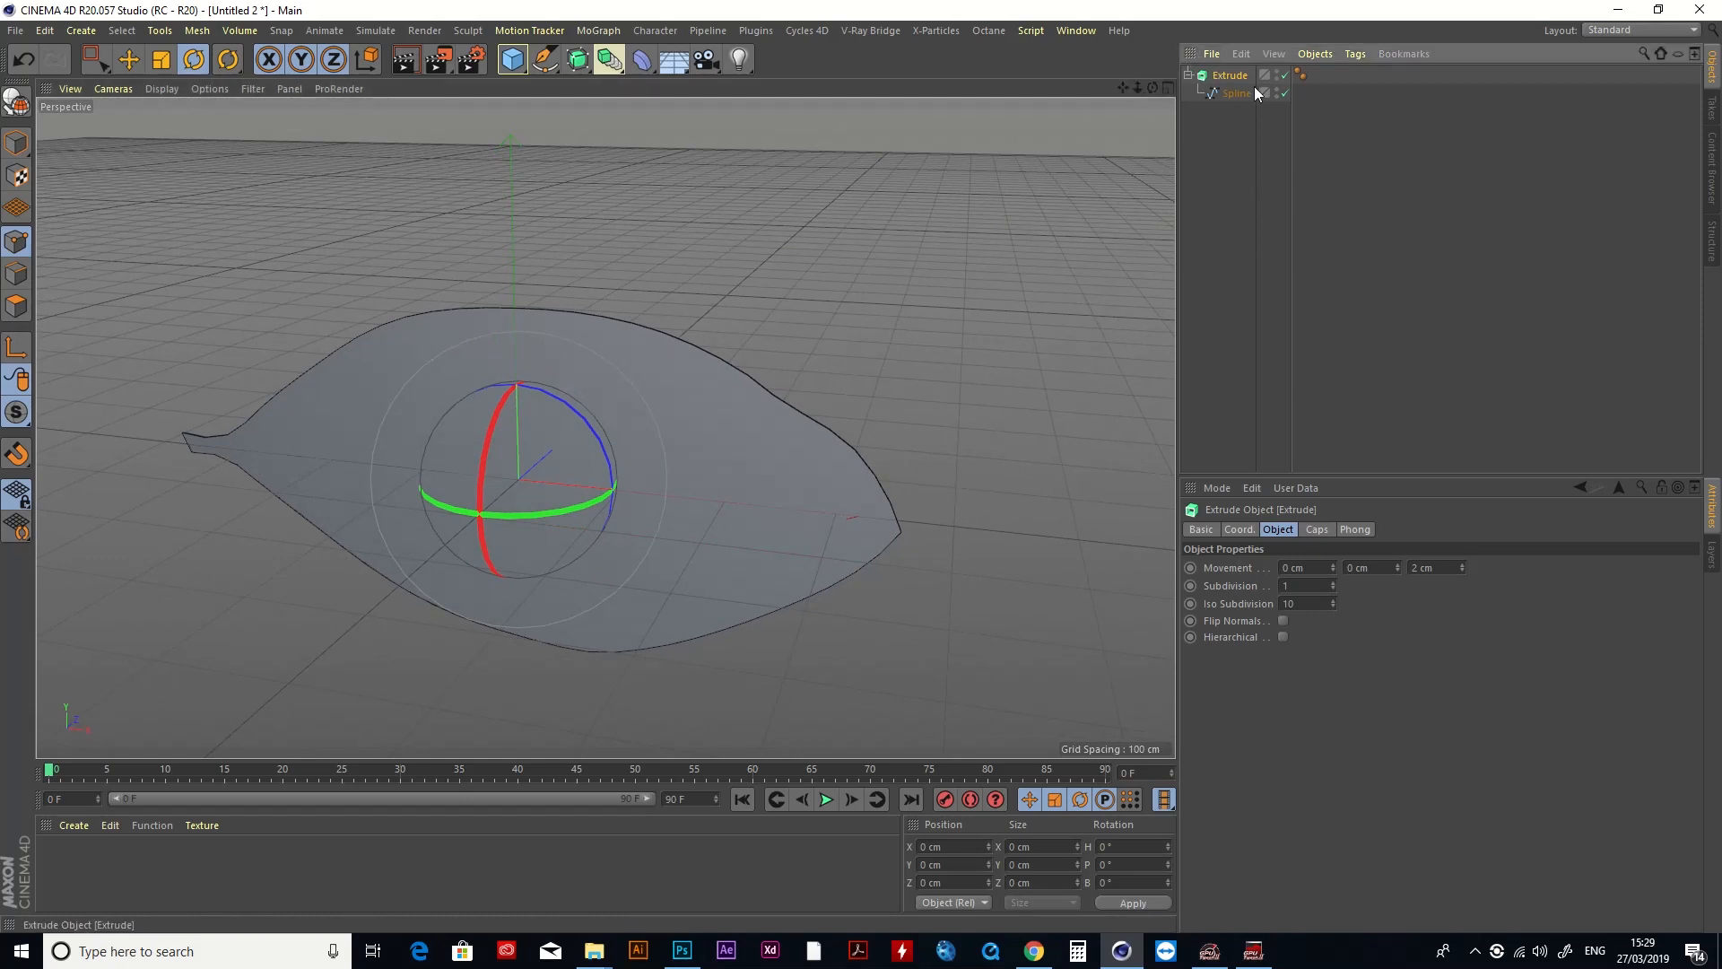
Step: Set the extrusion's cap type to Quadrangles and enable Regular Grid with a width of 14 cm
click(1319, 530)
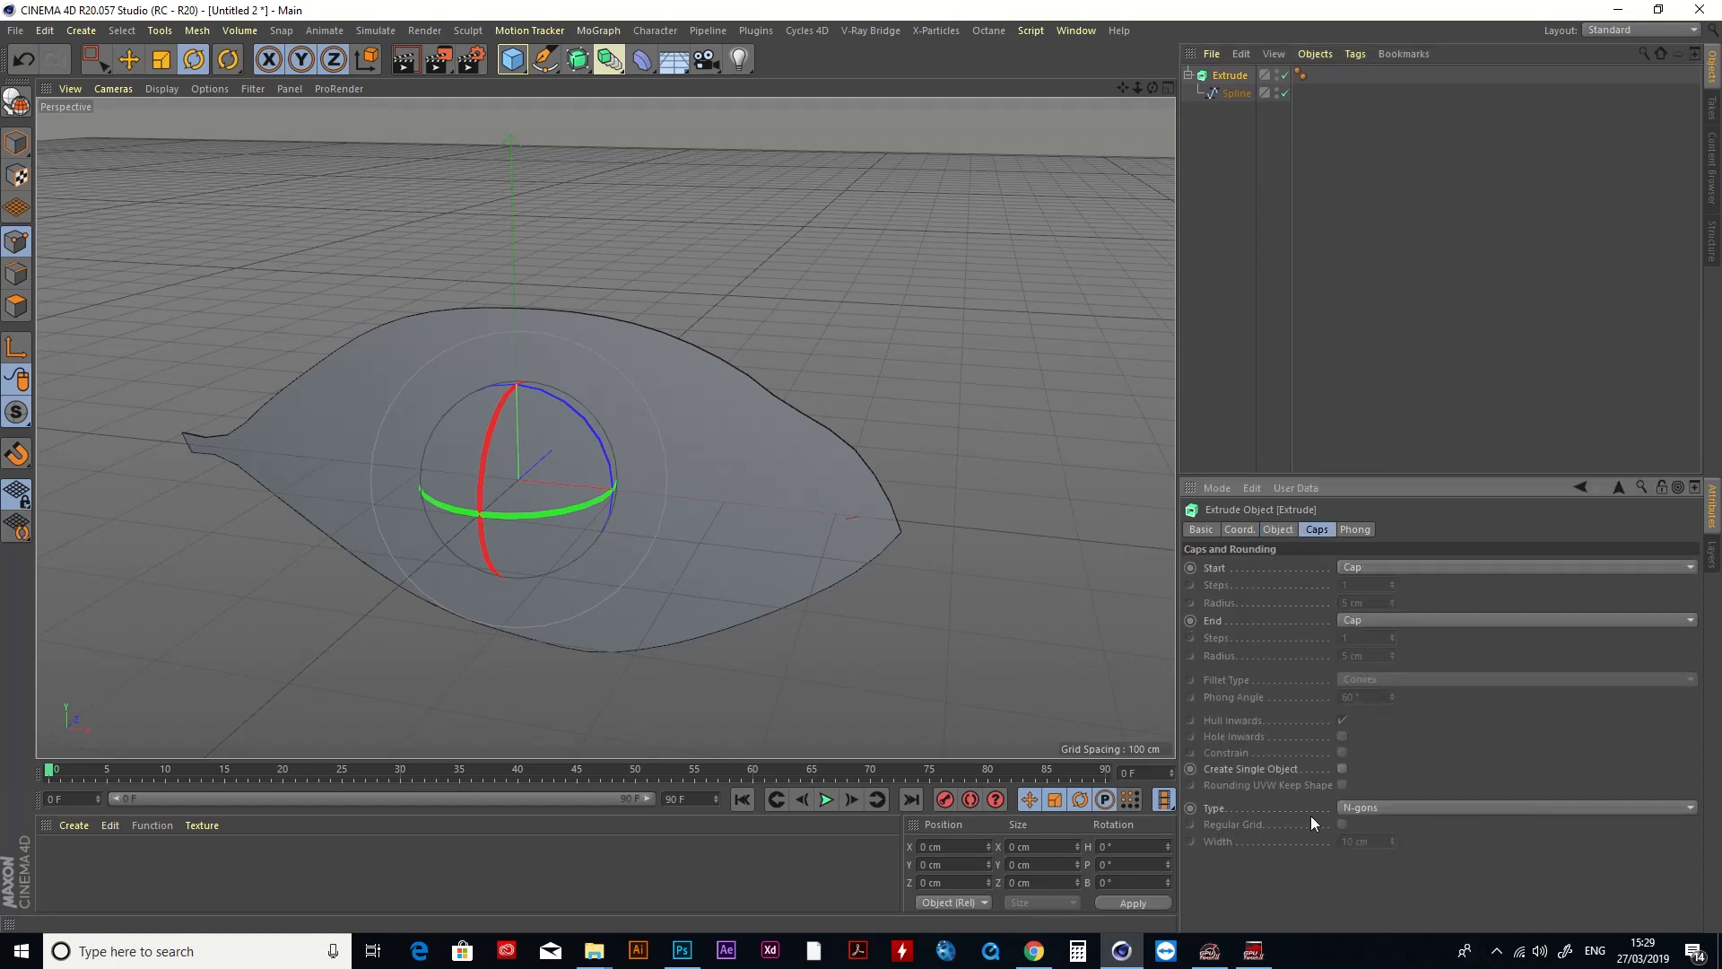
click(1426, 810)
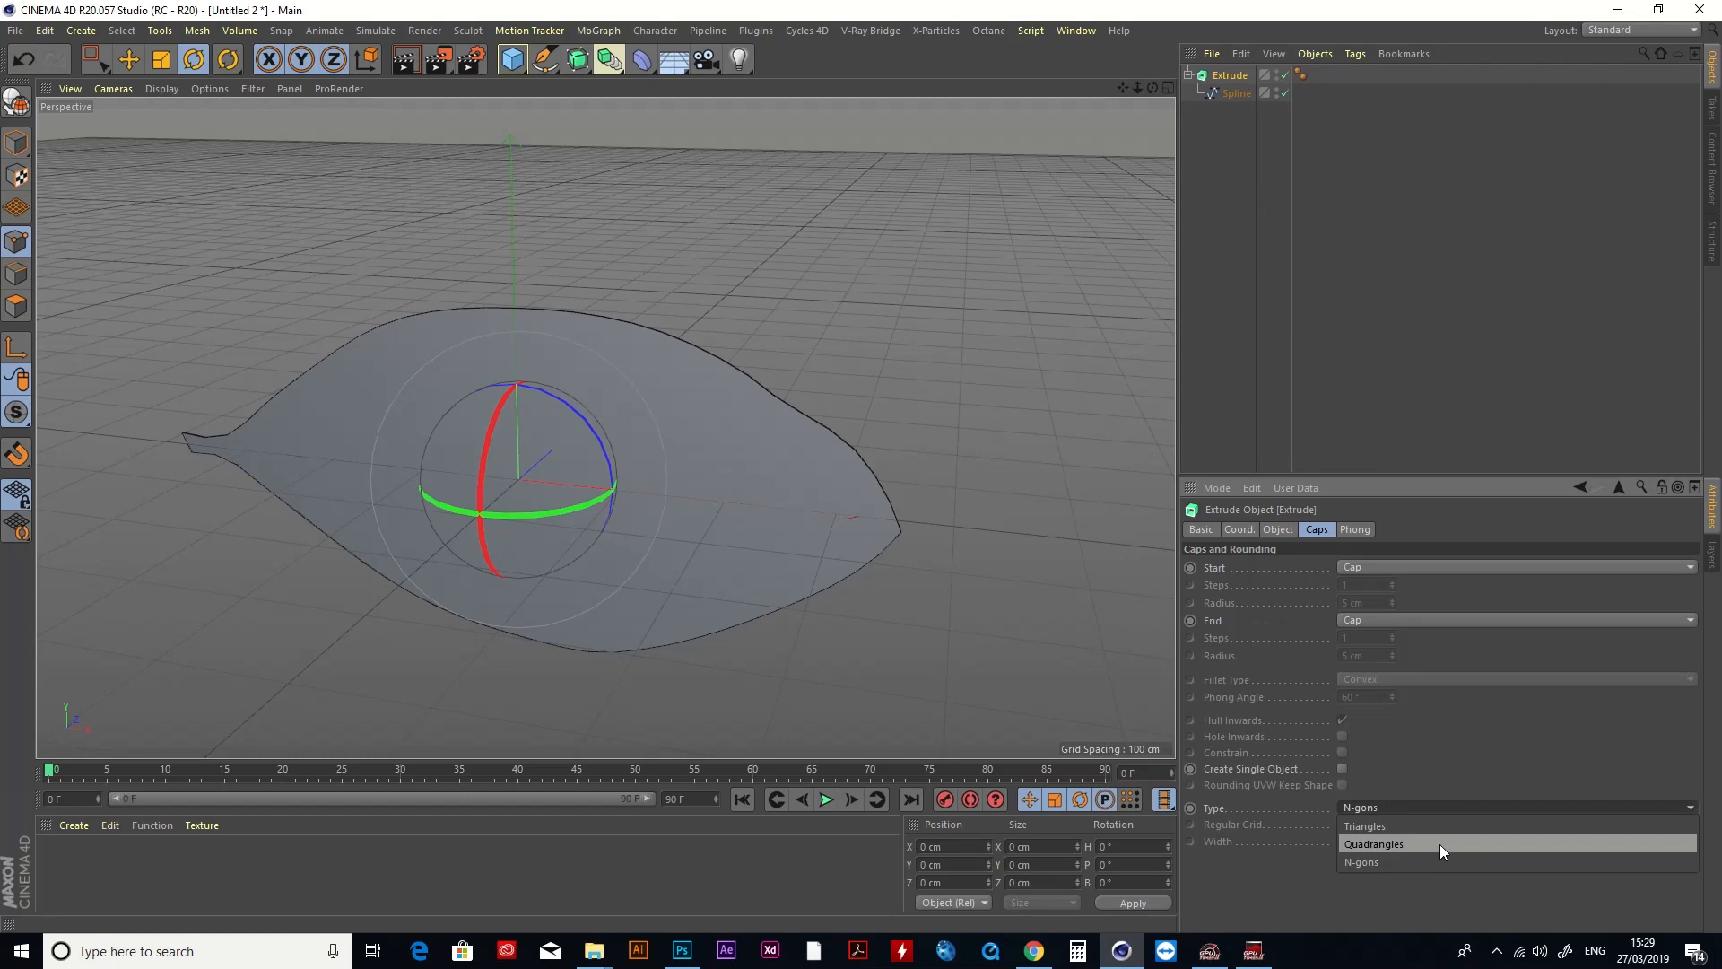
click(1441, 844)
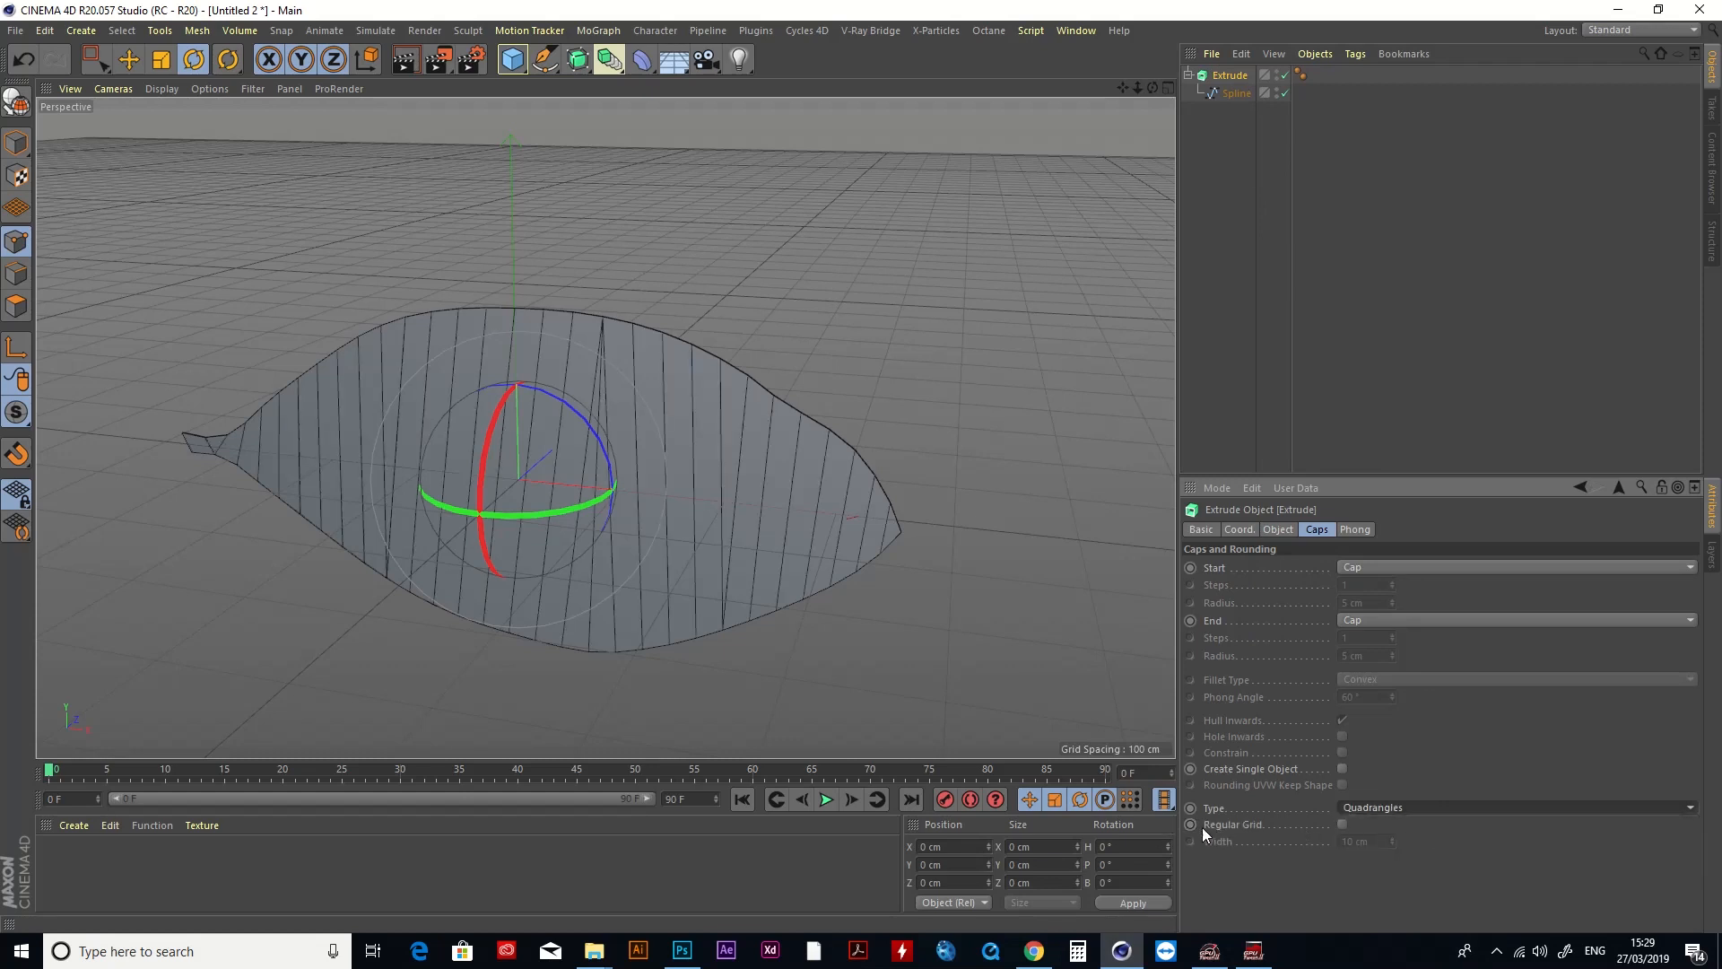
click(1343, 823)
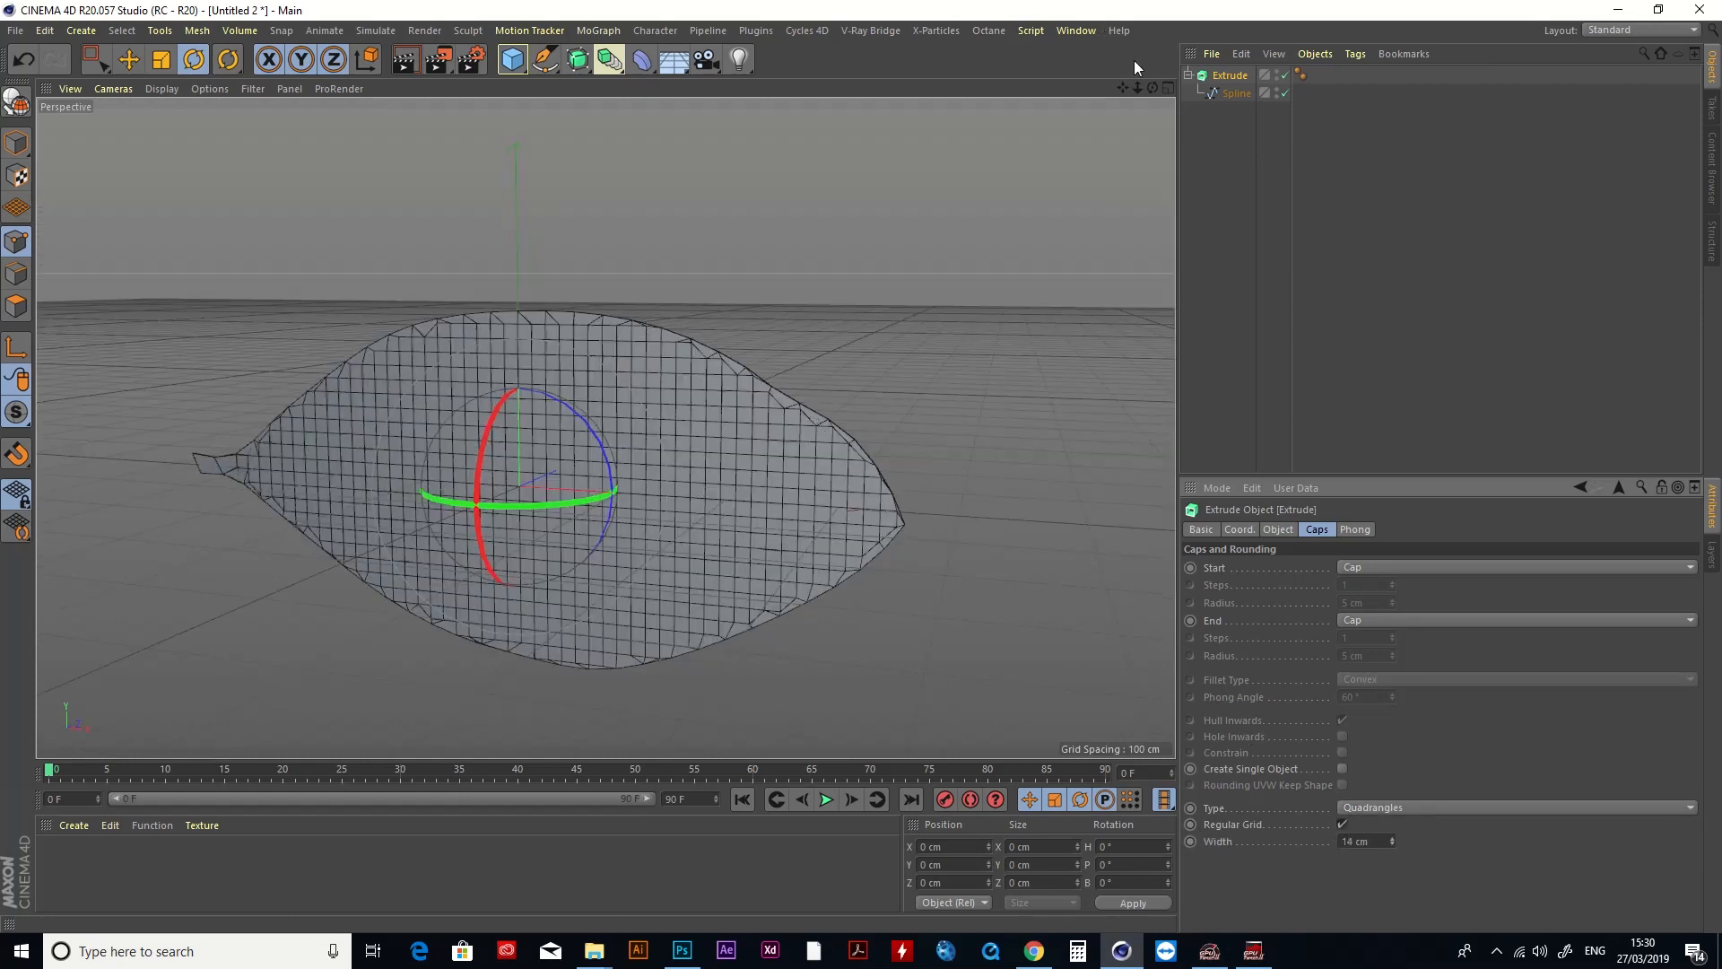
drag(1122, 88, 1245, 21)
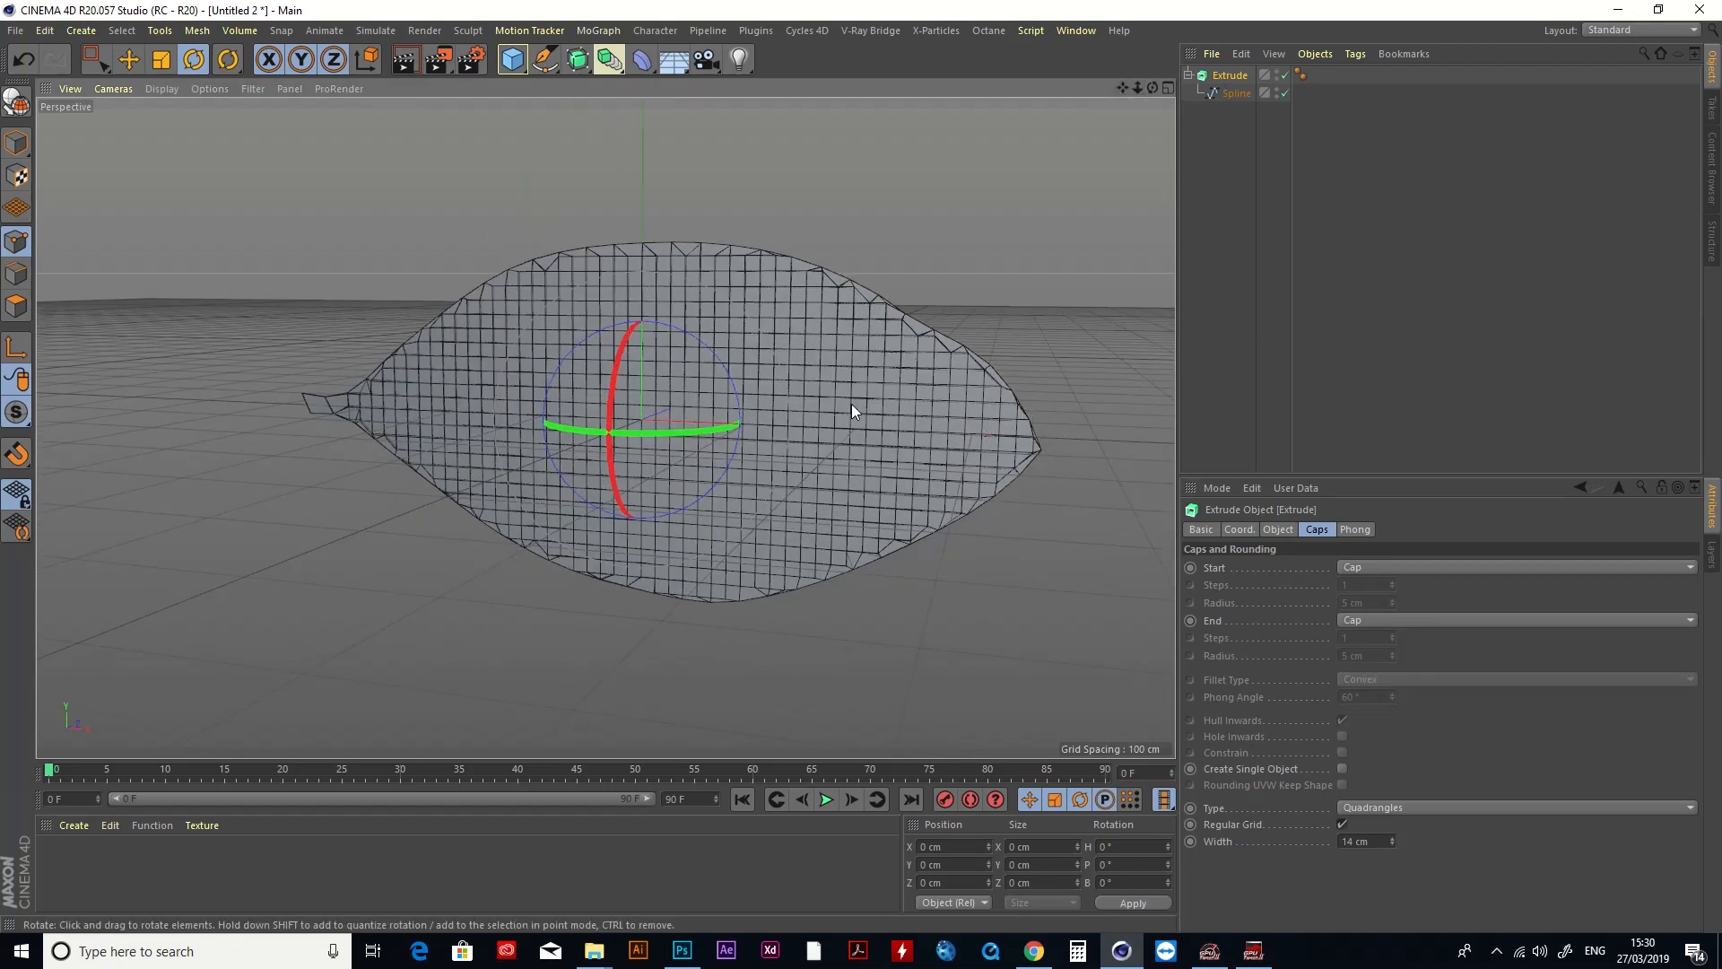
scroll(917, 292, up, 2)
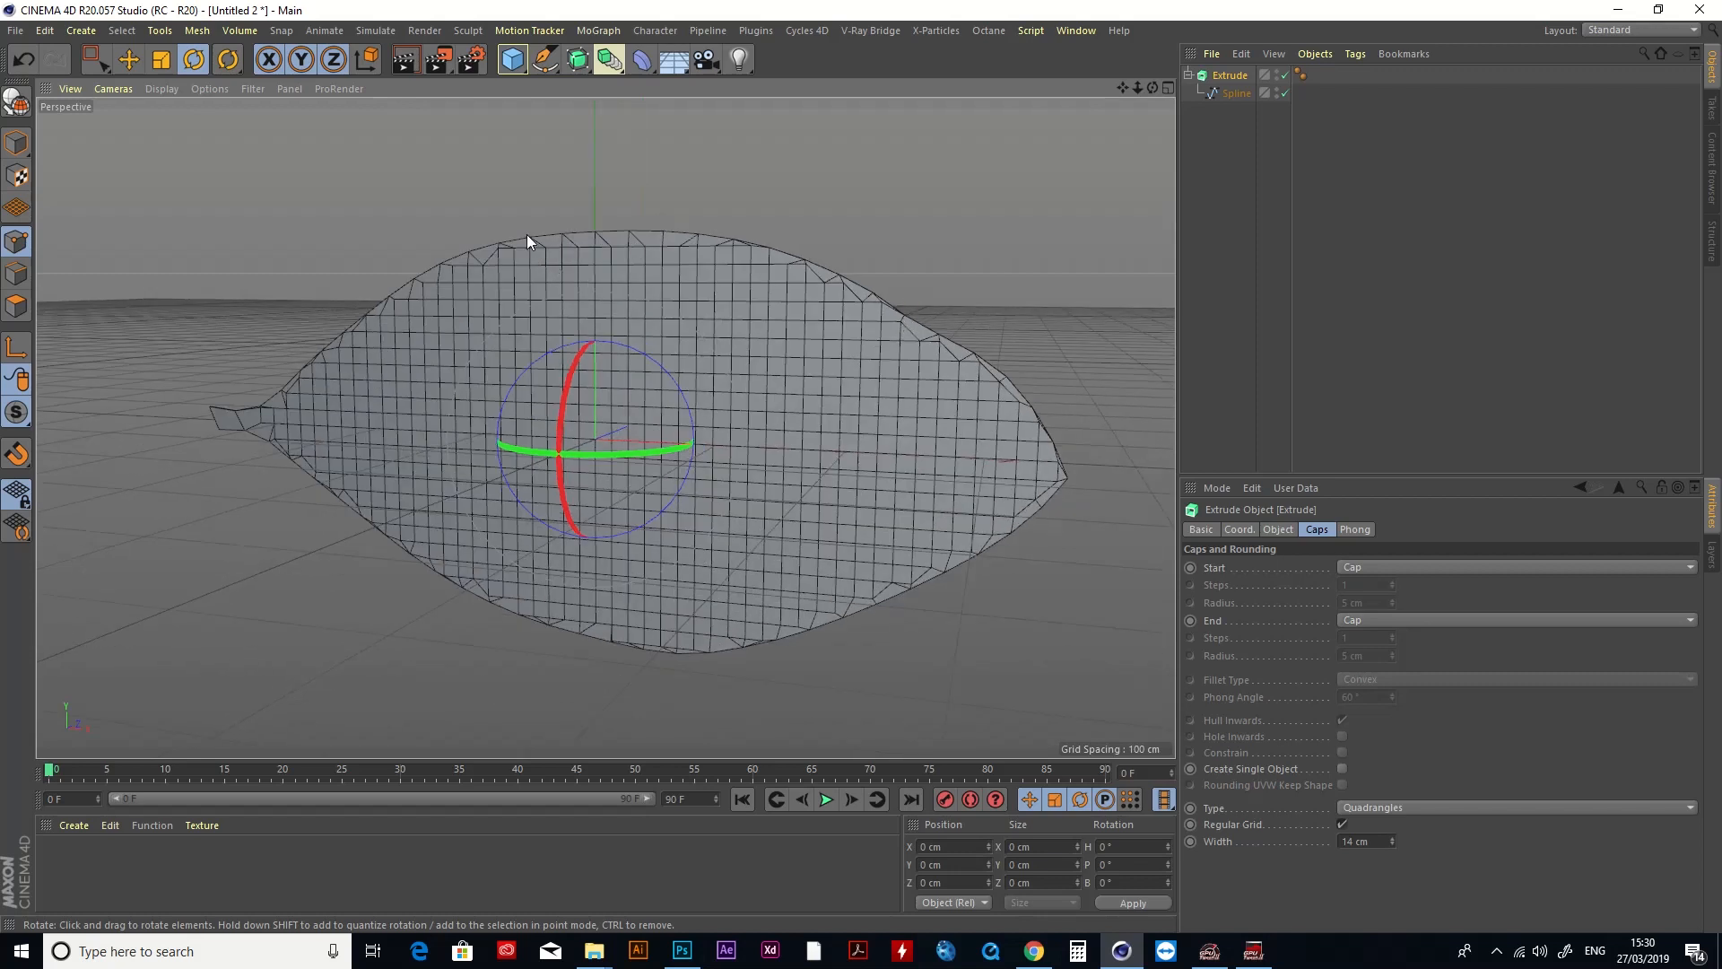
Step: Create a polygon copy of the leaf Extrude with Current State to Object and hide the original Extrude
click(1227, 91)
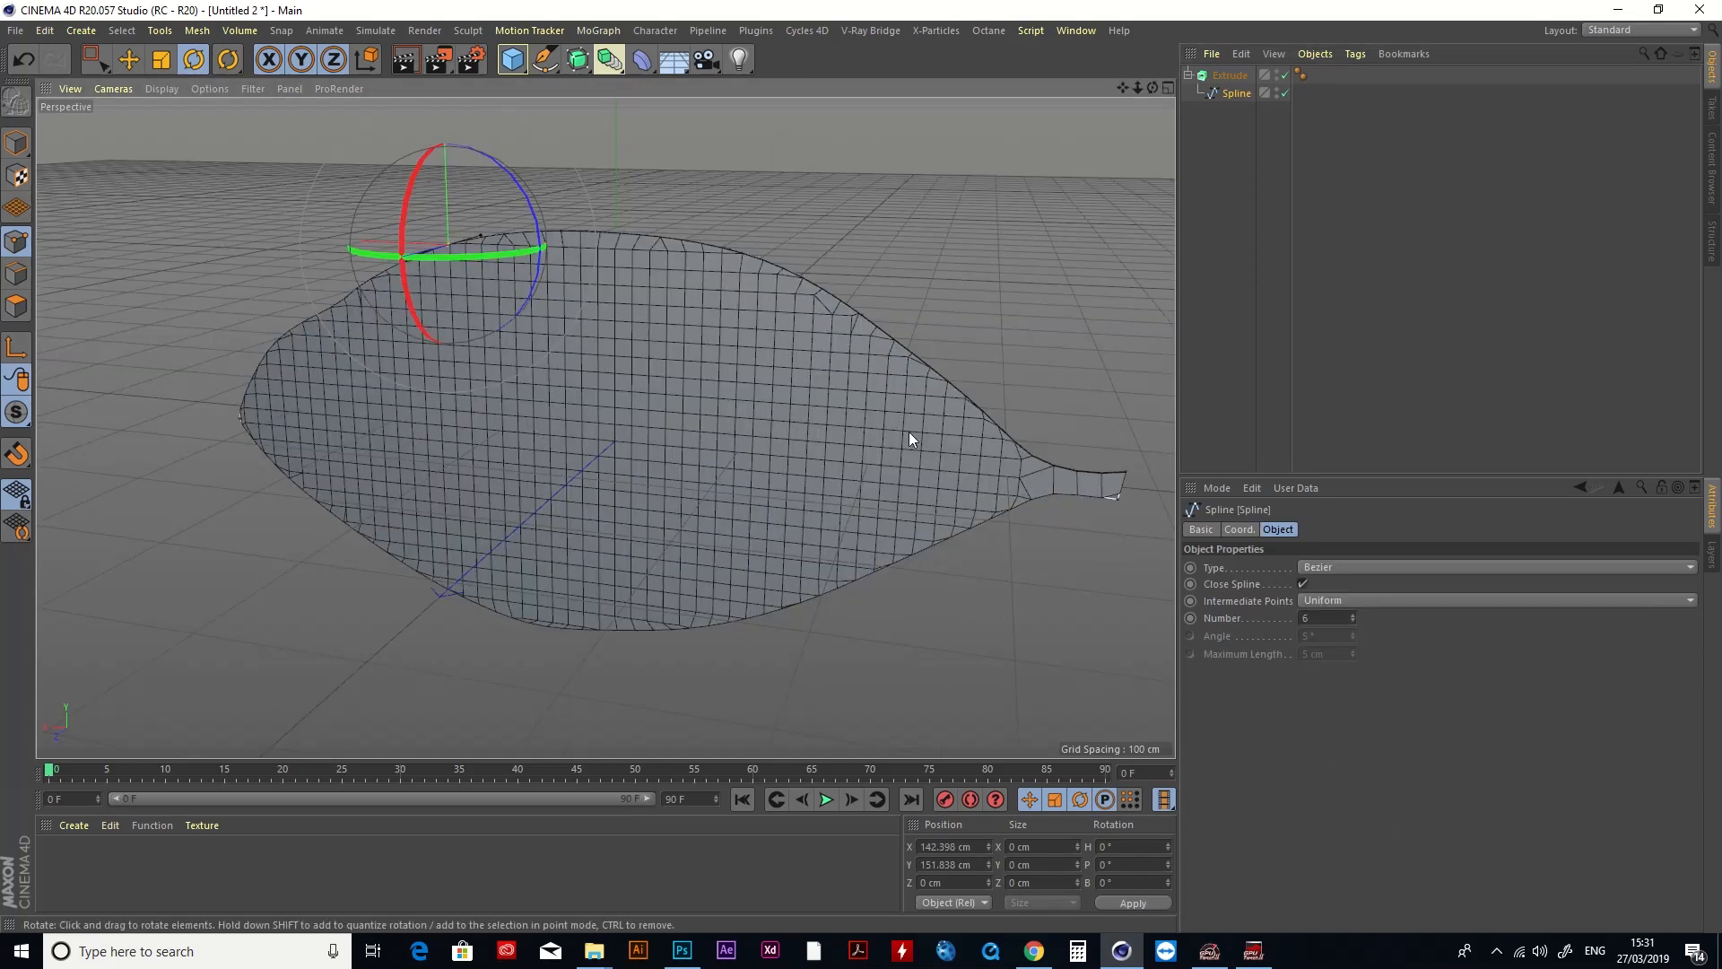
click(1187, 75)
click(1225, 75)
right_click(1225, 75)
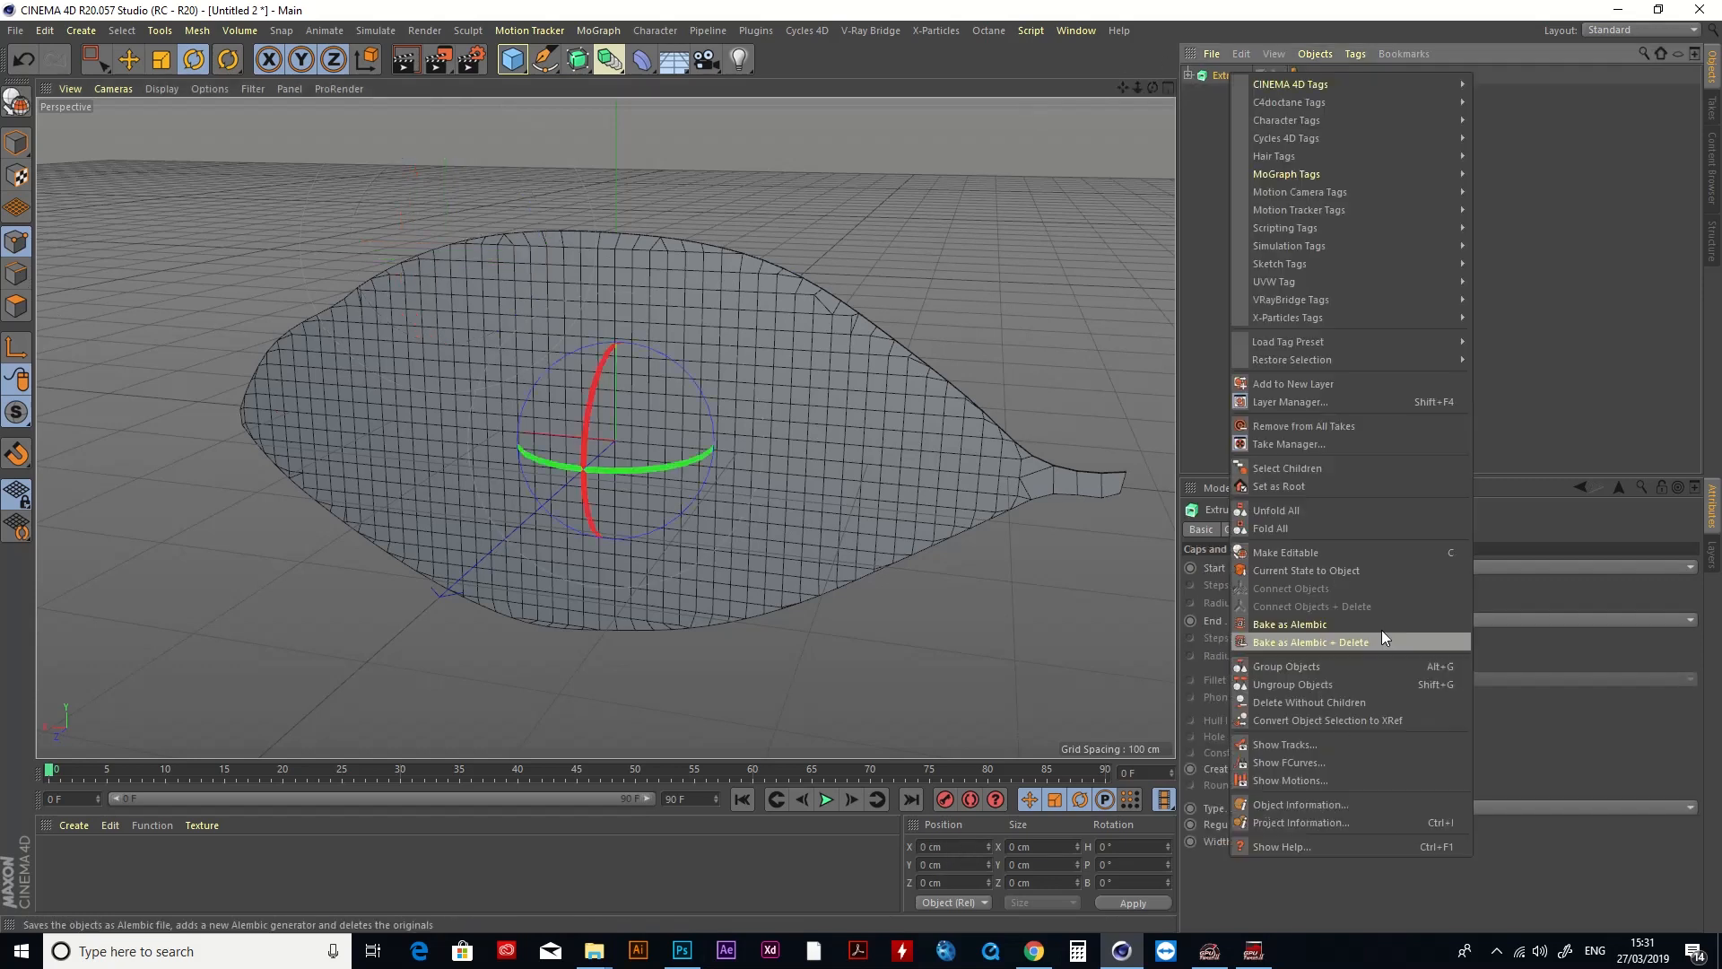
click(1353, 577)
click(1274, 72)
click(1272, 78)
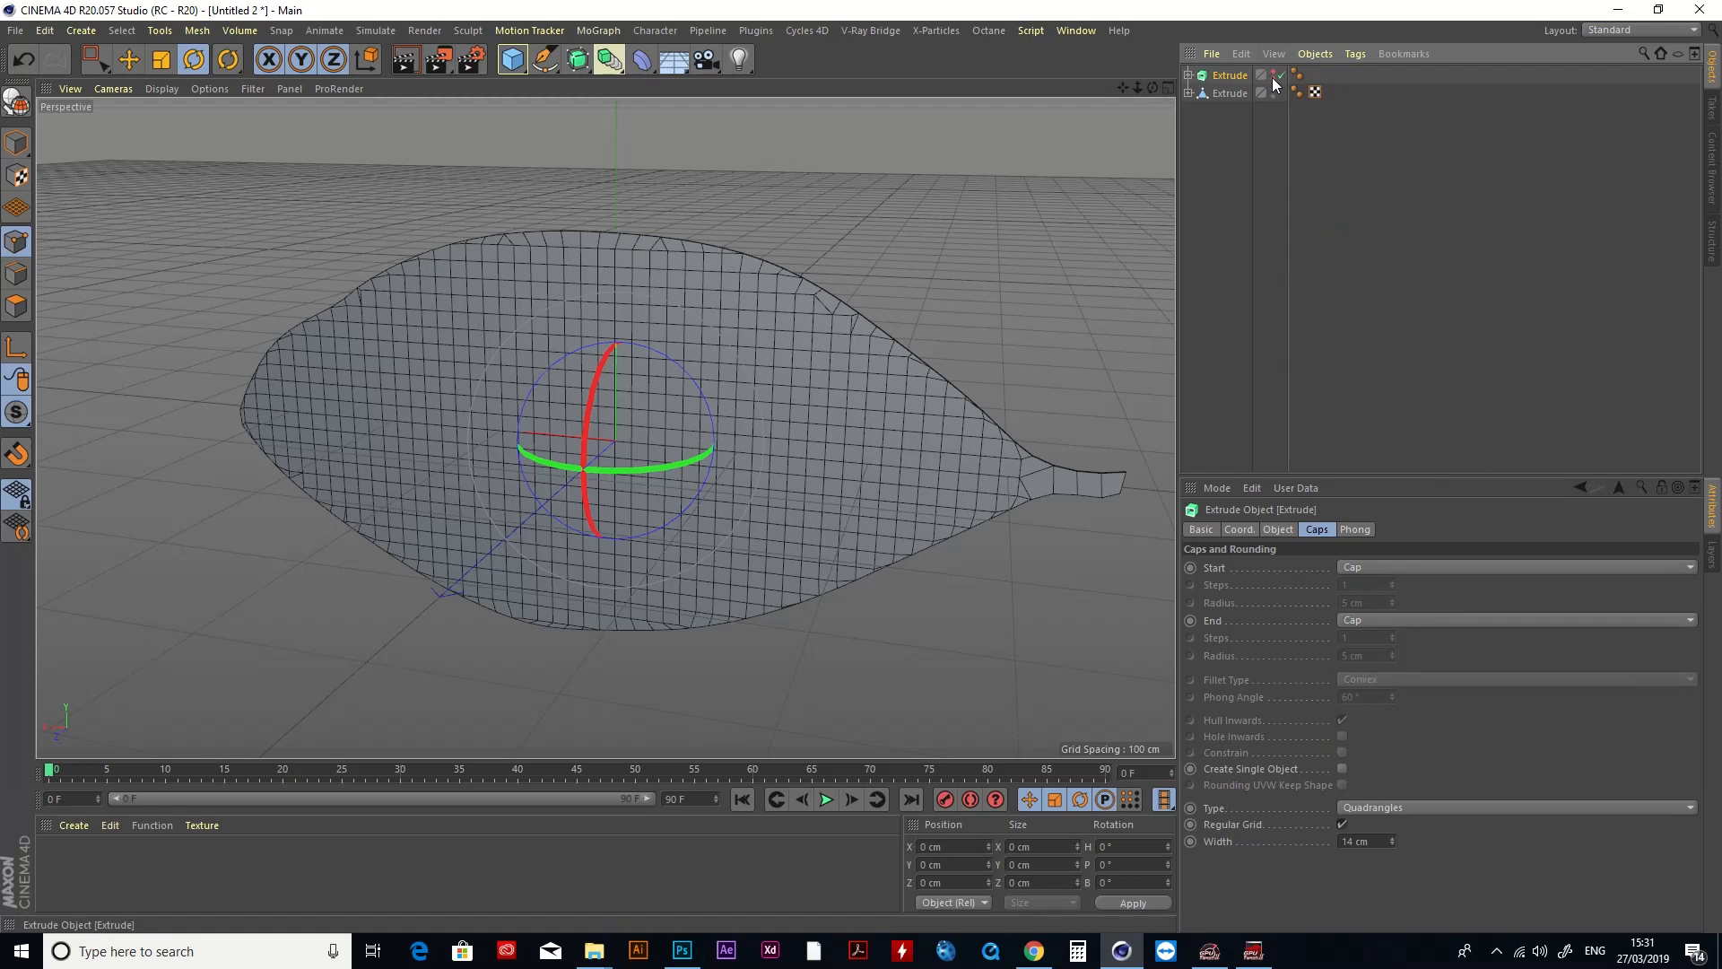
Step: Merge the converted leaf body and its two caps with Connect Objects + Delete, and remove the leftover polygon selection tags
click(1189, 94)
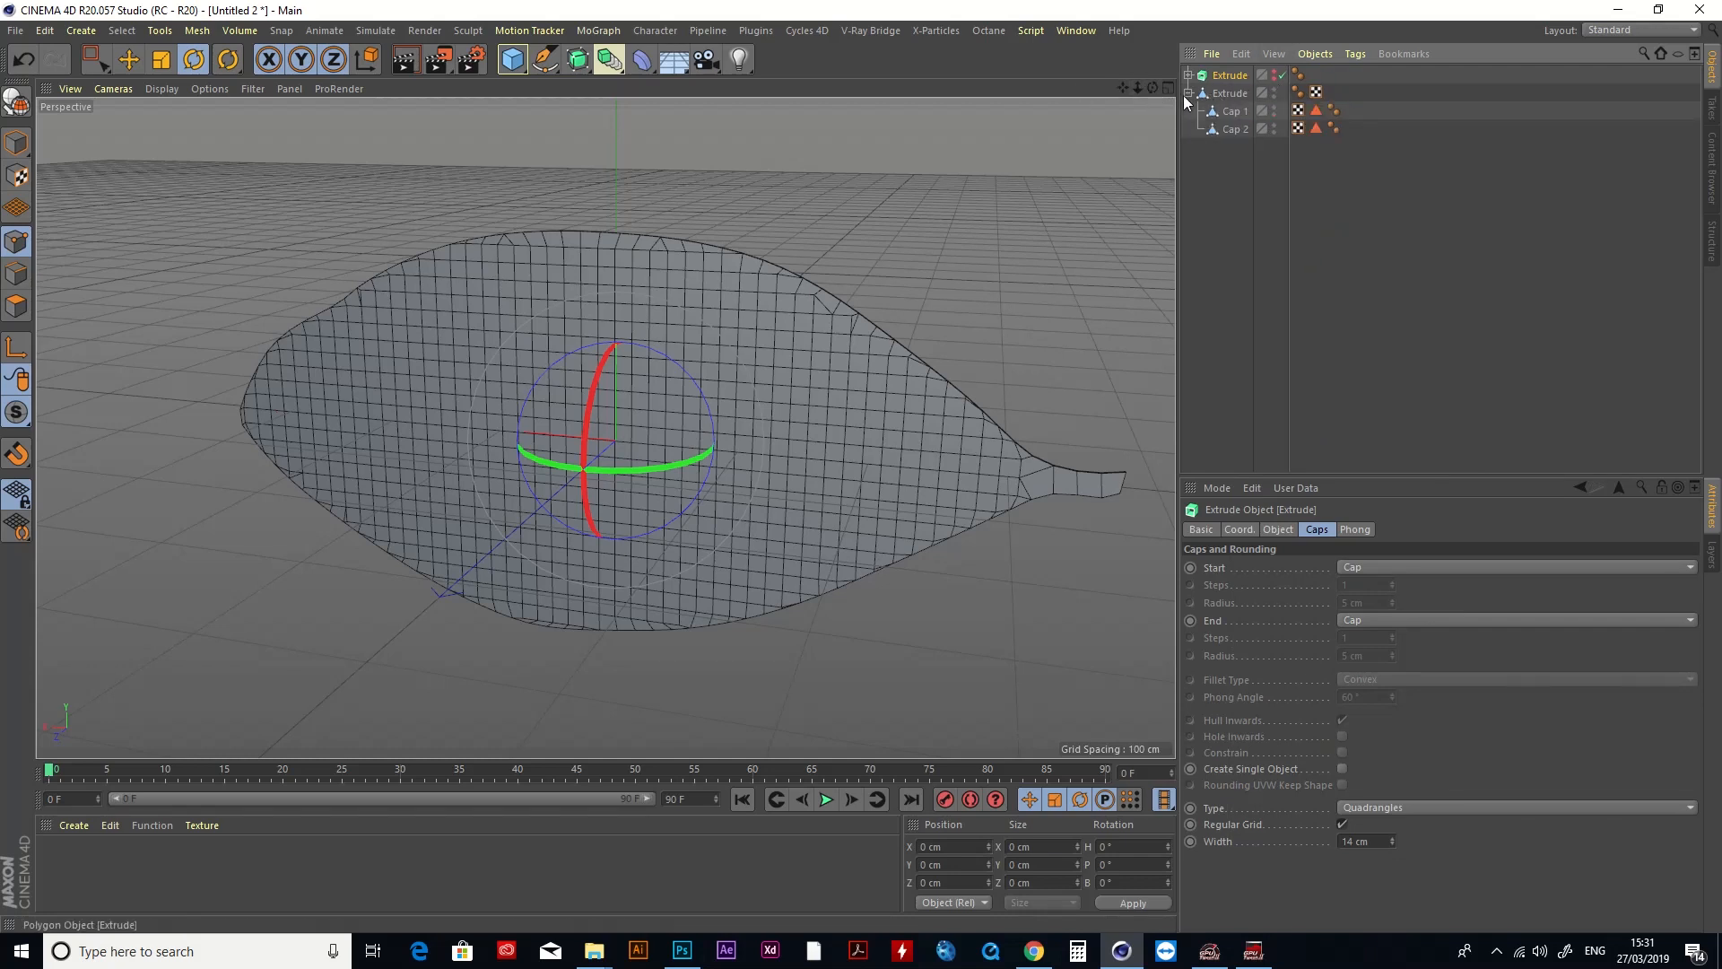
click(1234, 95)
click(1223, 128)
click(1229, 115)
click(1234, 94)
shift+click(1235, 126)
right_click(1234, 130)
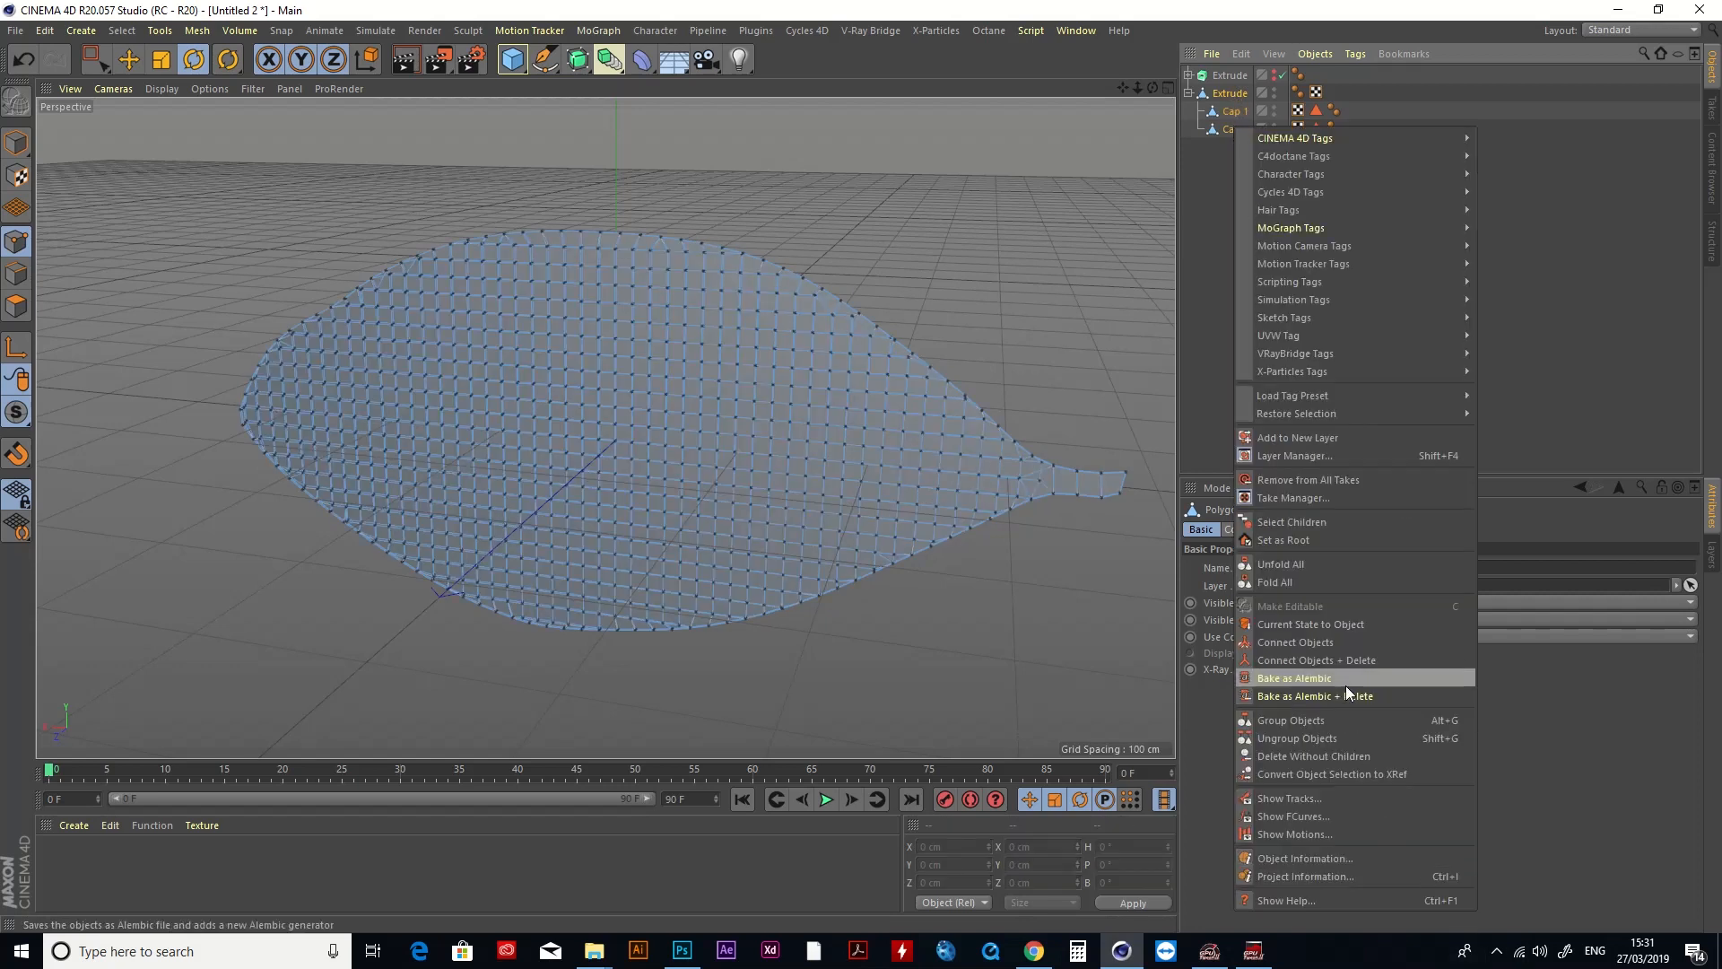
click(1419, 661)
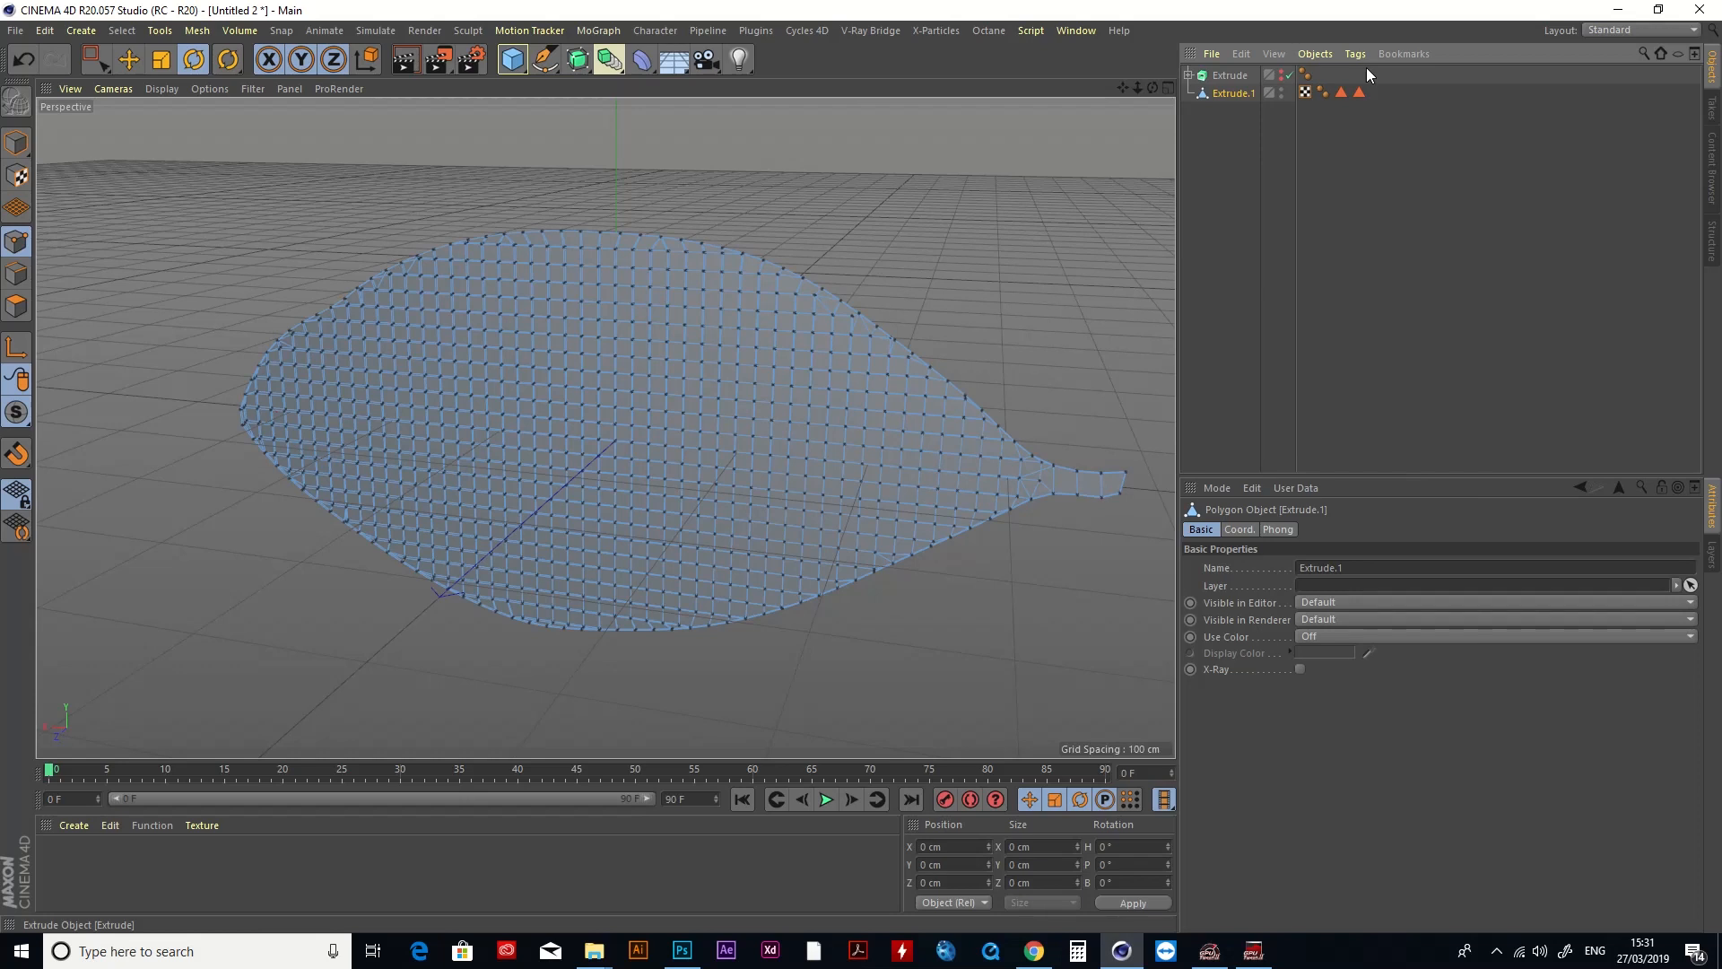
click(1360, 93)
key(Delete)
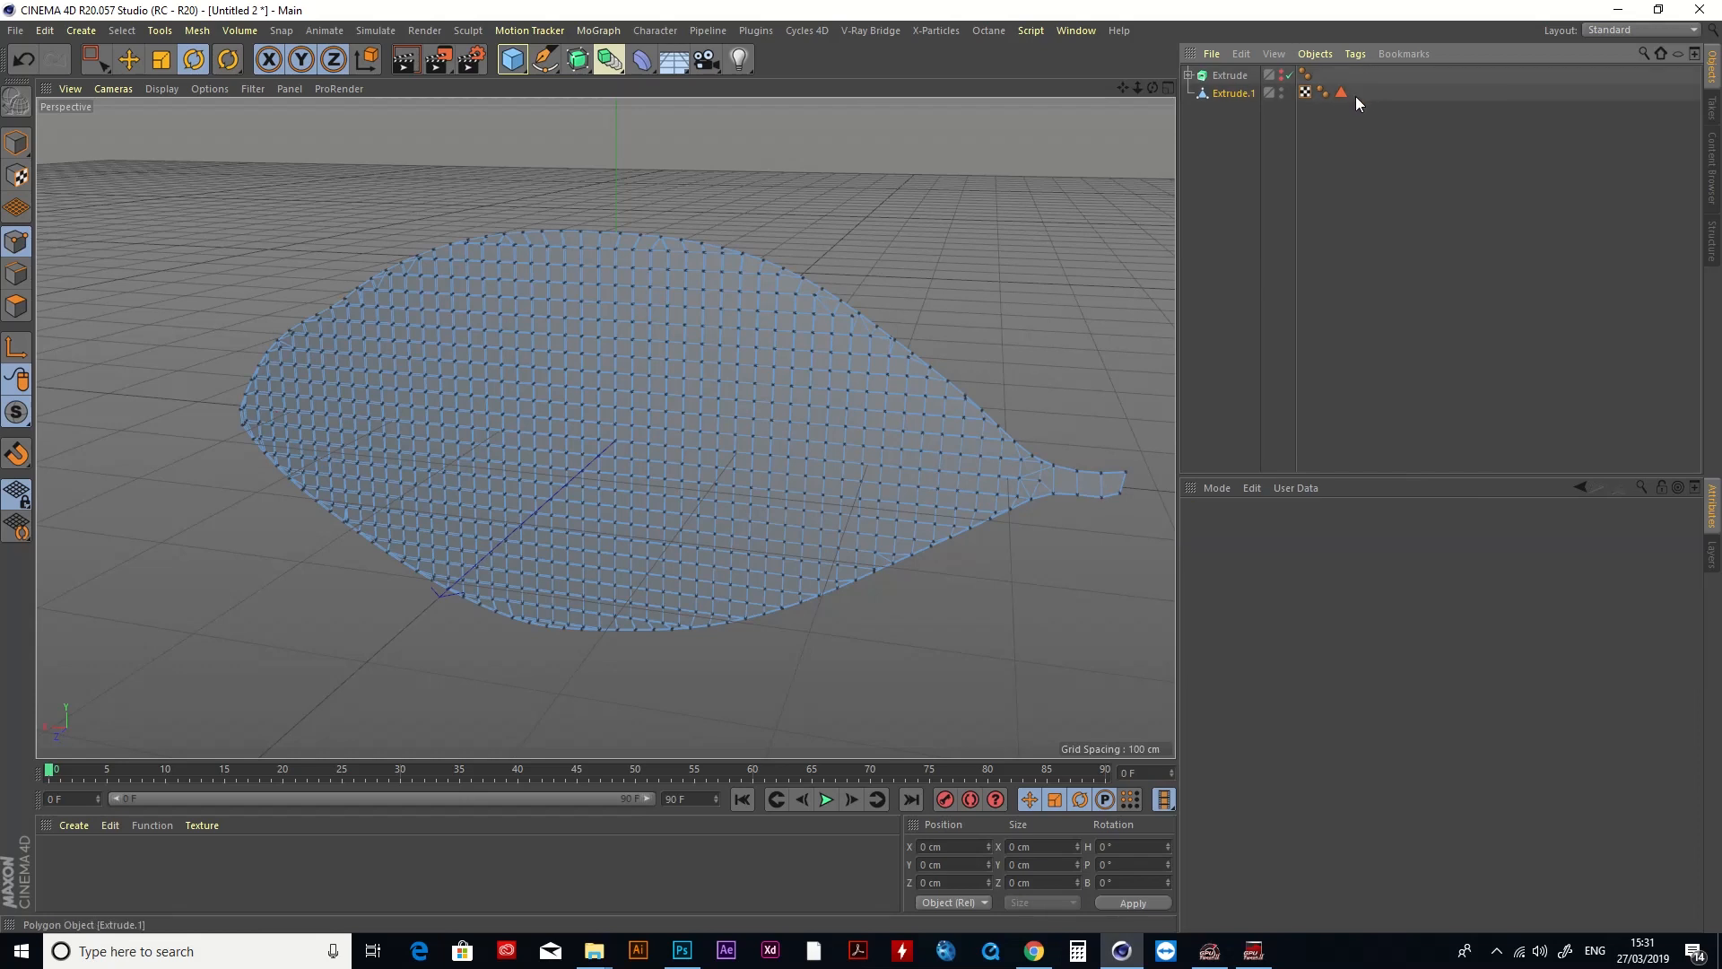
Step: Add a Bend deformer and set its strength to 27°
drag(1151, 88, 1197, 194)
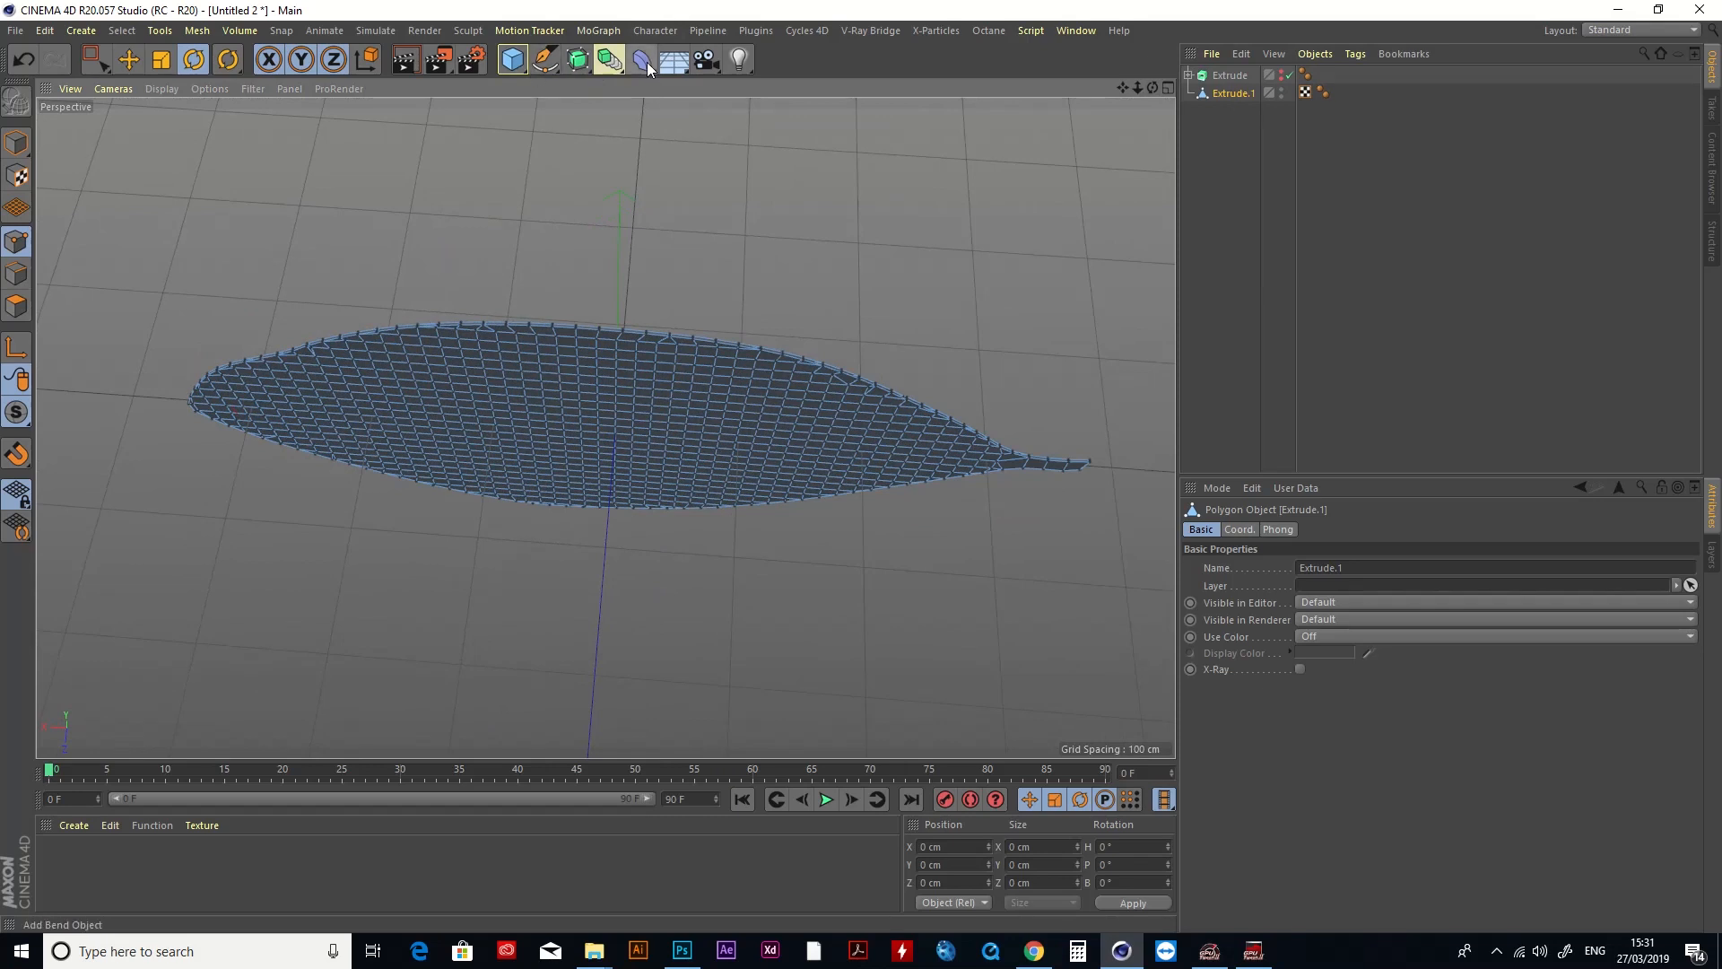
click(648, 62)
click(698, 88)
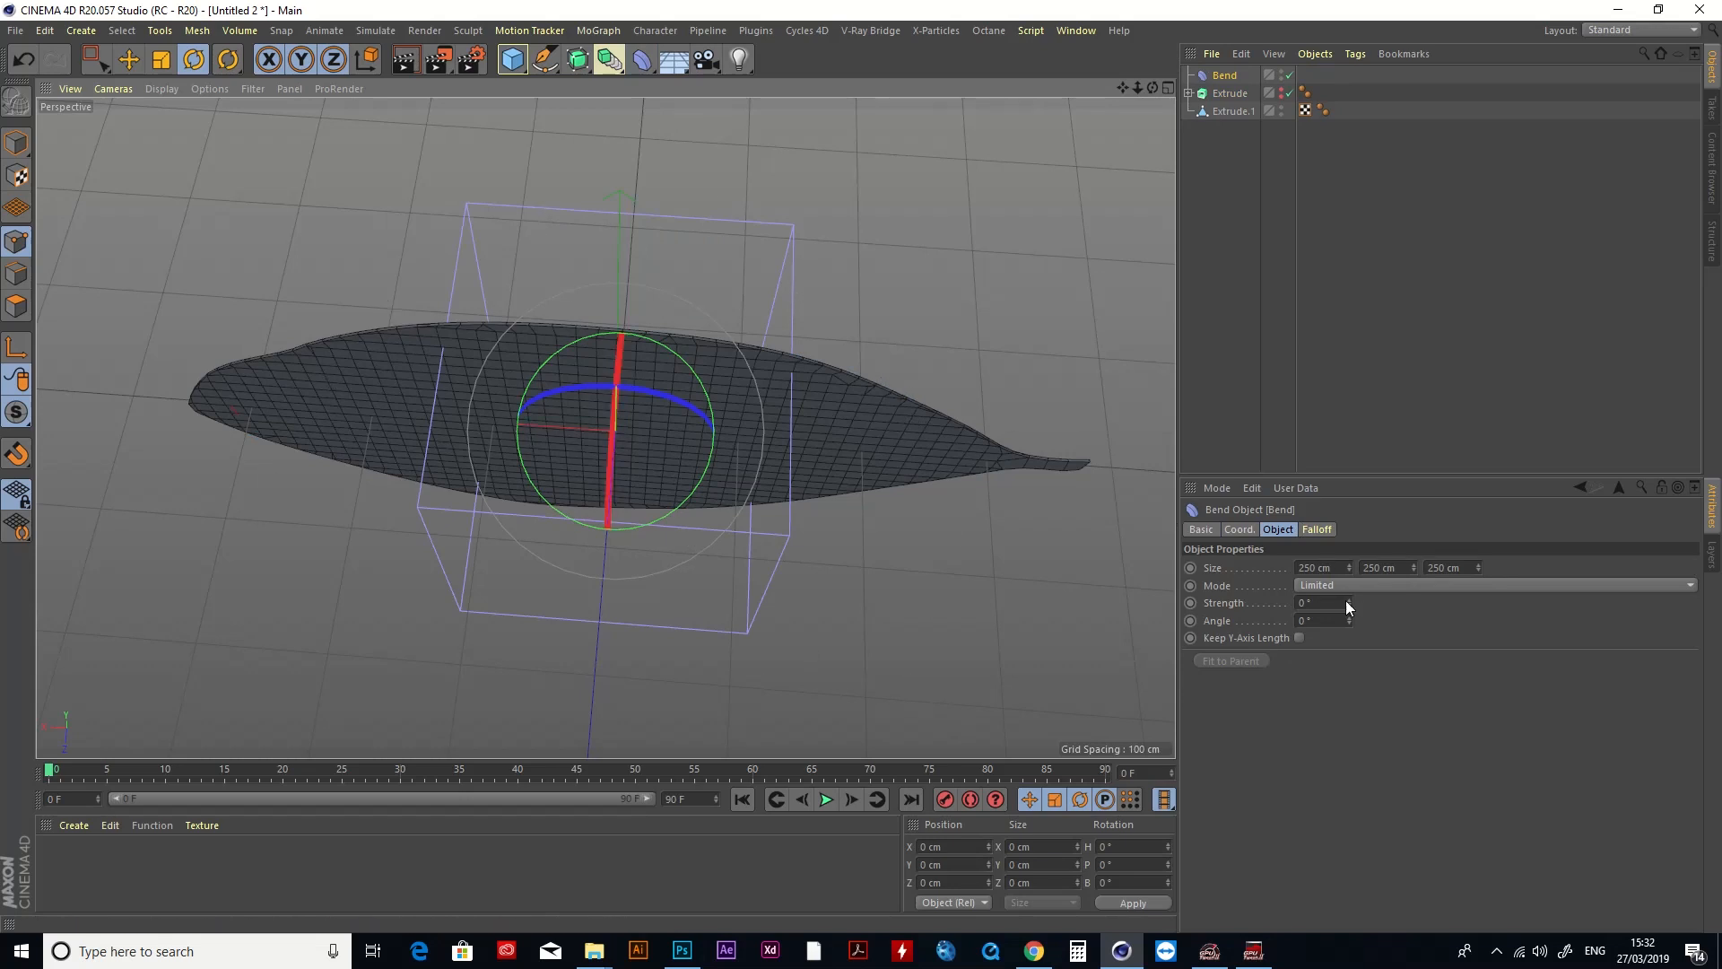
mouse_move(1348, 600)
mouse_down()
mouse_move(1395, 600)
mouse_move(1346, 601)
mouse_up()
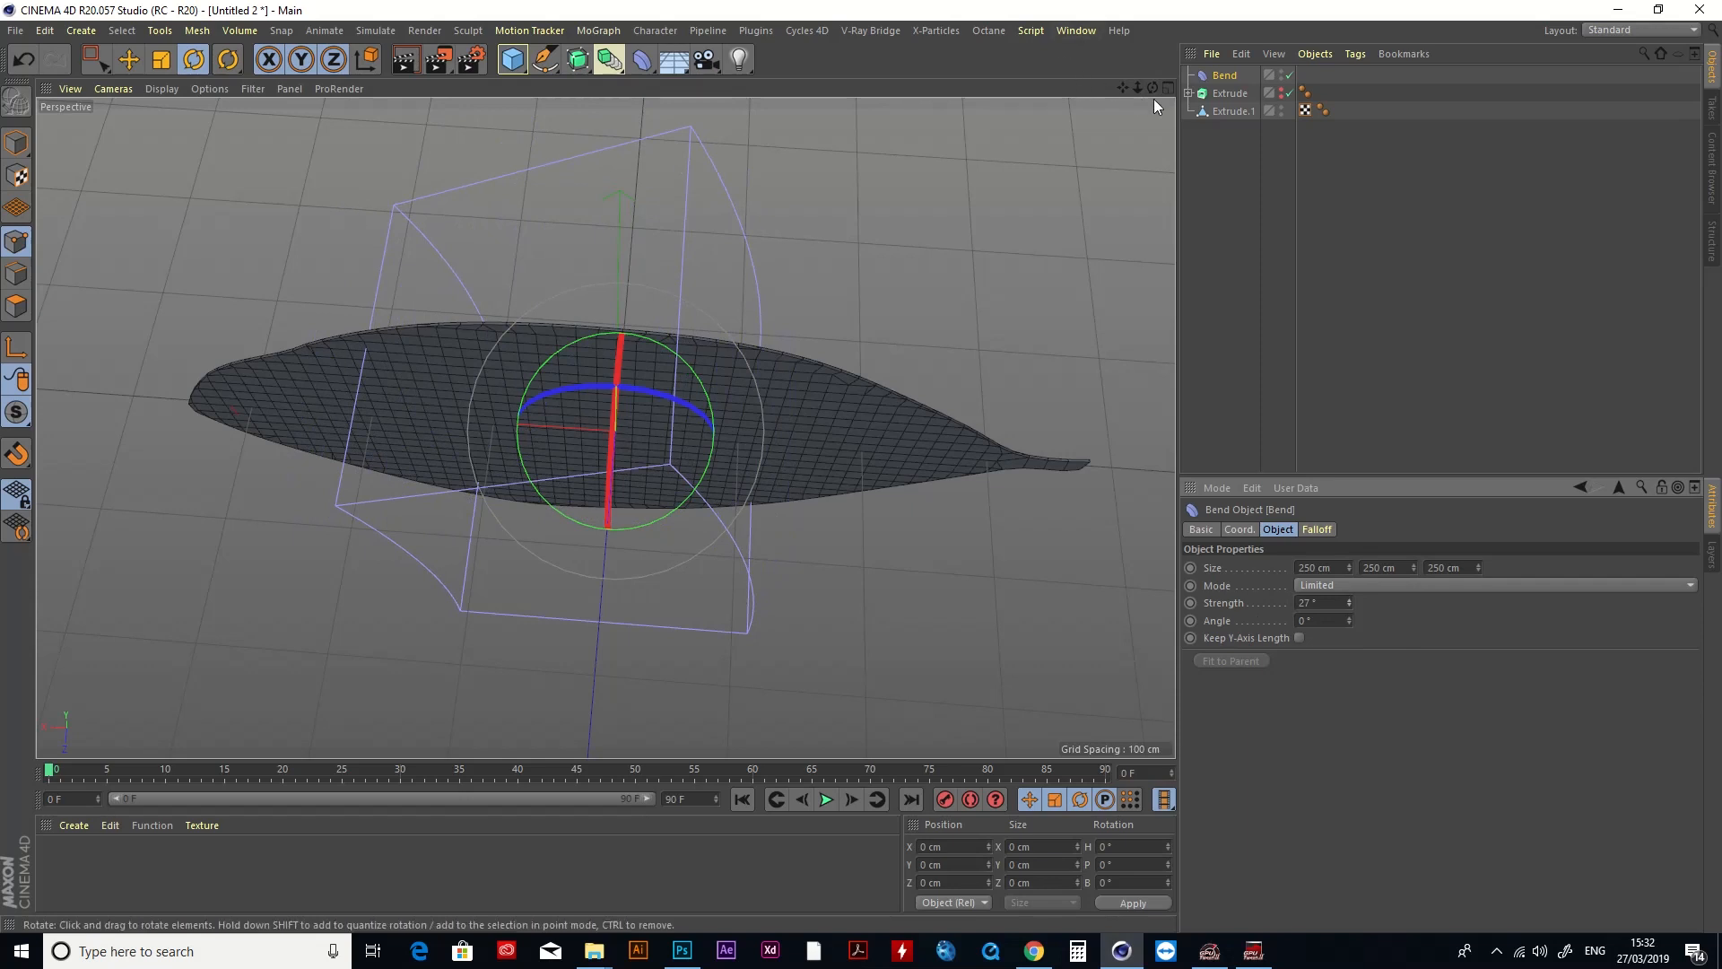
Step: Rotate the Bend deformer so its Y axis runs along the leaf's length, and reset its strength to 0°
drag(1152, 87, 1153, 45)
shift+drag(608, 485, 616, 589)
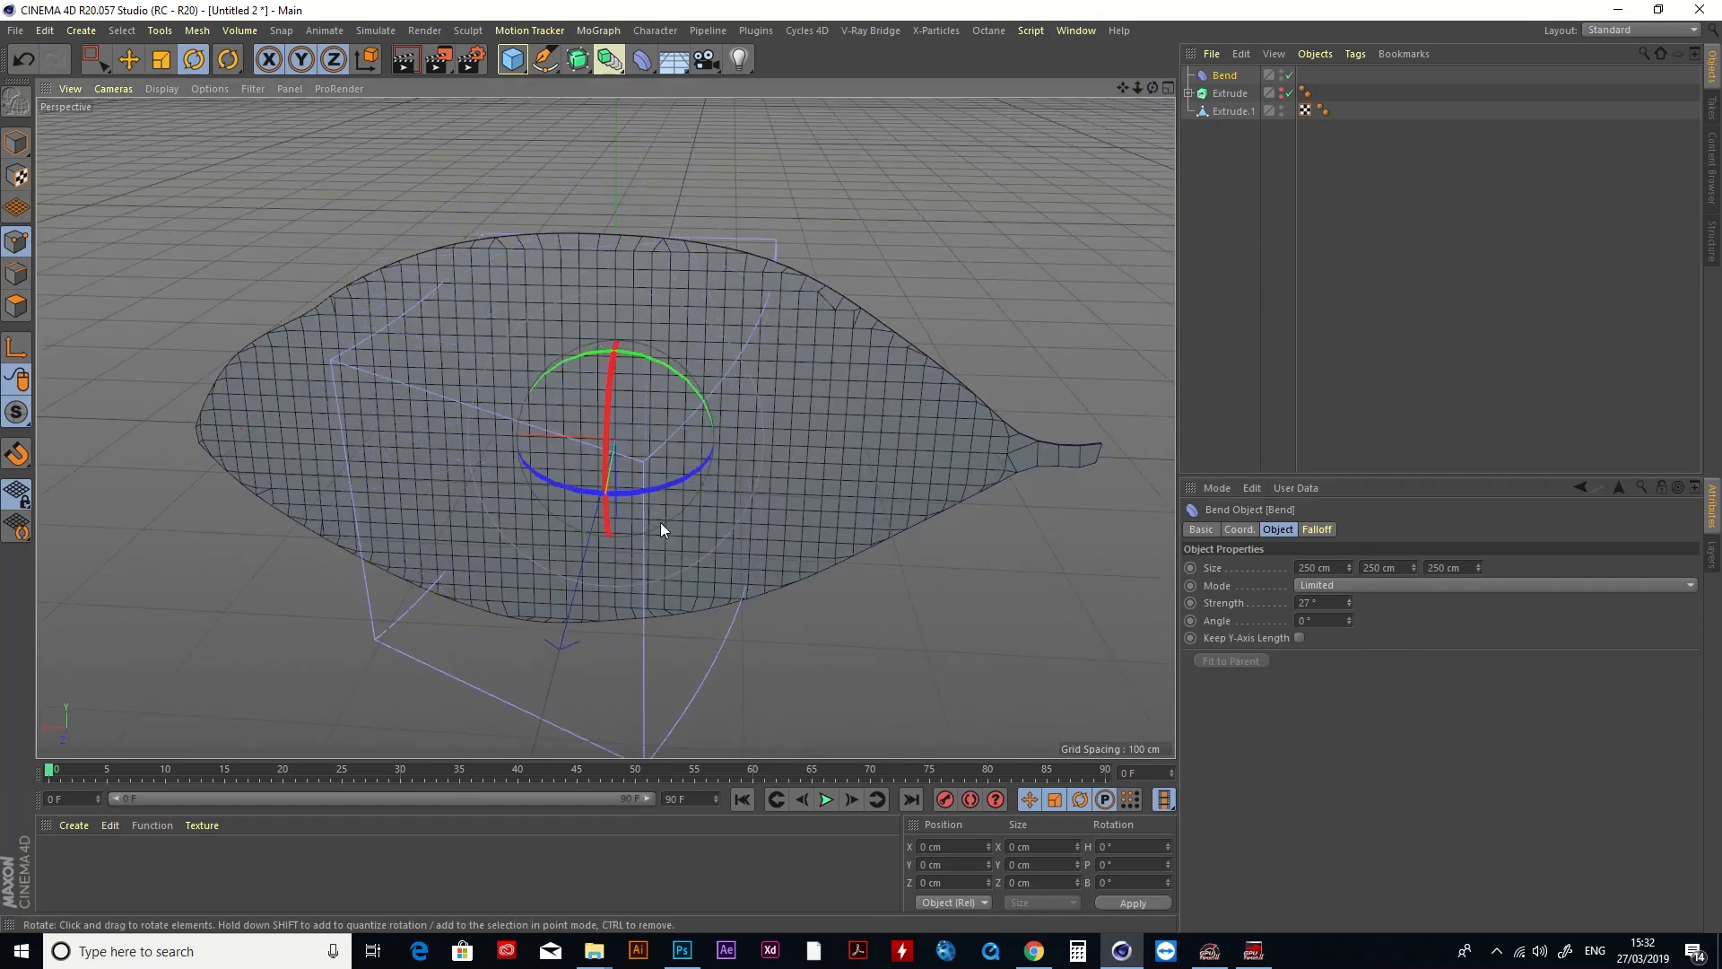
shift+drag(671, 482, 553, 485)
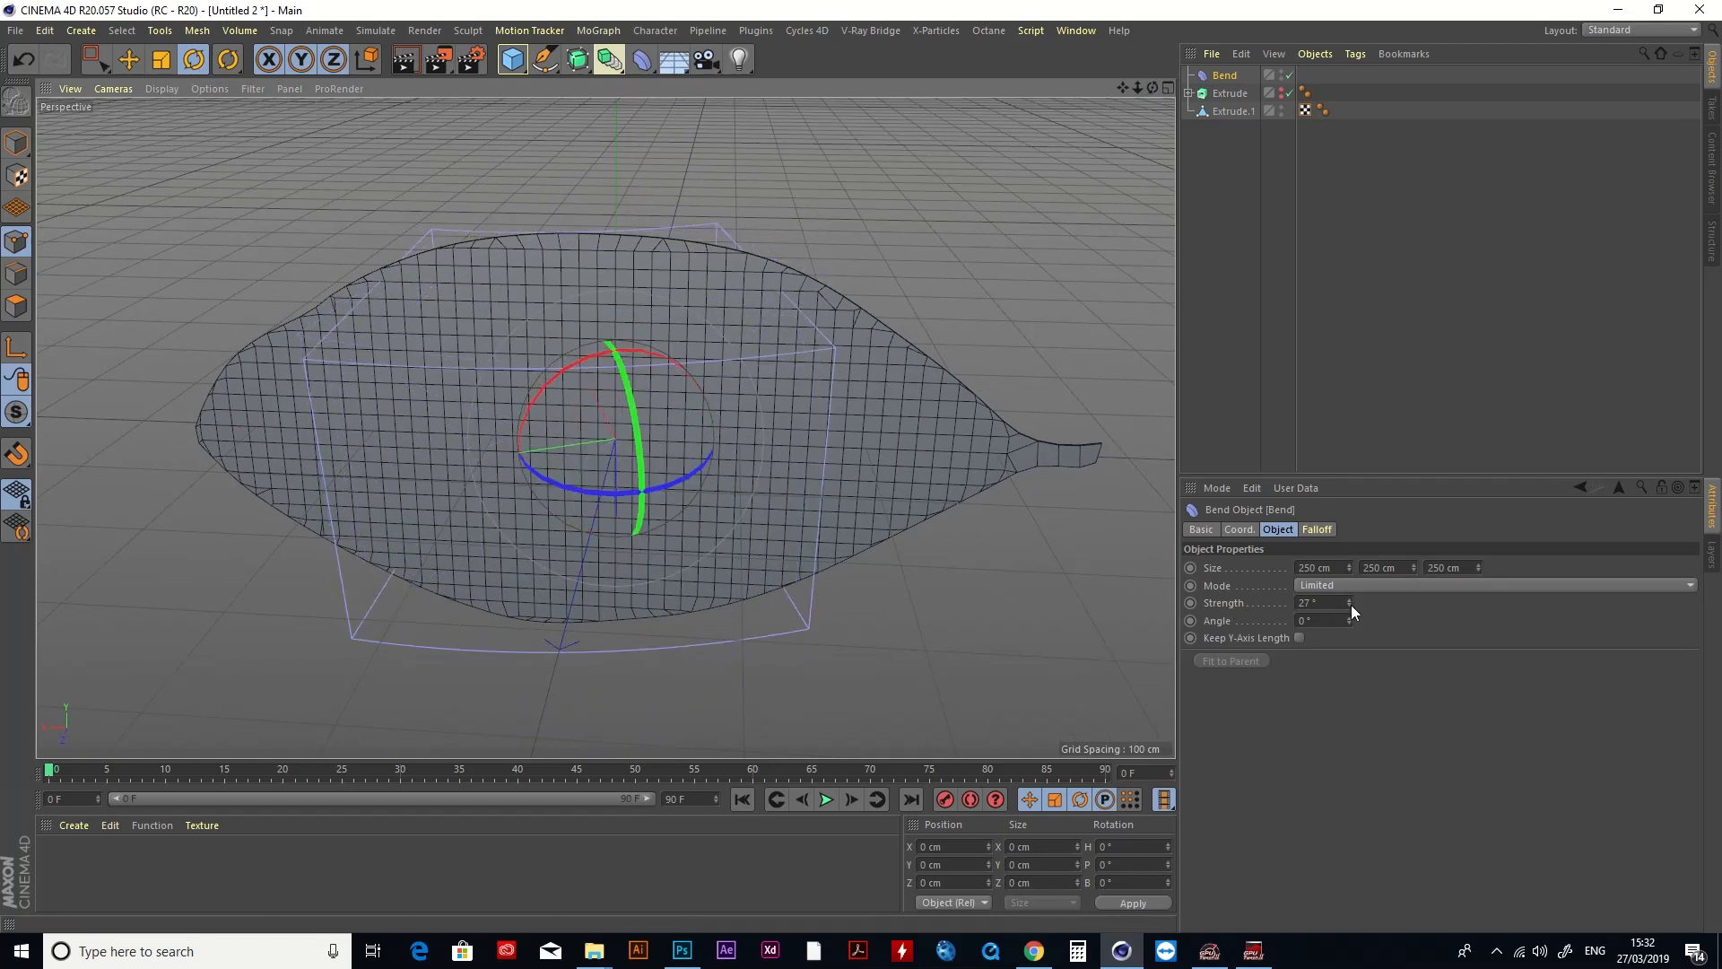
click(1315, 603)
text(0)
key(Return)
drag(670, 486, 633, 487)
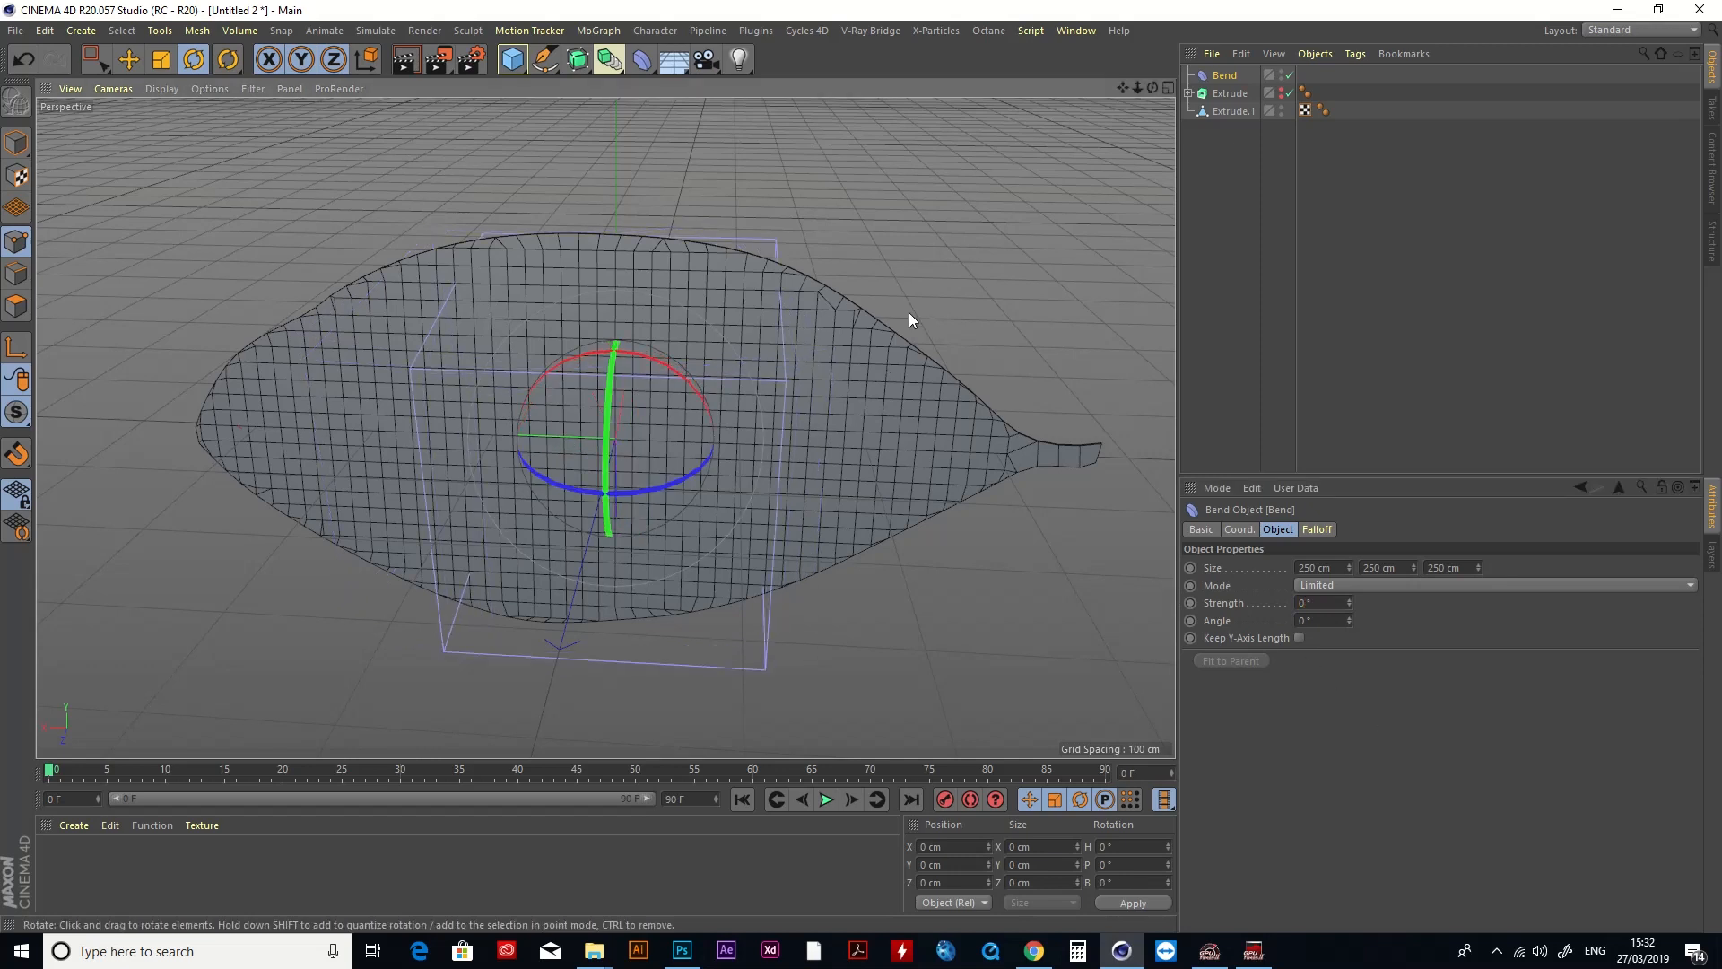
Step: Make the Bend deformer a child of the merged leaf mesh and fit it to its parent
click(1166, 88)
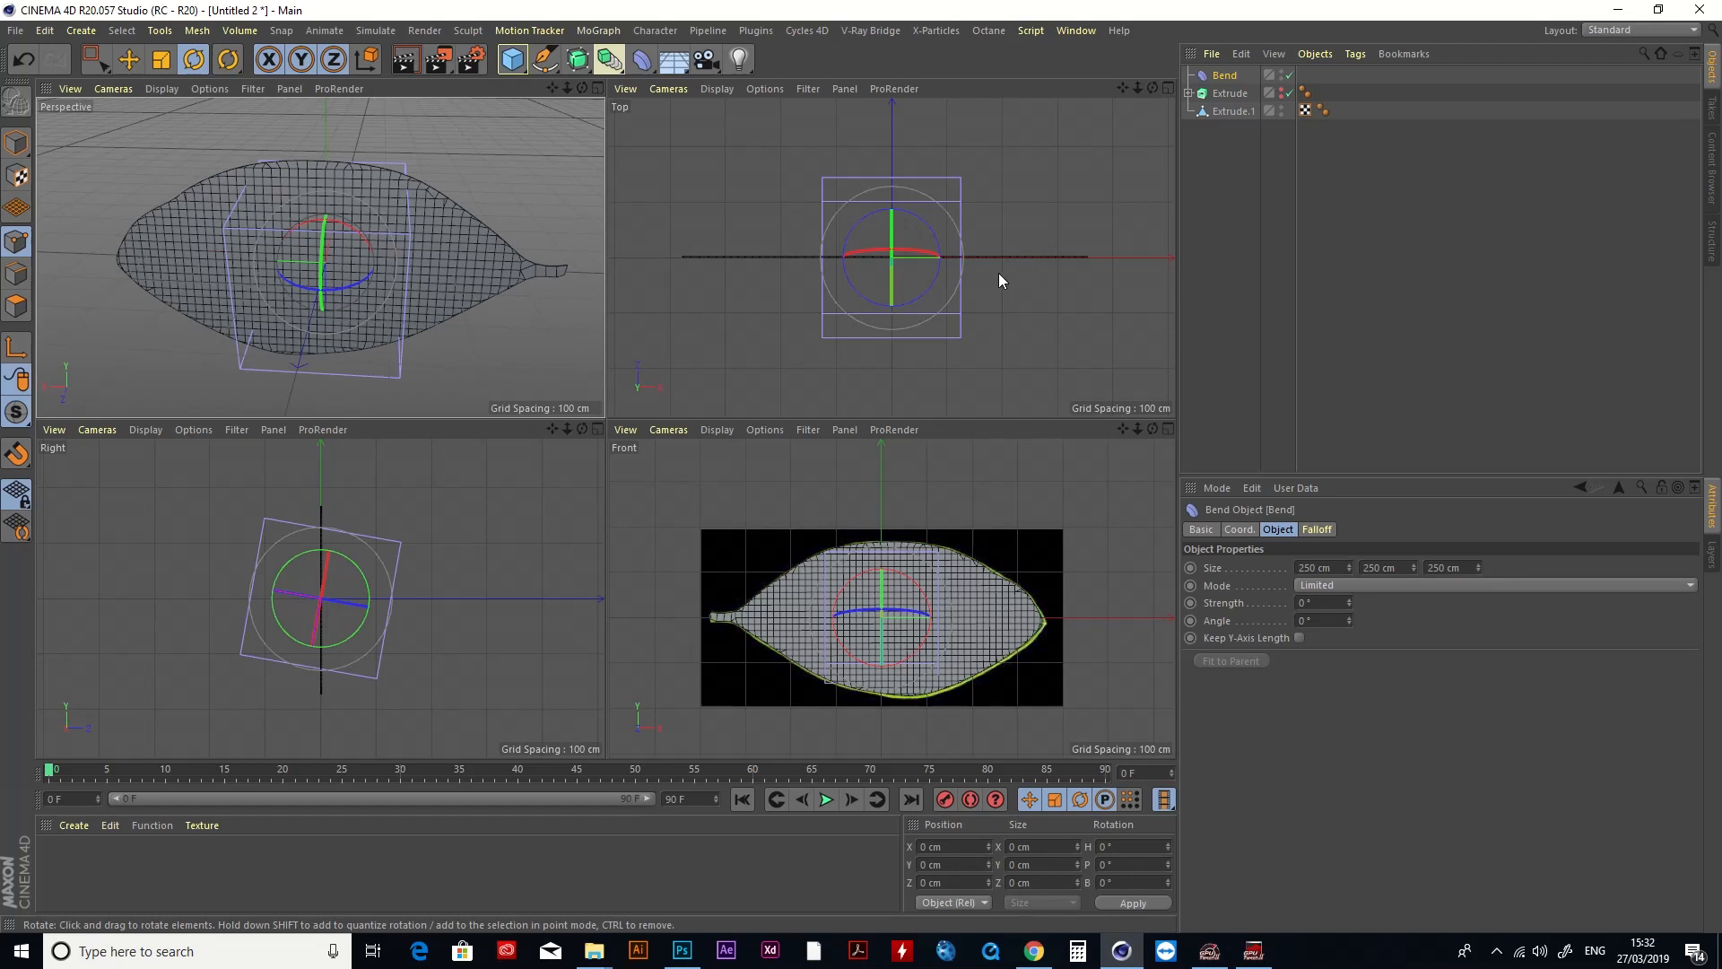
click(1219, 75)
mouse_move(1221, 79)
mouse_down()
mouse_move(1301, 110)
mouse_move(1224, 109)
mouse_up()
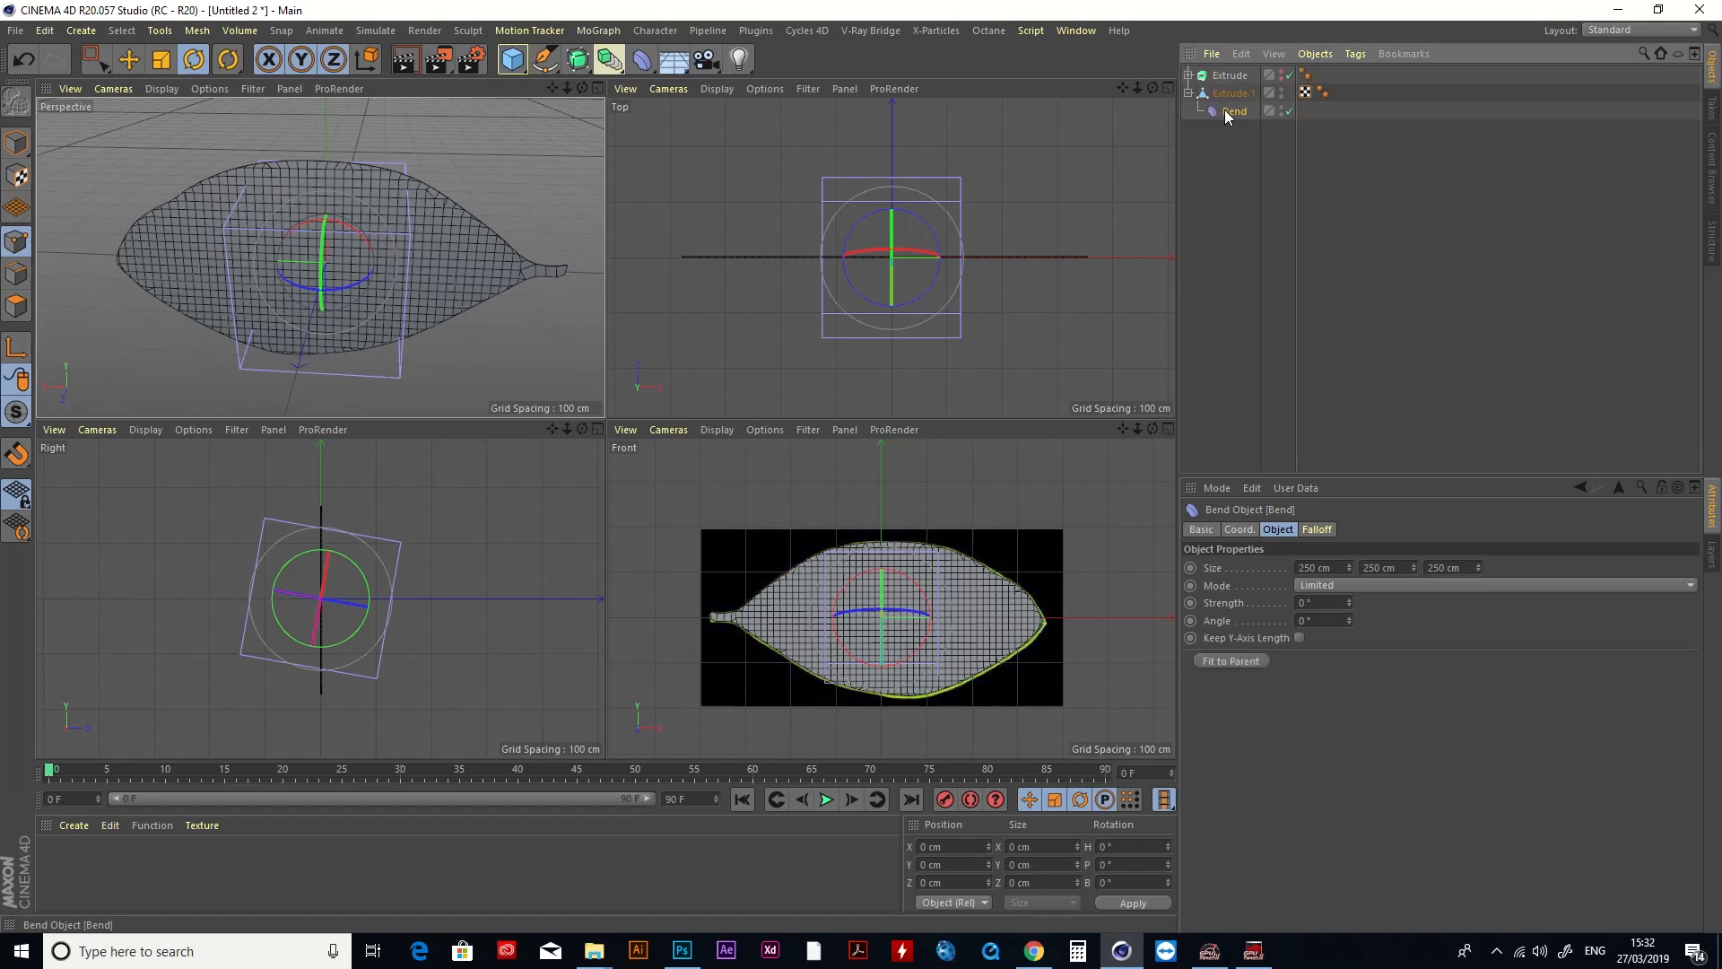
click(1252, 662)
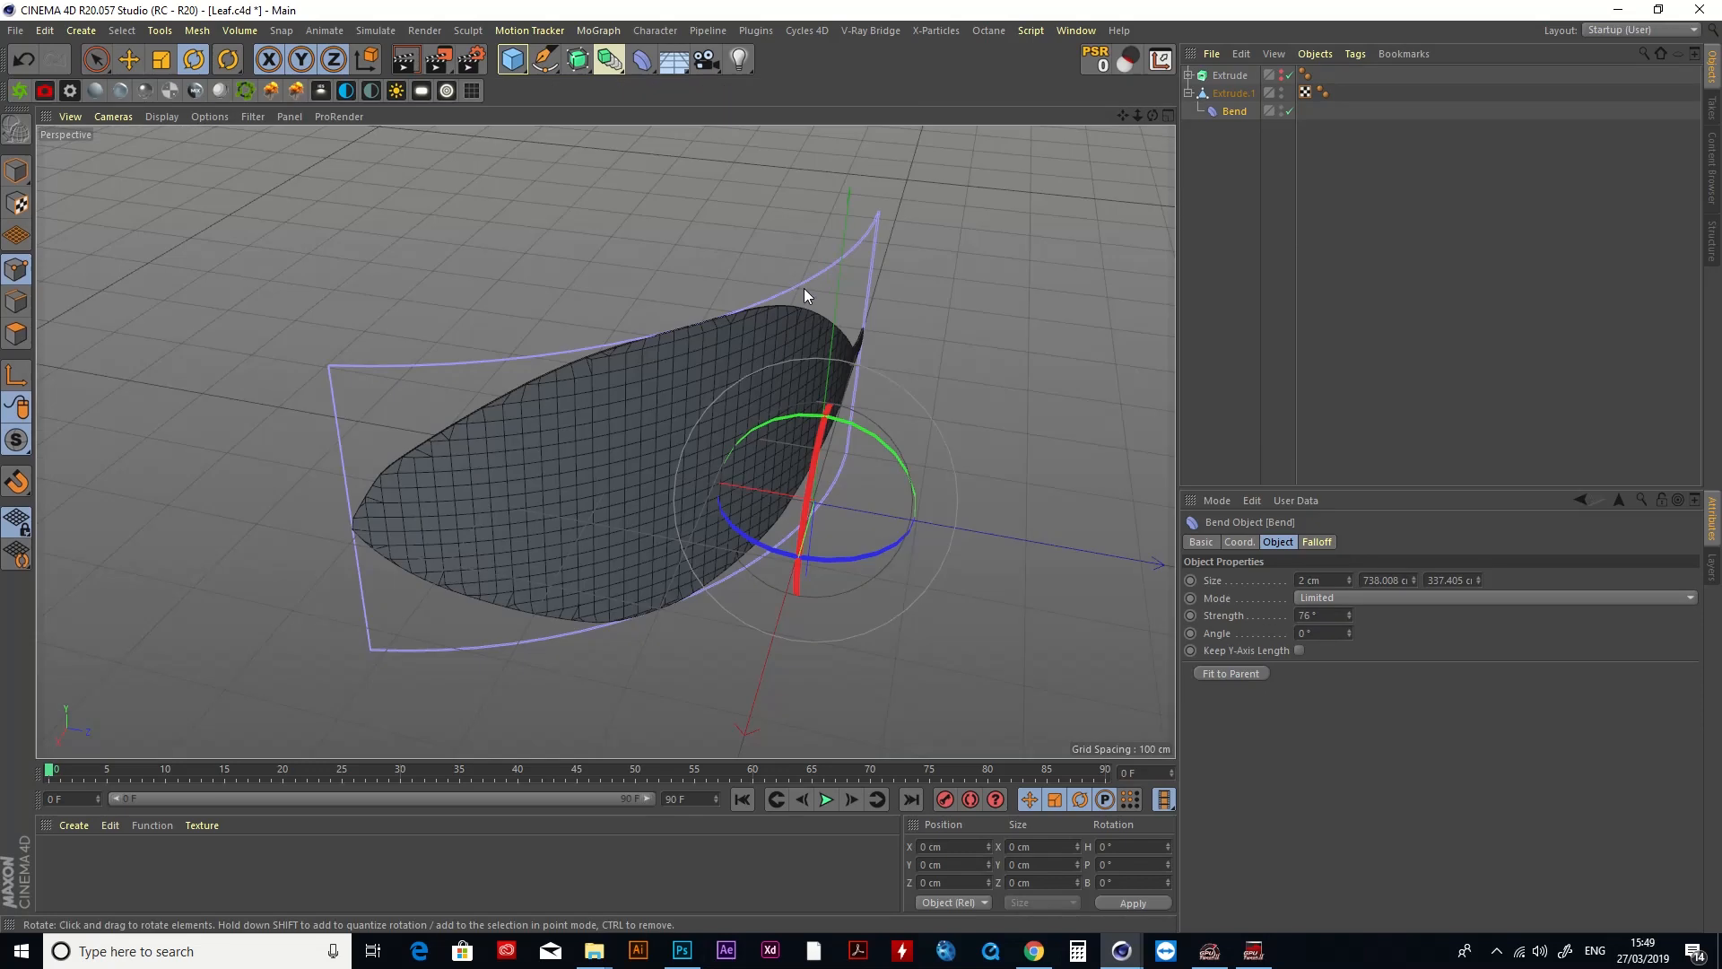
Step: Disable the Twist and Bend deformers under the leaf mesh
drag(1132, 114, 1287, 121)
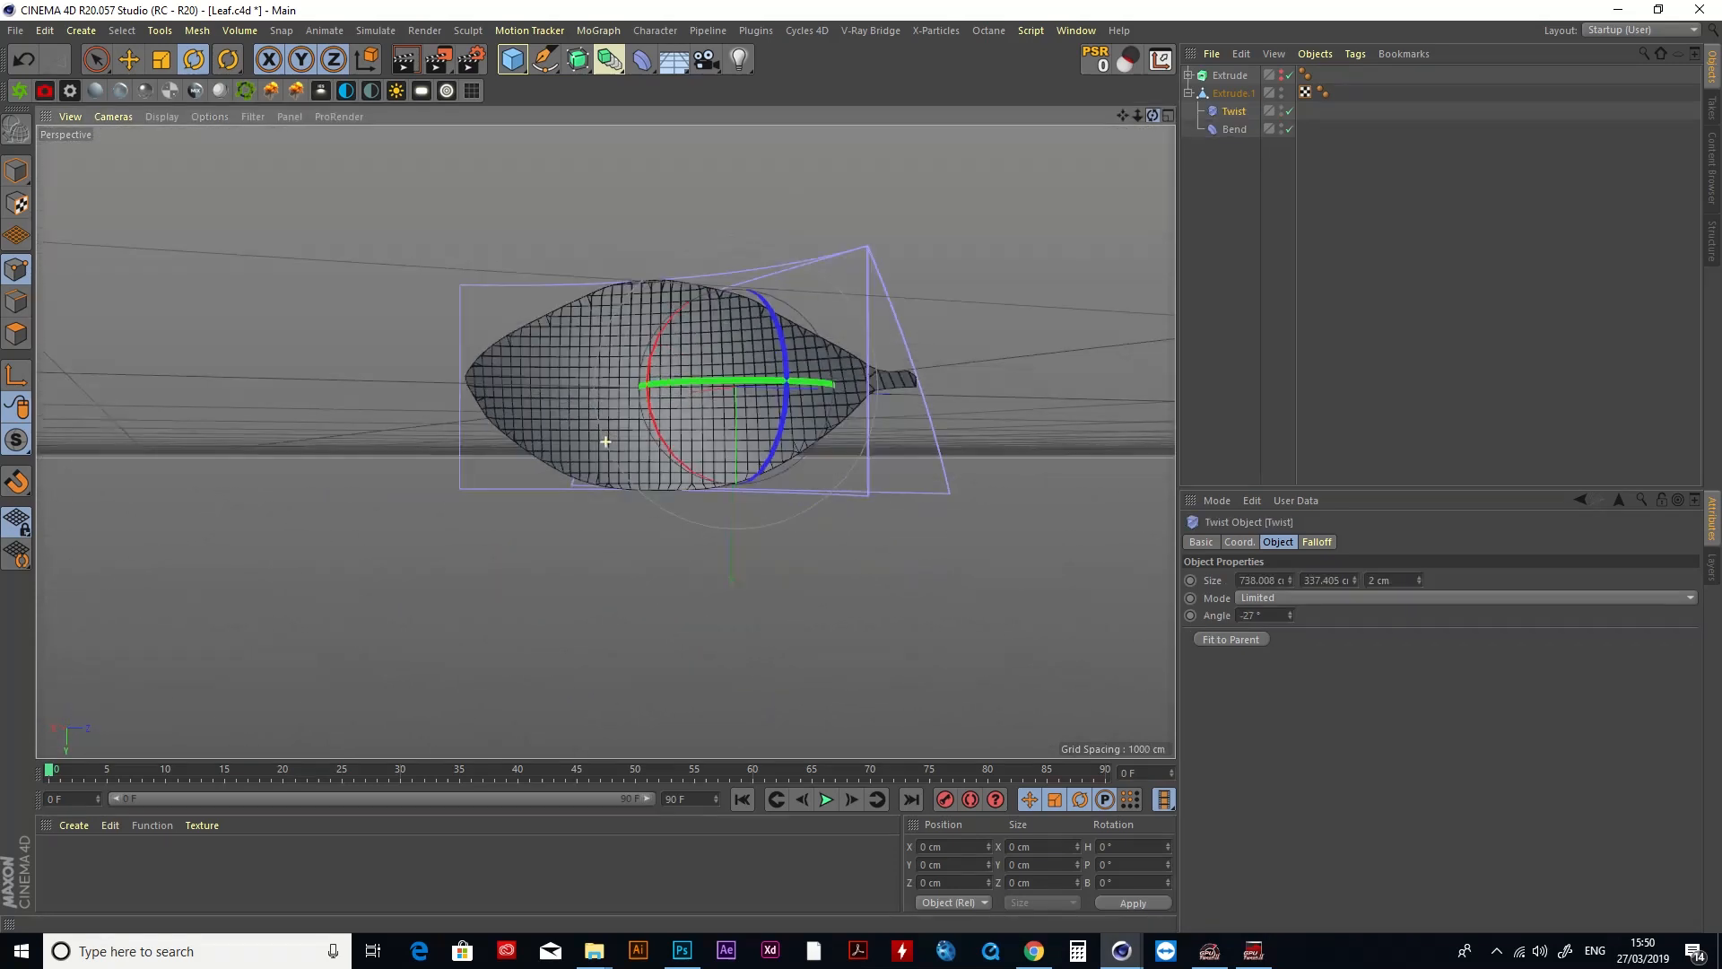
mouse_move(1153, 115)
mouse_down()
mouse_move(1103, 117)
mouse_move(1139, 115)
mouse_move(1113, 157)
mouse_move(1220, 125)
mouse_move(1255, 148)
mouse_move(1167, 115)
mouse_move(1131, 135)
mouse_move(1184, 108)
mouse_up()
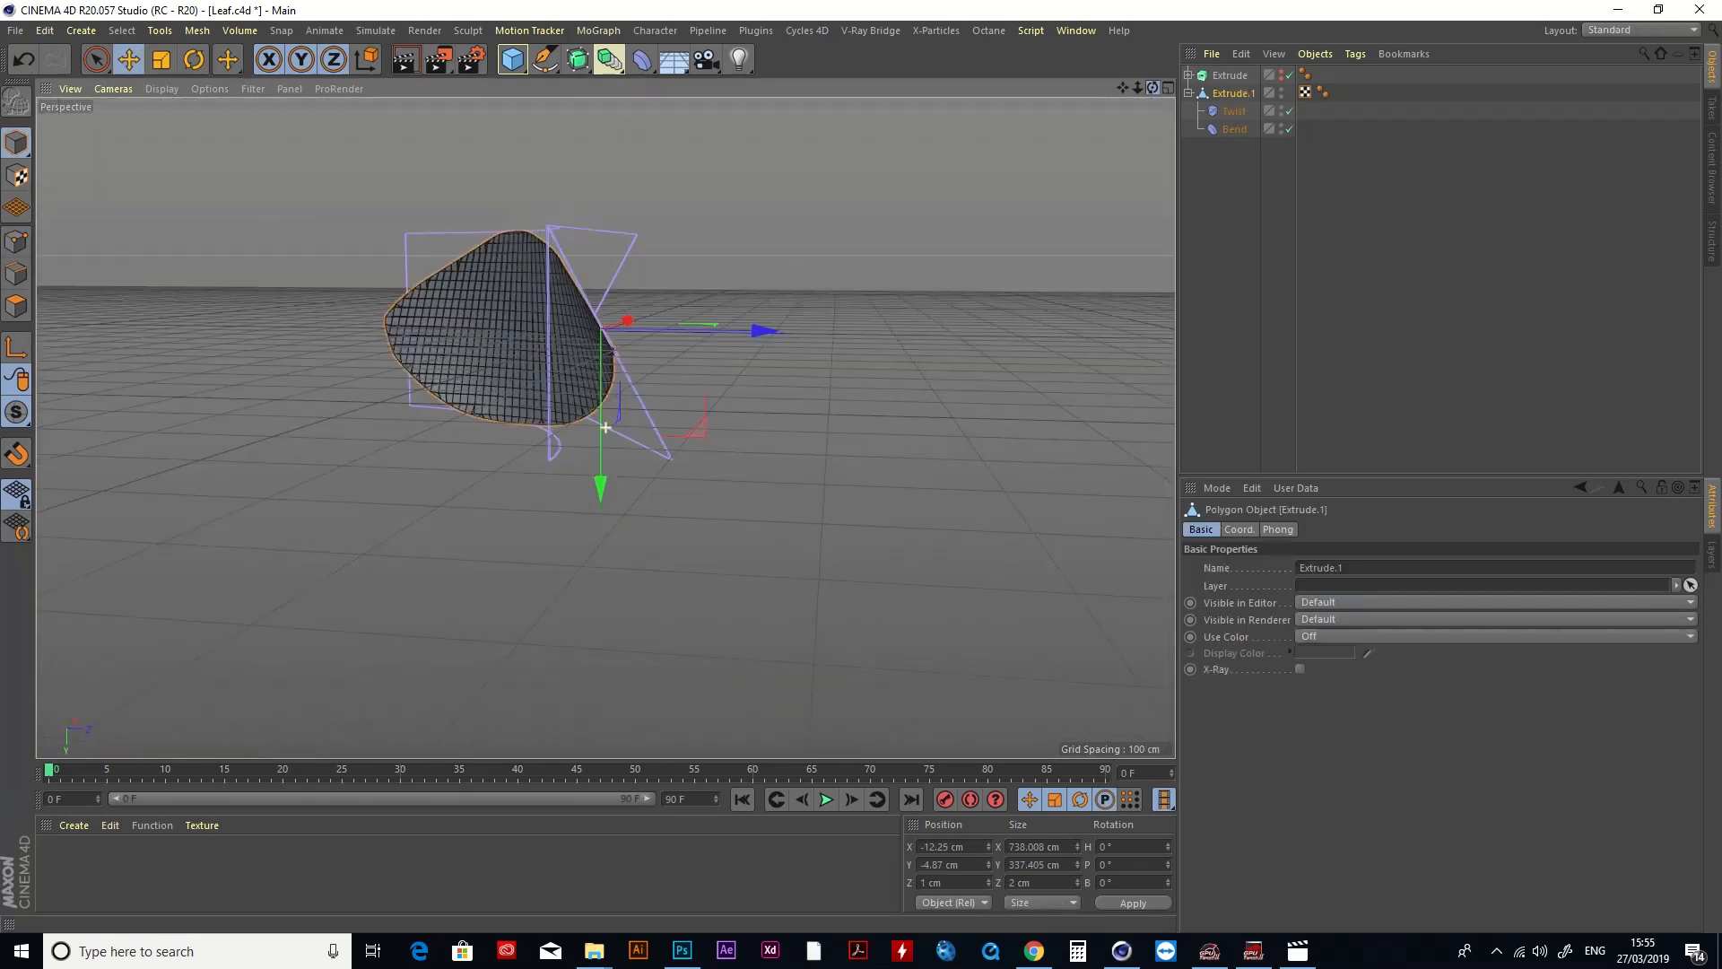
drag(1154, 88, 1121, 98)
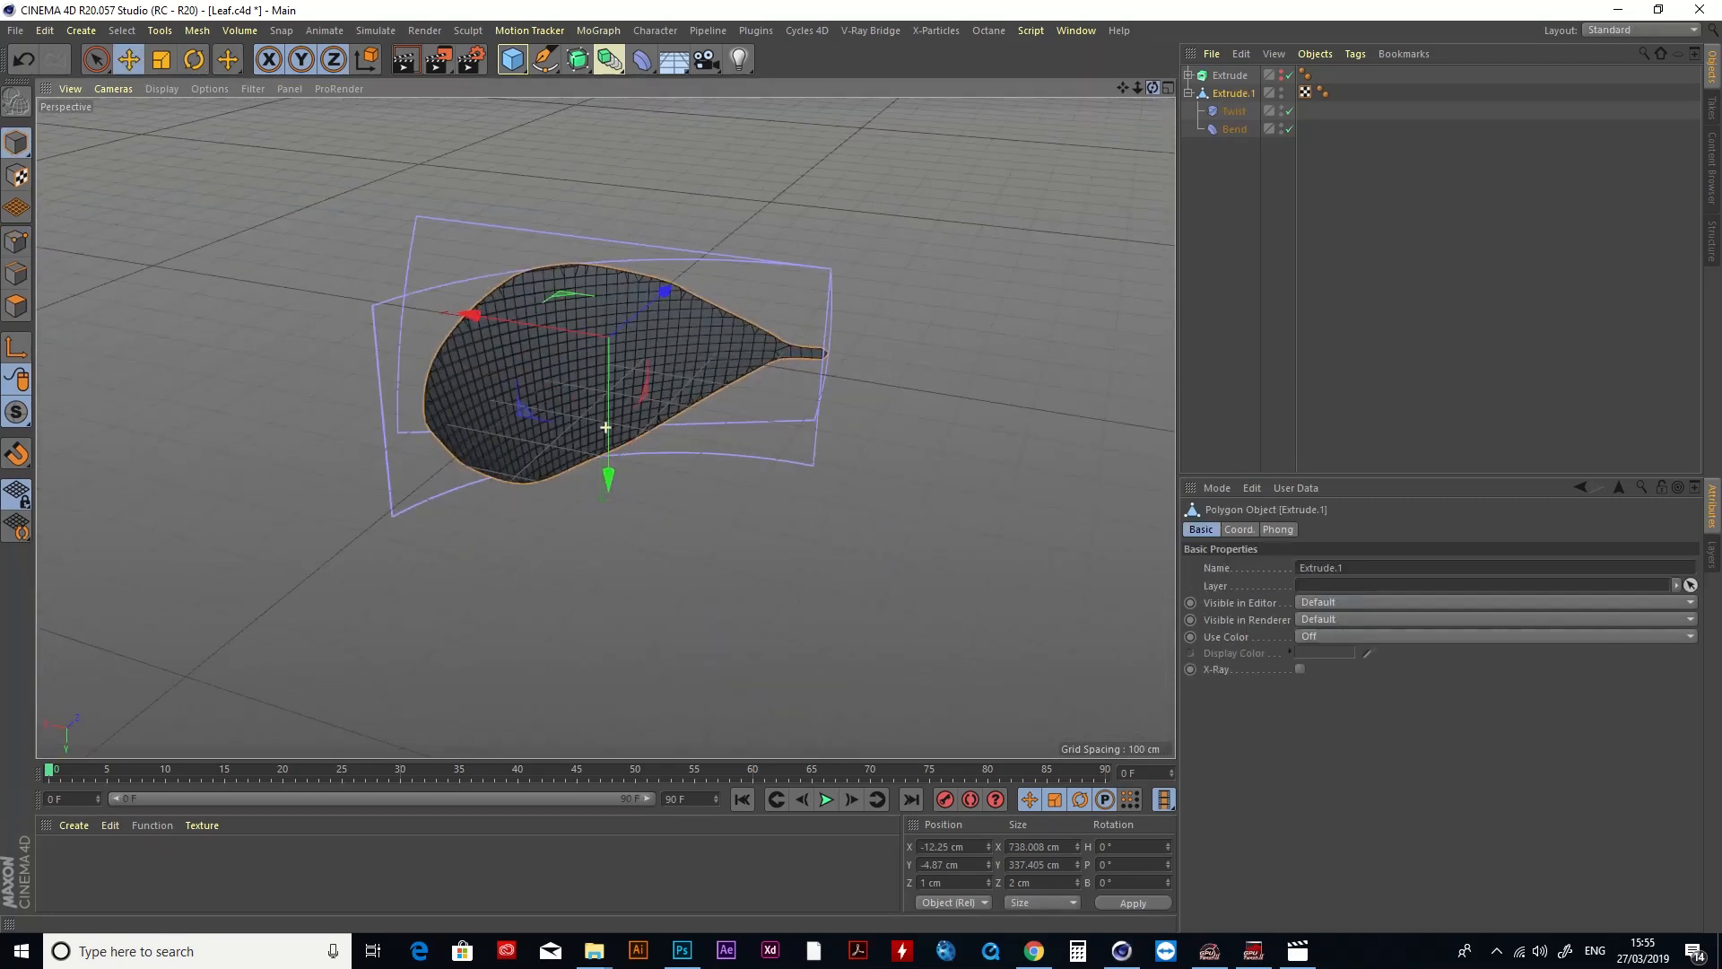
click(1288, 111)
click(1288, 128)
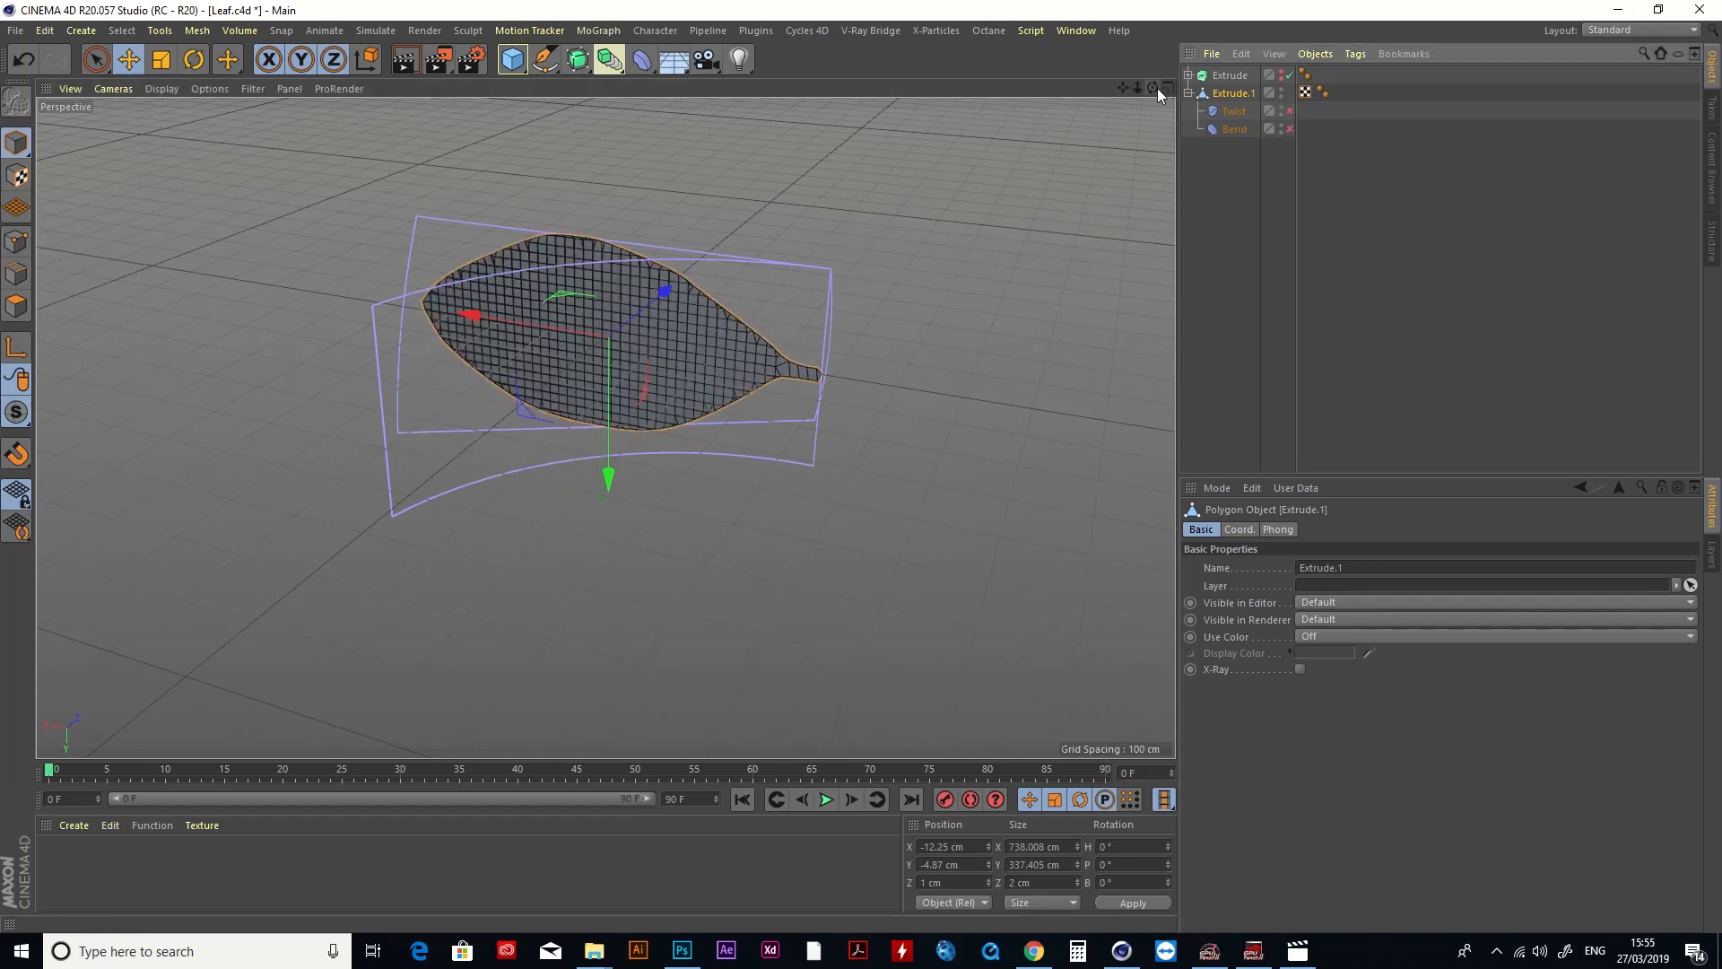
Step: In the BP - UV Edit layout, select all of the leaf's UV polygons and apply a Frontal projection
mouse_move(1154, 89)
mouse_down()
mouse_move(1103, 101)
mouse_move(1153, 87)
mouse_up()
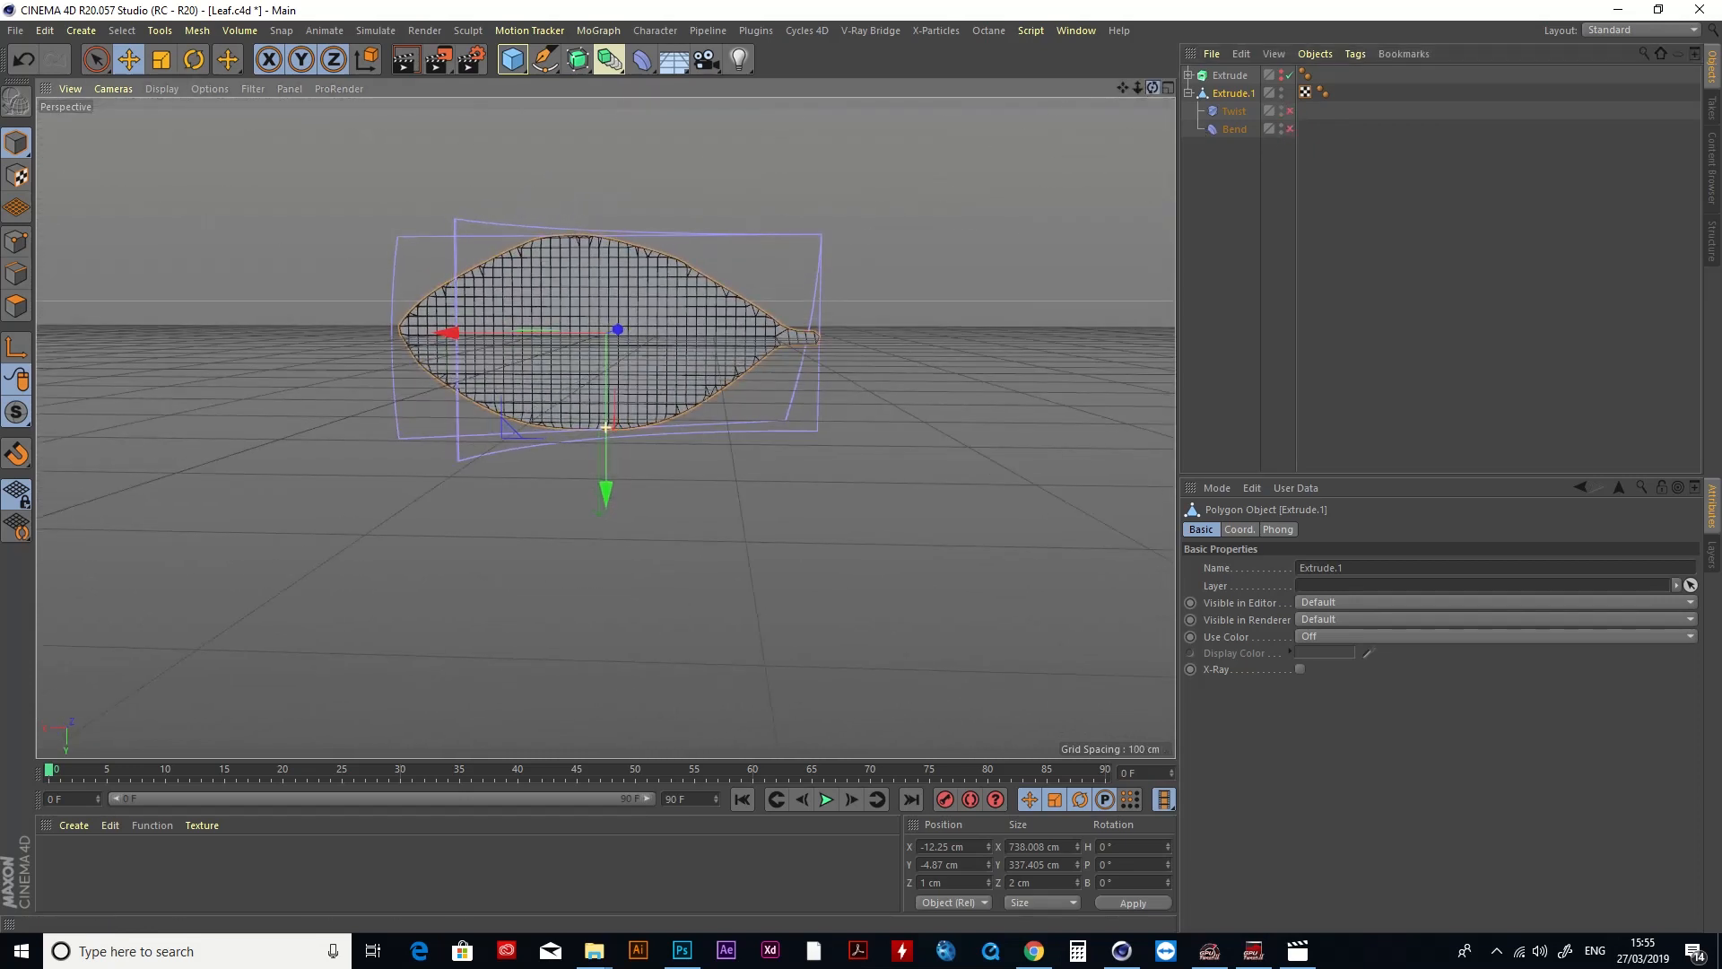
click(1647, 30)
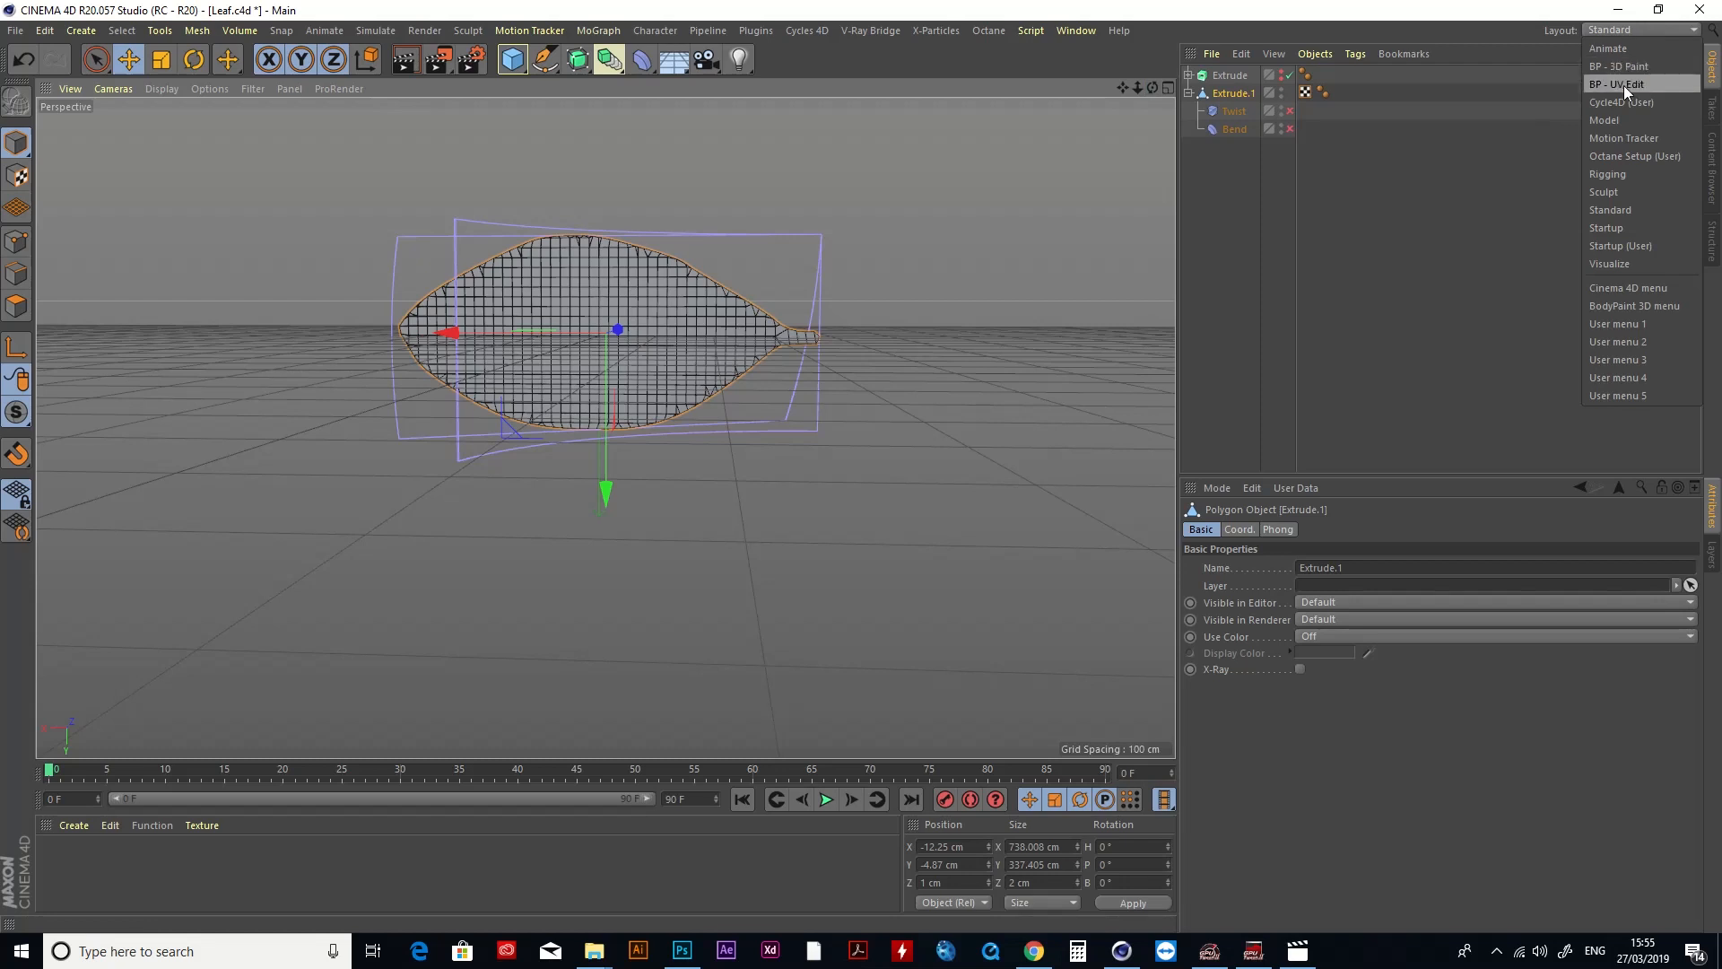
click(1641, 84)
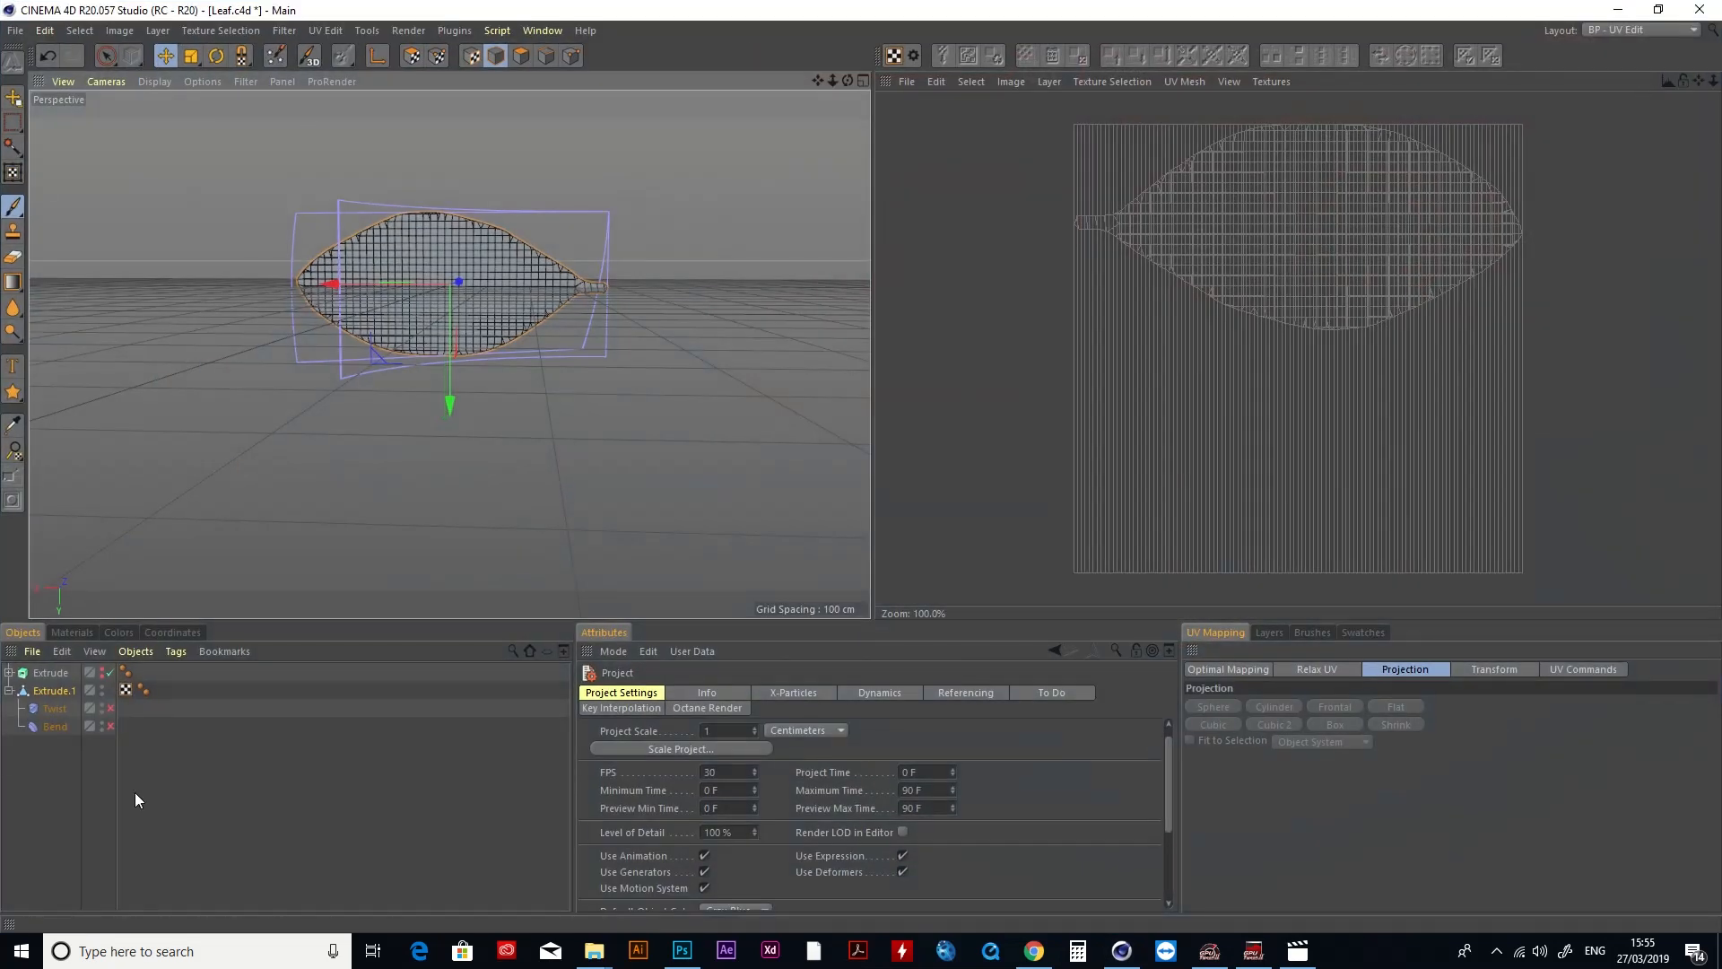
click(126, 691)
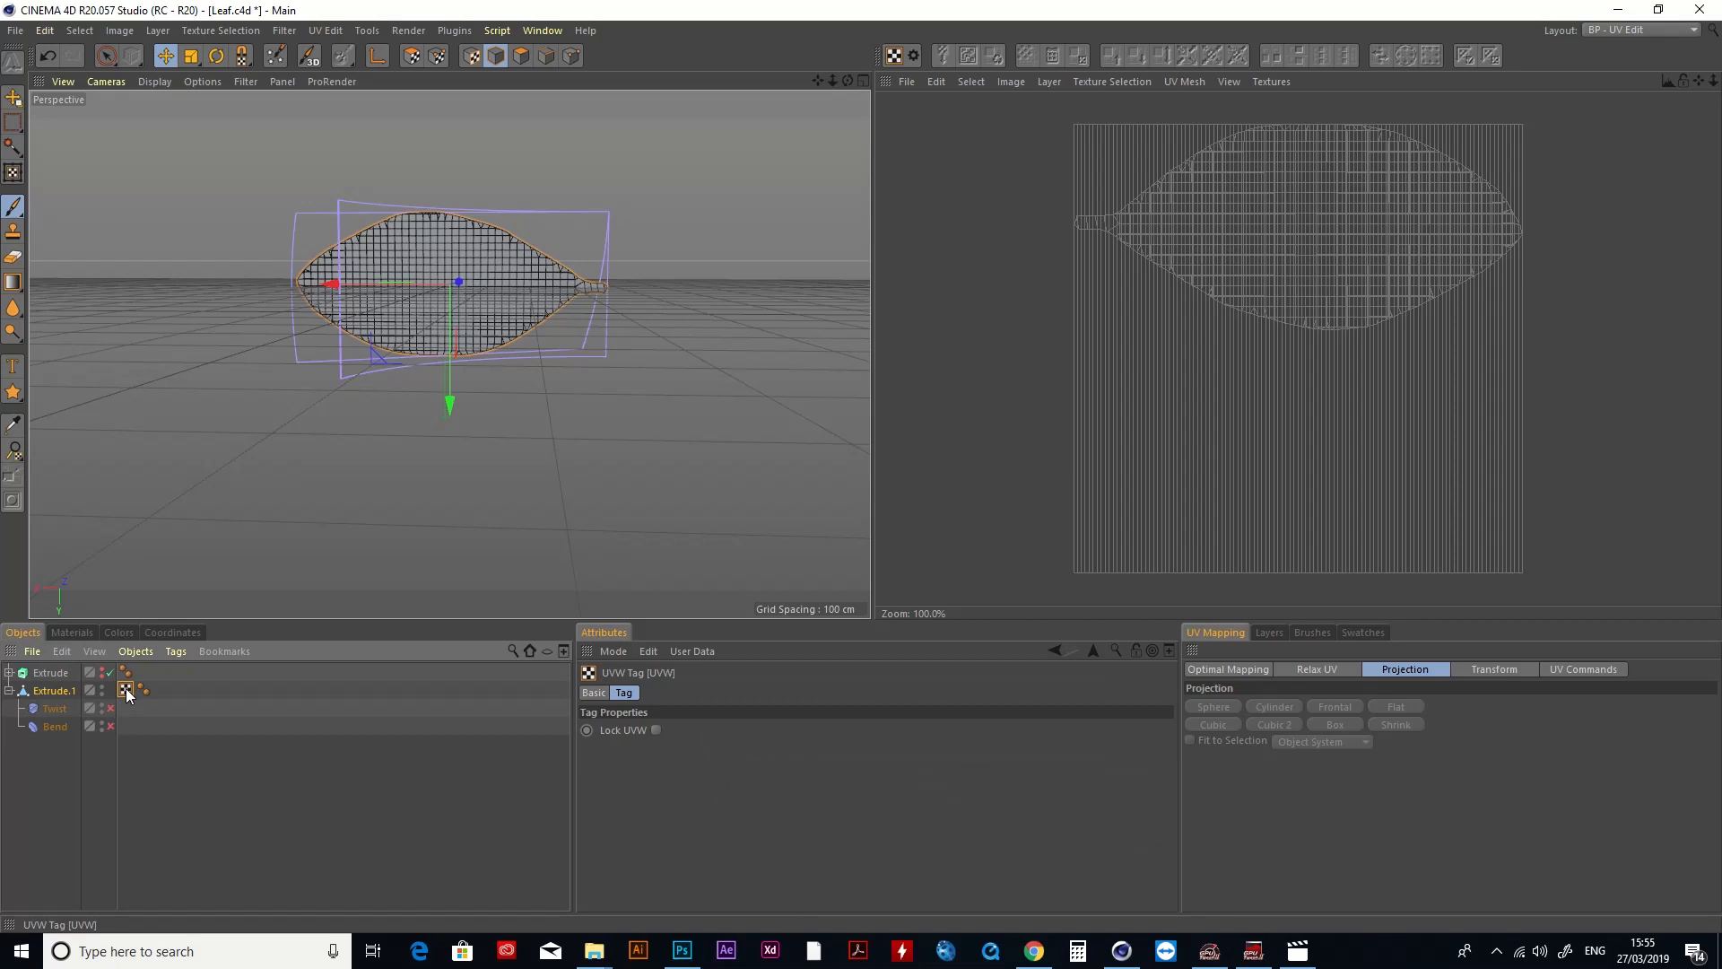
click(412, 58)
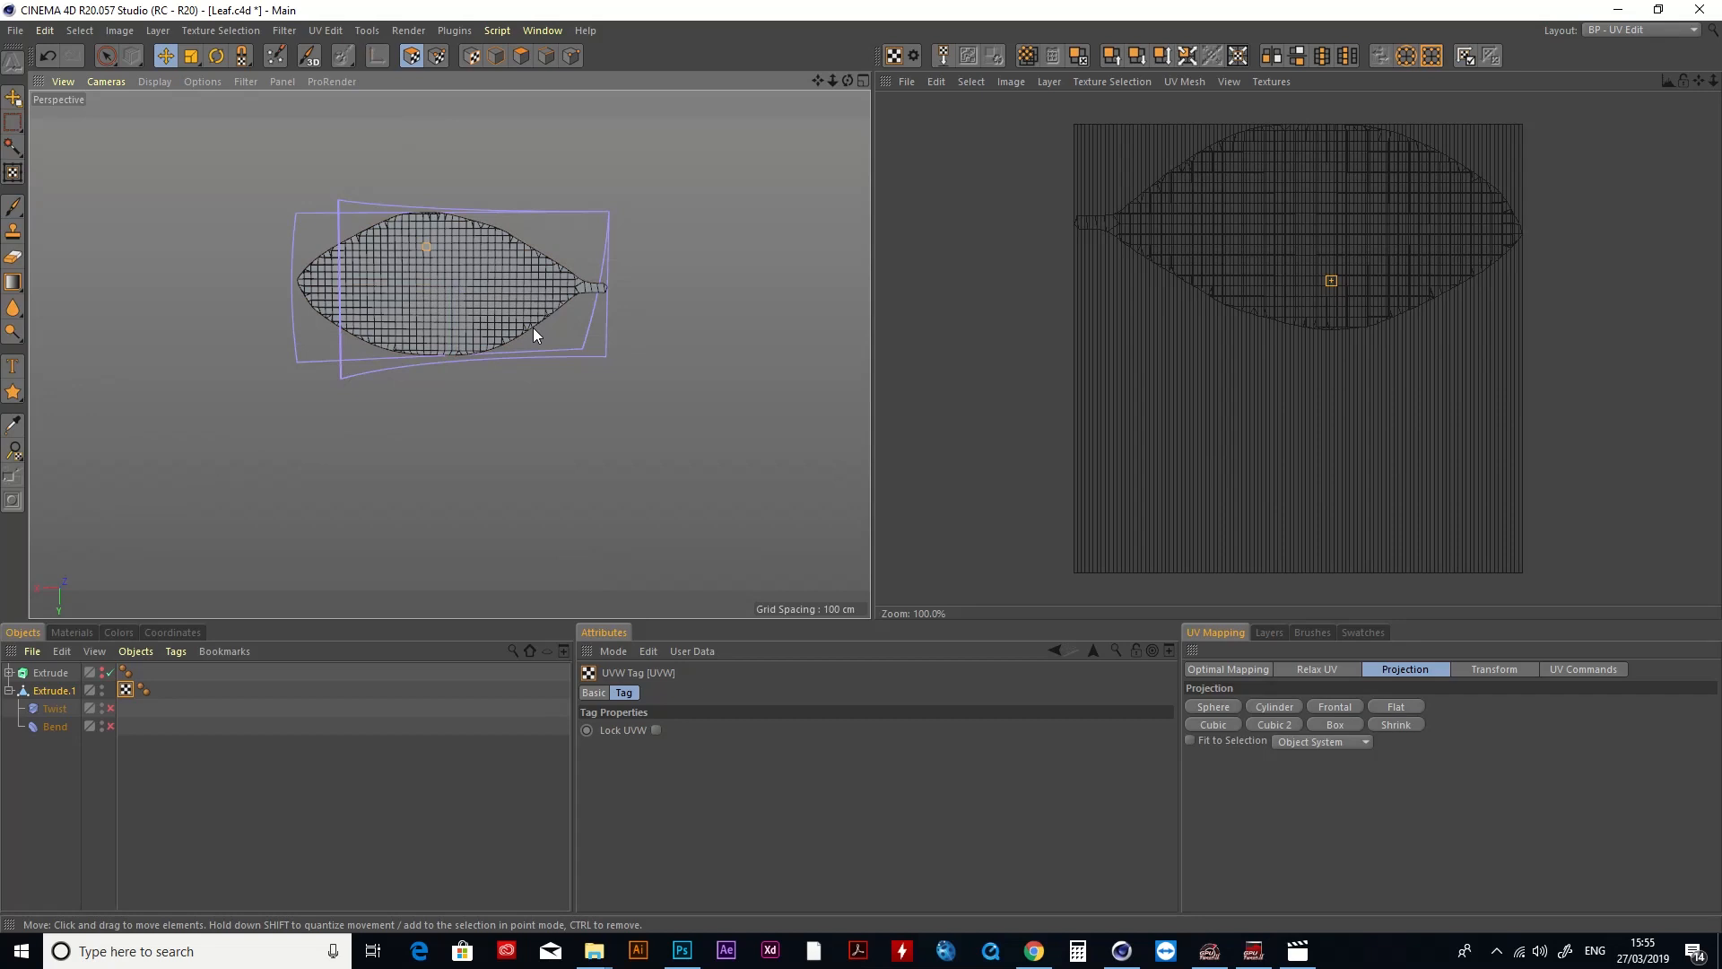
key(ctrl+a)
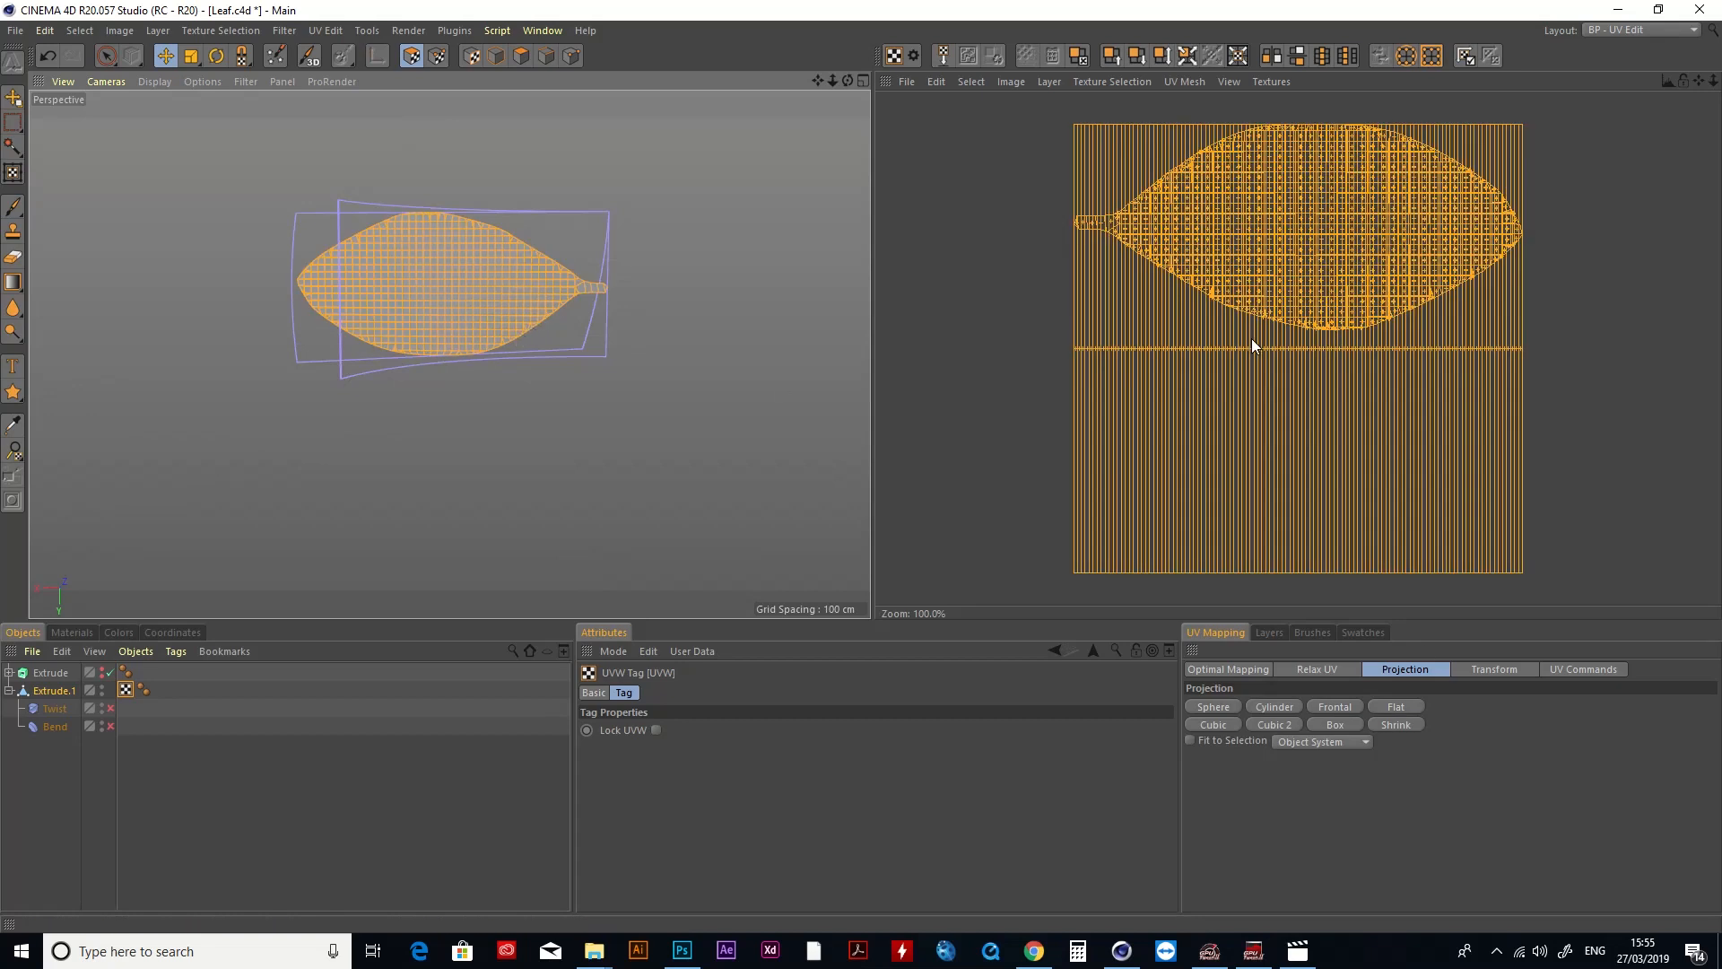
click(1335, 708)
Step: Move and scale the leaf's UVs so they sit centred and nearly fill the width of the UV square
drag(1295, 213, 1291, 324)
key(t)
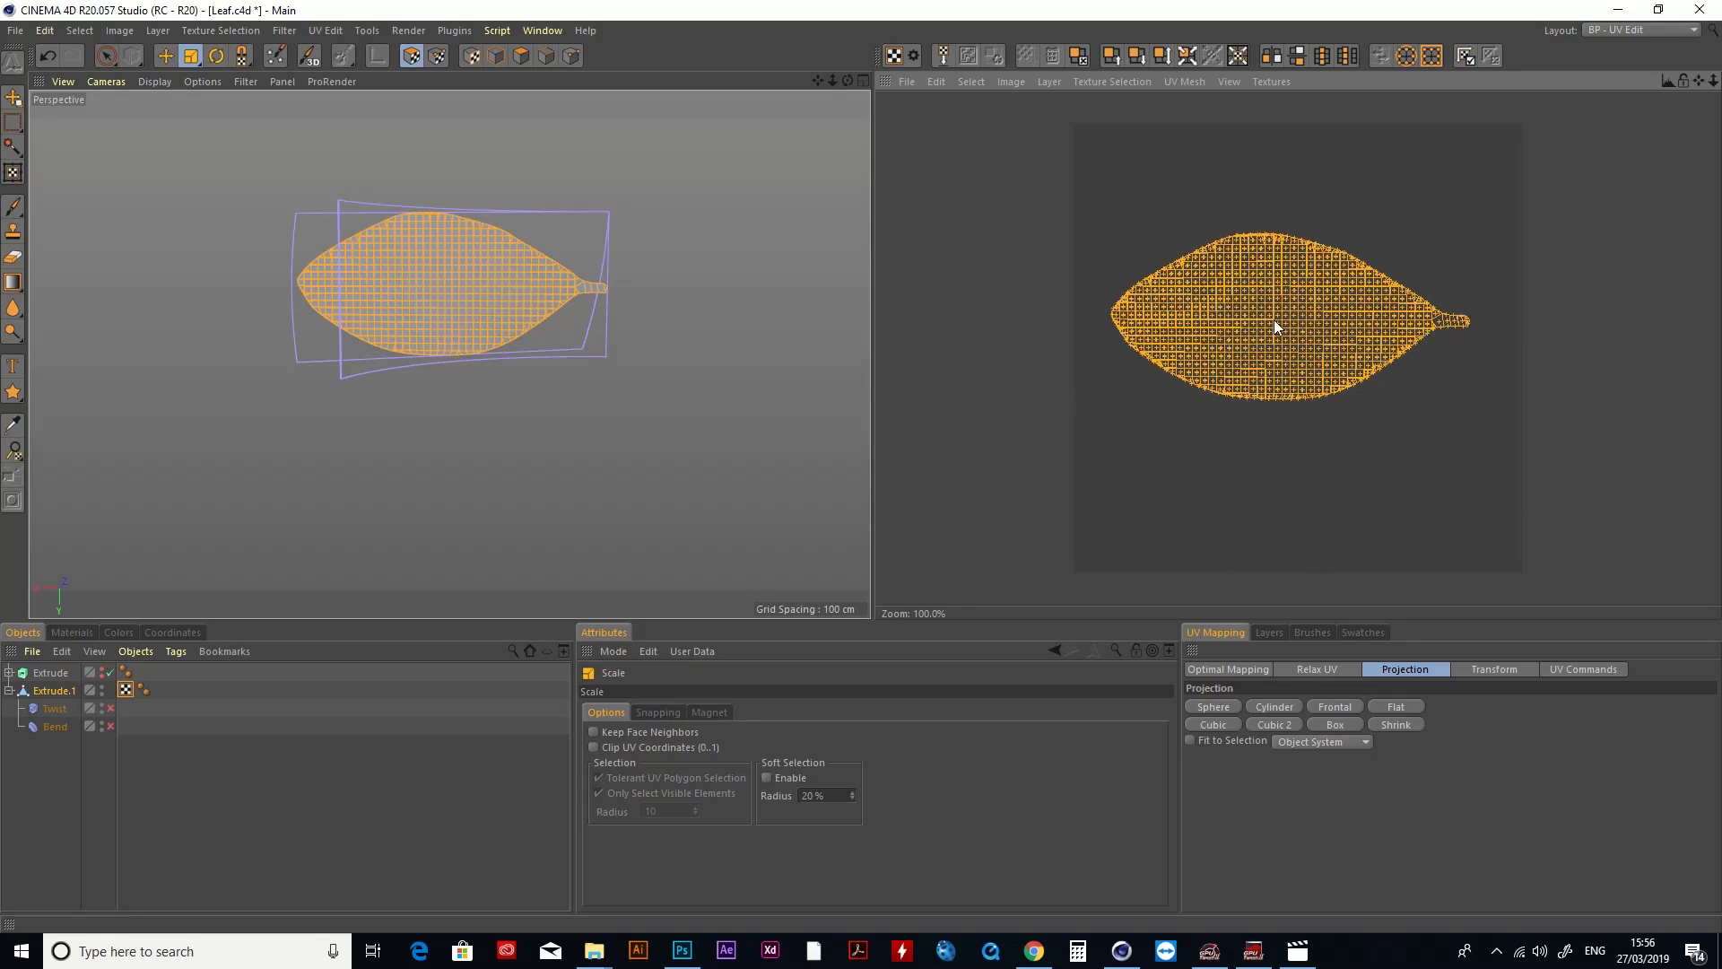
key(e)
mouse_move(1274, 317)
mouse_down()
mouse_move(1303, 339)
mouse_move(1289, 339)
mouse_up()
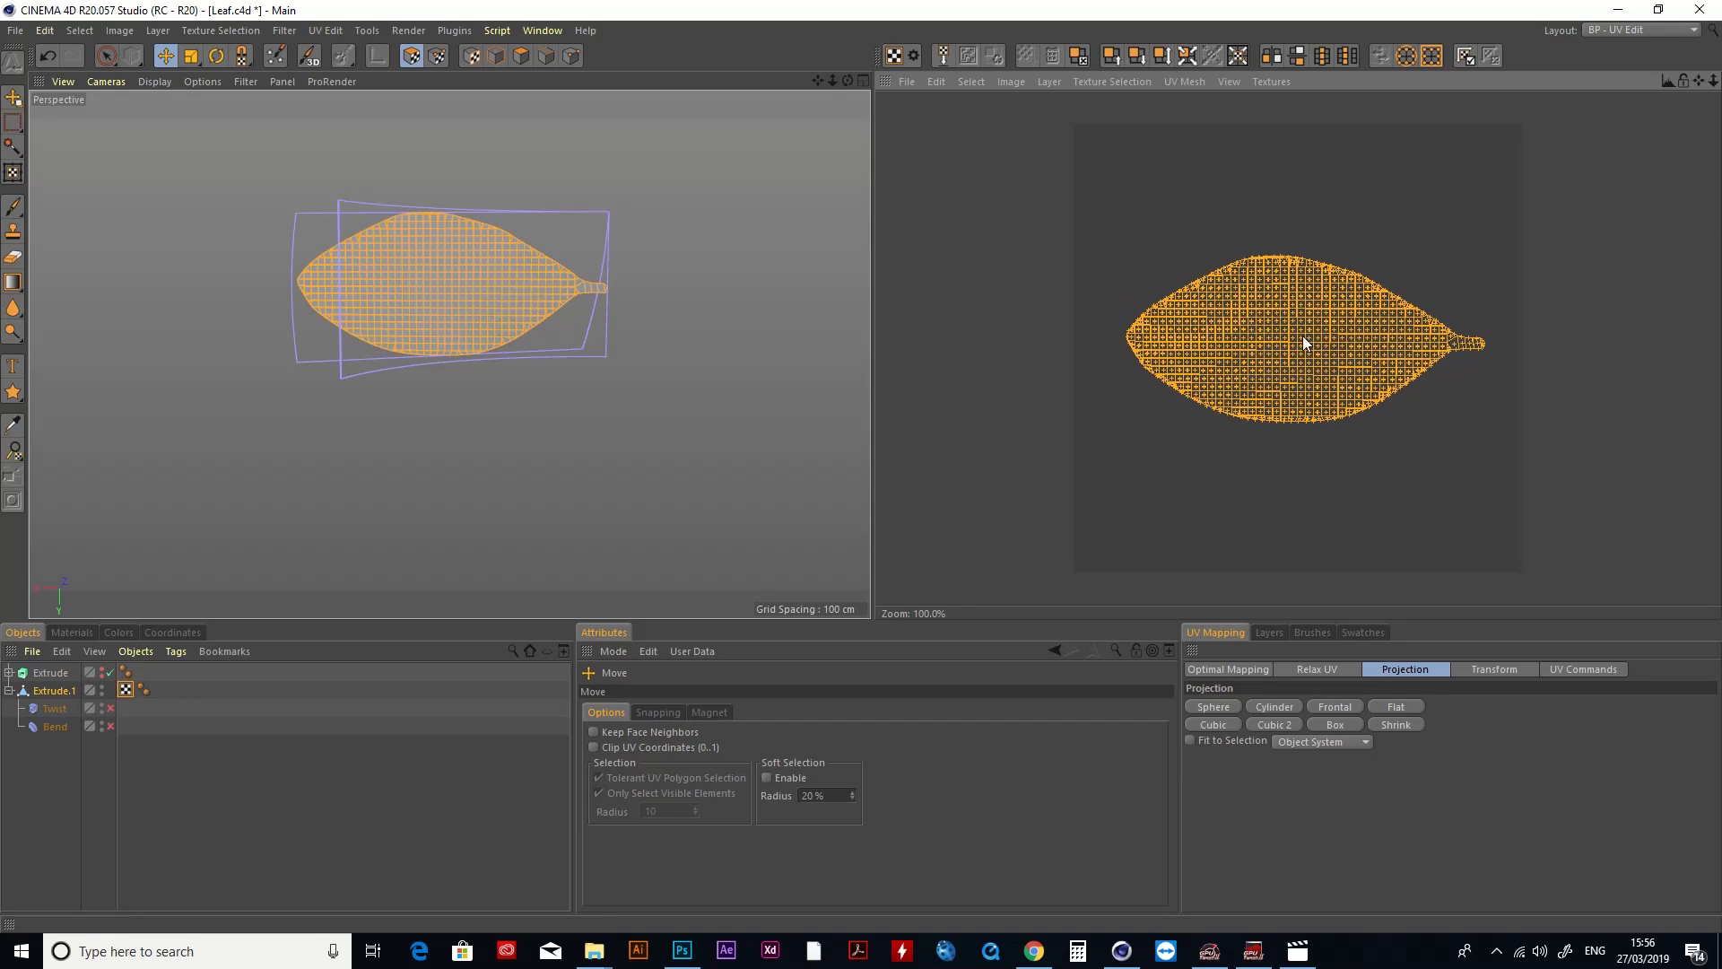
key(t)
drag(1303, 336, 1332, 336)
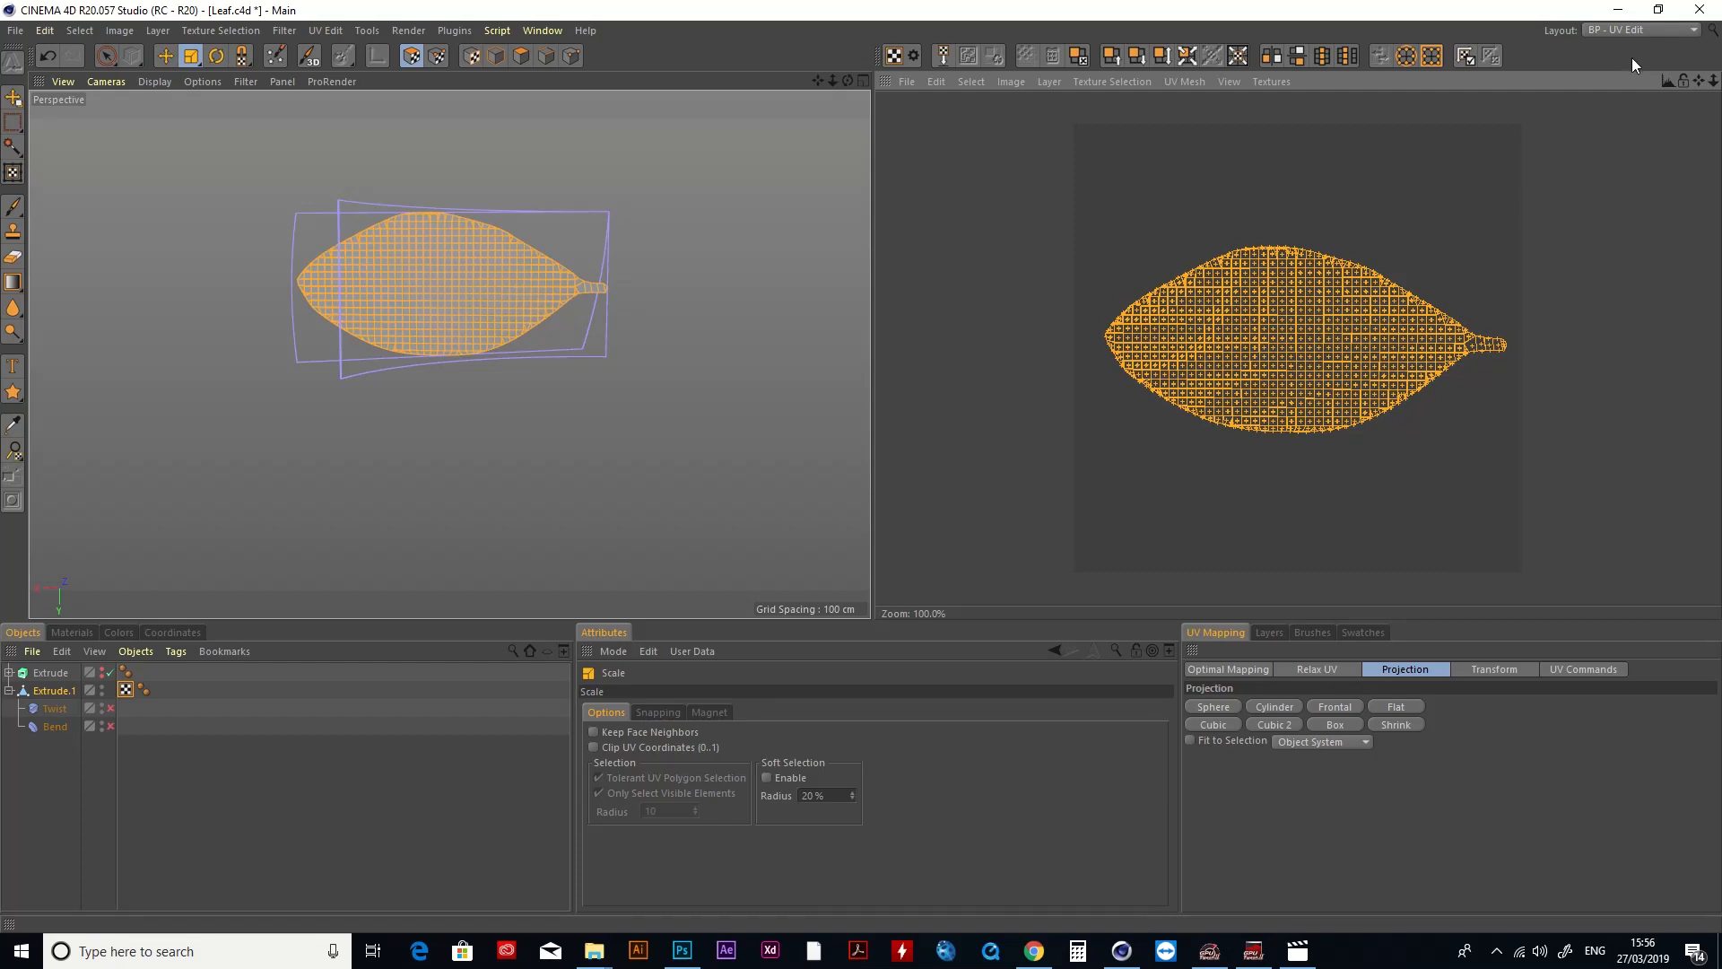
Step: In the Octane Setup (User) layout, create an Octane Glossy material and open it in the Node Editor
click(1621, 29)
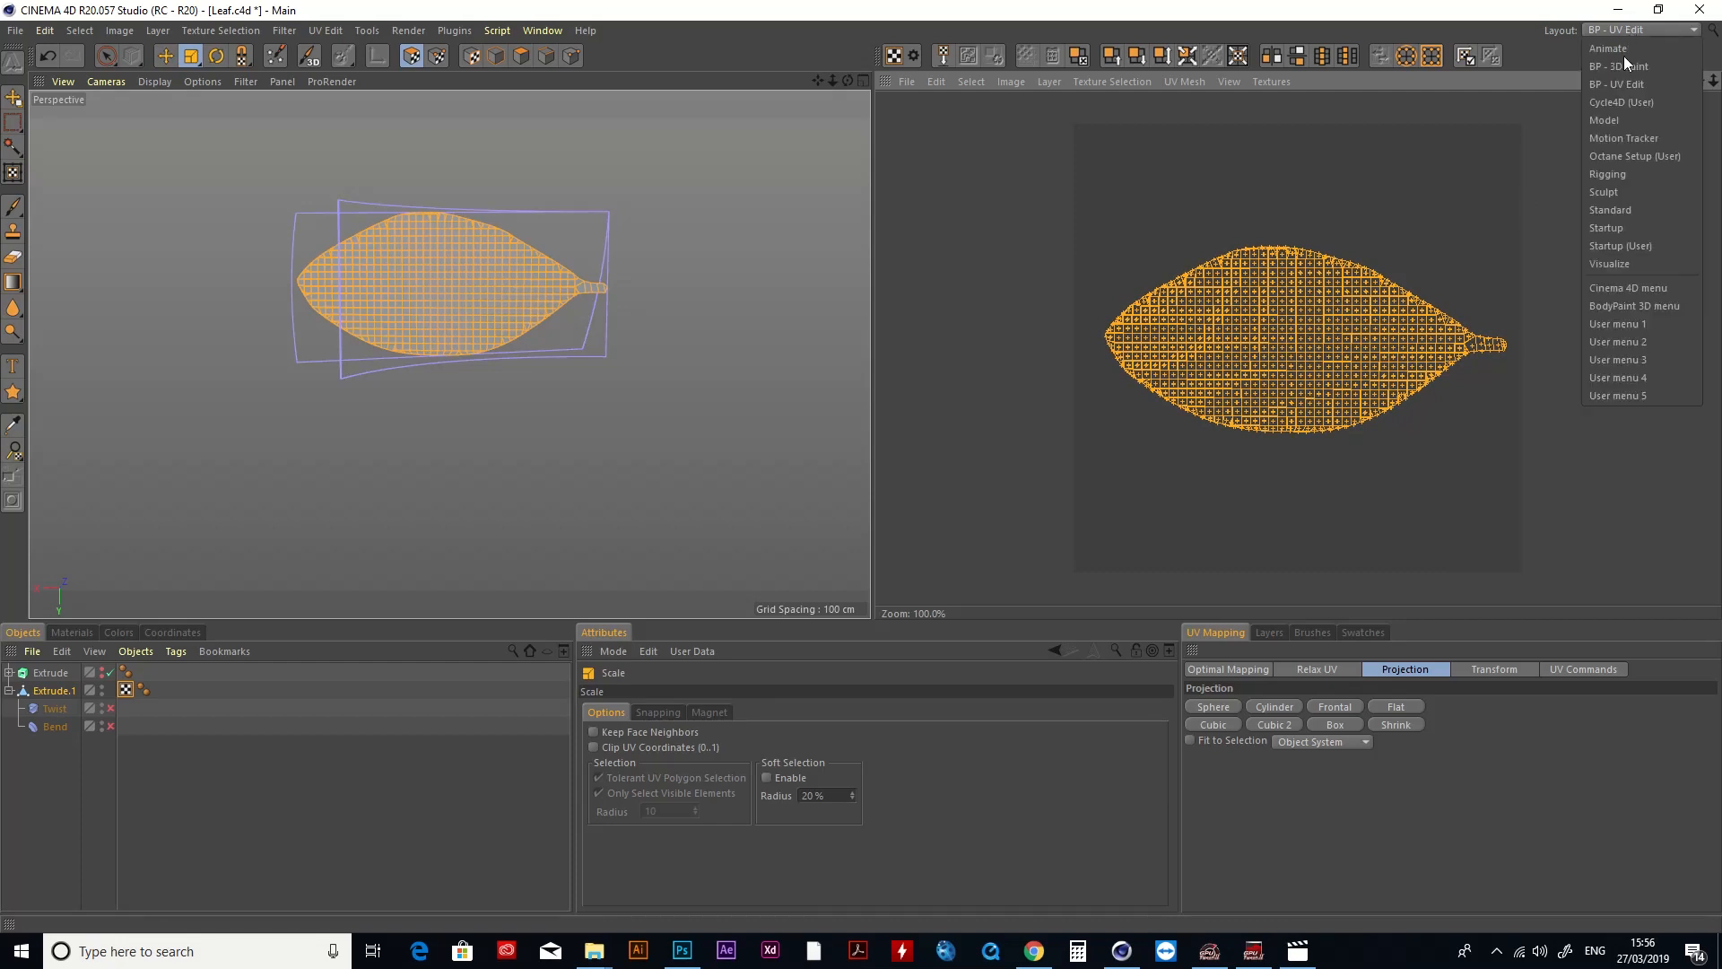
click(1645, 159)
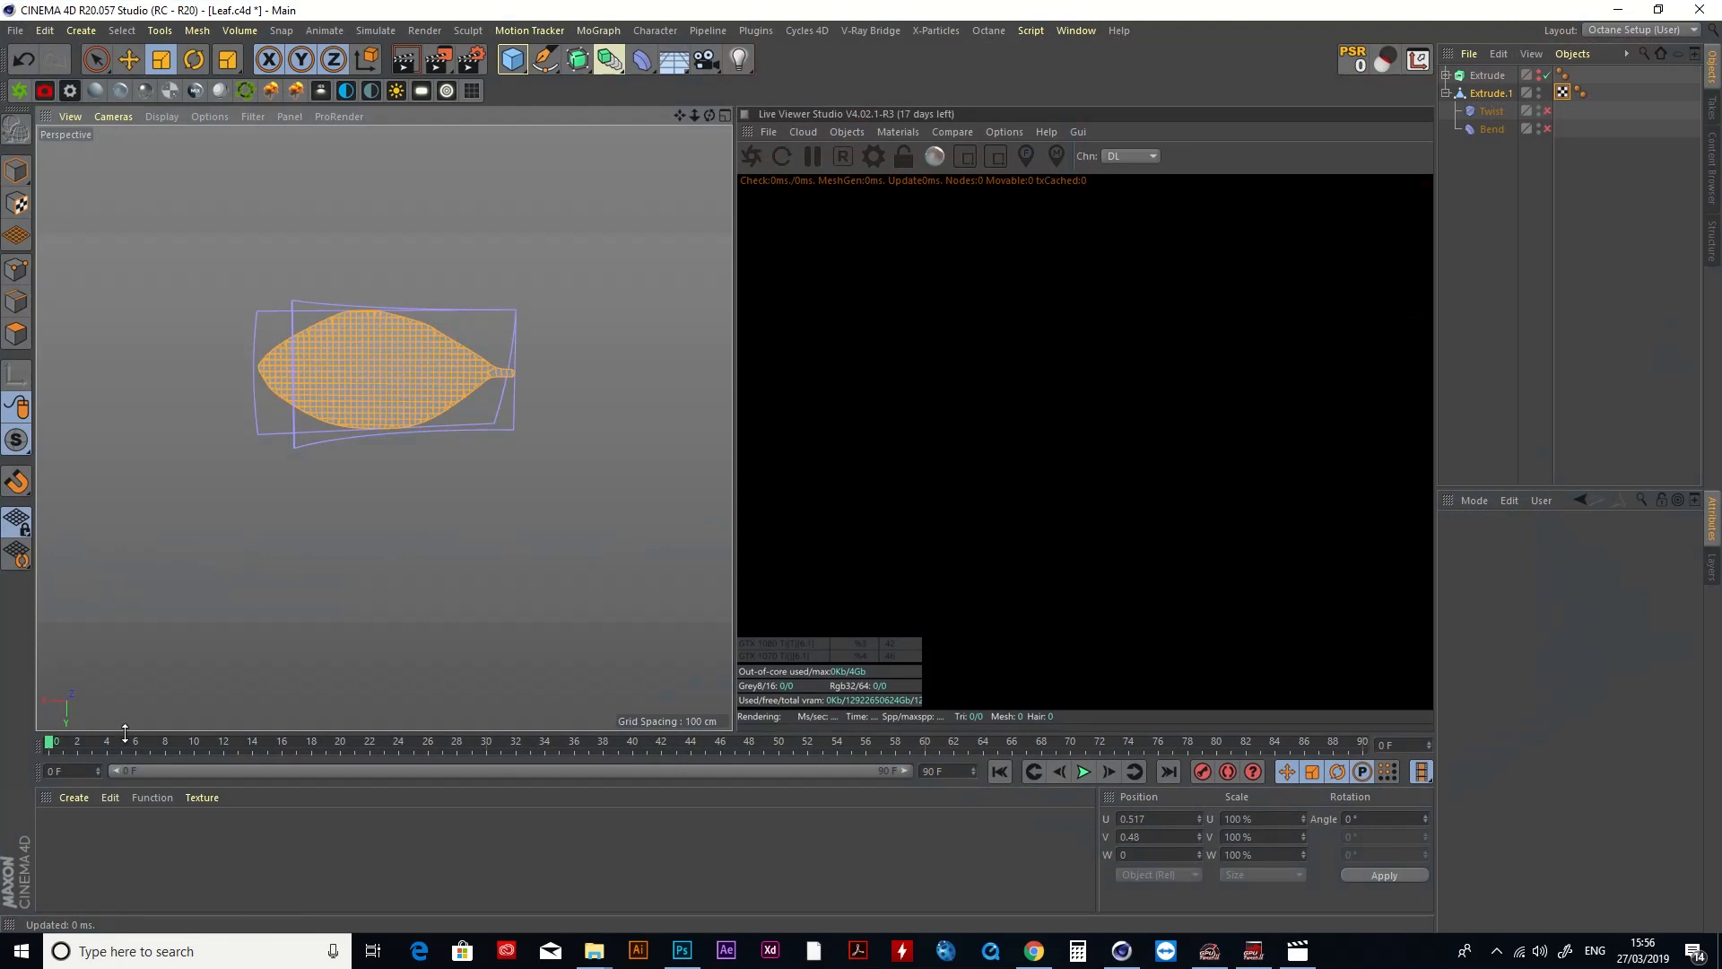
click(122, 95)
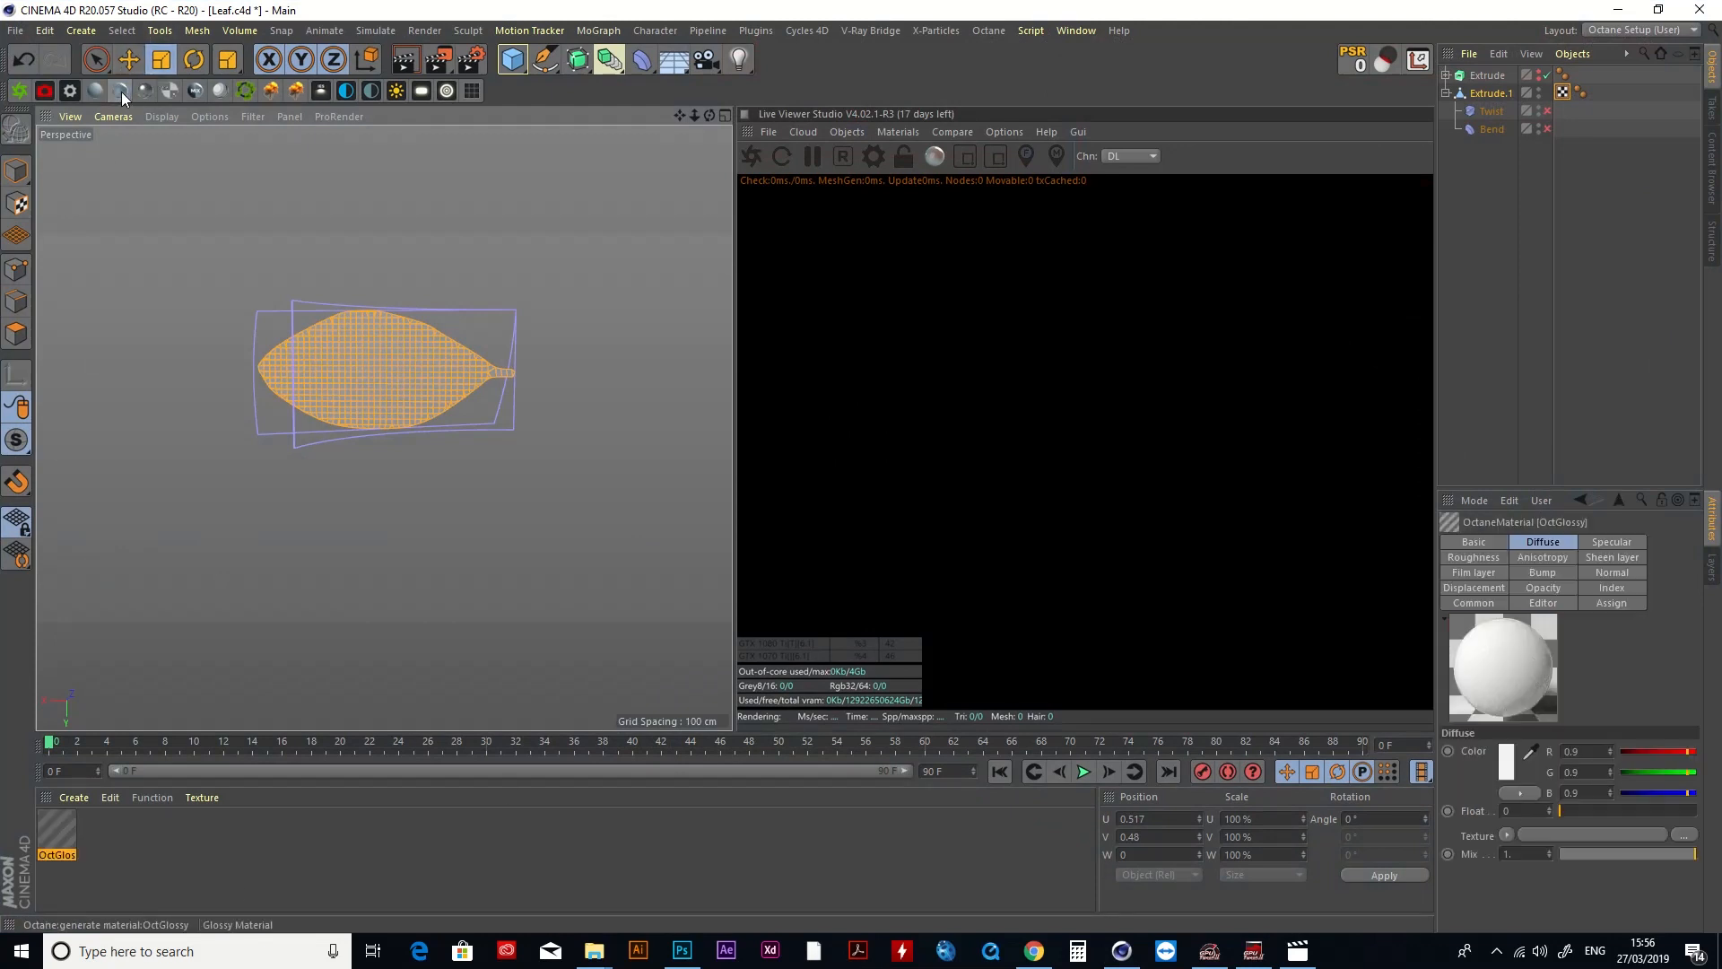
double_click(63, 841)
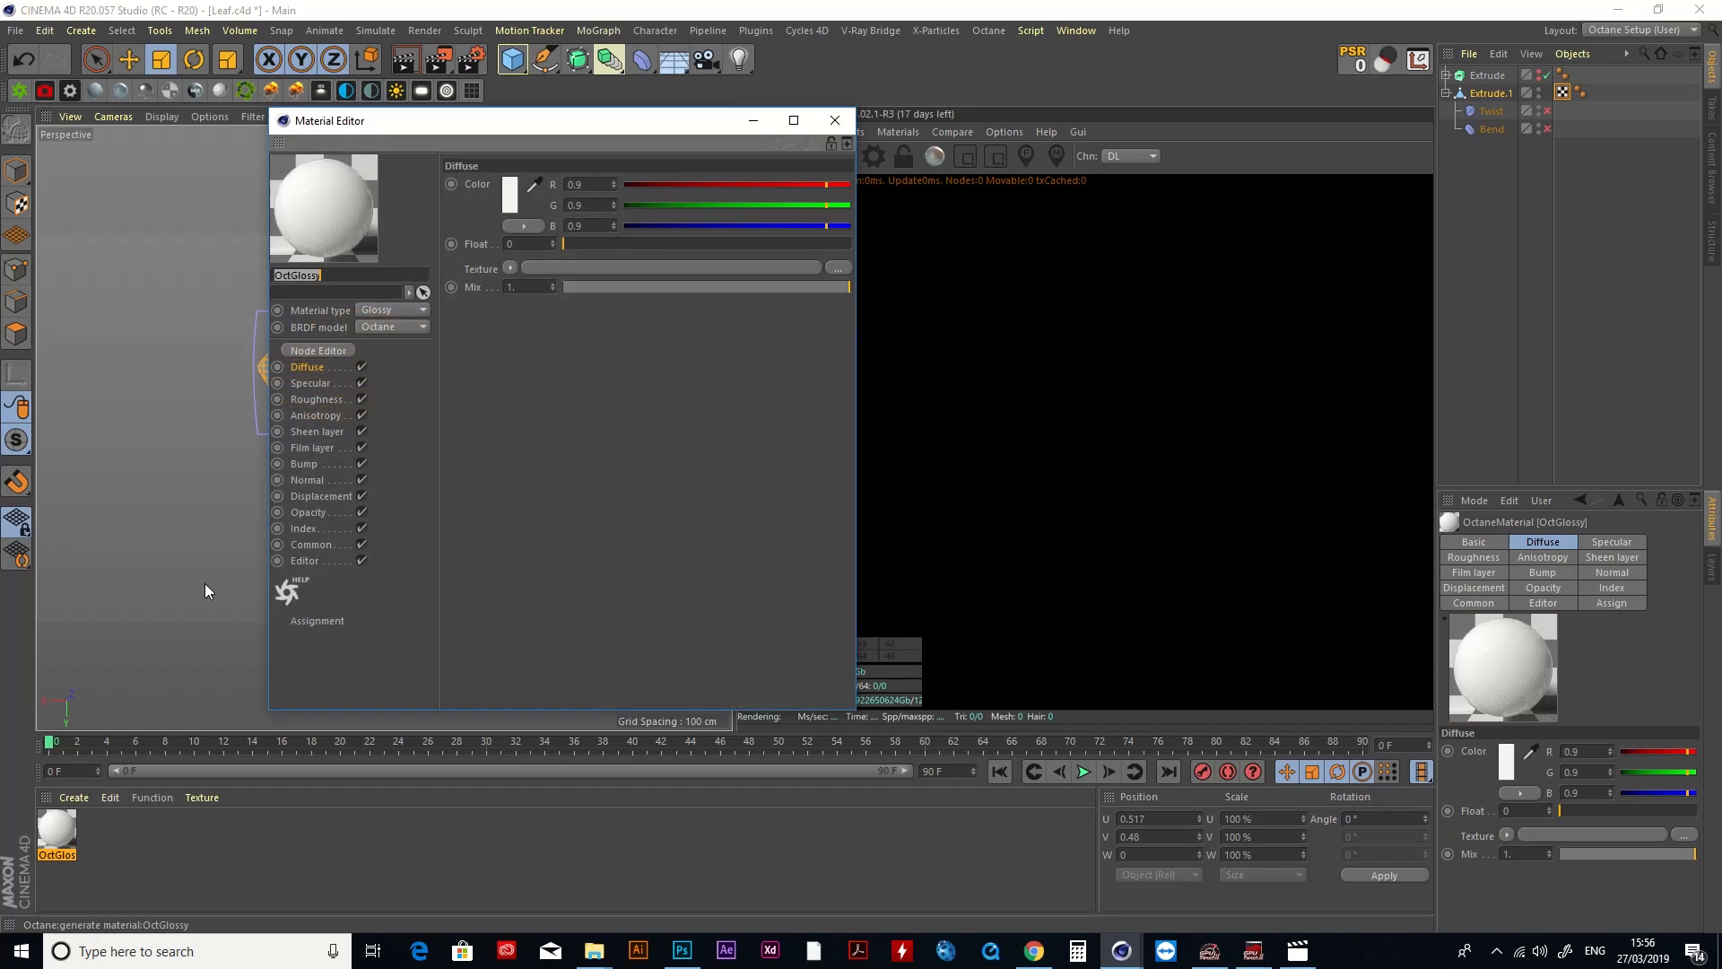
click(317, 350)
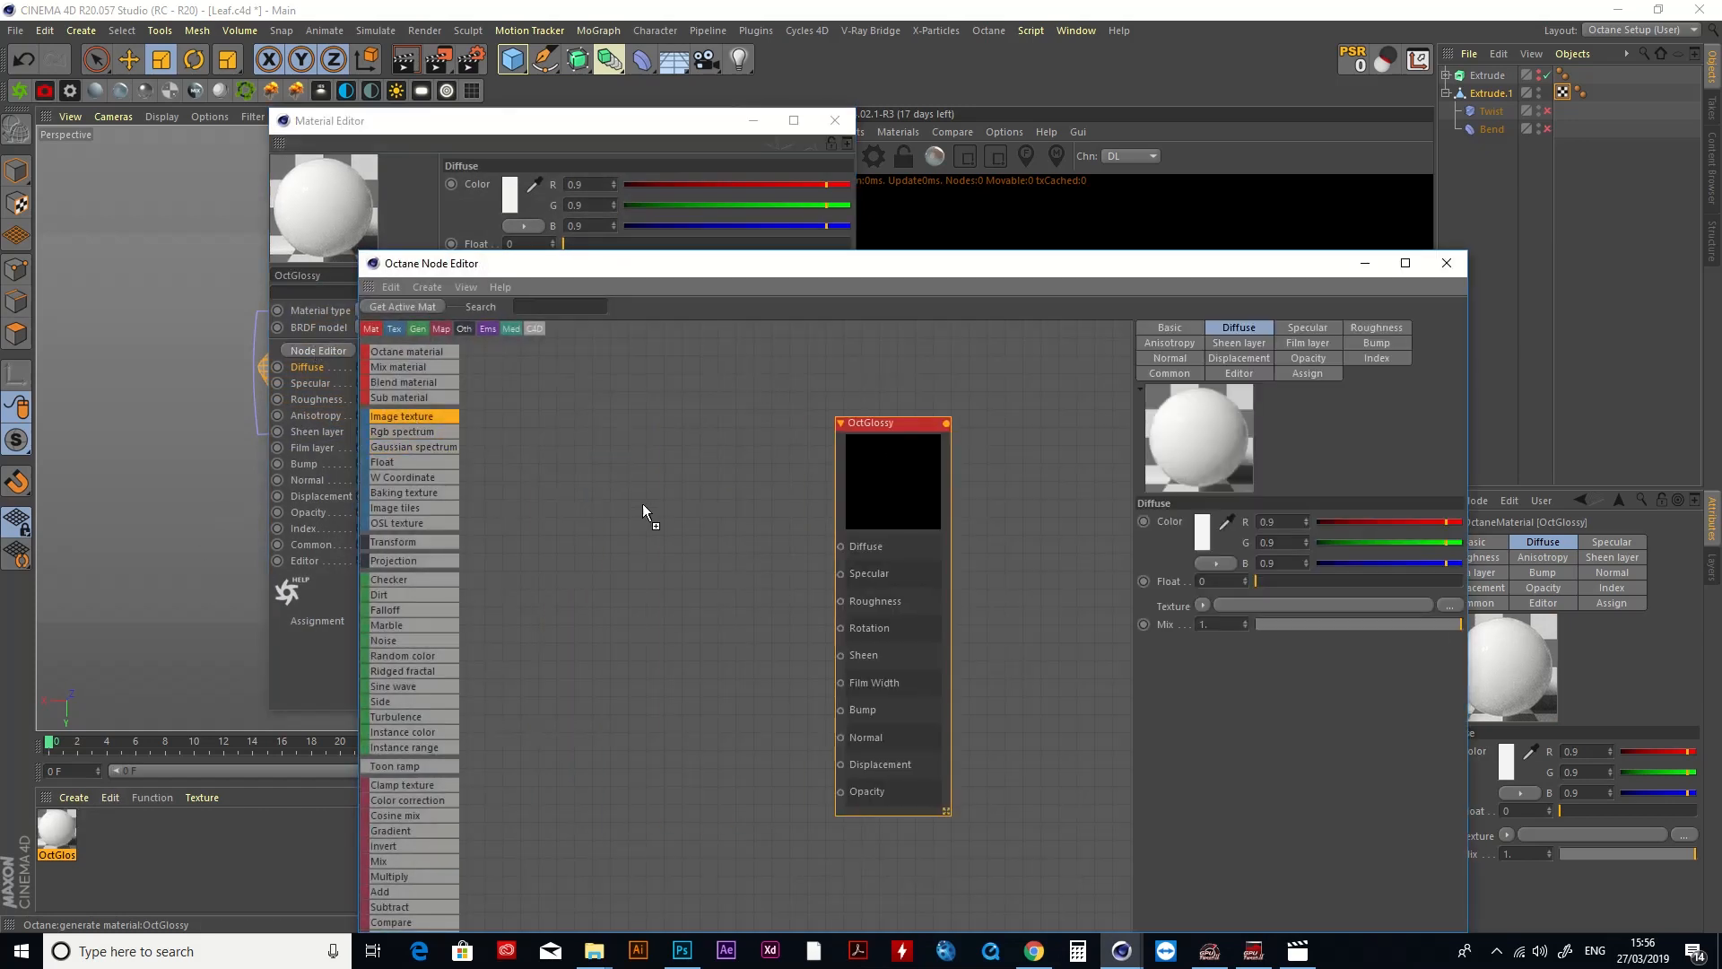
Step: Add an Image texture node to the glossy material's graph and load the leaf picture th.jpg into it
drag(642, 503, 538, 520)
click(568, 535)
click(1450, 366)
double_click(416, 378)
double_click(328, 359)
click(961, 536)
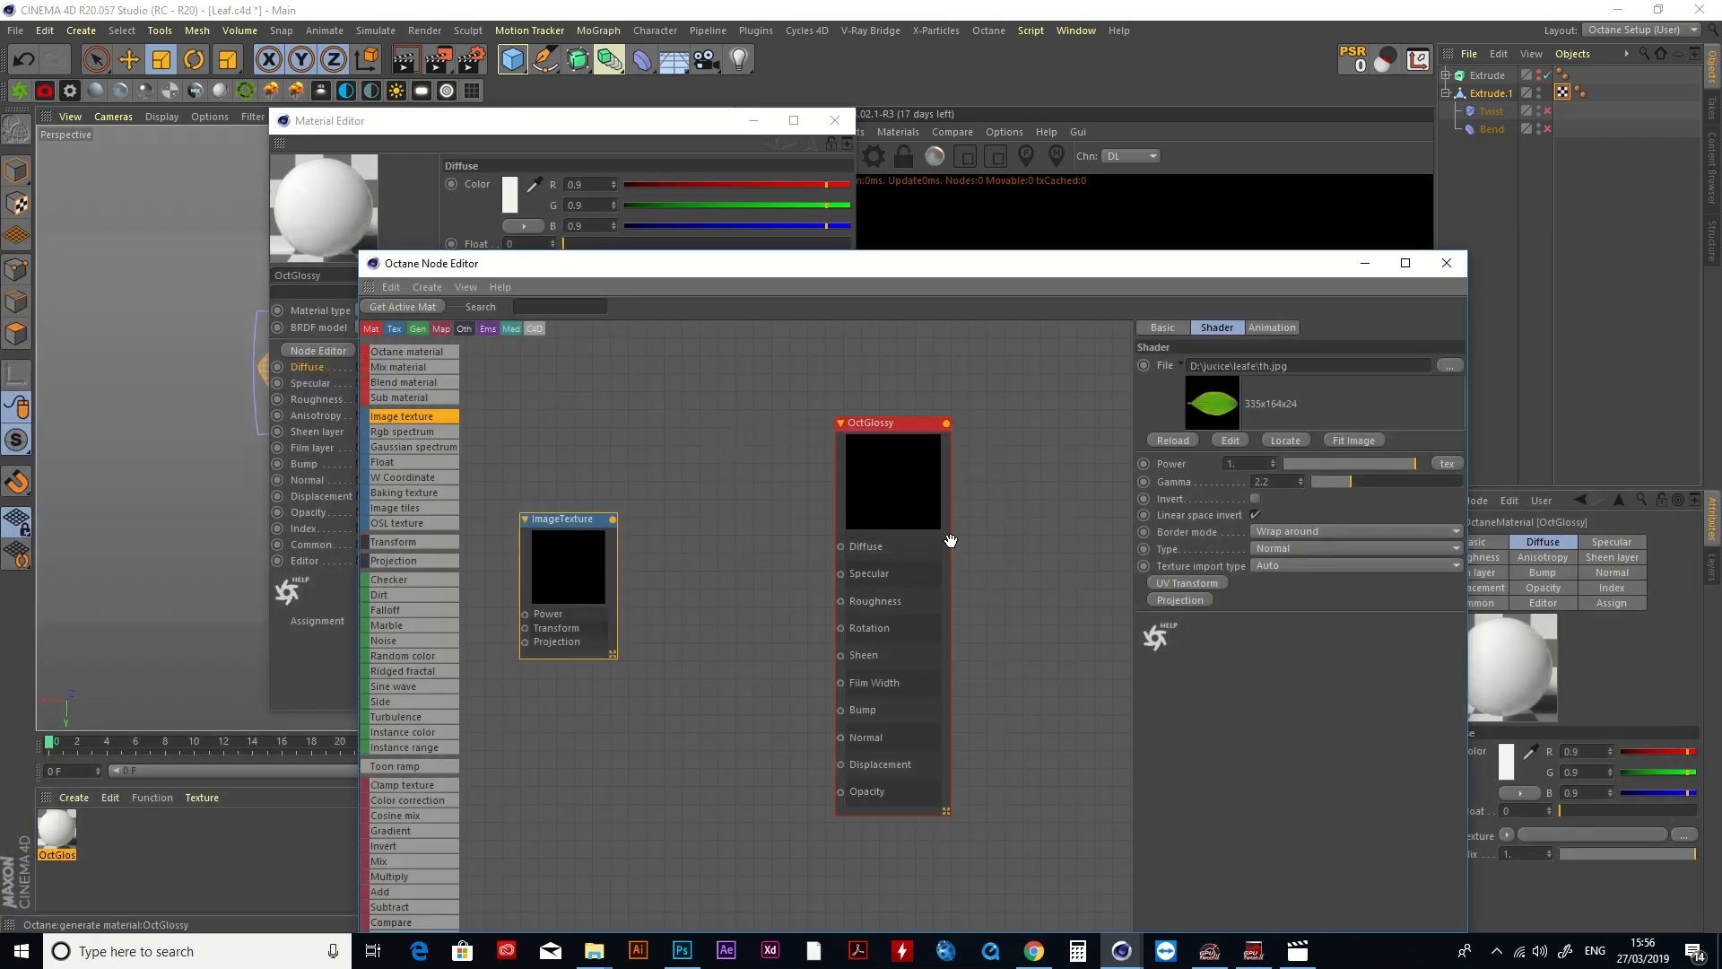
Step: Connect the leaf image texture to the glossy material's Diffuse channel and apply the material to the leaf
drag(613, 519, 847, 551)
click(835, 120)
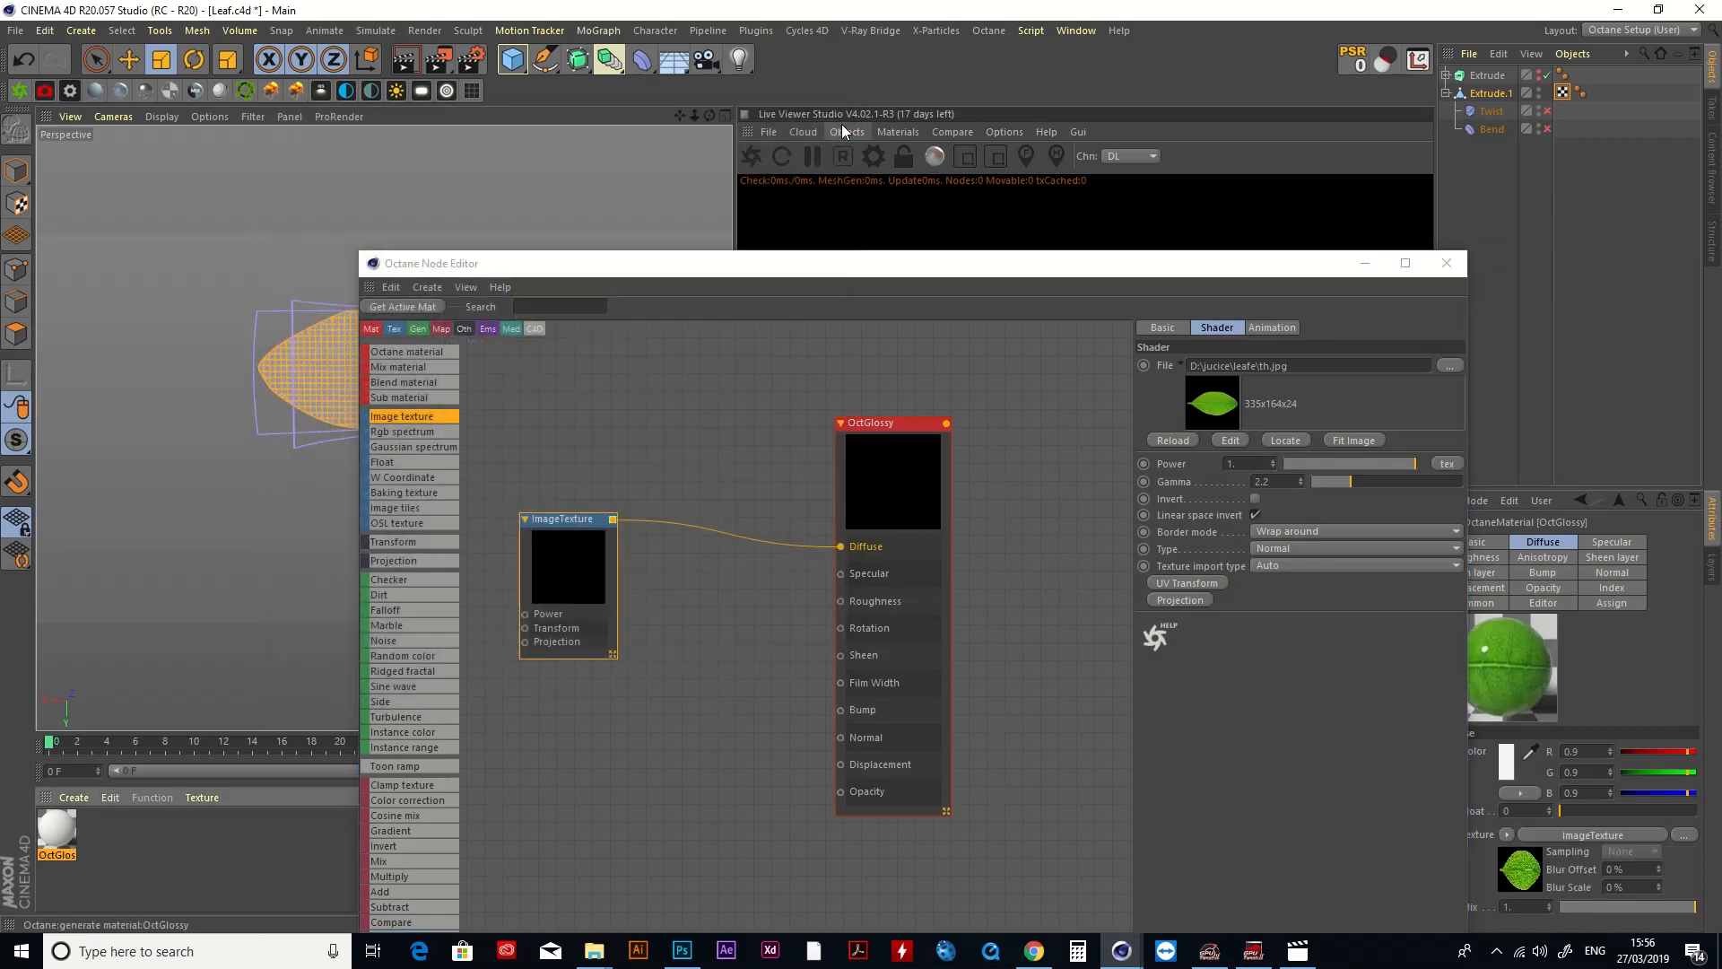
drag(642, 270, 852, 414)
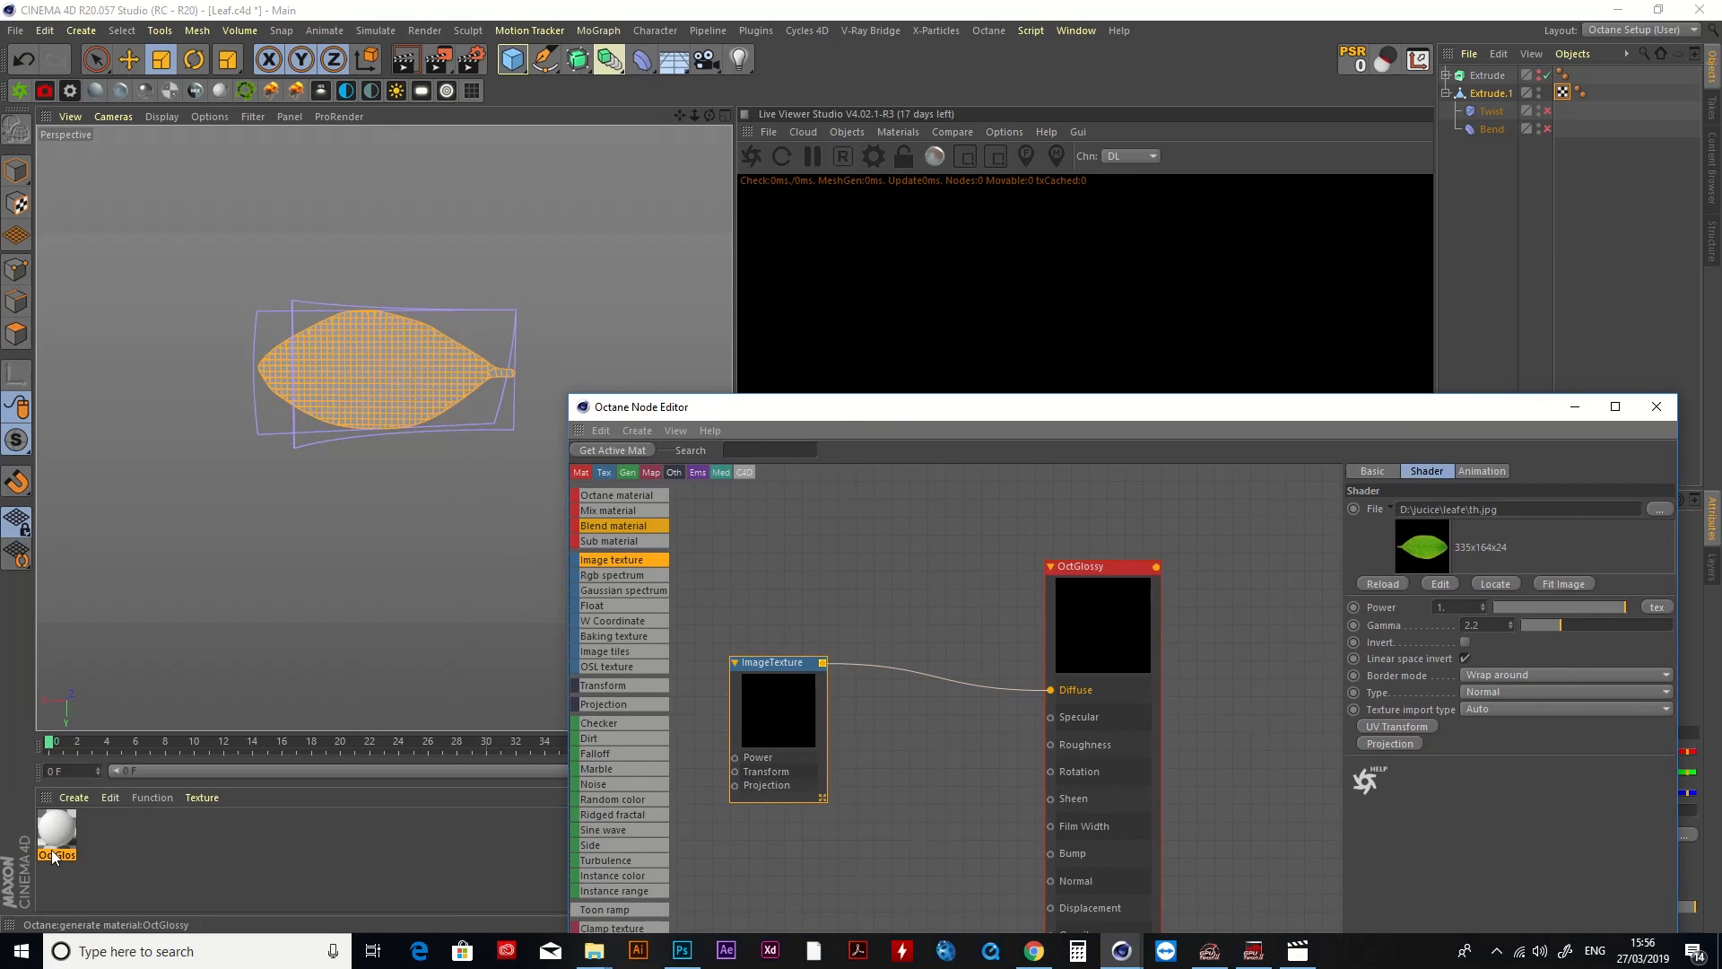
drag(56, 834, 389, 381)
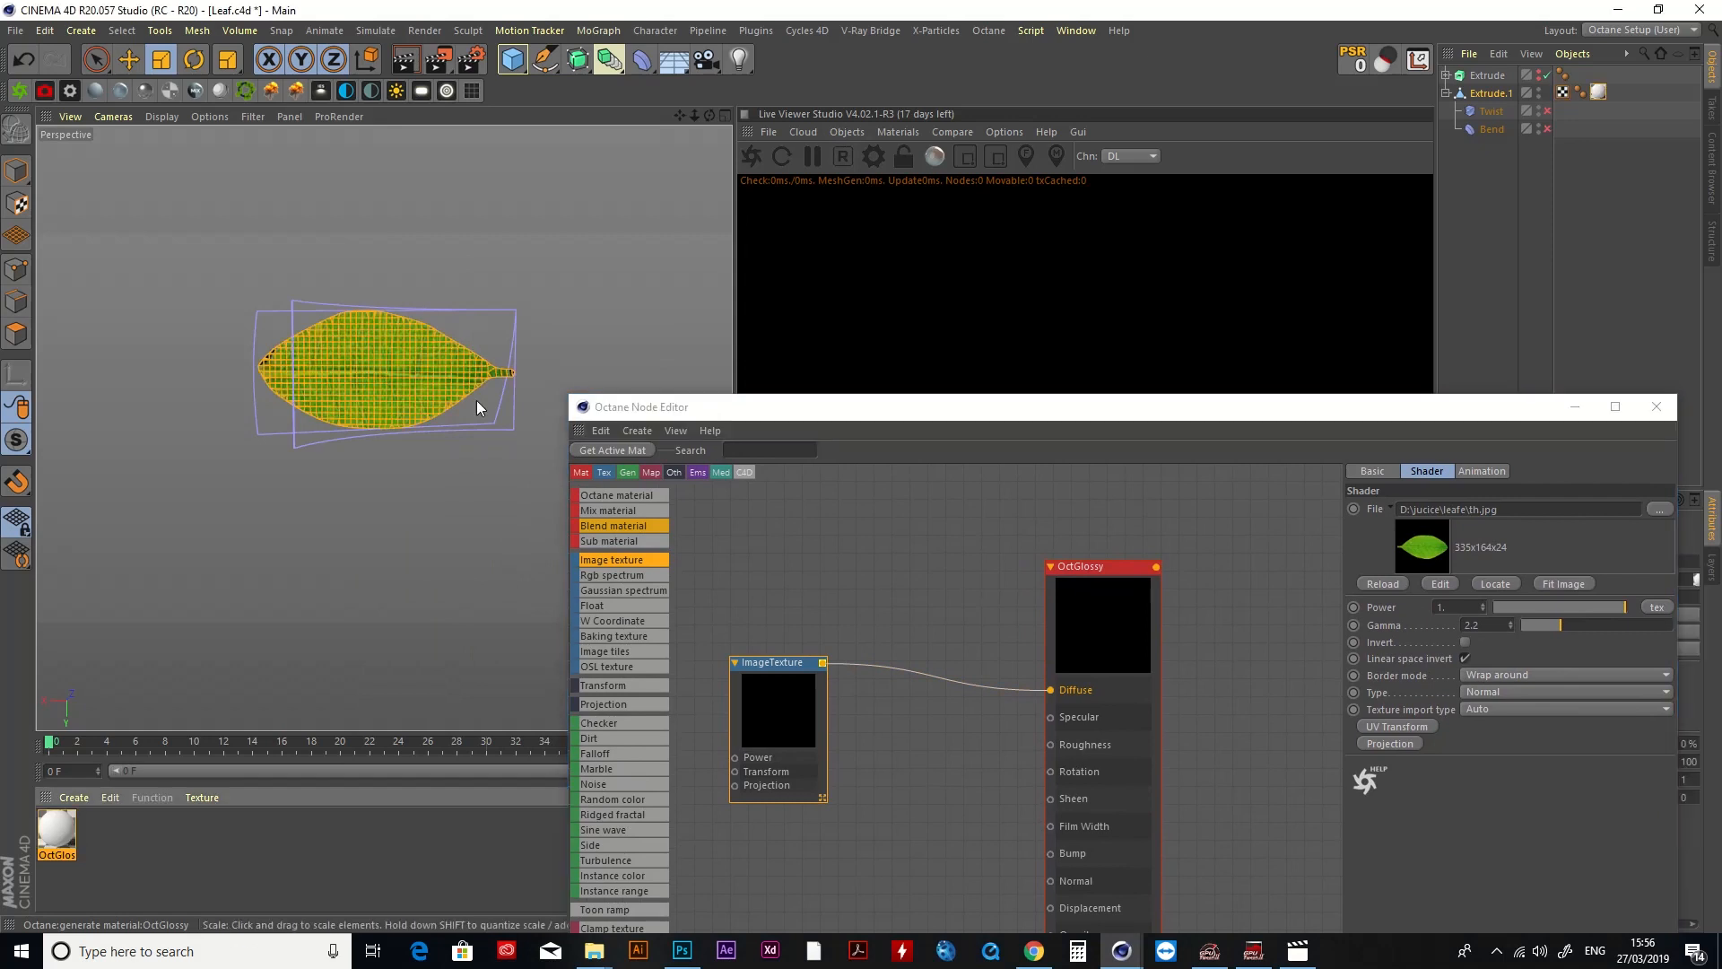
drag(969, 430, 1721, 420)
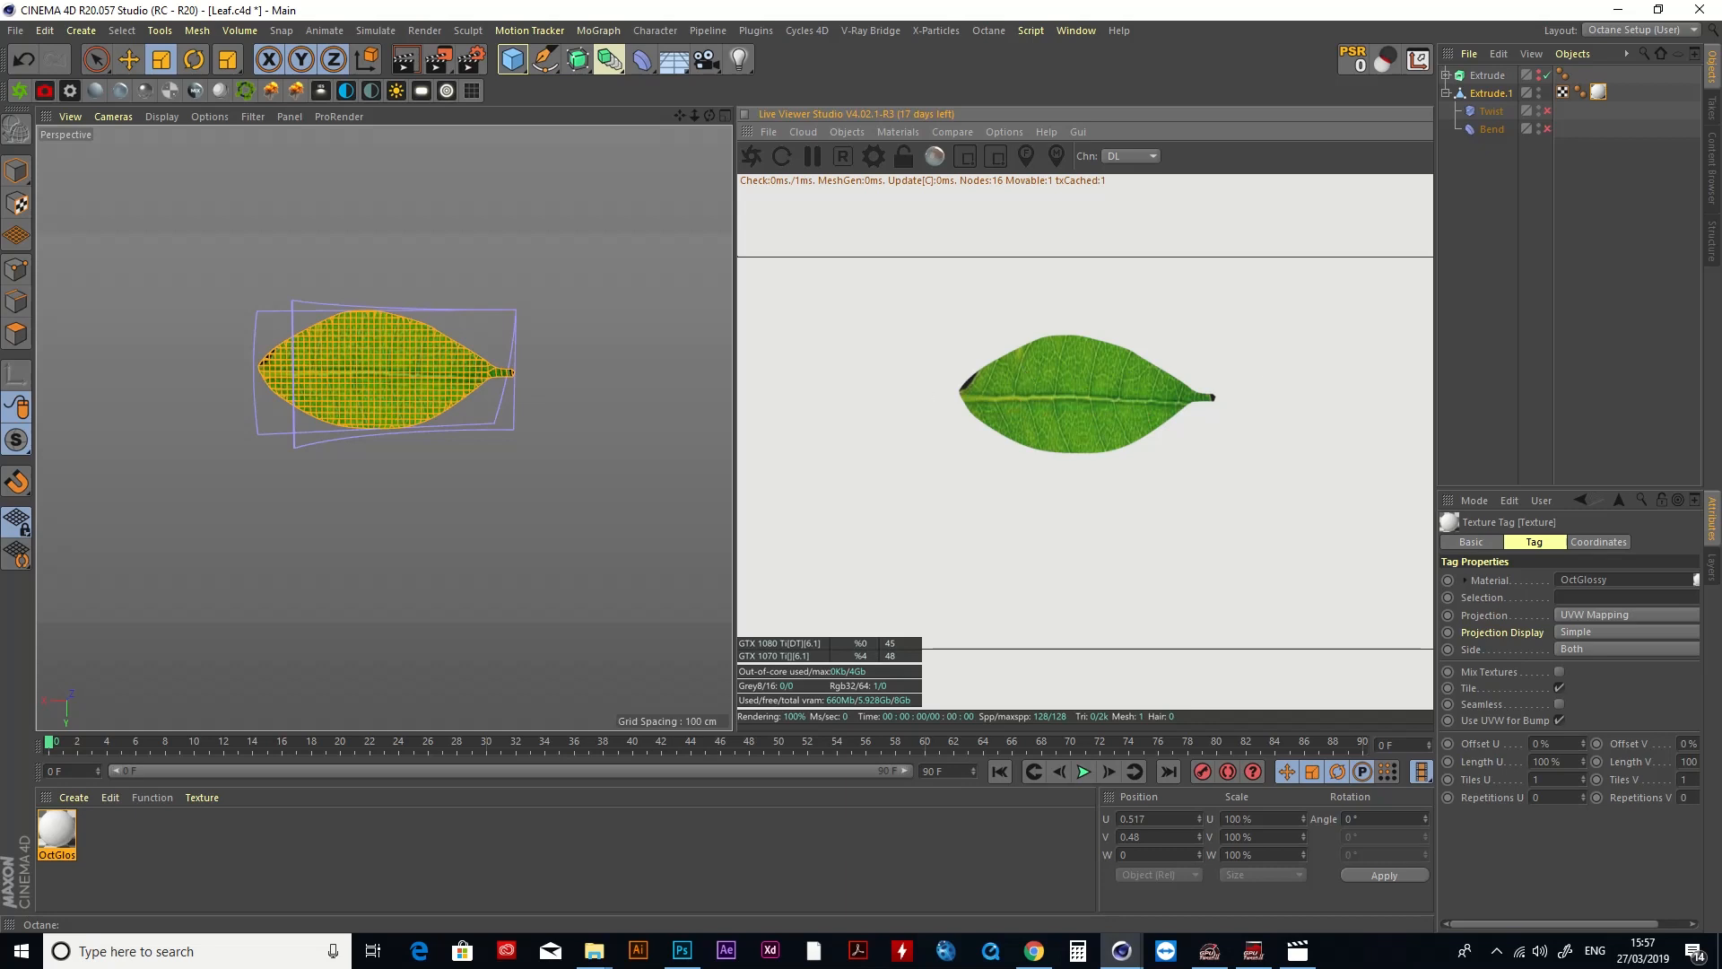
Step: Add a UV Transform to the leaf's image texture and set its R.Z rotation to 180
drag(1721, 350, 898, 519)
drag(758, 811, 876, 715)
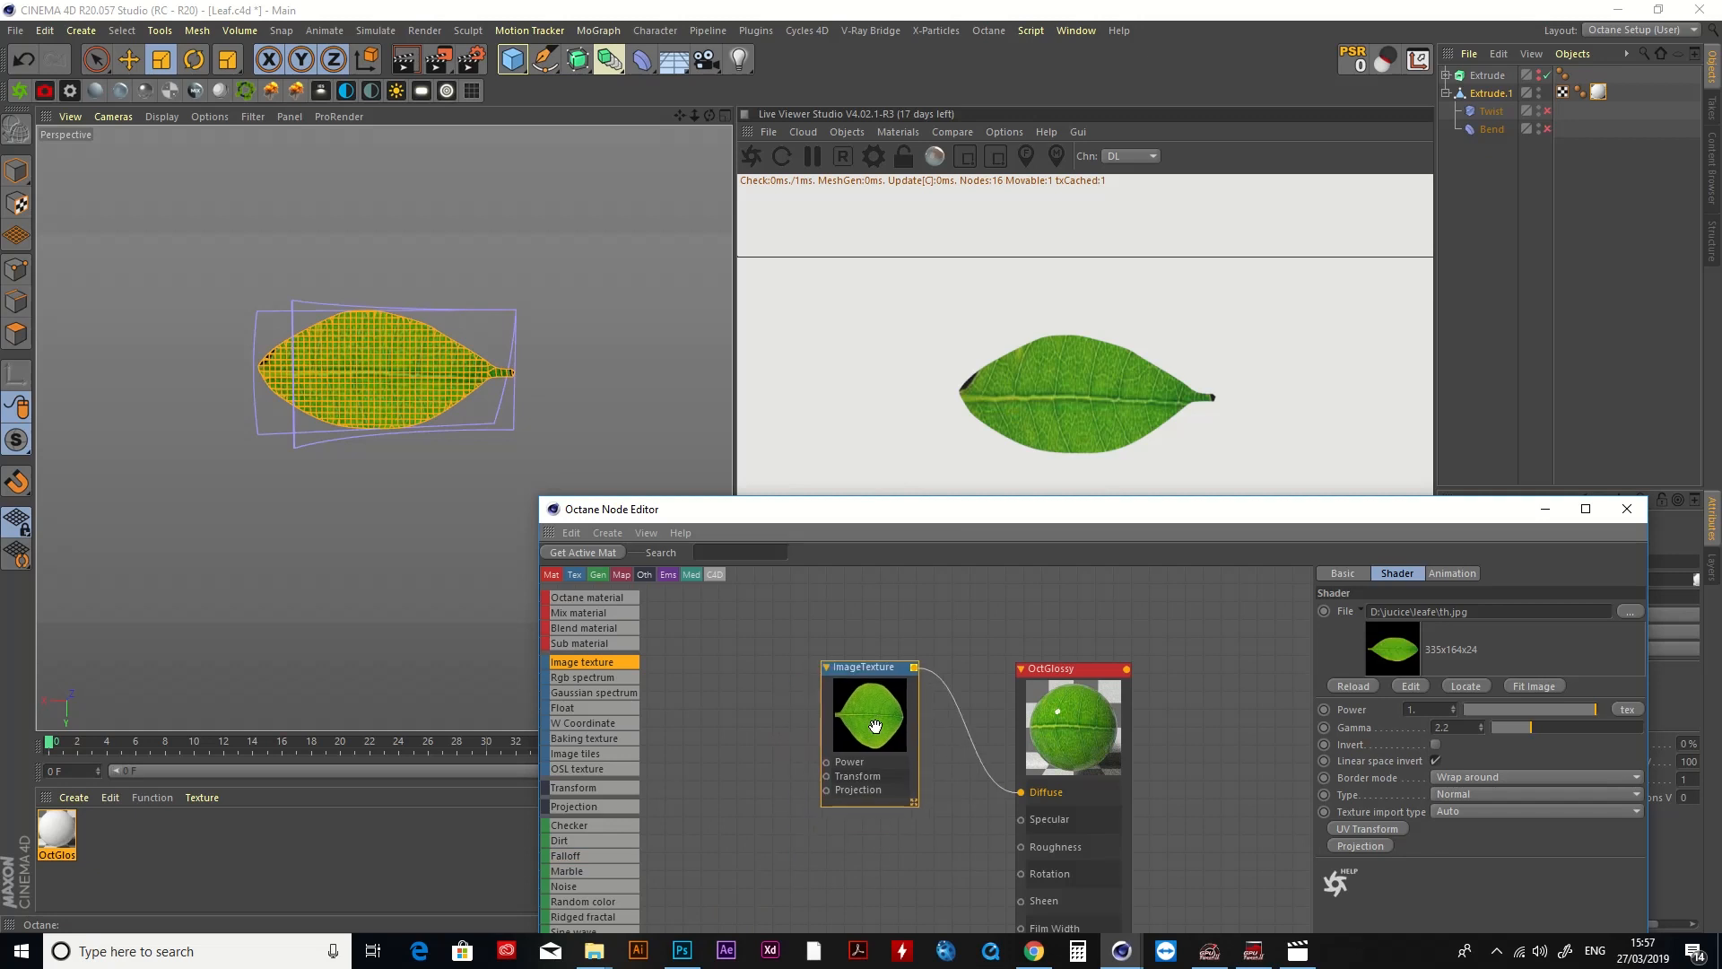
click(1369, 829)
drag(887, 671, 715, 756)
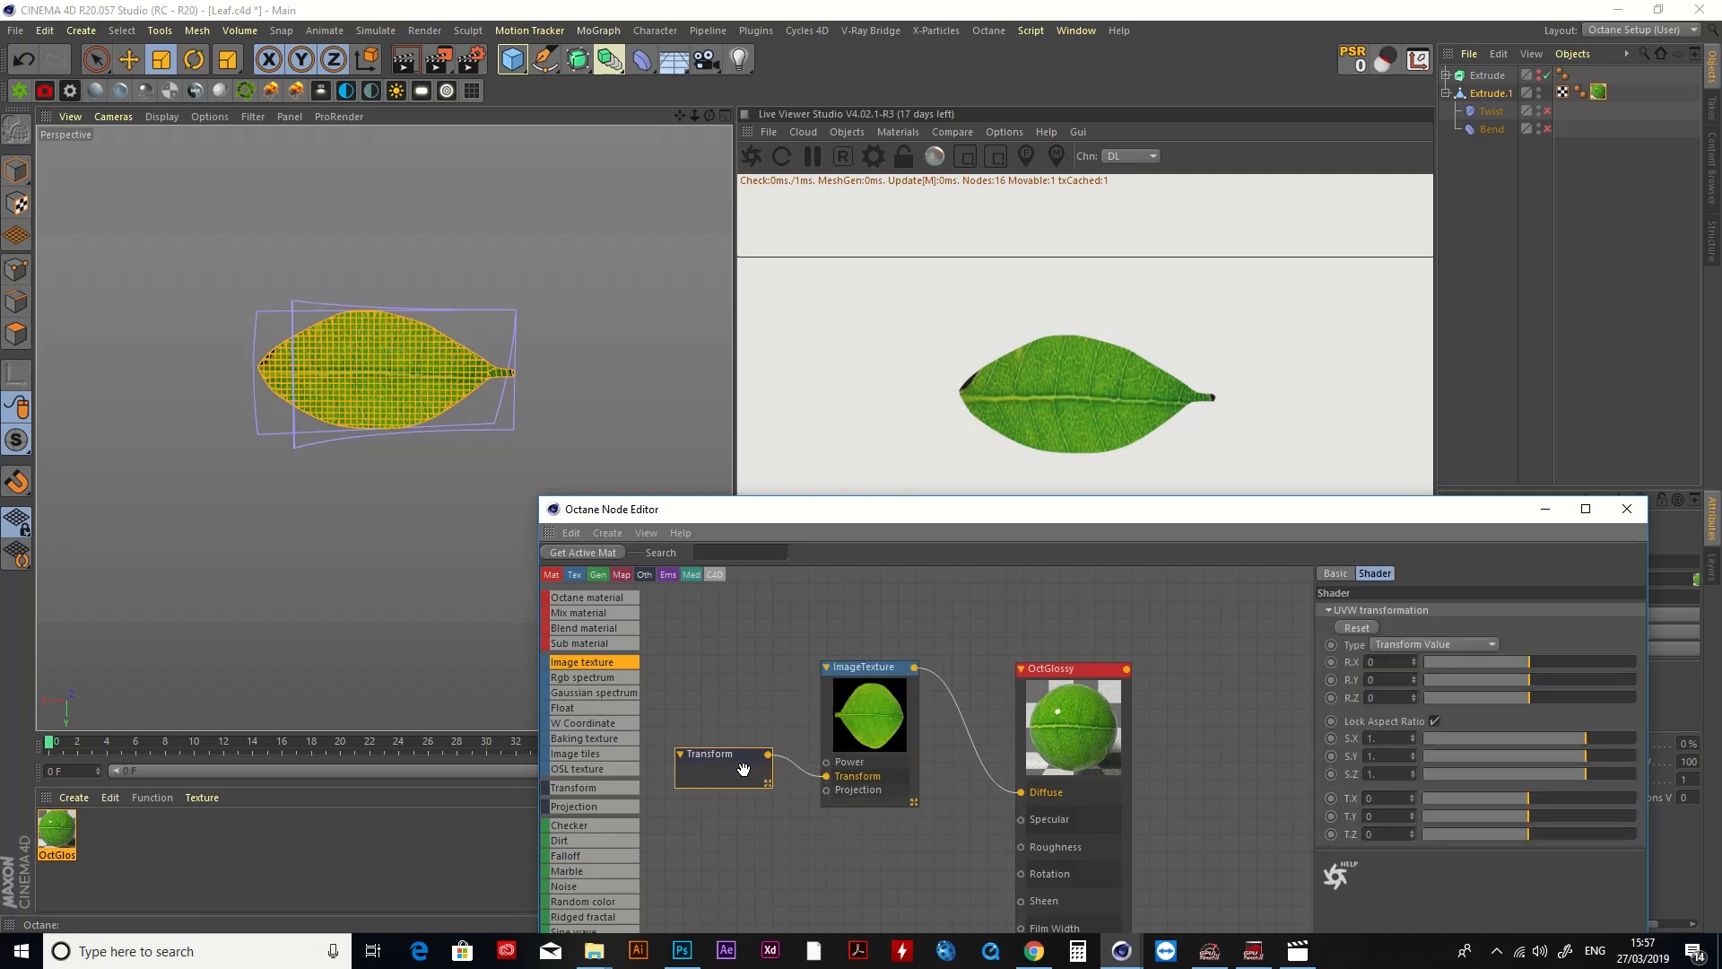
drag(1529, 697, 1552, 697)
drag(1408, 697, 1370, 698)
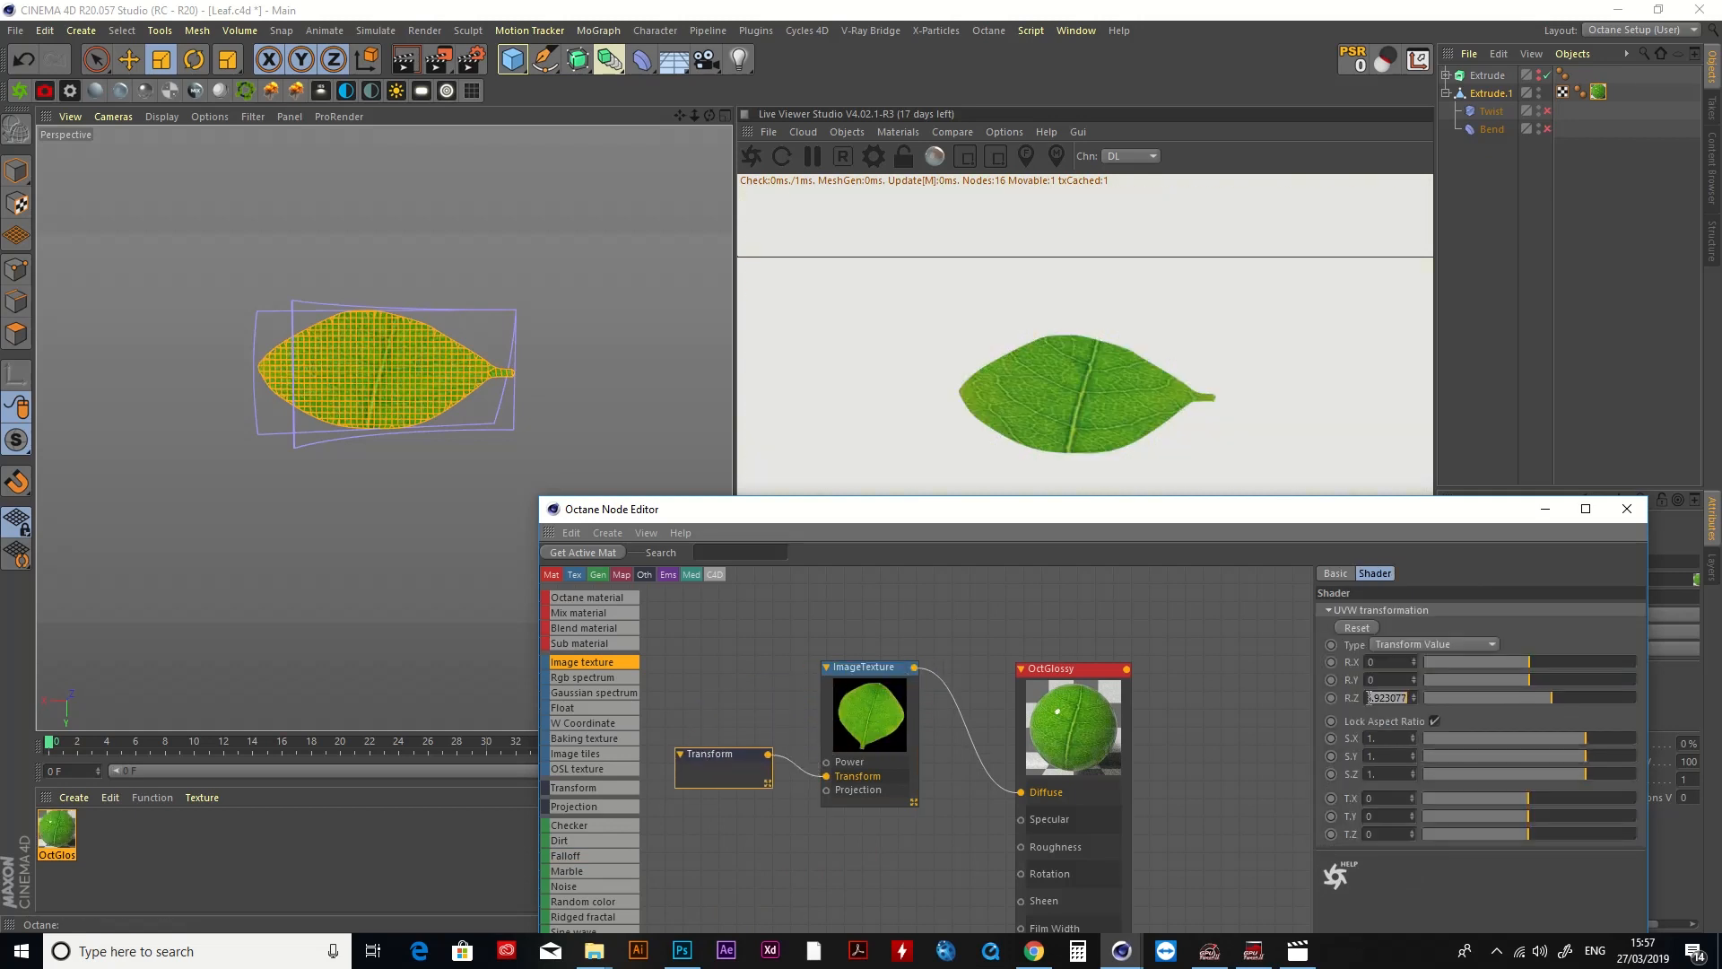
text(180)
key(Return)
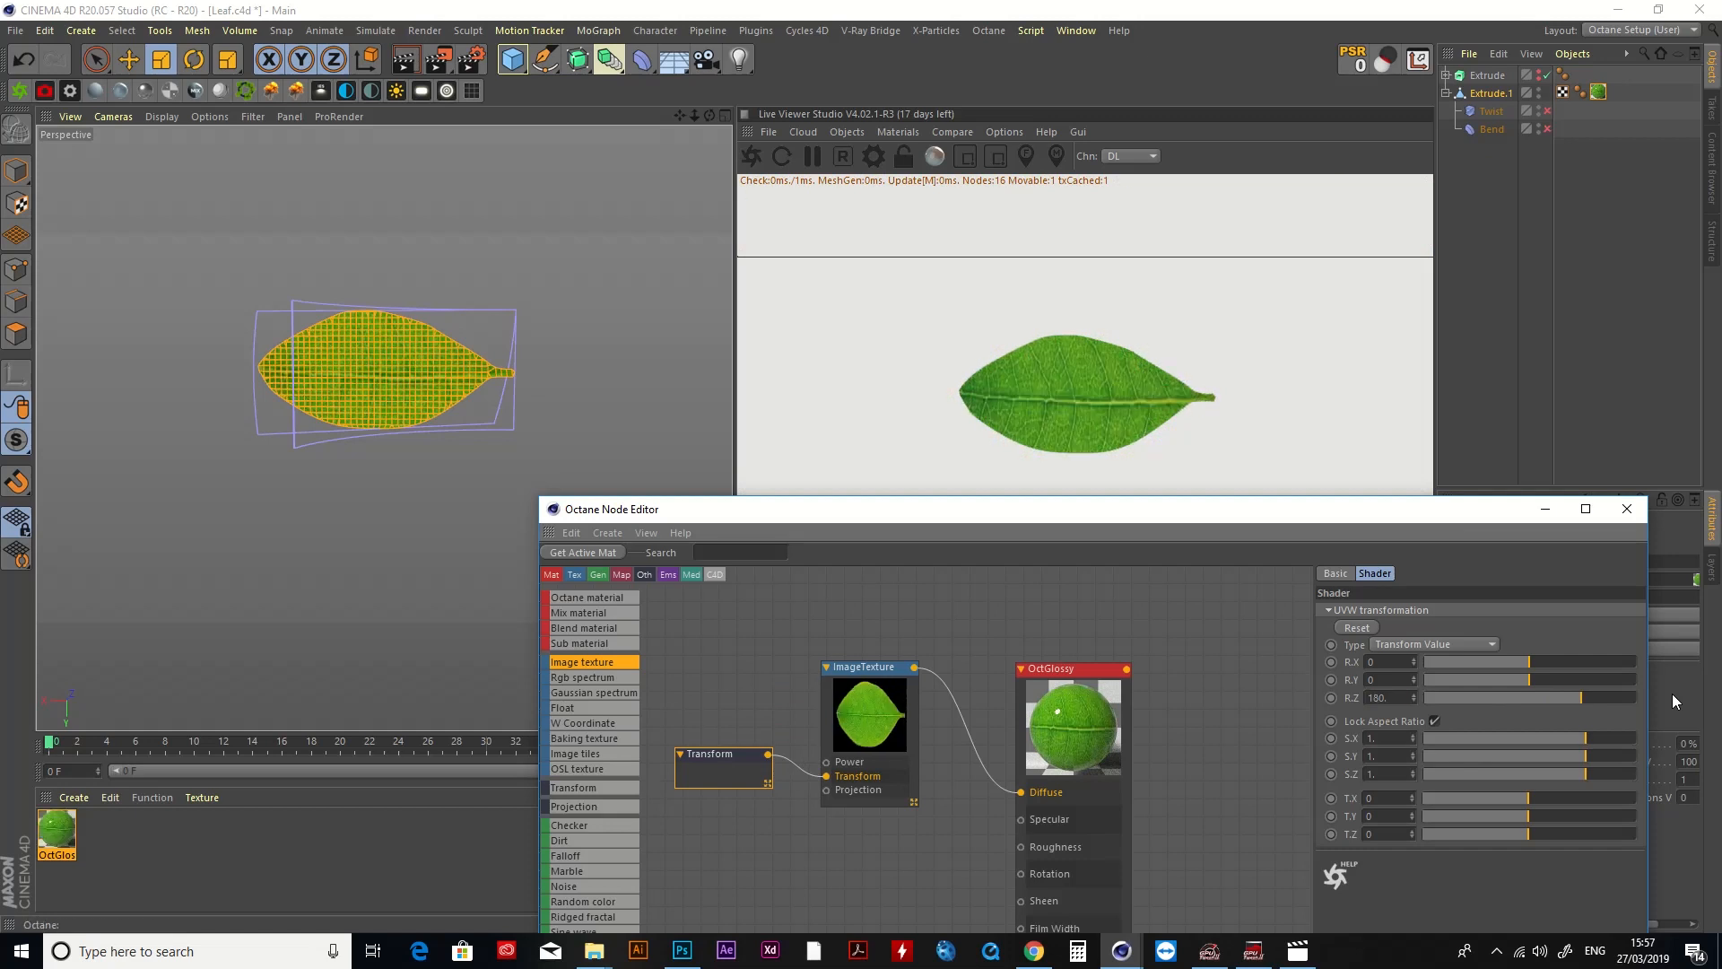
Step: Unlock the texture transform's aspect ratio and fit the image to the leaf with S.X about 0.98, S.Y about 0.6 and T.Y about 0.017
click(1583, 739)
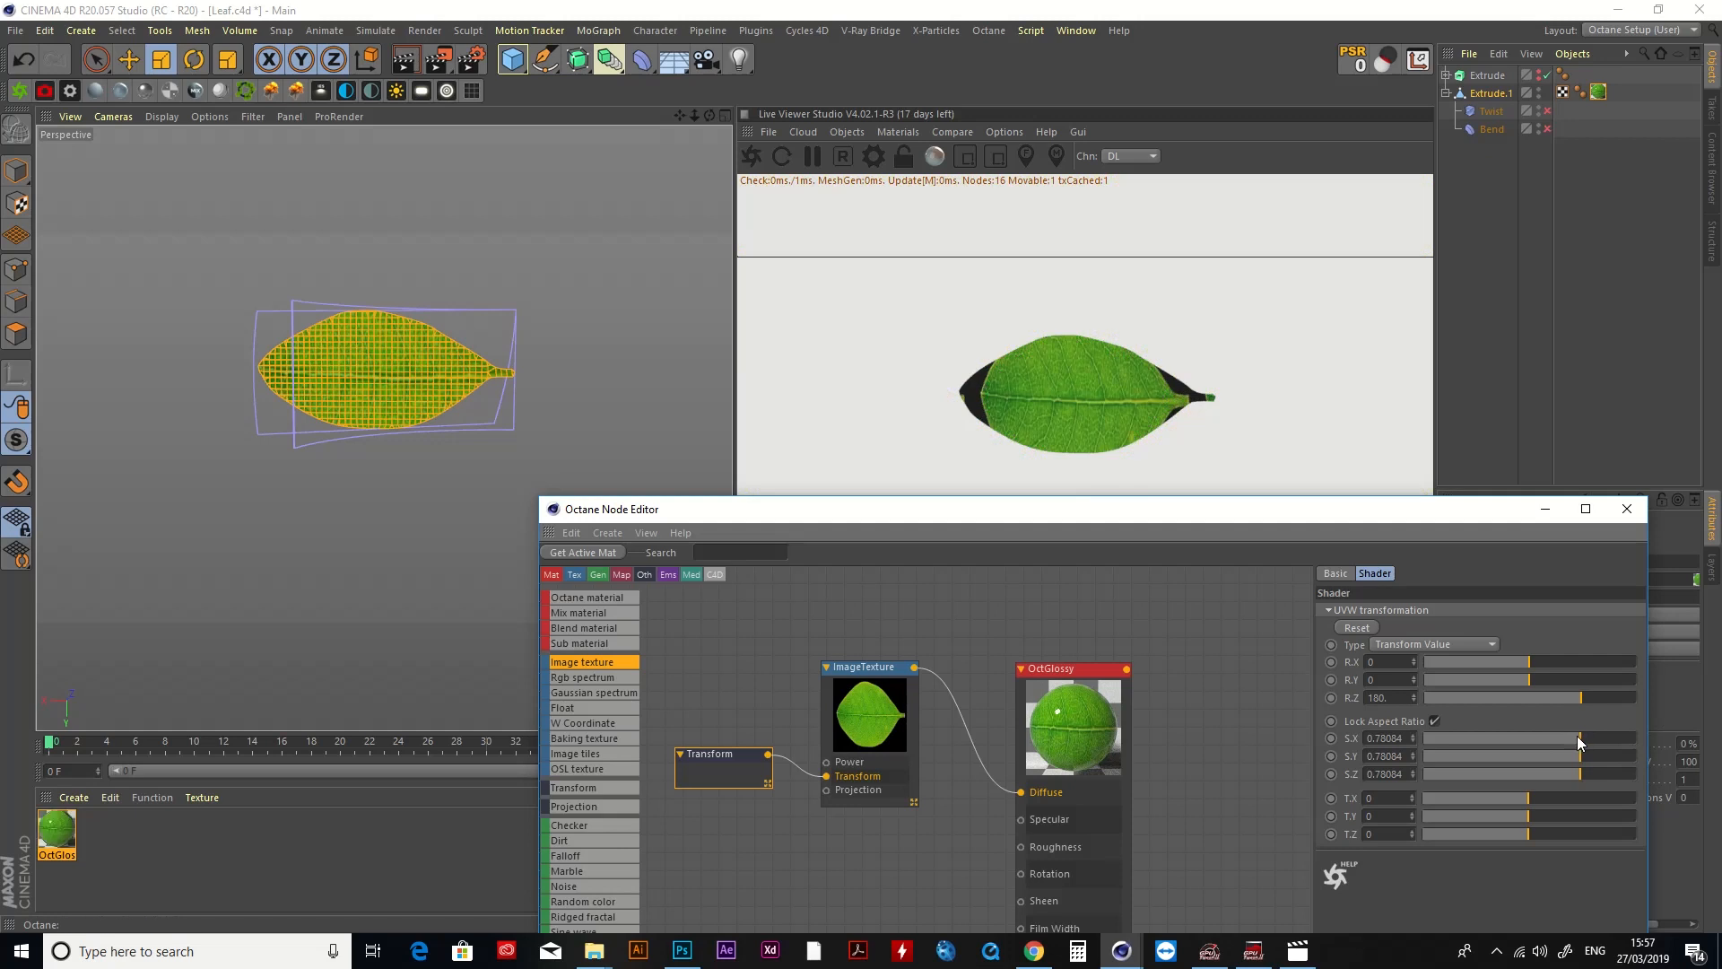
drag(1583, 740, 1576, 736)
click(1434, 720)
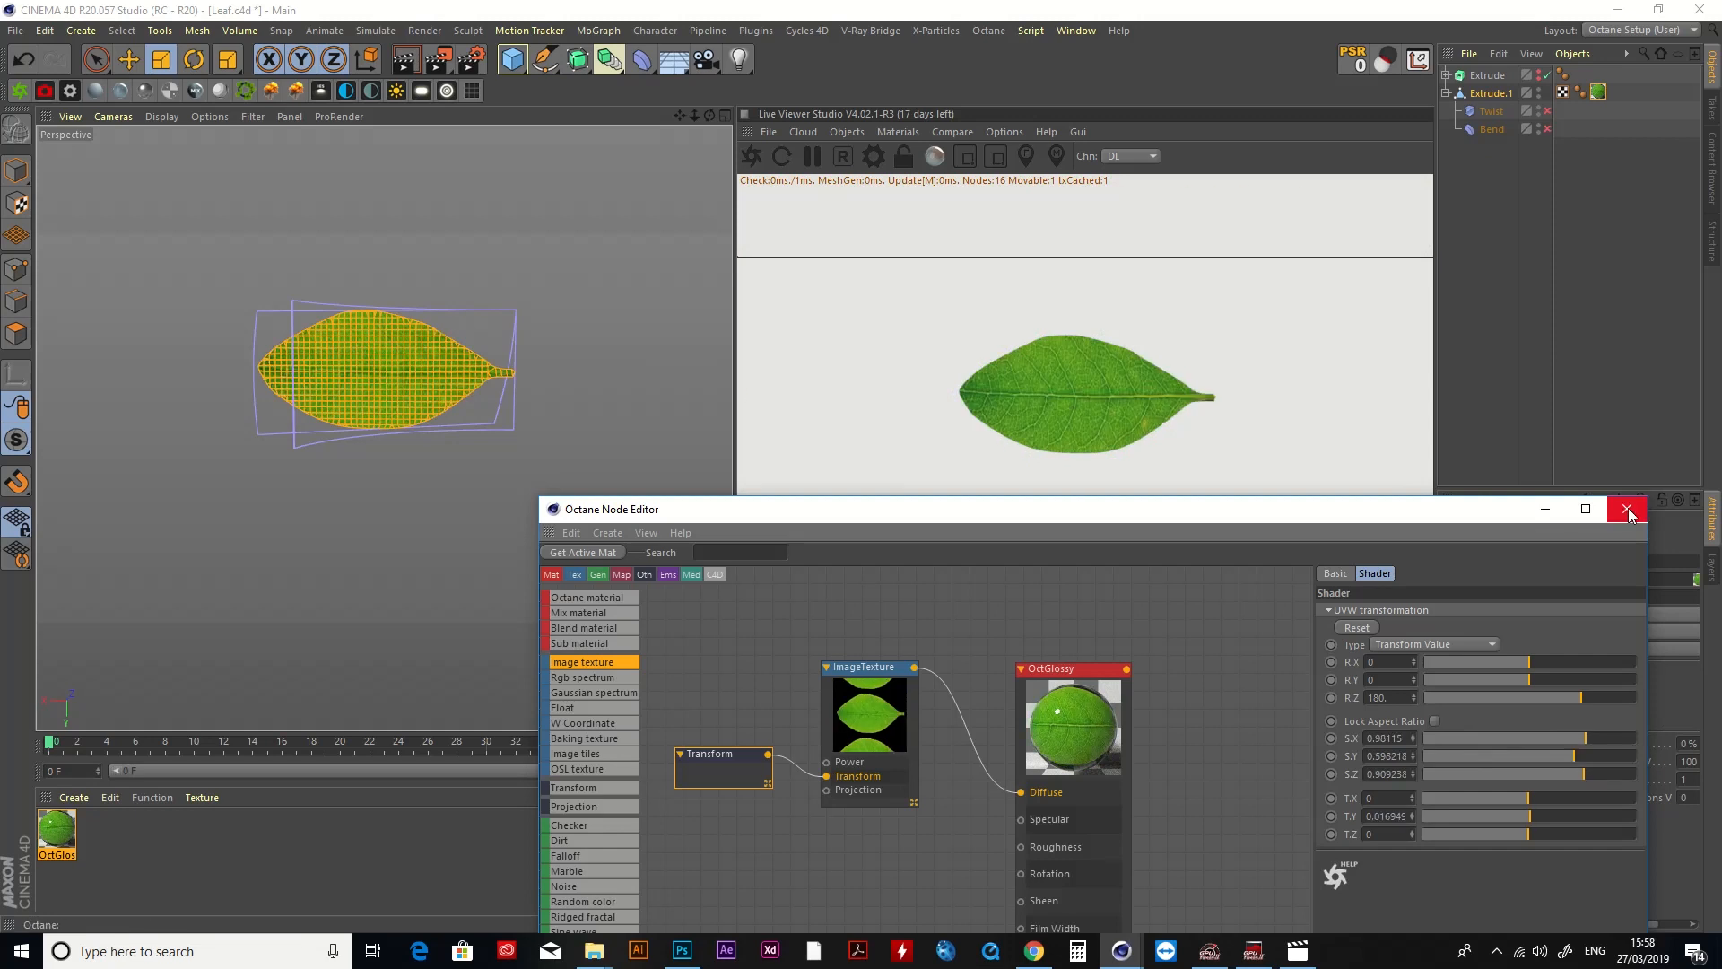
click(1628, 514)
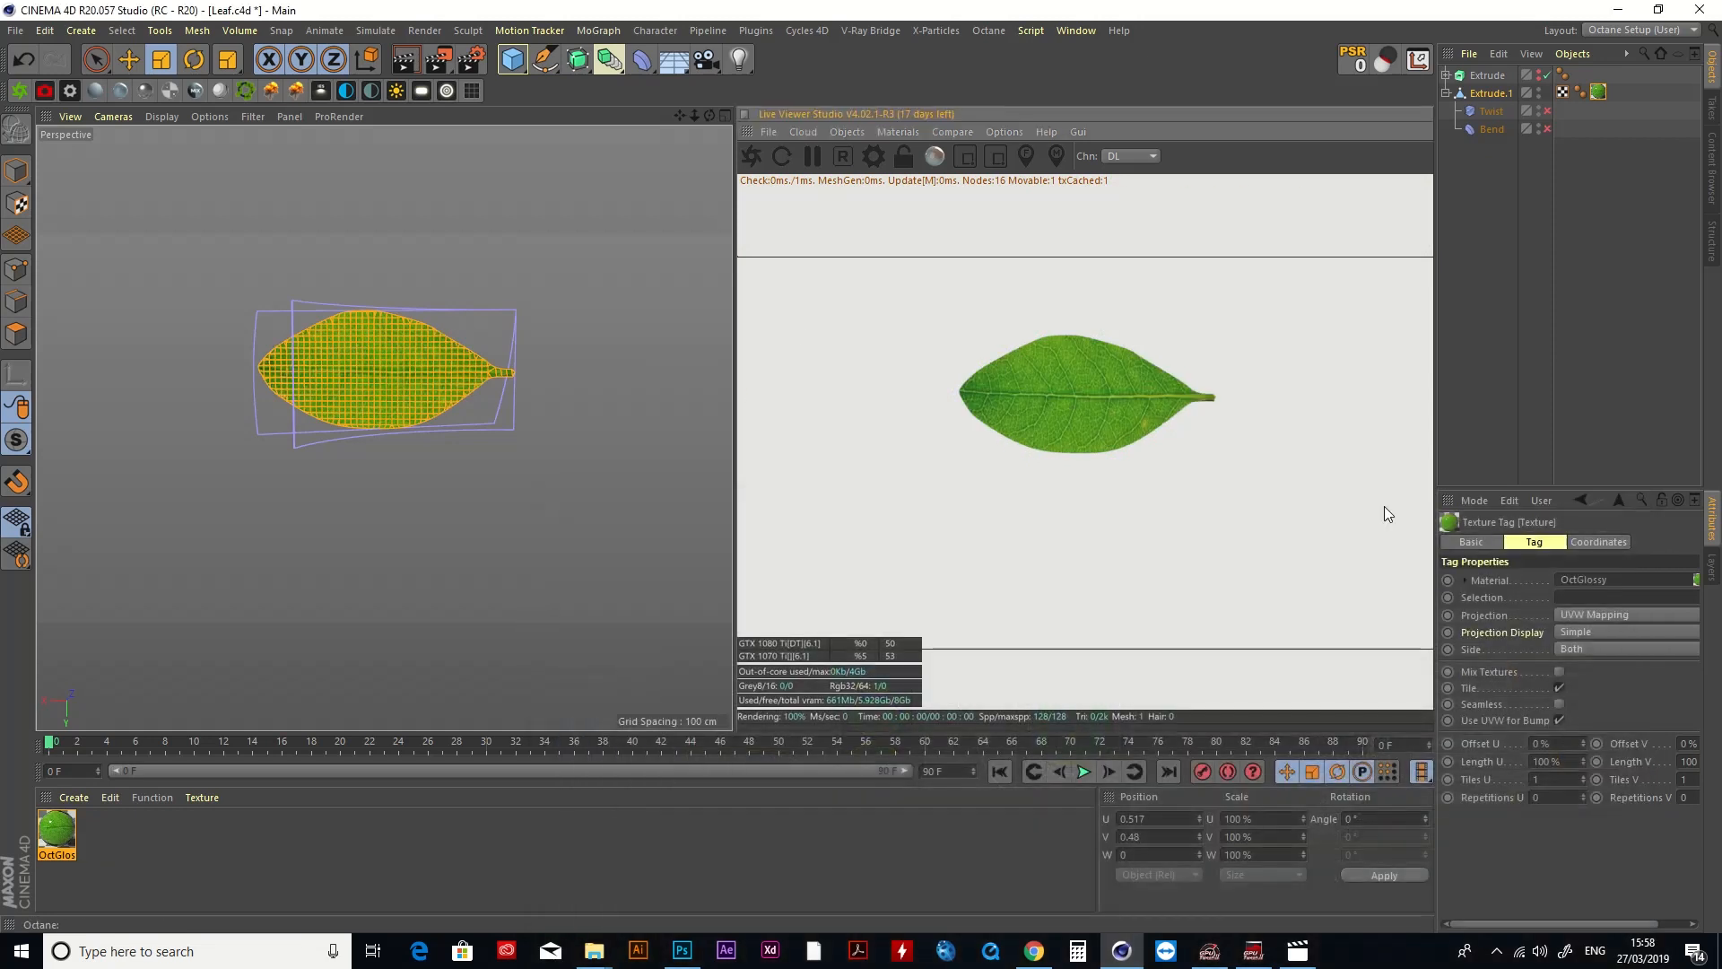
Step: Re-enable the leaf's Twist and Bend deformers and view the textured, bent leaf from other angles
click(1545, 111)
click(1553, 132)
drag(709, 115, 619, 119)
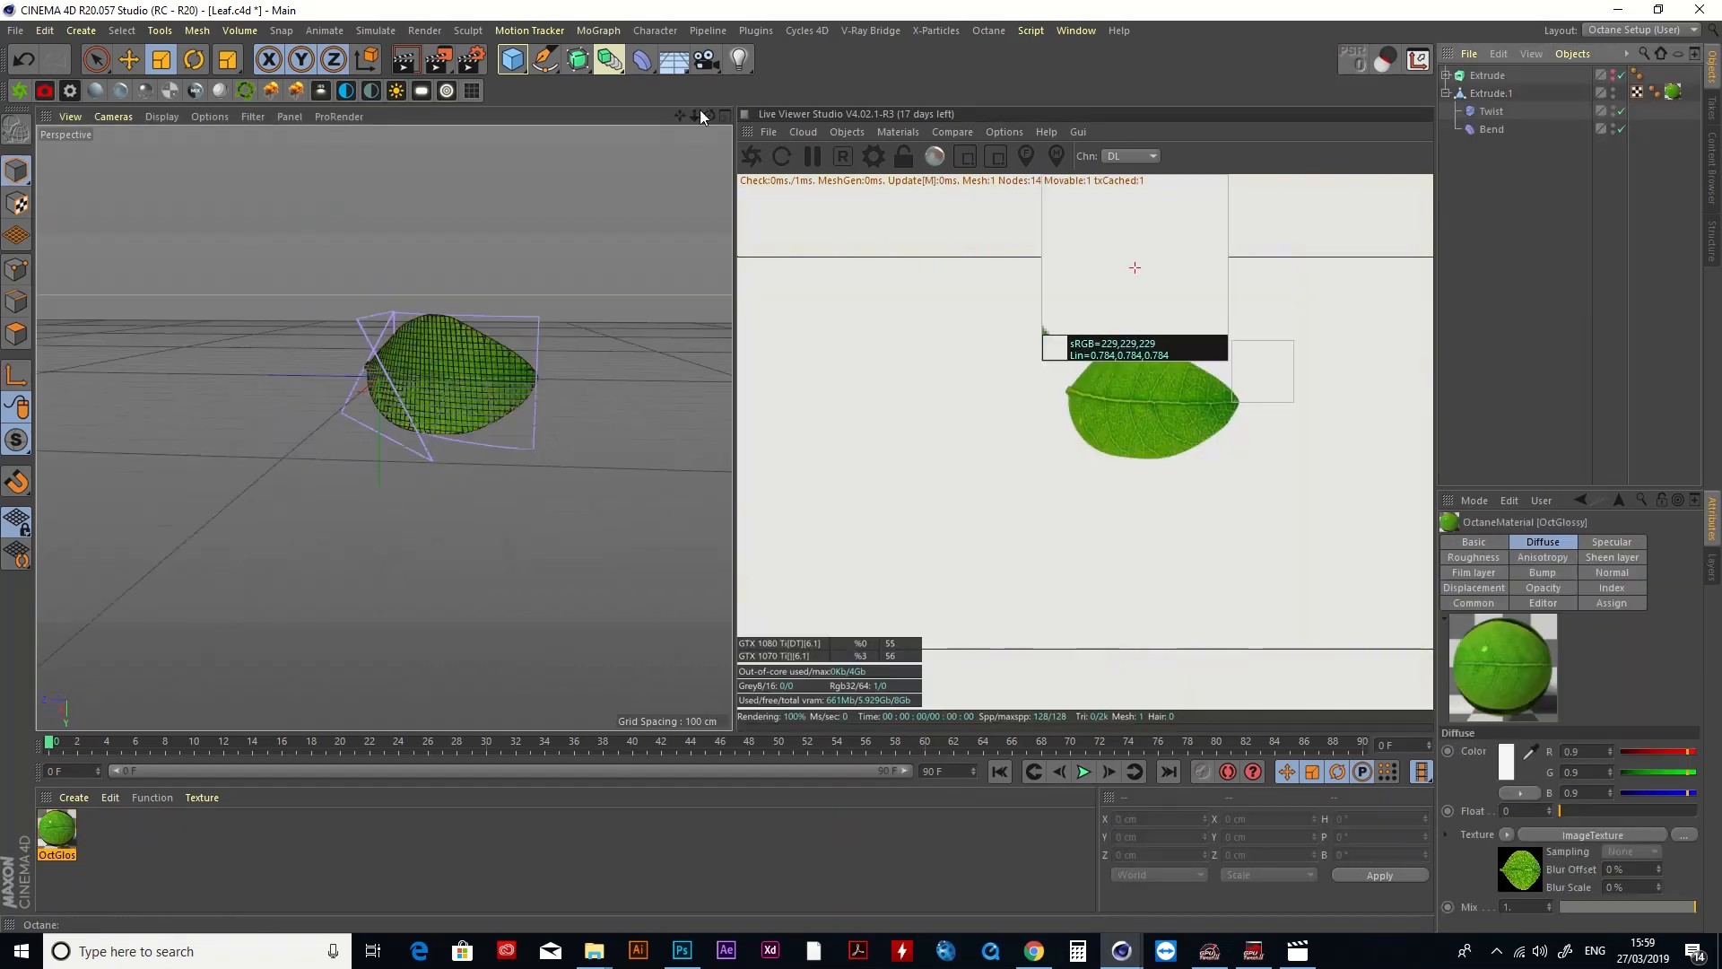
drag(694, 116, 650, 148)
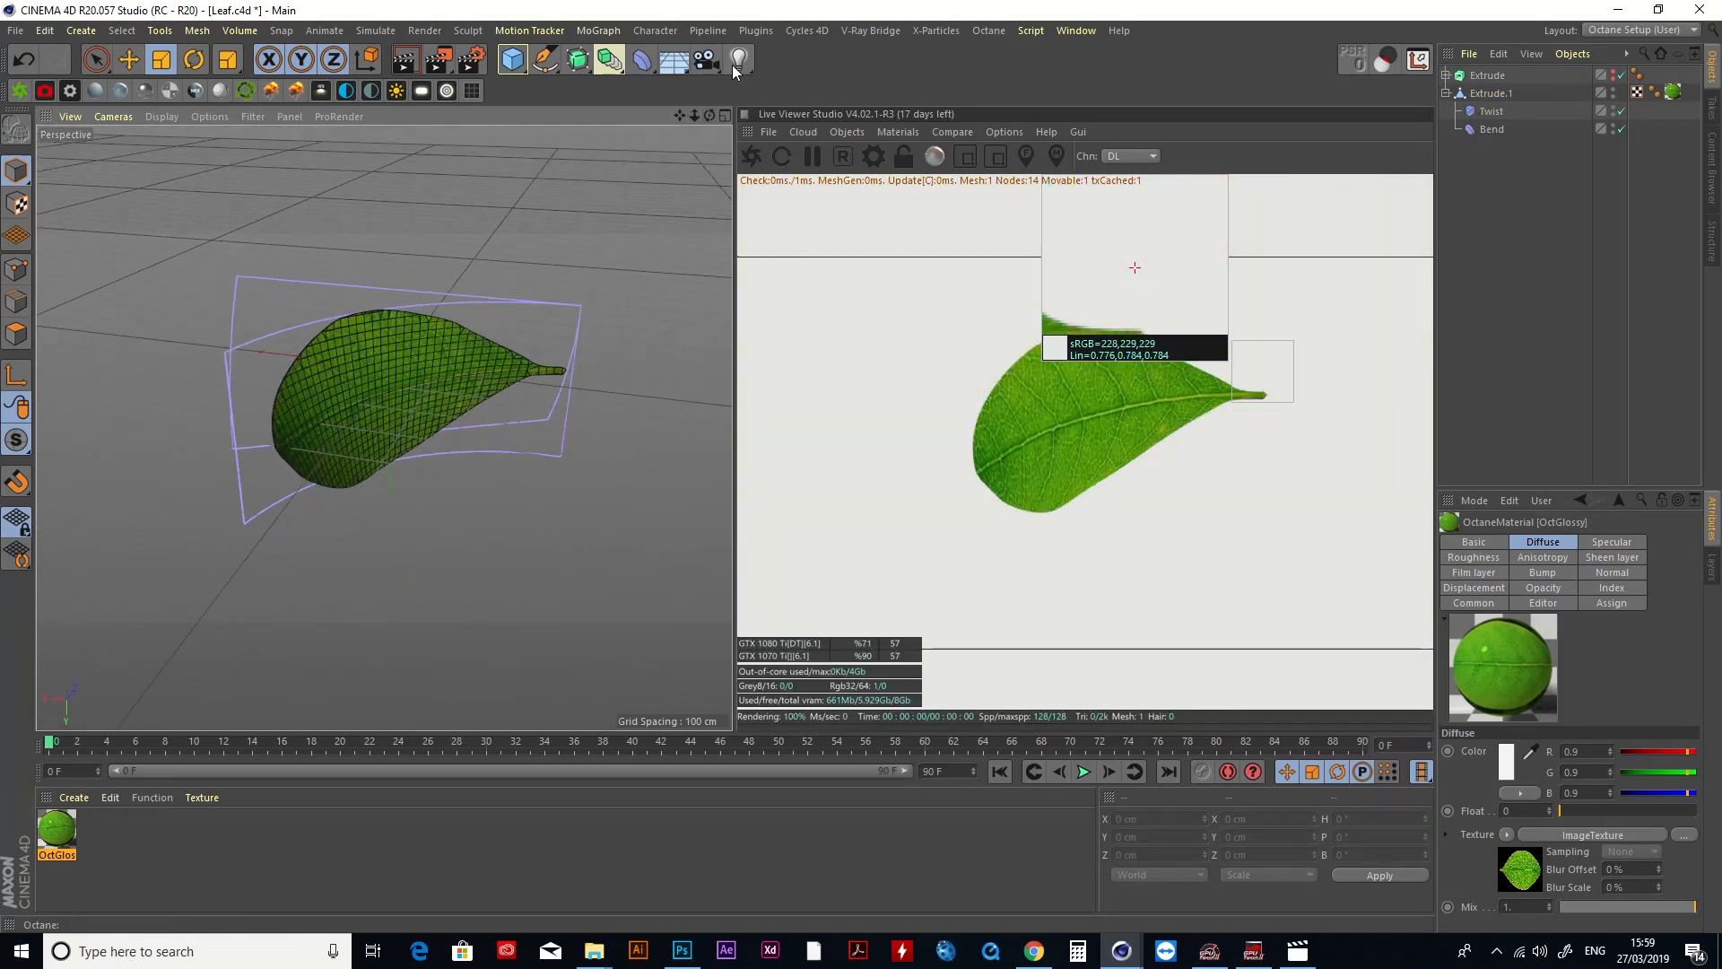
Step: Add an Octane area light beside the leaf at X 544.403 cm, turned to heading 96.941°, adjust its power and inspect the leaf's reflections
click(417, 94)
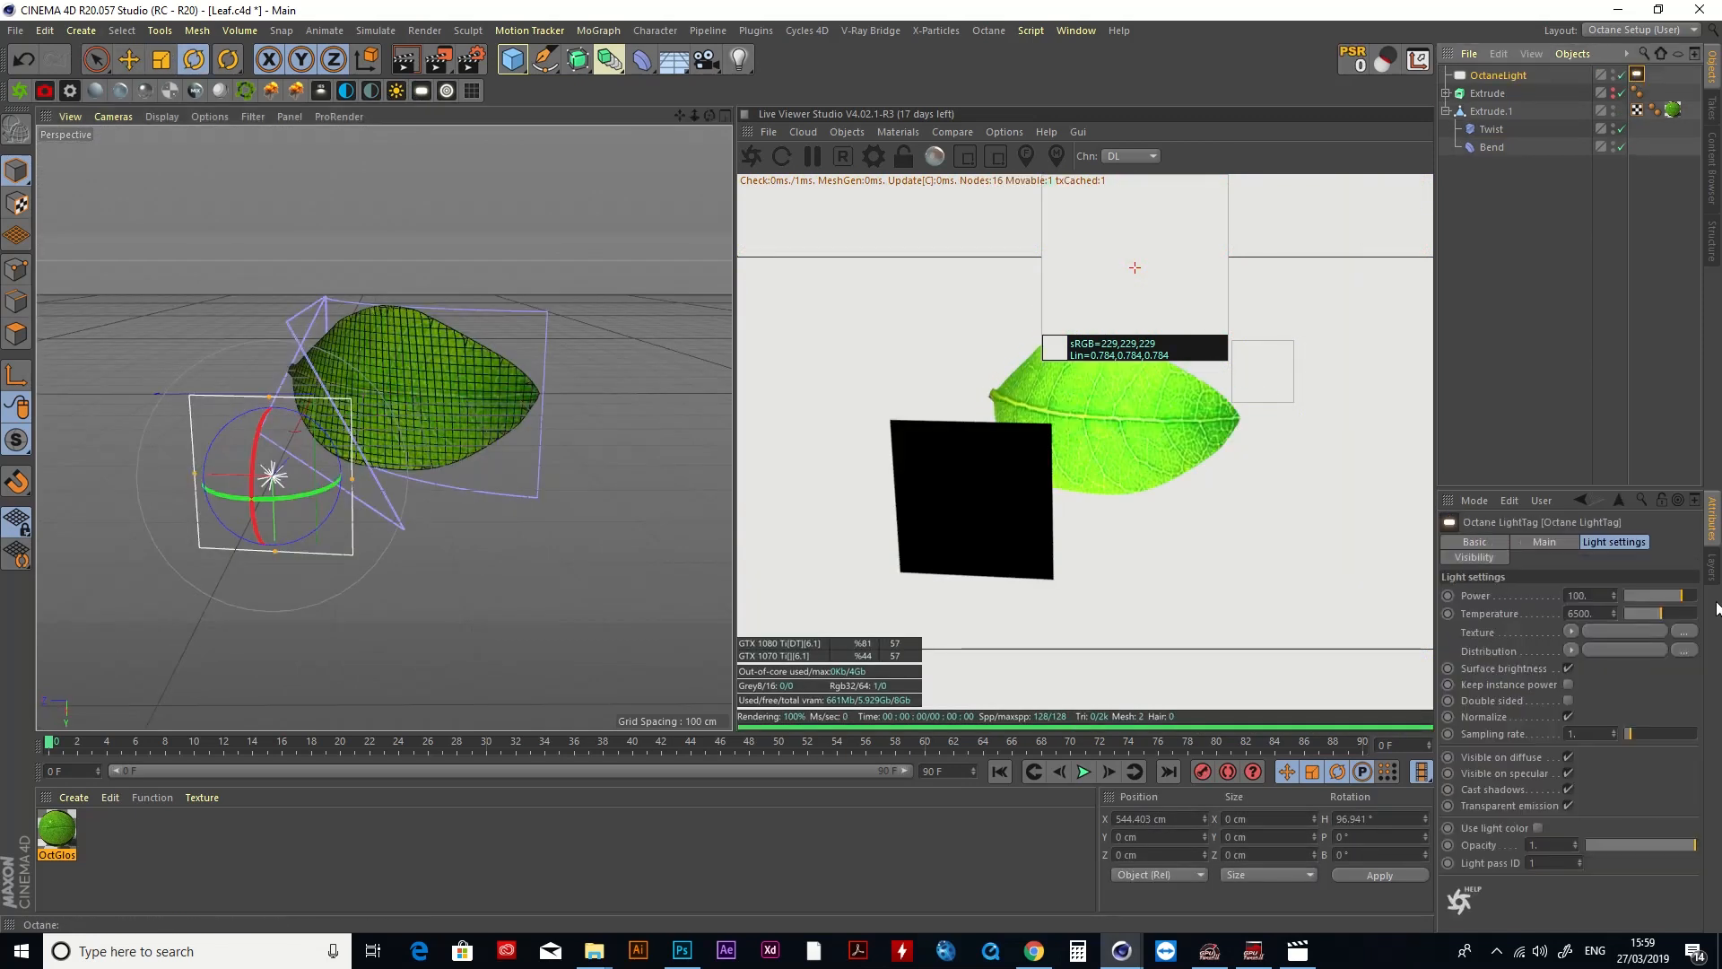
drag(1680, 597, 1685, 601)
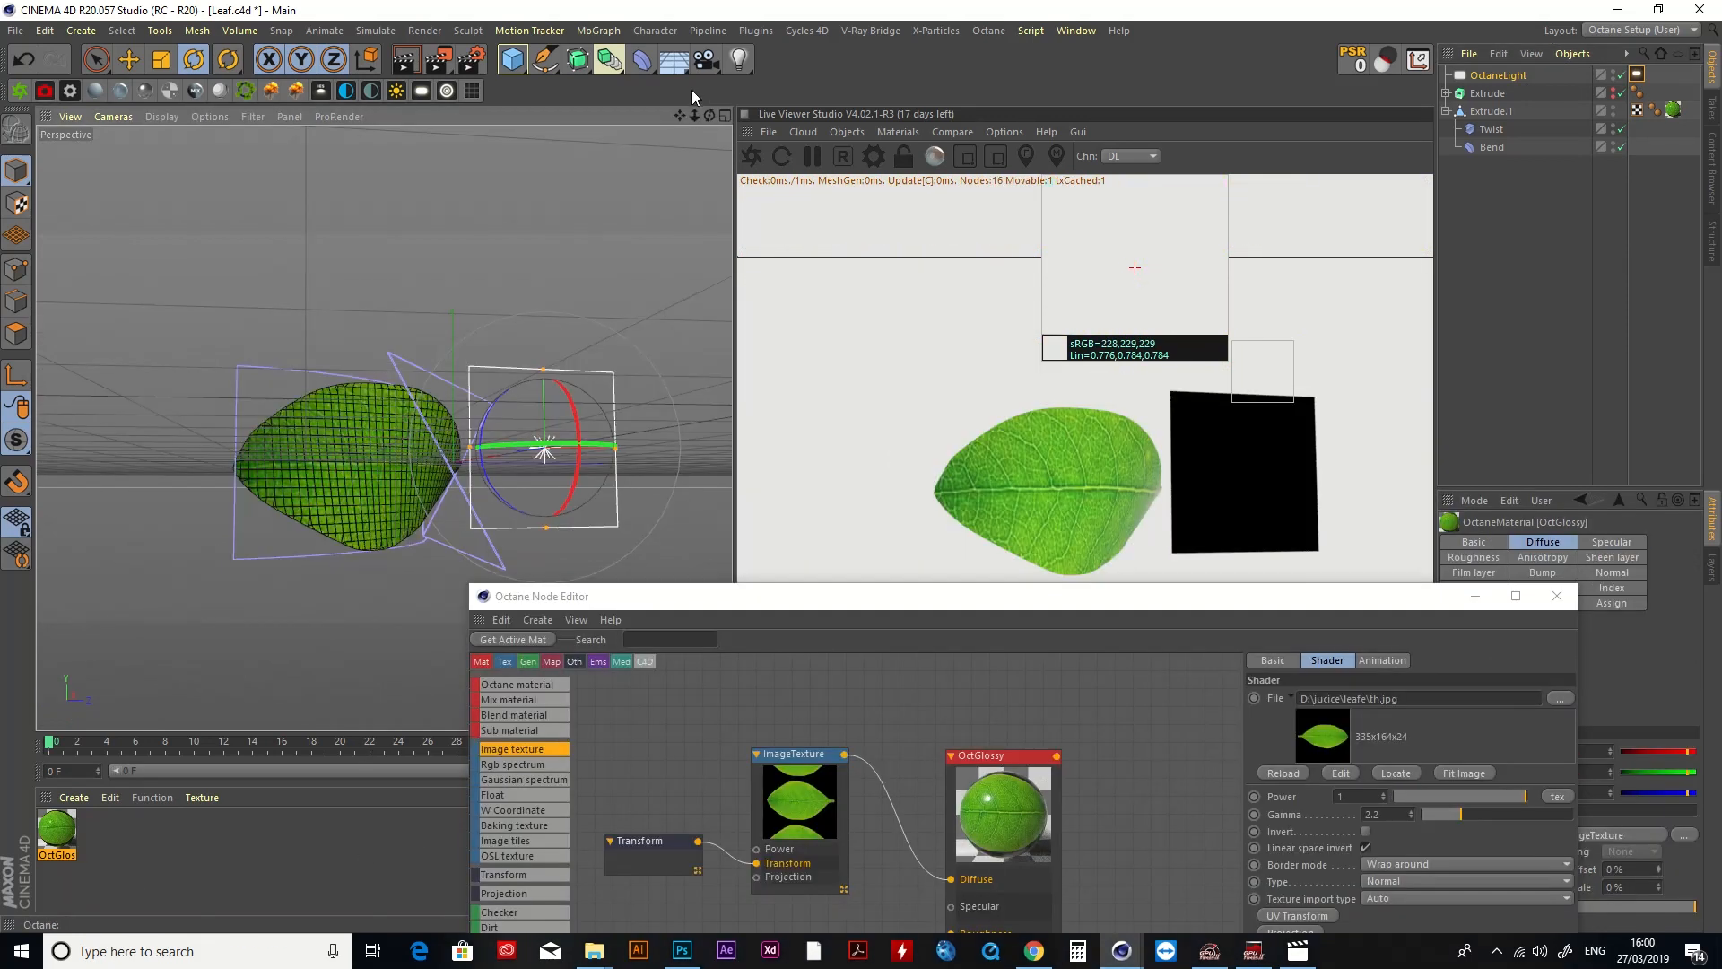
mouse_move(708, 115)
mouse_down()
mouse_move(660, 152)
mouse_move(709, 106)
mouse_move(628, 99)
mouse_move(843, 110)
mouse_move(681, 115)
mouse_move(717, 115)
mouse_move(703, 111)
mouse_up()
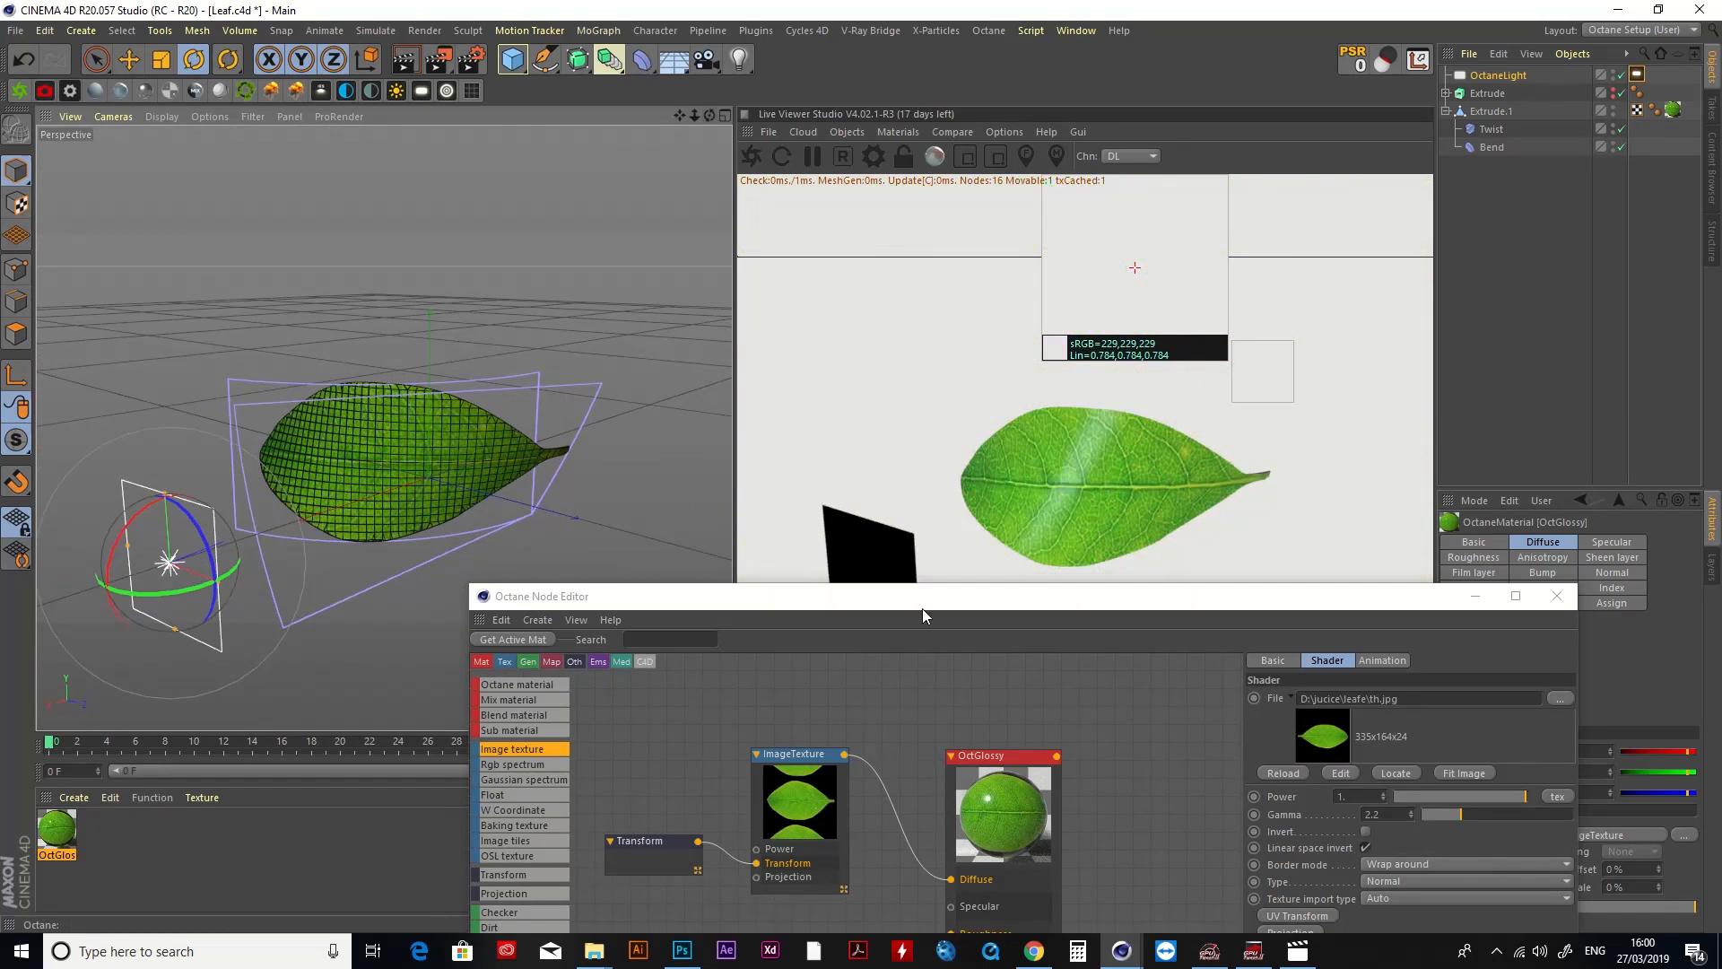
click(1475, 596)
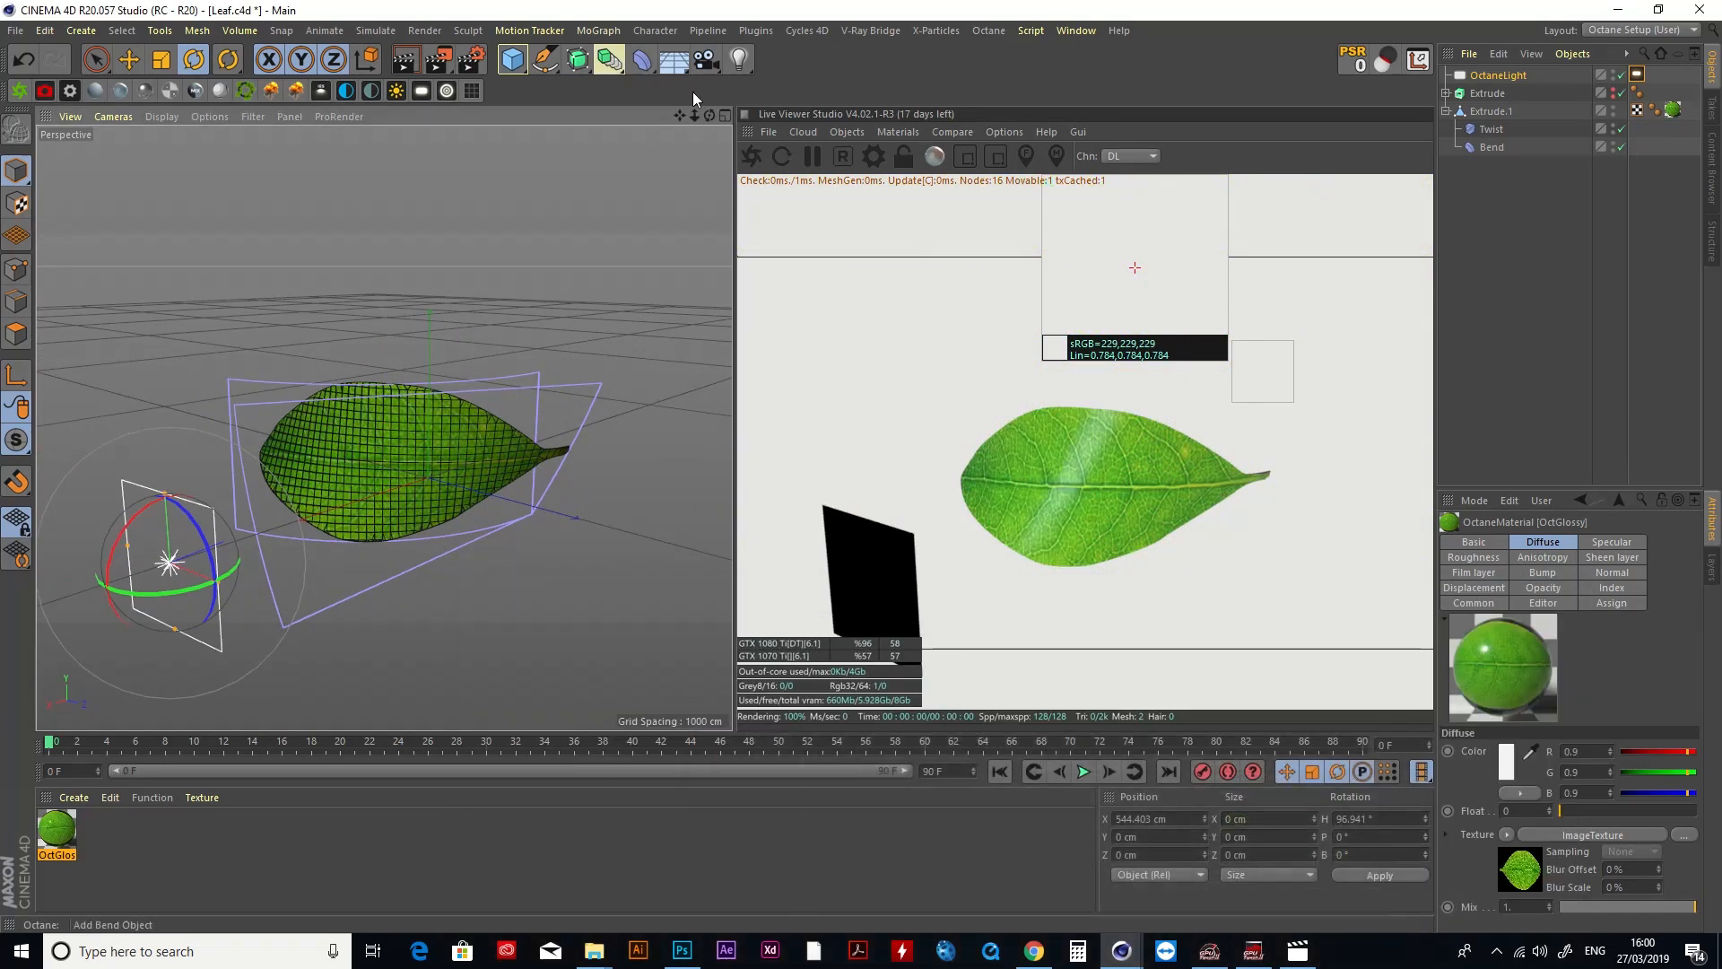
drag(689, 116, 628, 116)
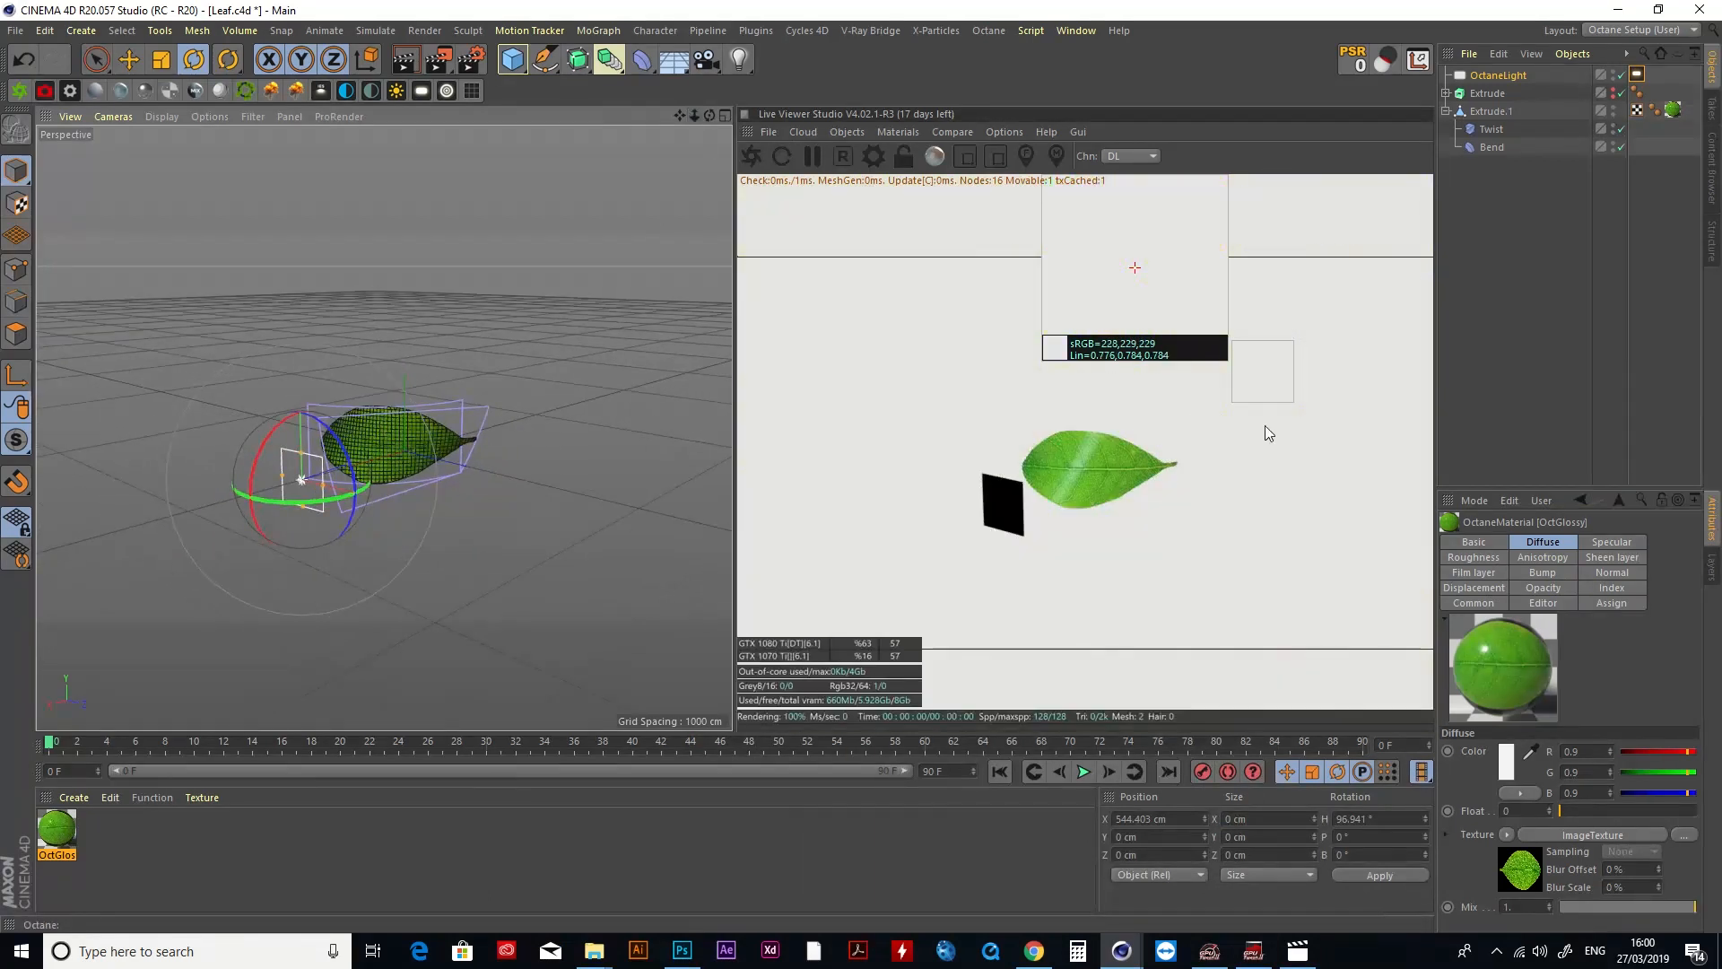
drag(709, 115, 583, 122)
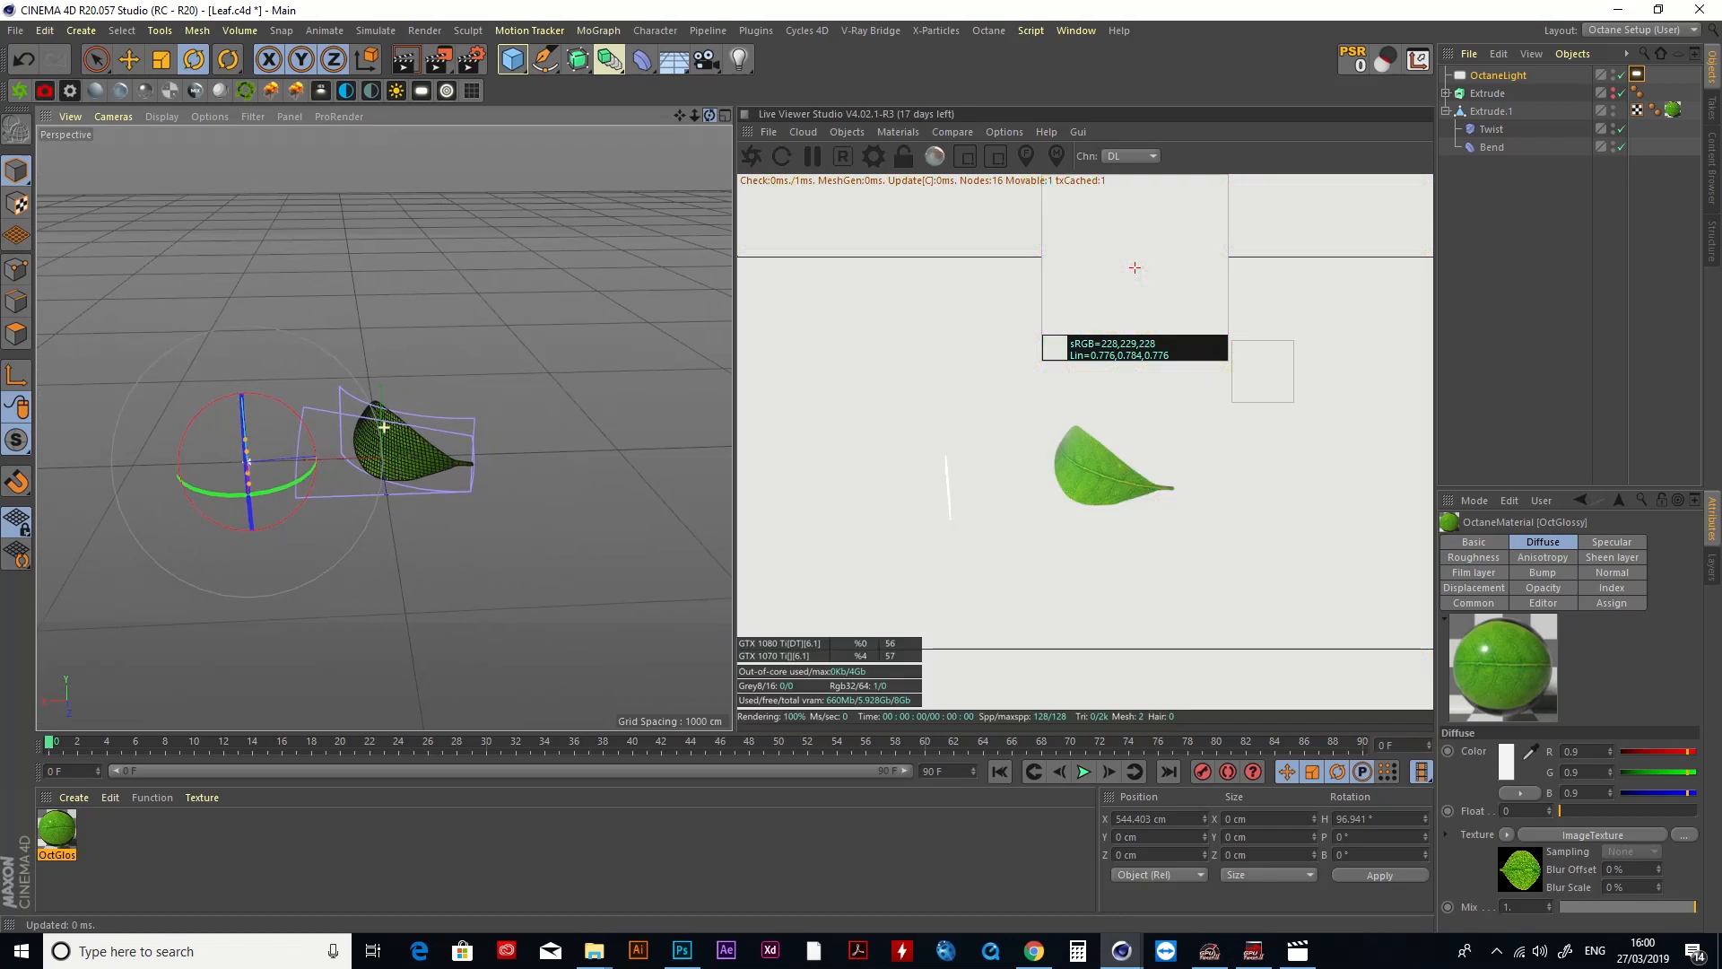
drag(709, 115, 710, 122)
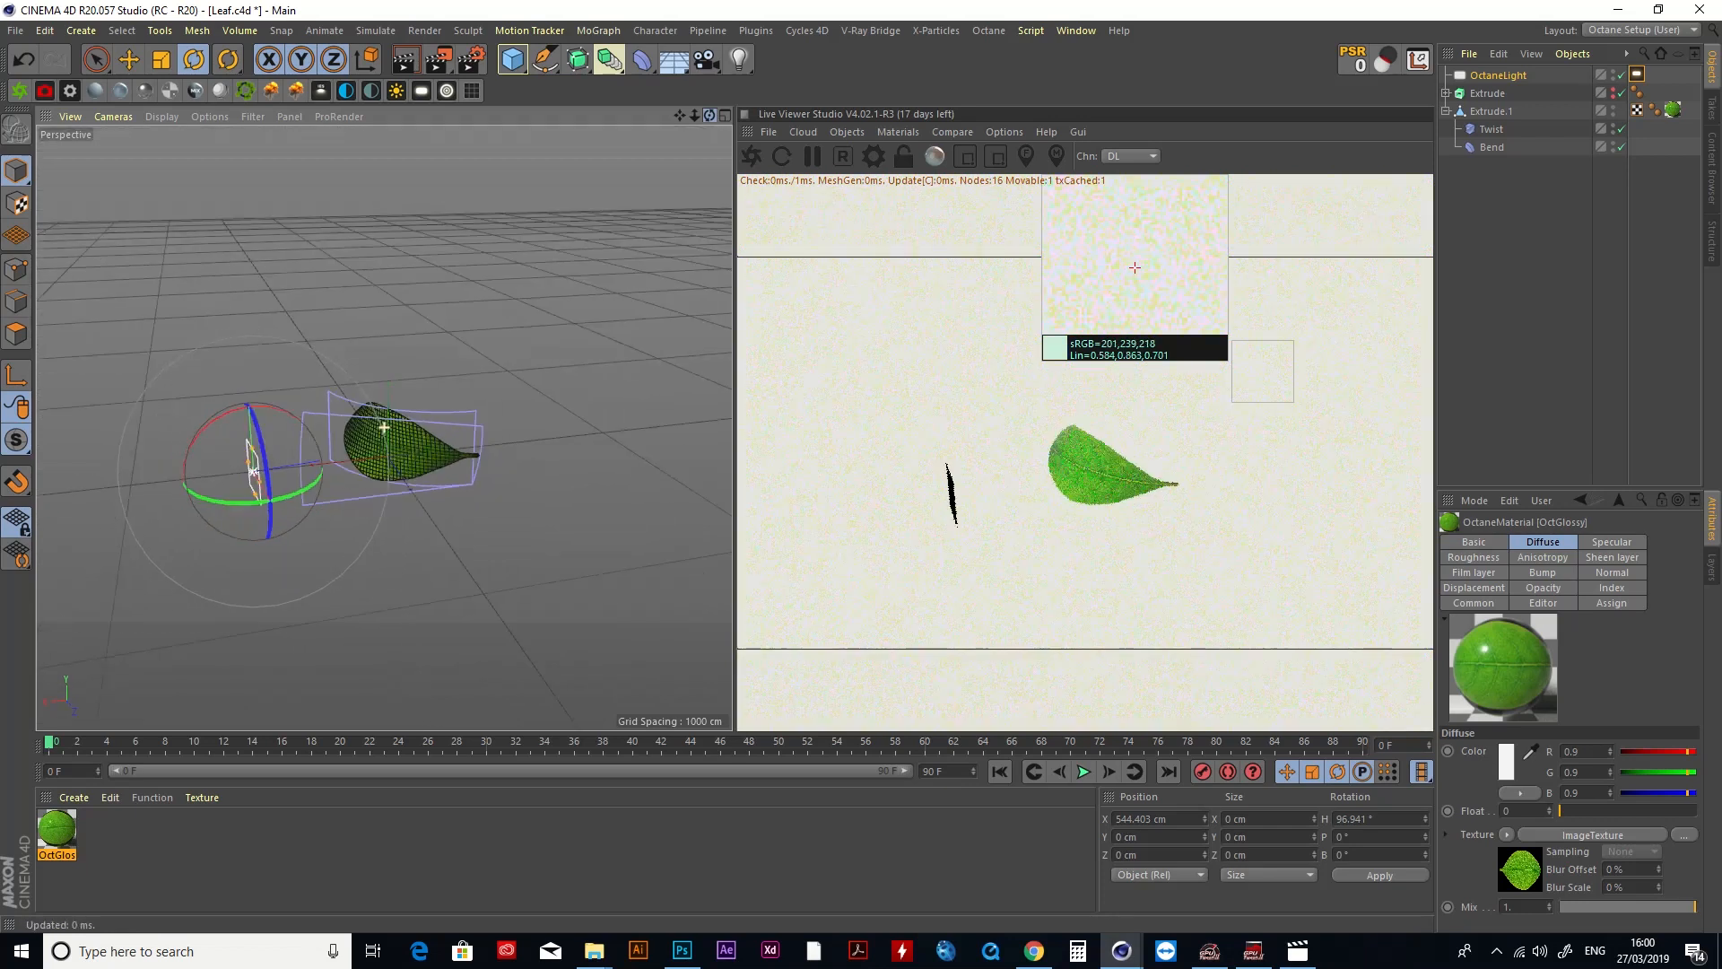